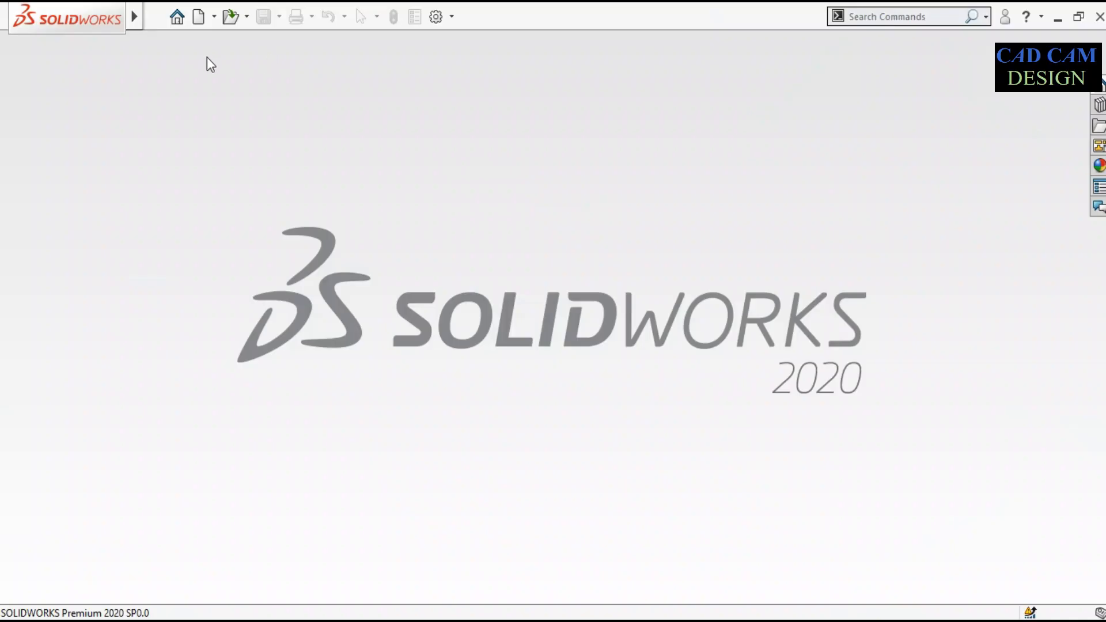
# Step: Create a new part document and set its unit system to MMGS (millimeter, gram, second)
pyautogui.click(199, 16)
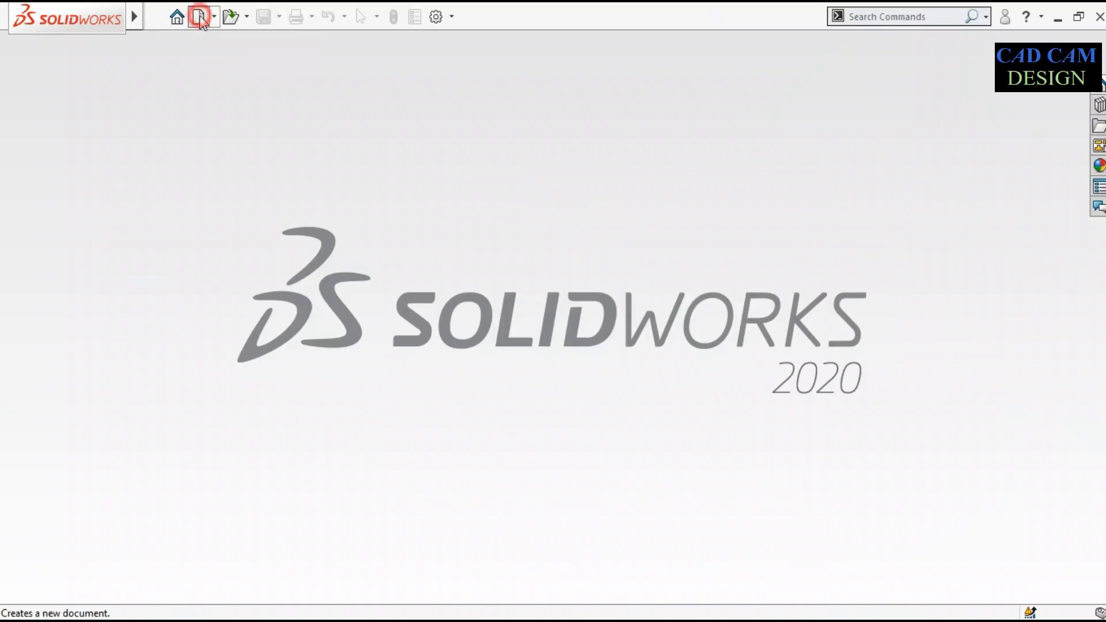
pyautogui.doubleClick(421, 285)
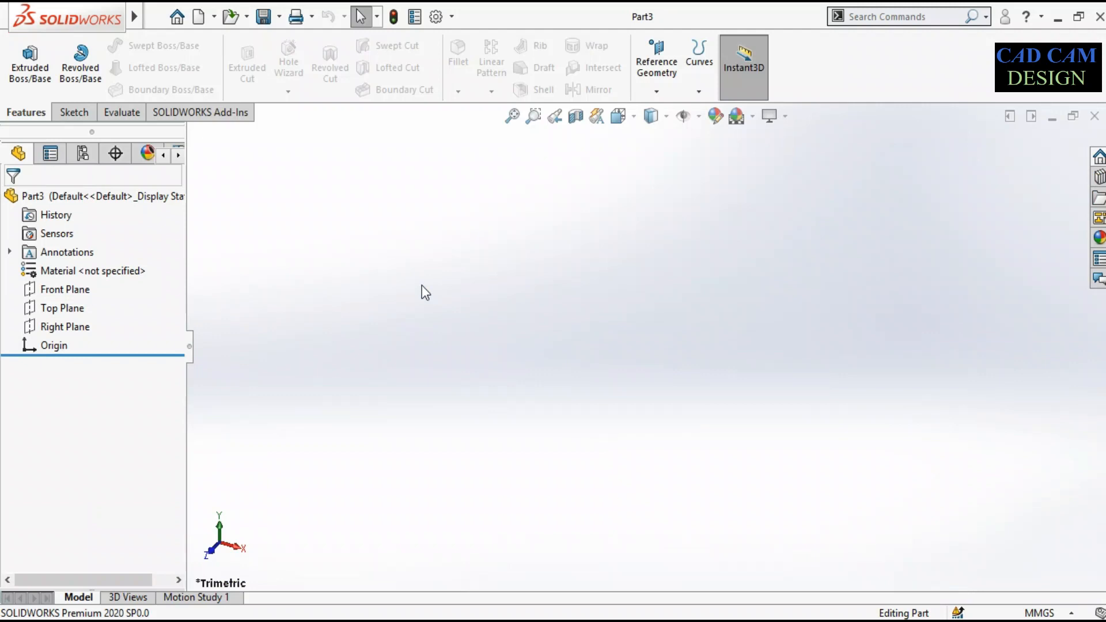
pyautogui.click(1031, 613)
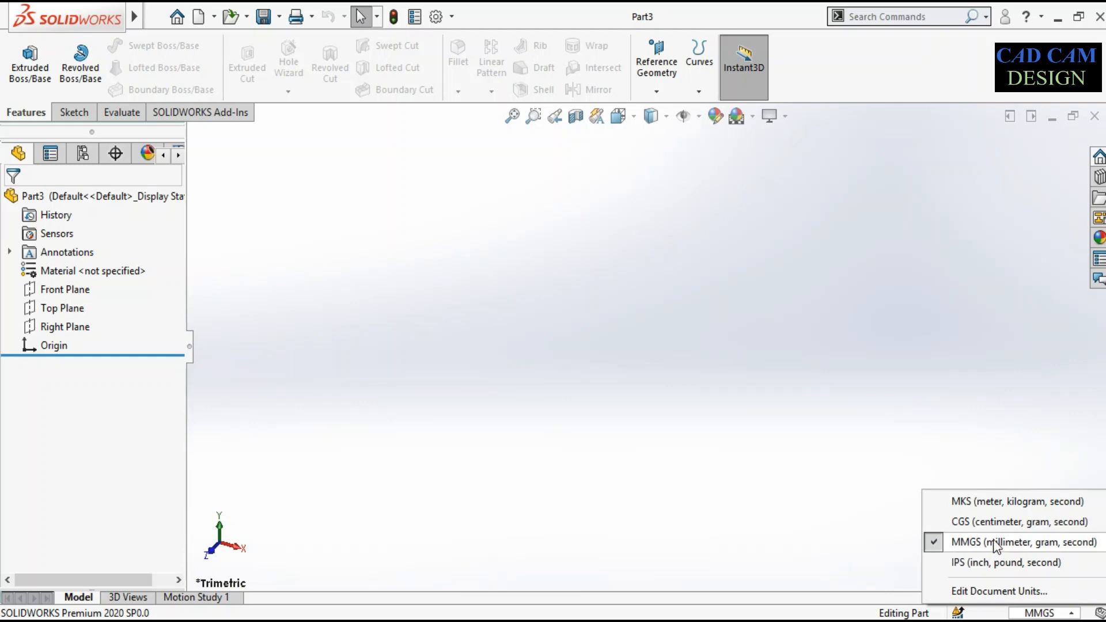
pyautogui.click(997, 544)
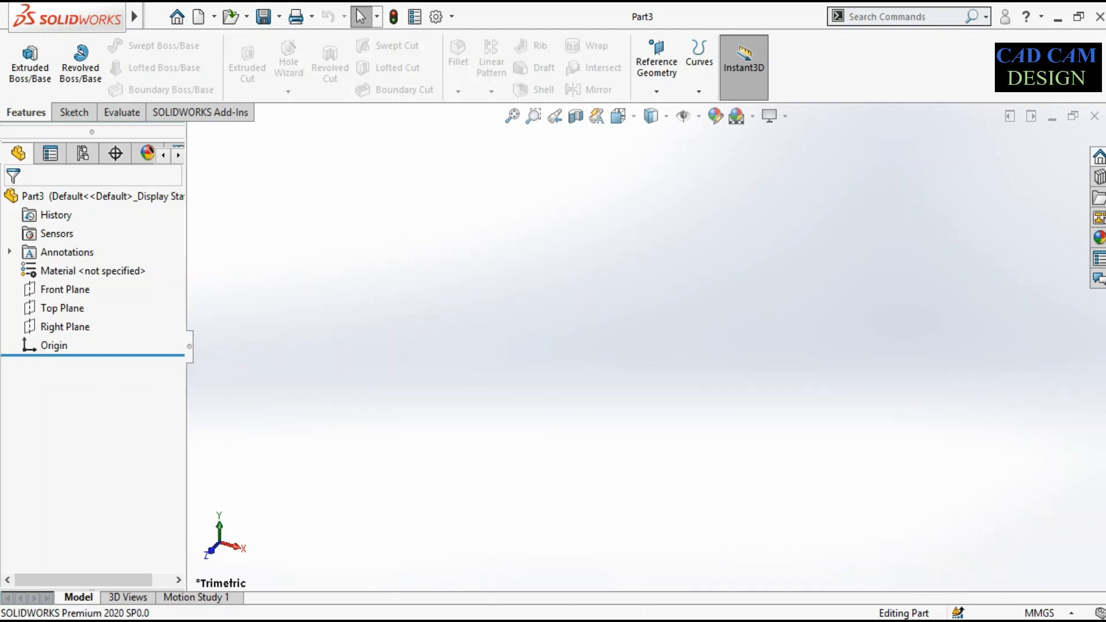
# Step: Switch to Paint to study the bracket drawing EX.NO=53 and its dimensions, and return to SOLIDWORKS
pyautogui.moveTo(338, 621)
pyautogui.click(338, 568)
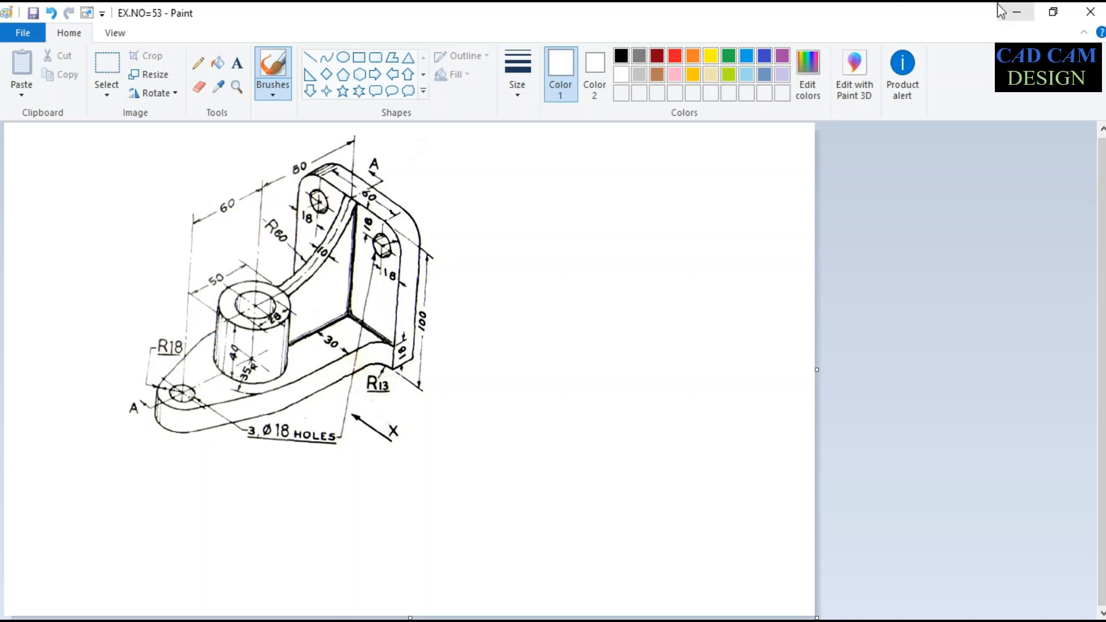
pyautogui.click(1016, 13)
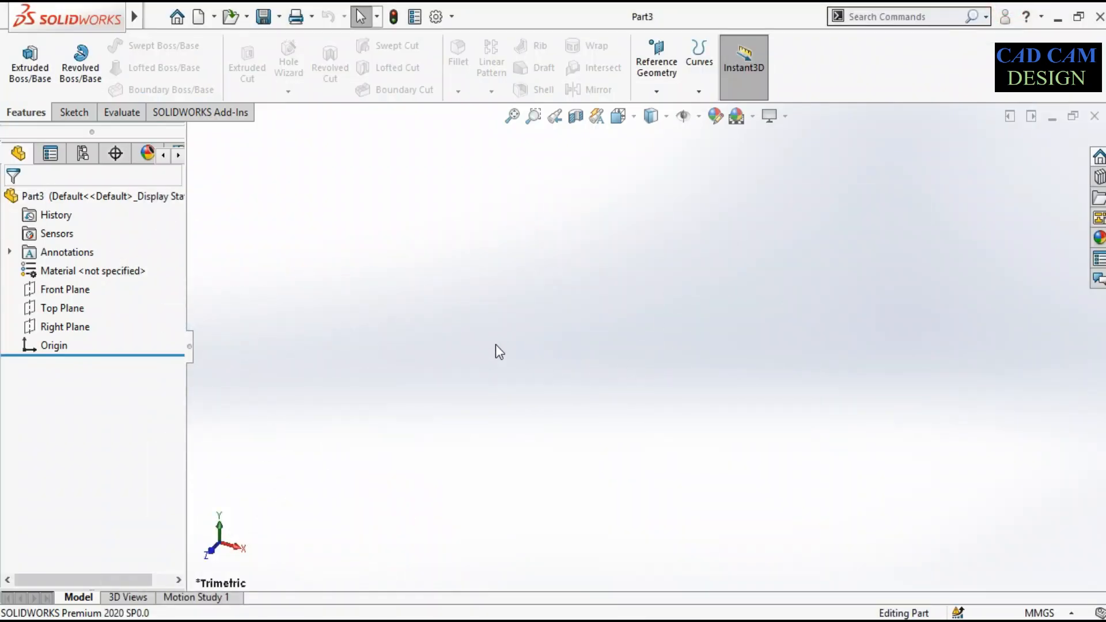
# Step: Start an Extruded Boss/Base sketch on the Front Plane and draw infinite vertical and horizontal centerlines through the origin
pyautogui.click(82, 290)
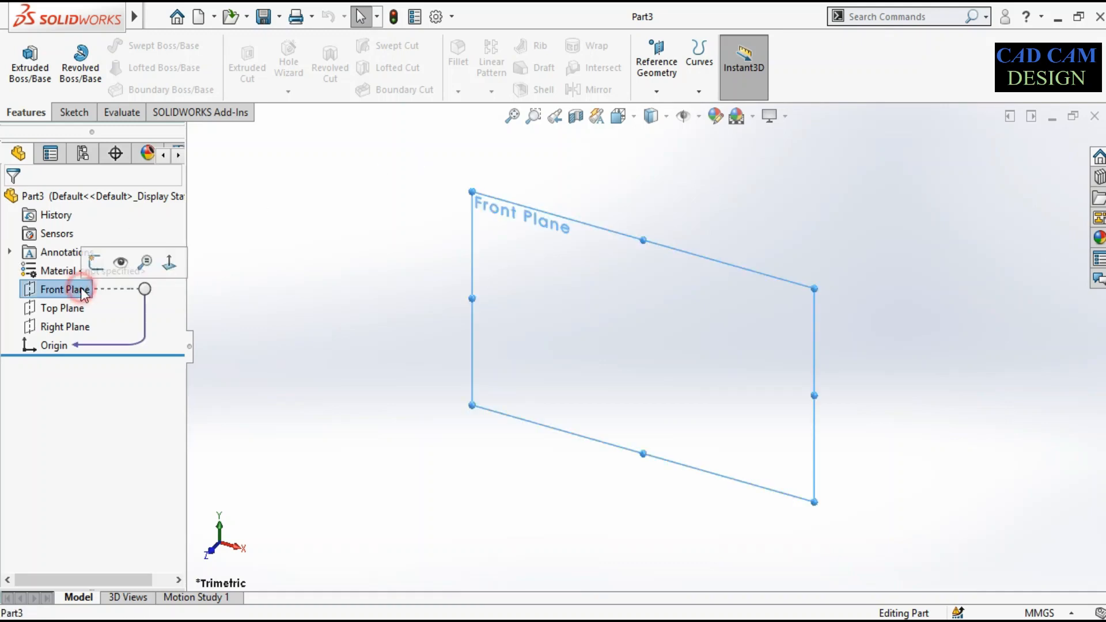
pyautogui.click(30, 69)
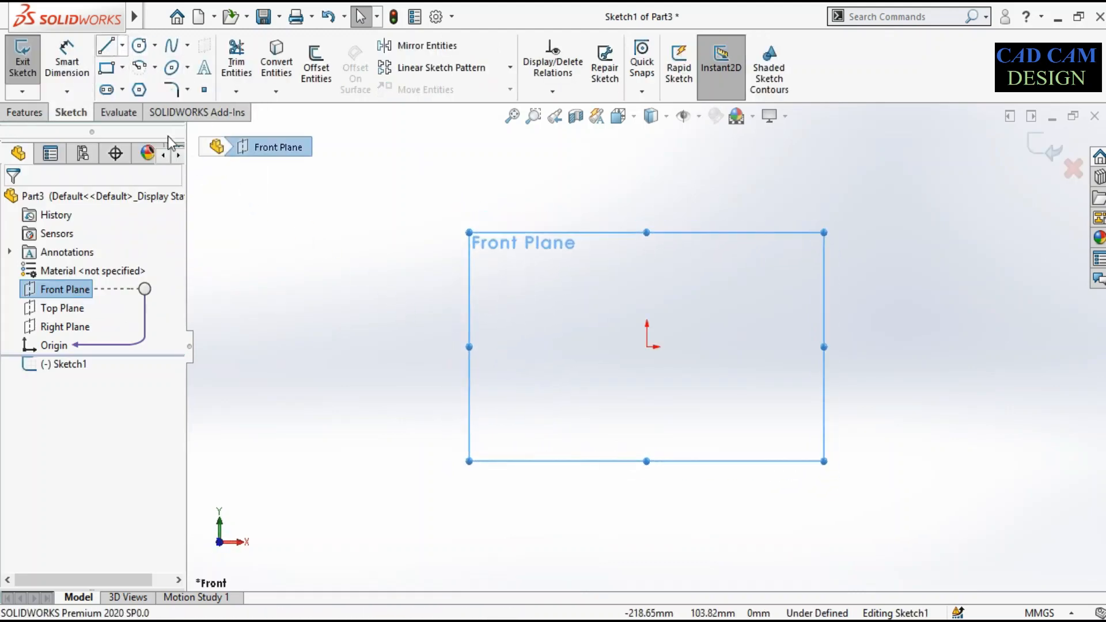
pyautogui.click(122, 45)
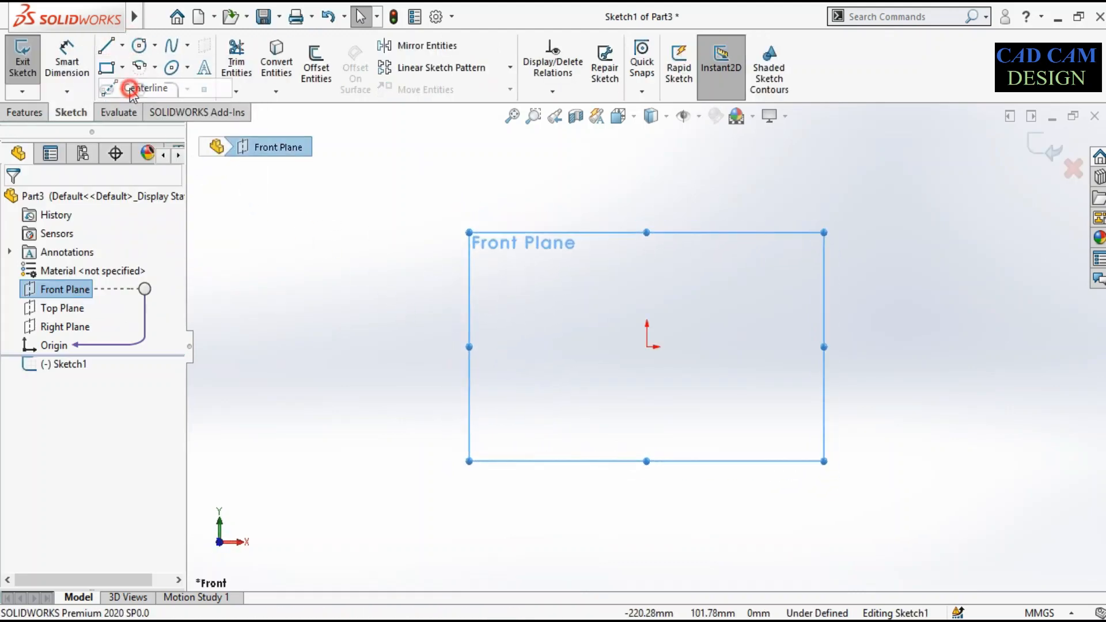
pyautogui.click(145, 88)
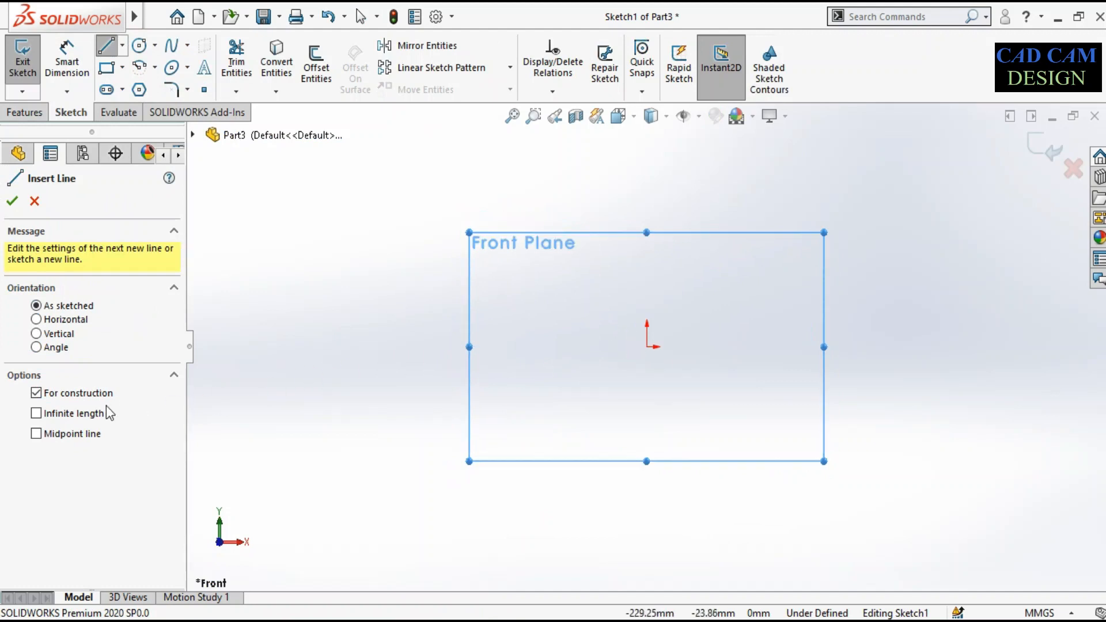
pyautogui.click(74, 413)
pyautogui.click(646, 348)
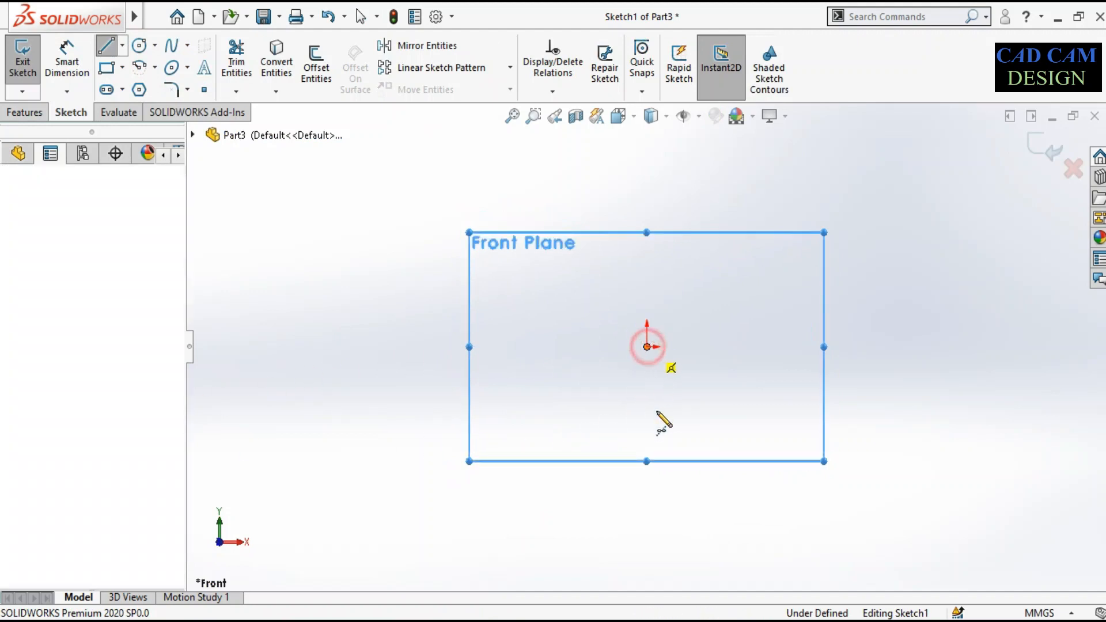
pyautogui.click(654, 427)
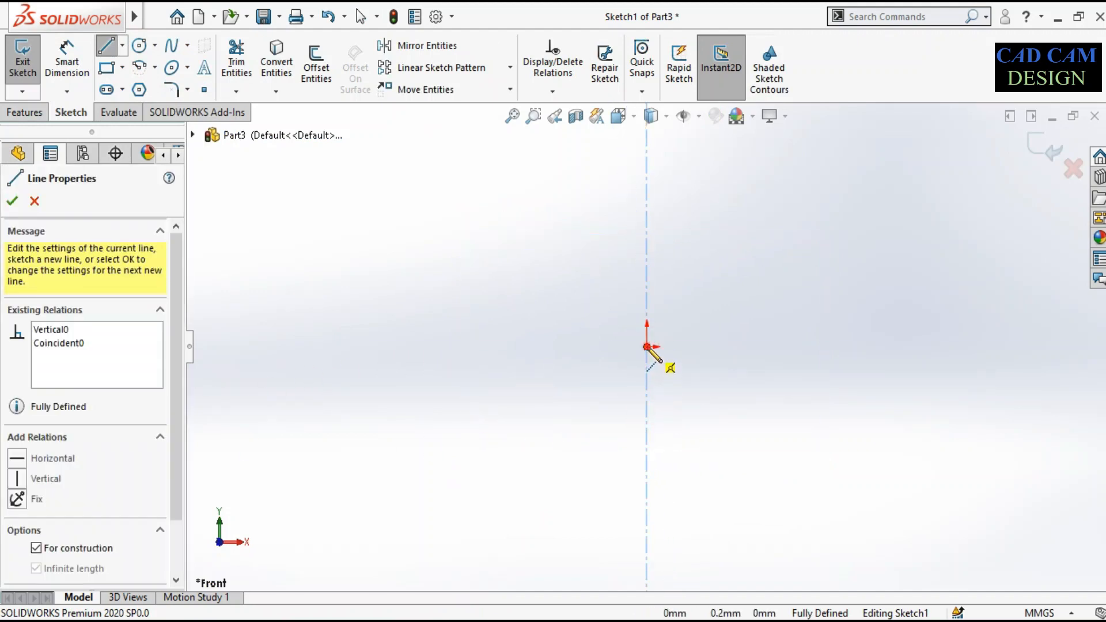
pyautogui.click(646, 347)
pyautogui.click(683, 347)
pyautogui.rightClick(680, 261)
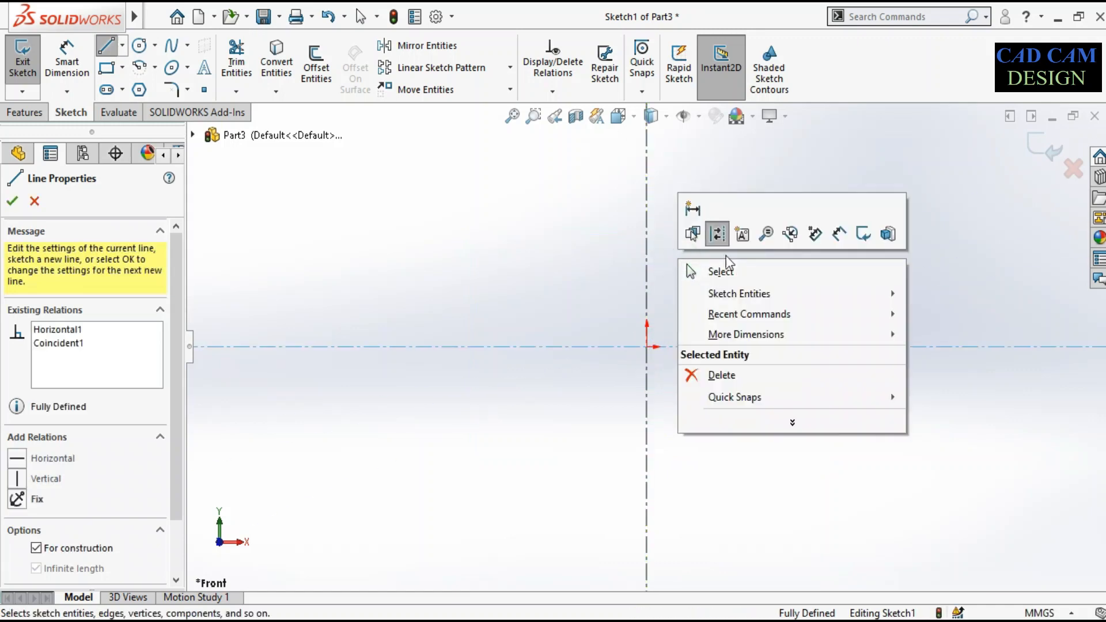
pyautogui.click(710, 271)
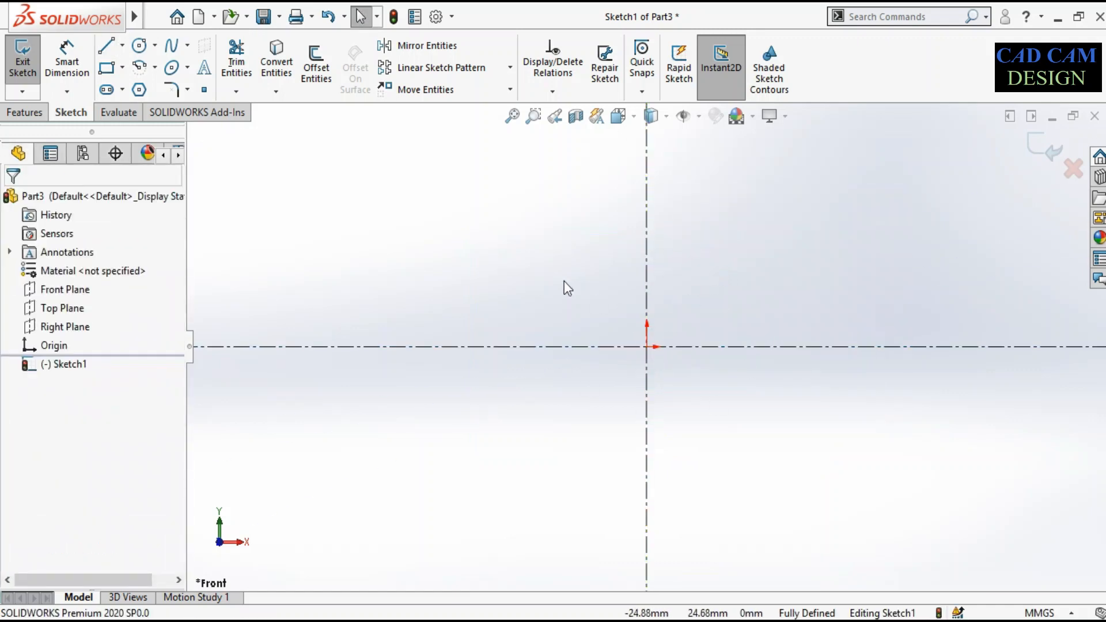
# Step: Sketch a center rectangle about 163 mm wide, centered on the origin
pyautogui.click(123, 67)
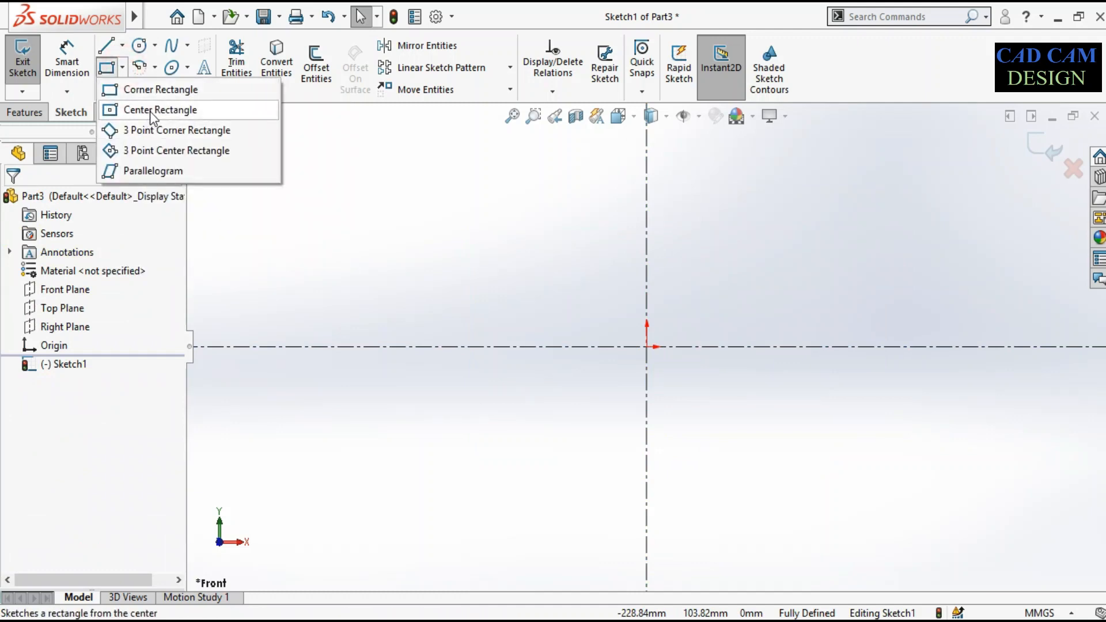
pyautogui.click(151, 111)
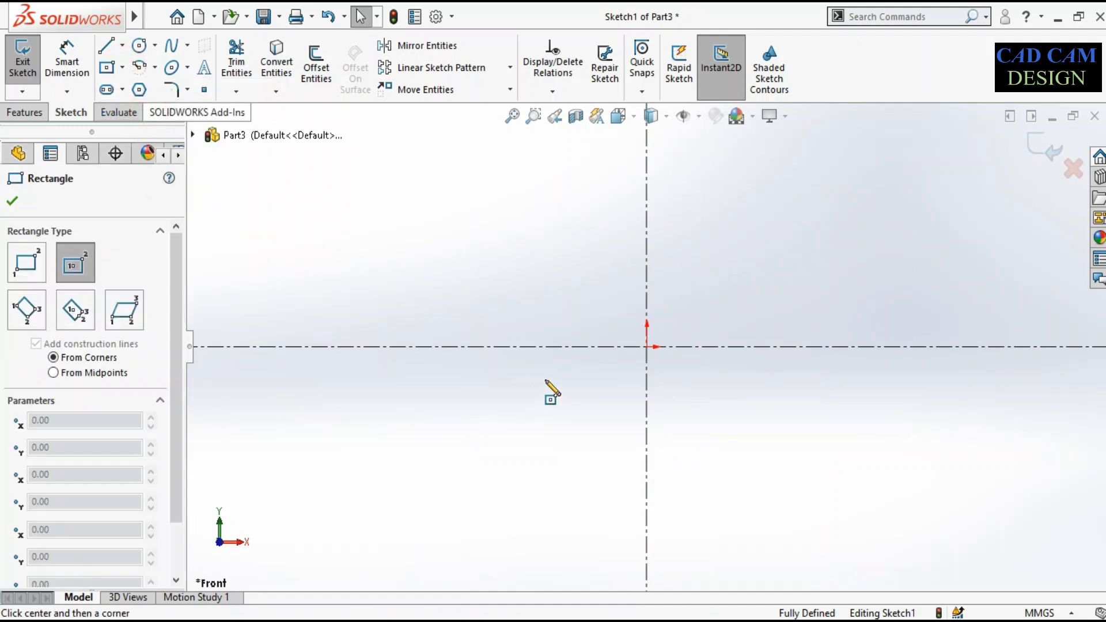
pyautogui.click(647, 346)
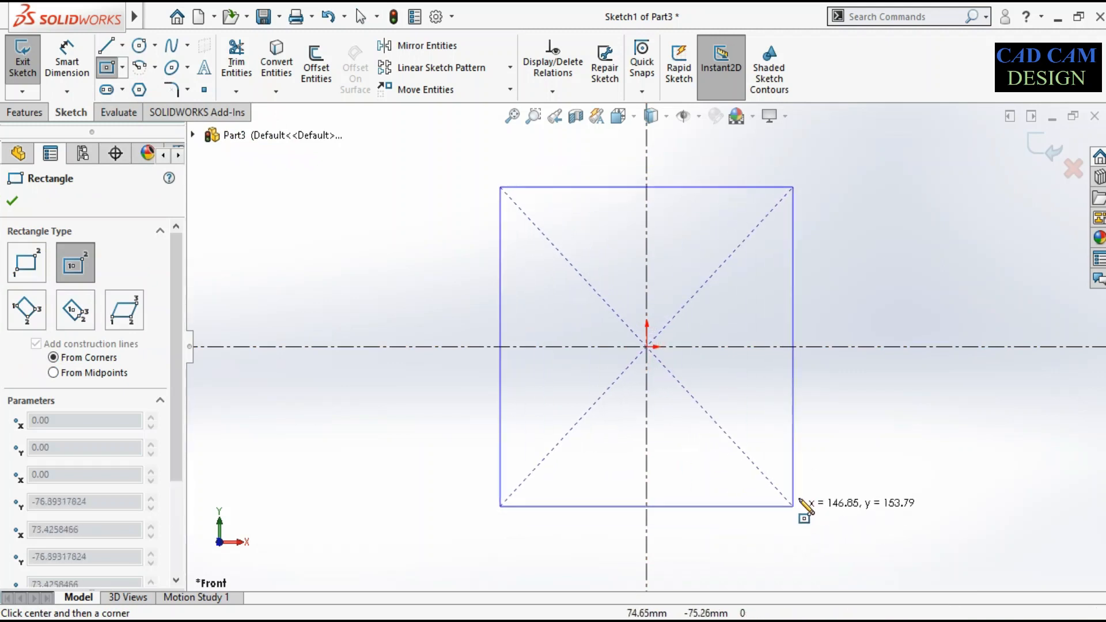
pyautogui.click(809, 481)
pyautogui.rightClick(903, 419)
pyautogui.click(915, 425)
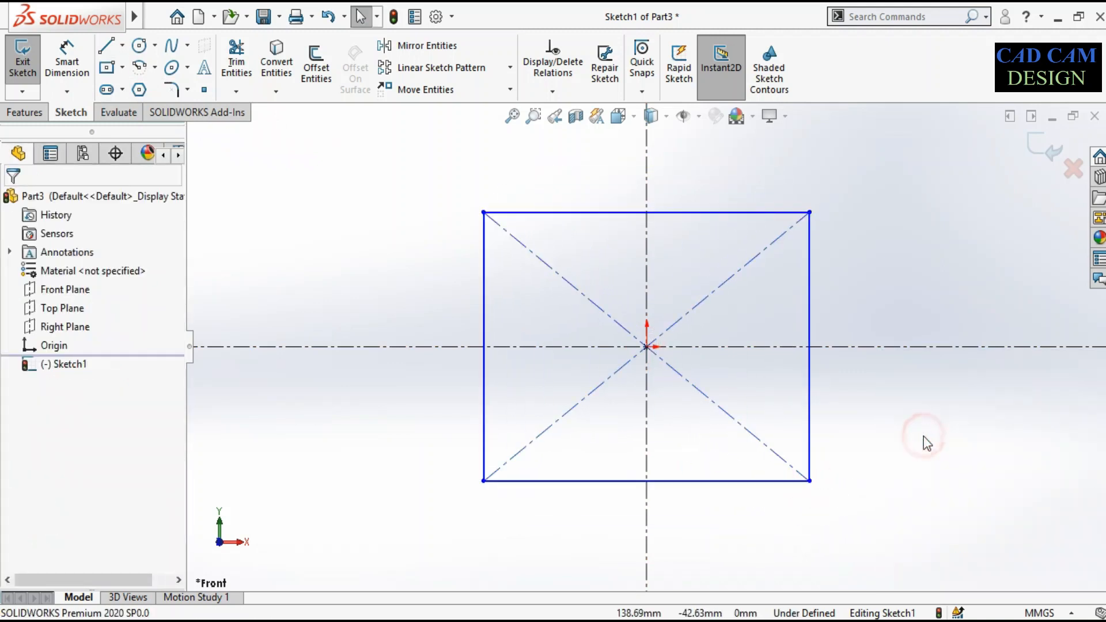
# Step: Dimension the rectangle with a width of 60+18+18 mm and a height of 100 mm
pyautogui.scroll(4, 587, 344)
pyautogui.click(67, 55)
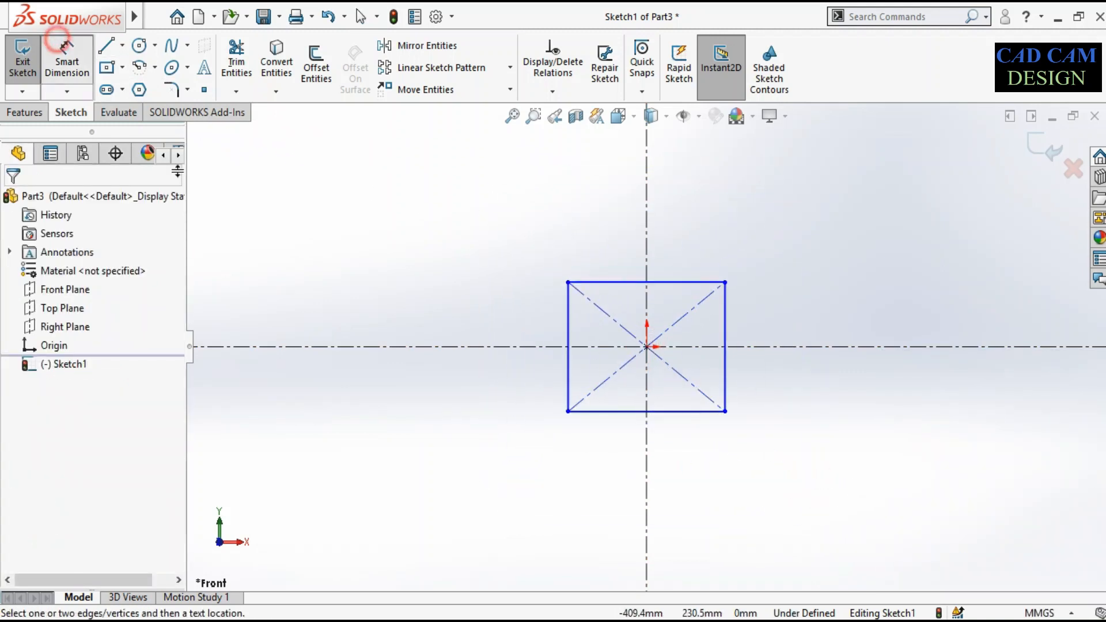
pyautogui.click(684, 413)
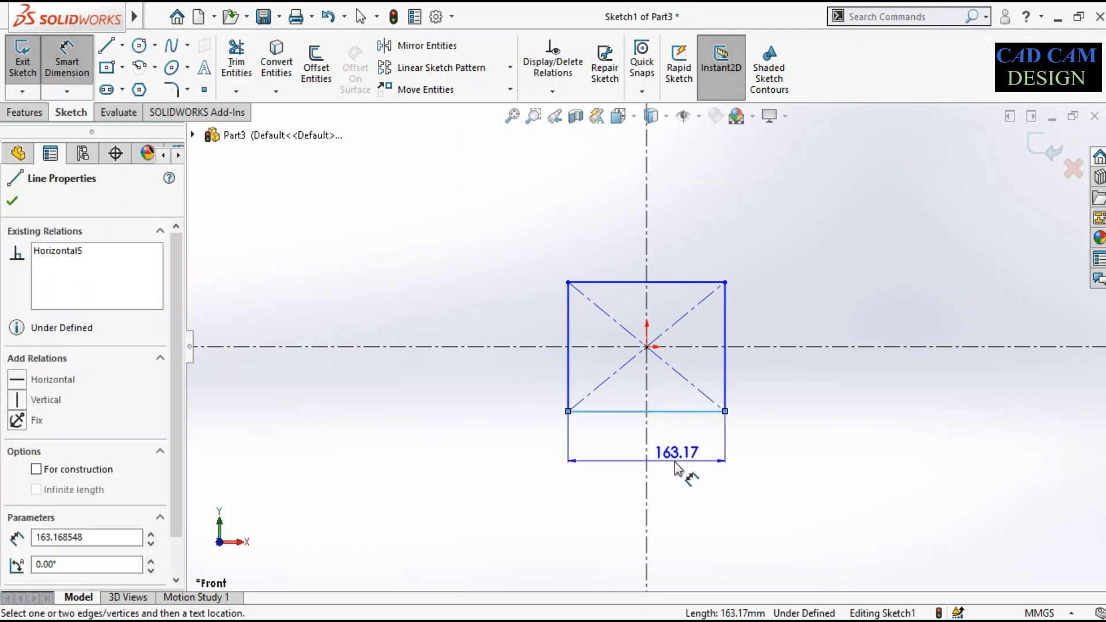
pyautogui.click(676, 468)
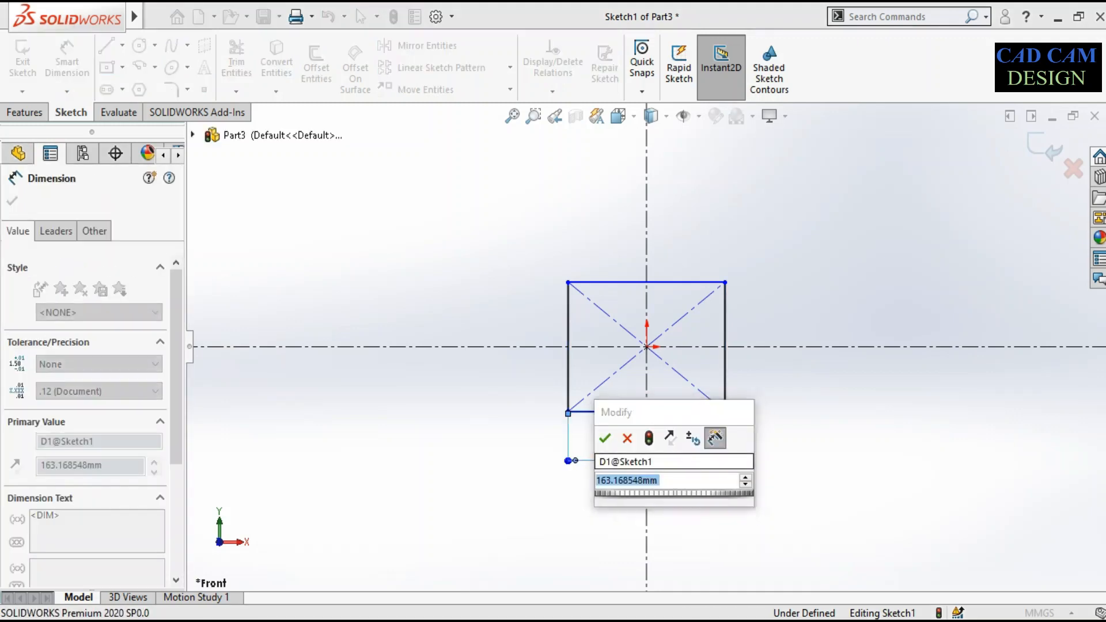
pyautogui.write('60+18+18')
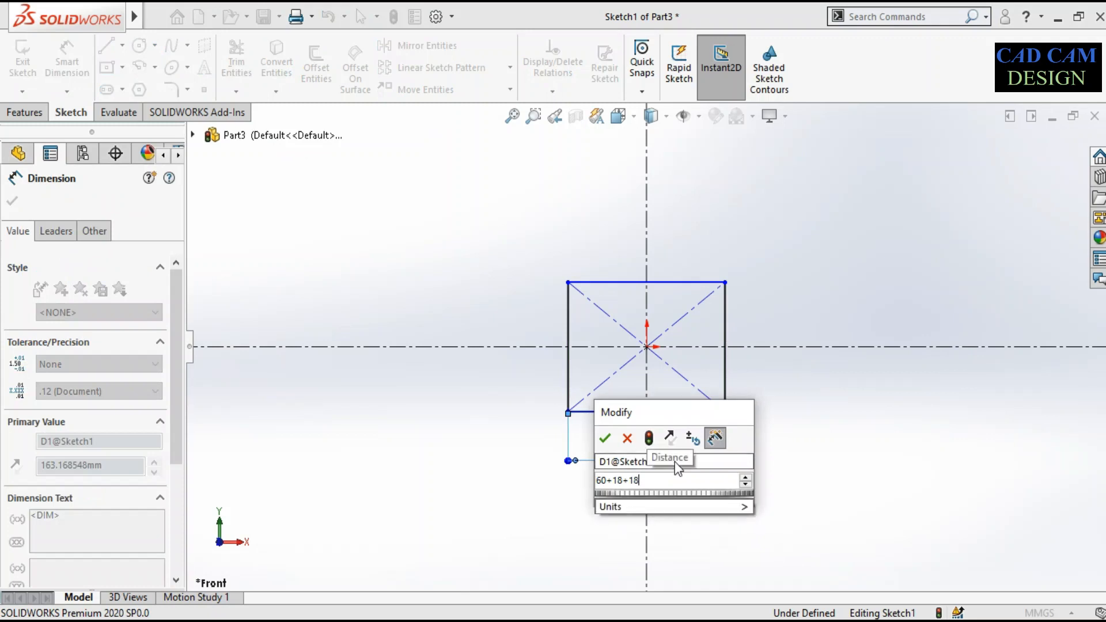
pyautogui.press('Return')
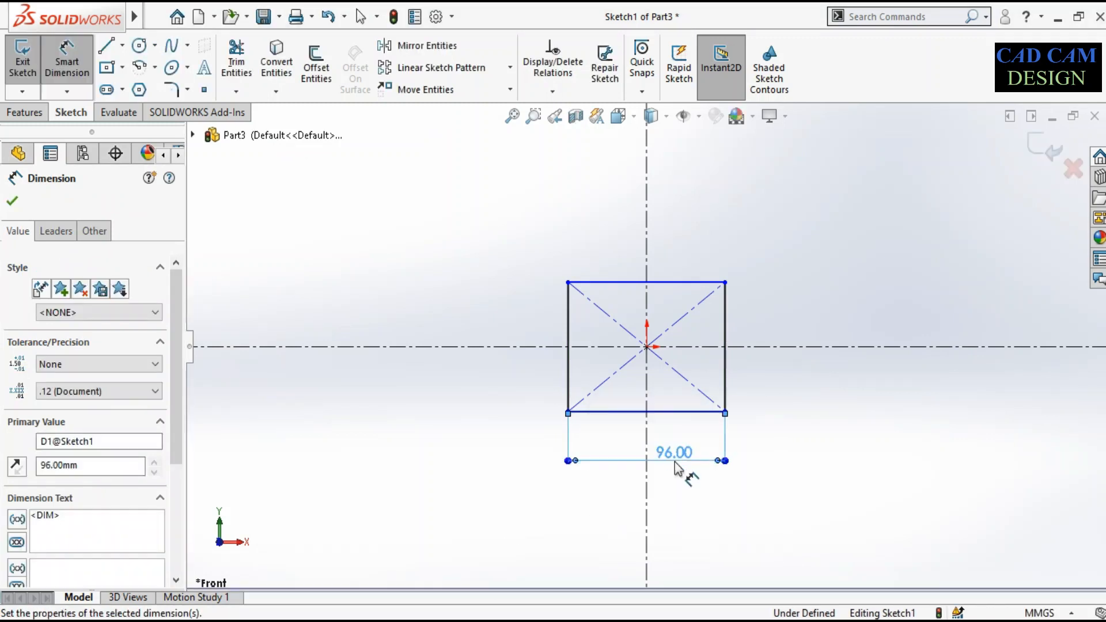
pyautogui.click(730, 311)
pyautogui.click(766, 320)
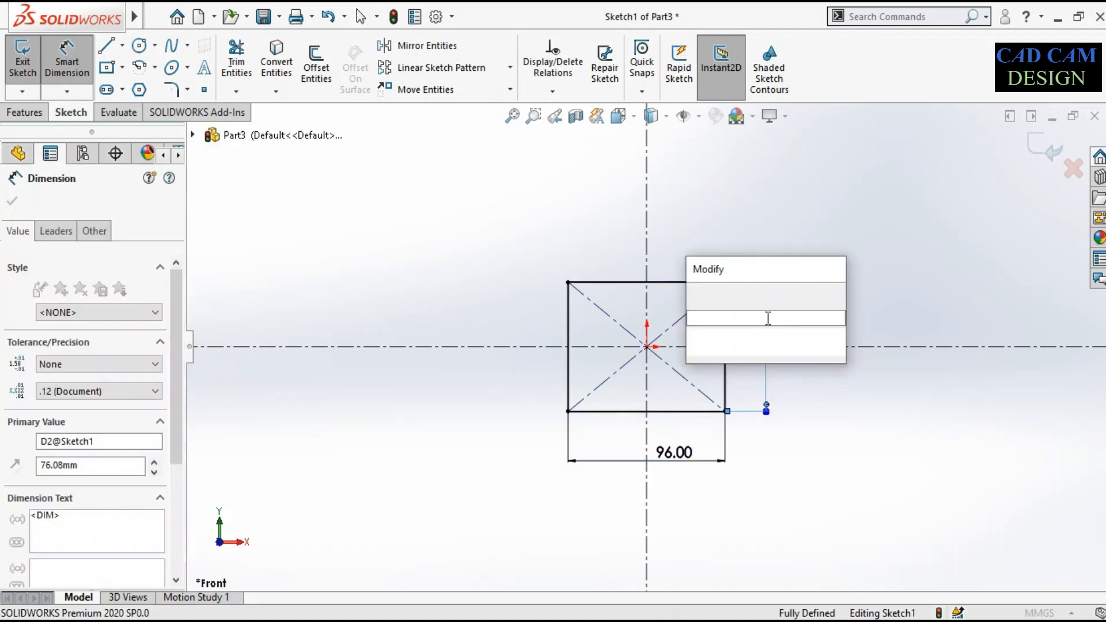
pyautogui.write('100')
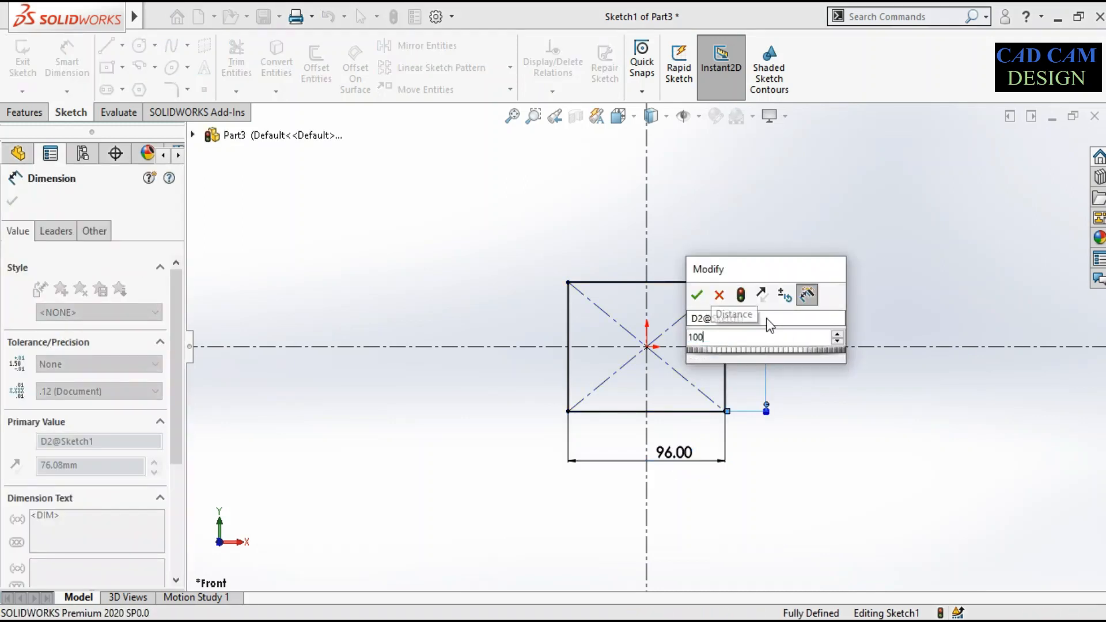
pyautogui.press('Return')
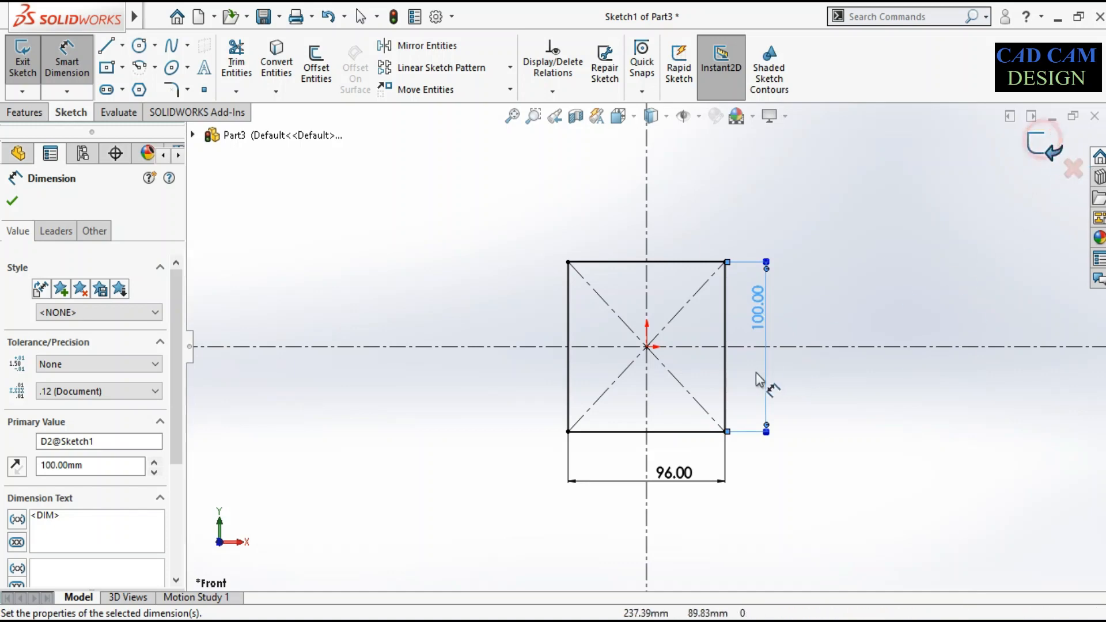
# Step: Finish the sketch and extrude the rectangle 20 mm blind in the reversed direction
pyautogui.click(769, 386)
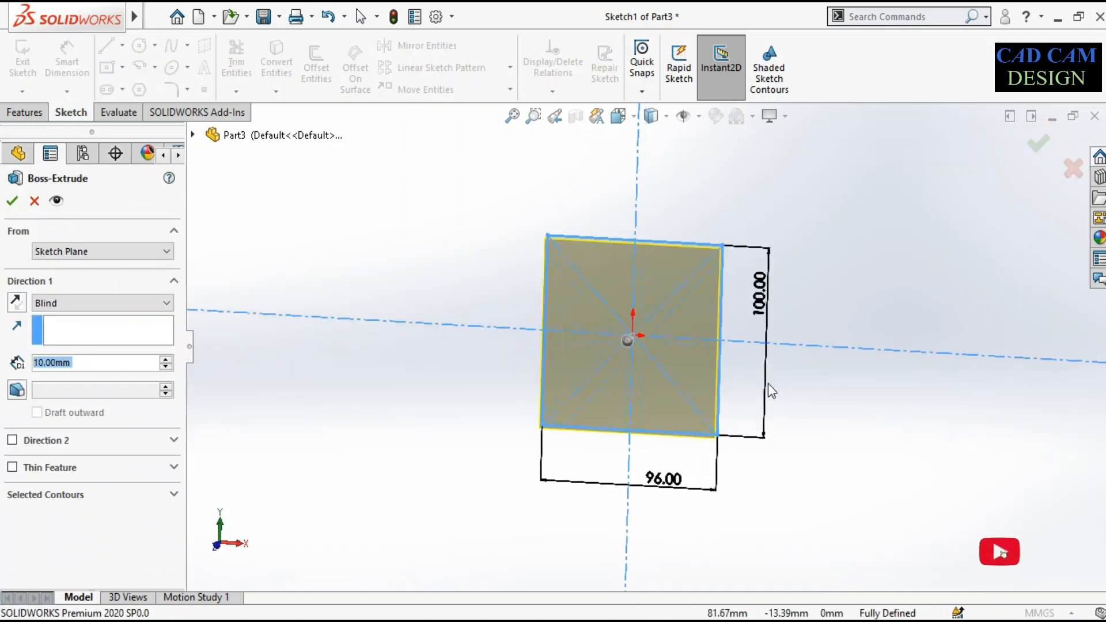
pyautogui.click(17, 302)
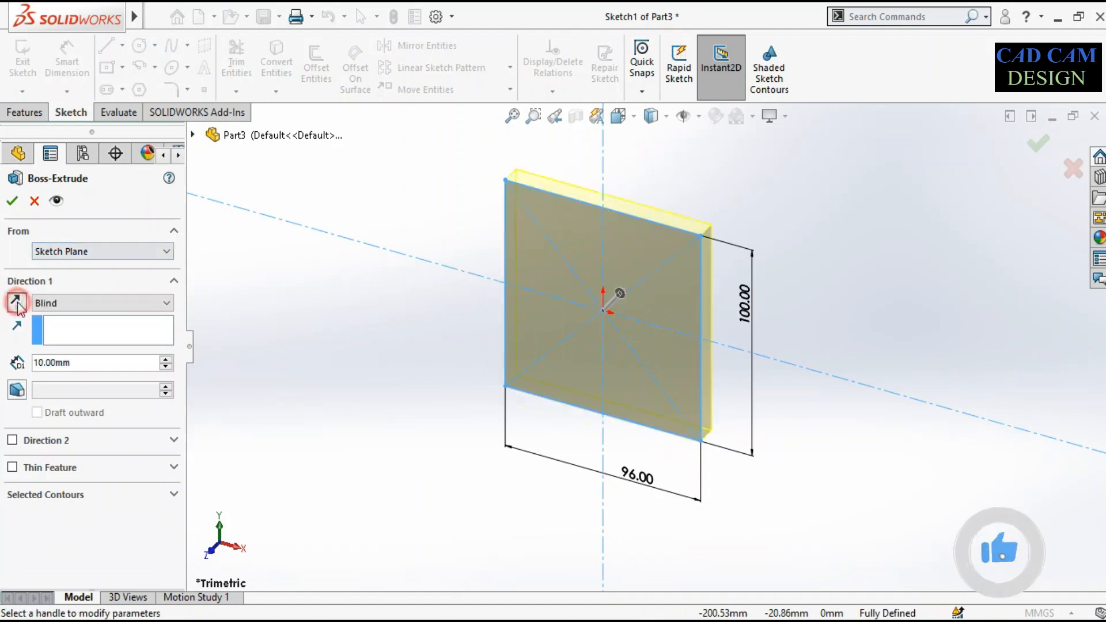
pyautogui.click(82, 361)
pyautogui.doubleClick(85, 361)
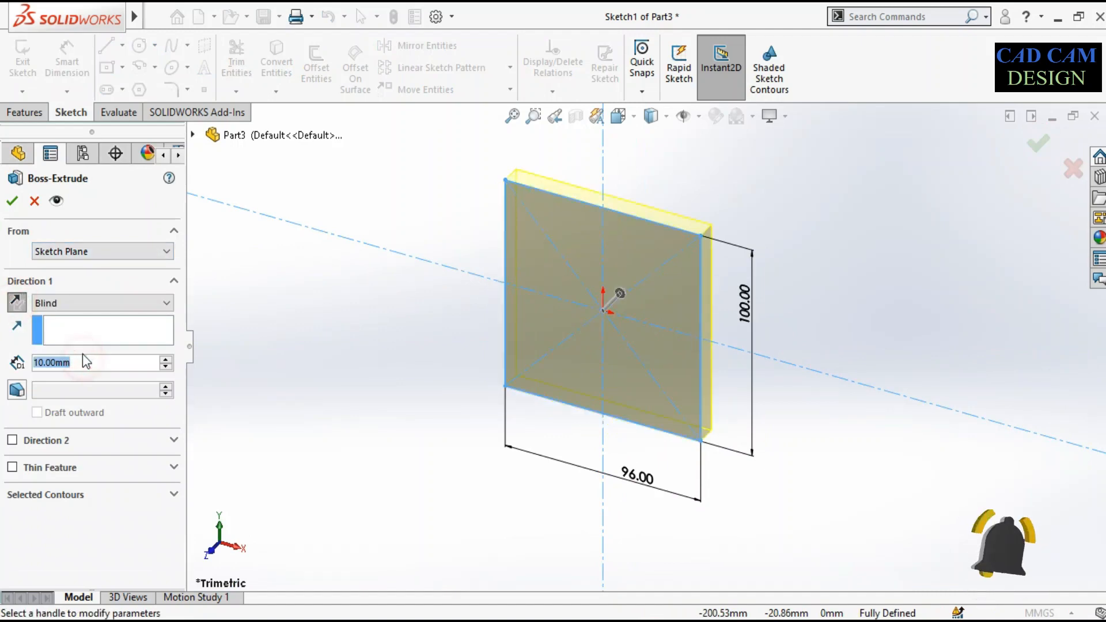
pyautogui.write('20')
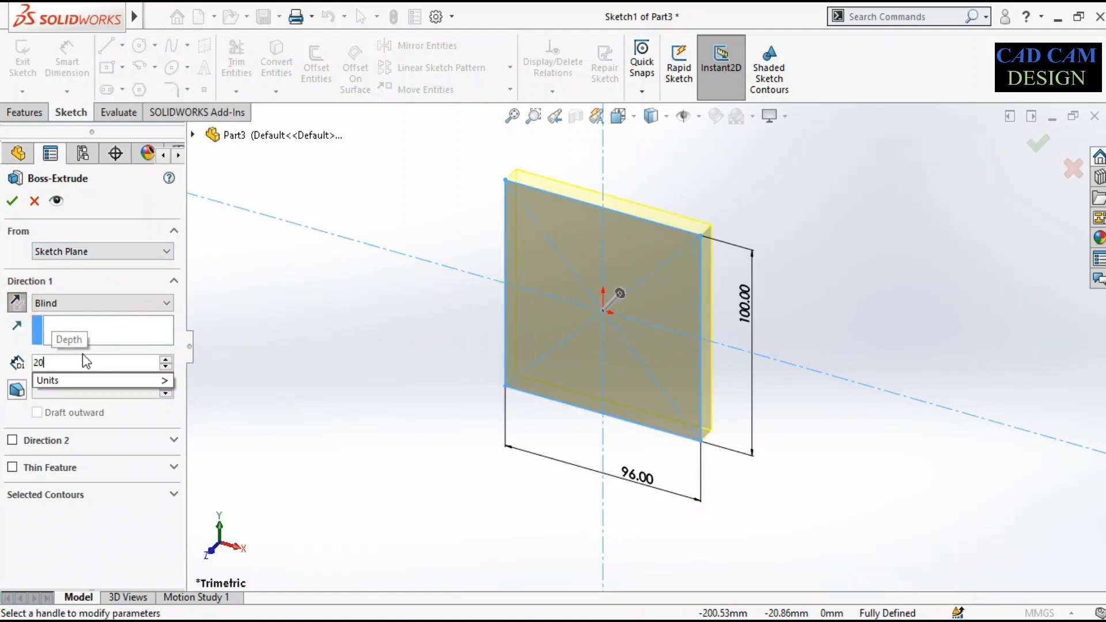
pyautogui.press('Return')
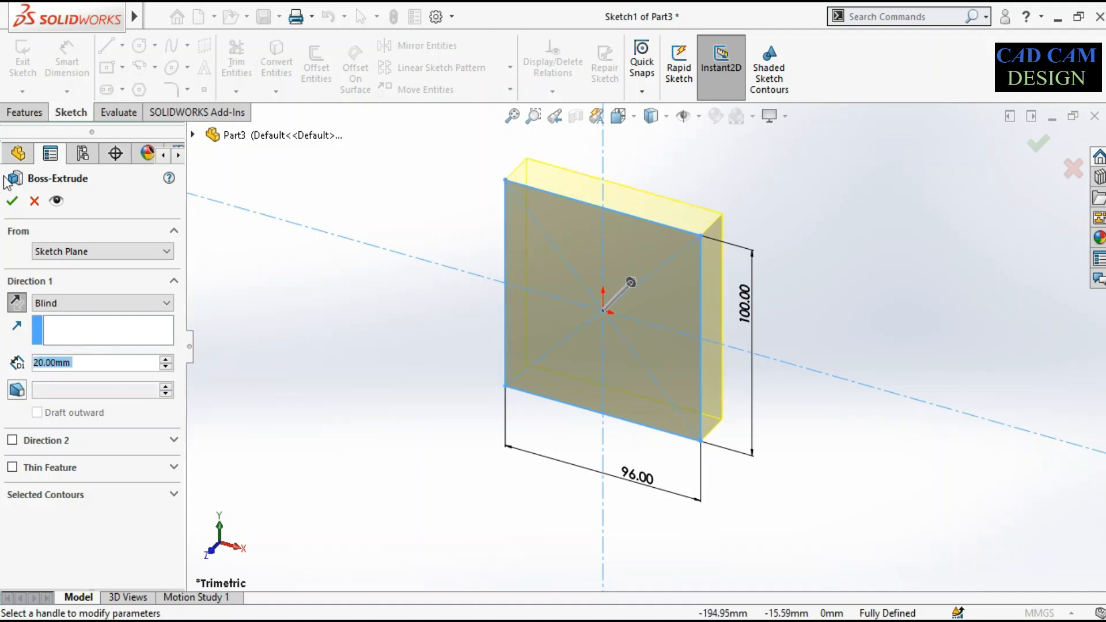
pyautogui.click(11, 201)
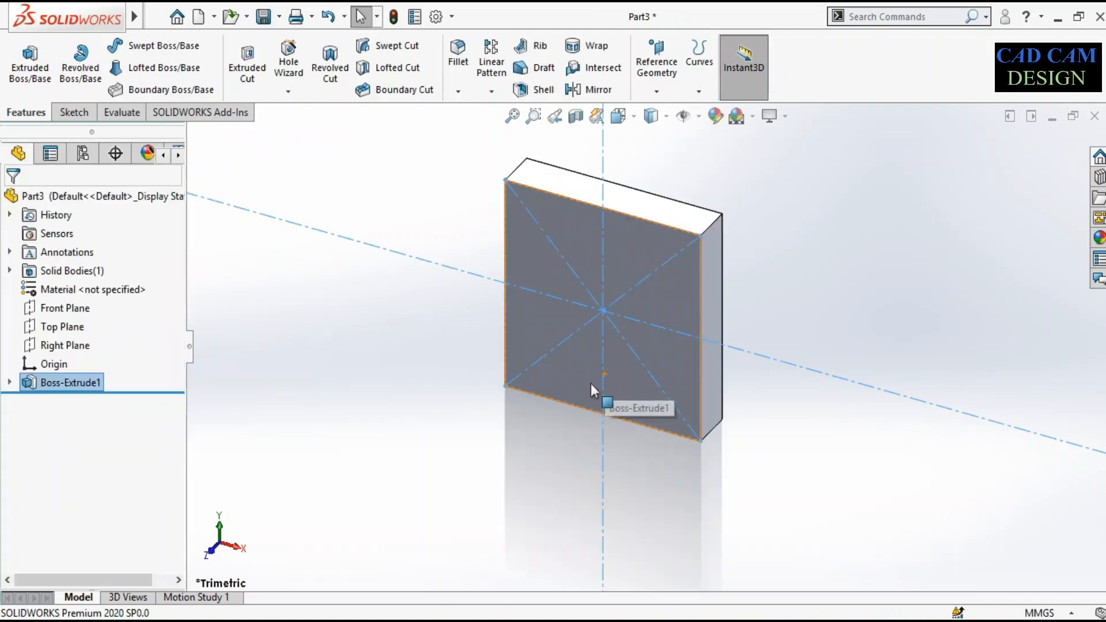
# Step: Deselect the extruded plate, check its corner and hole dimensions on the drawing in Paint, and return to SOLIDWORKS
pyautogui.click(421, 480)
pyautogui.hotkey('alt', 'Tab')
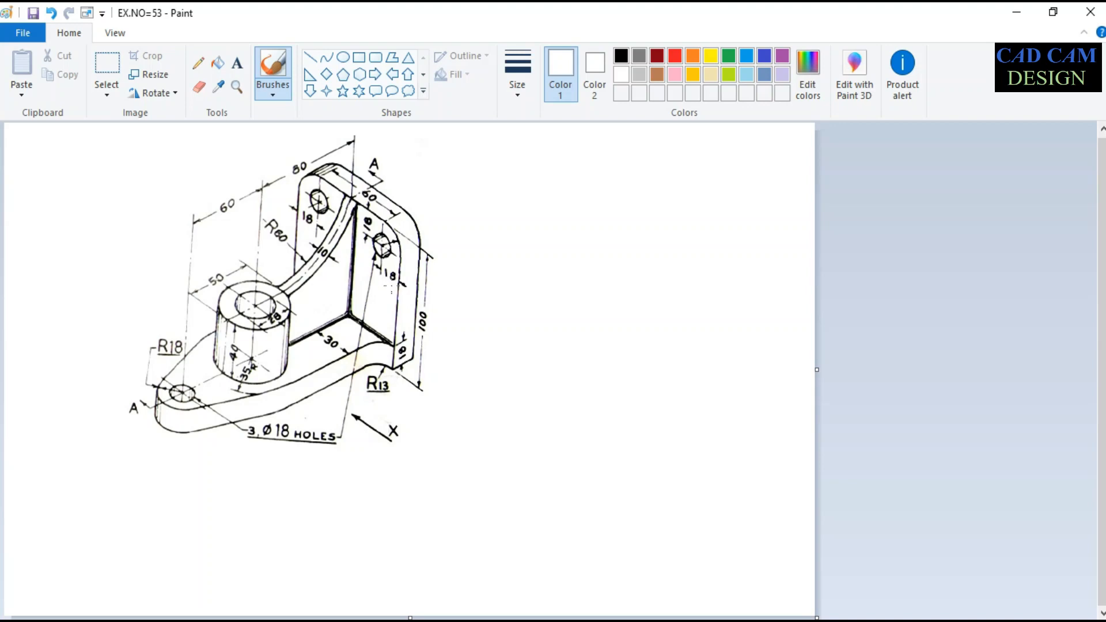
pyautogui.click(1017, 12)
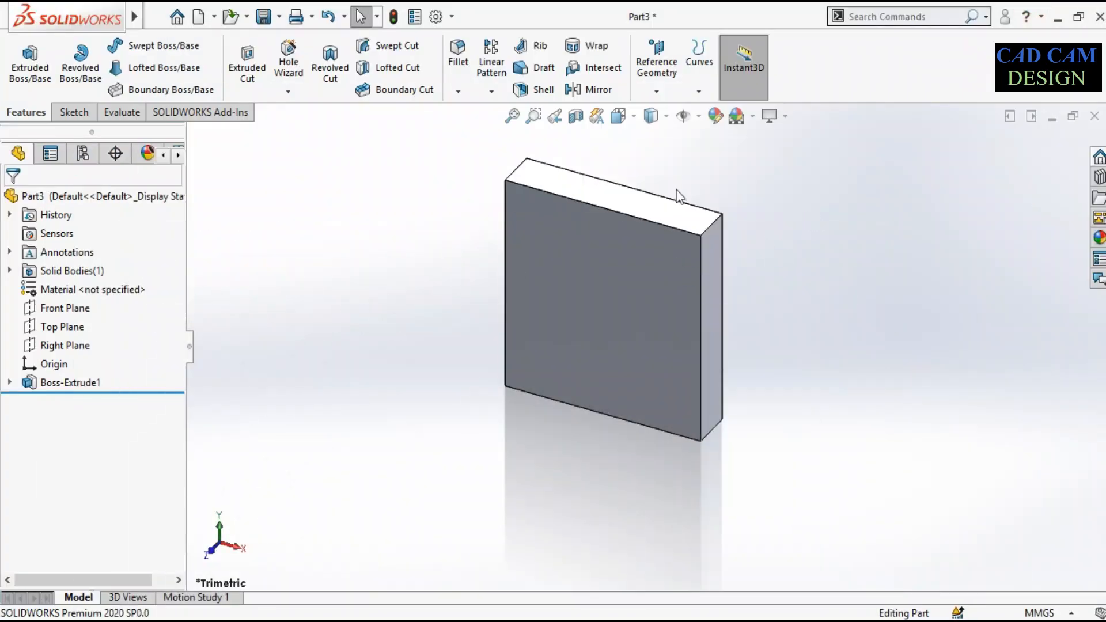
# Step: Fillet the two upper corner edges of the plate with an 18 mm radius
pyautogui.click(458, 58)
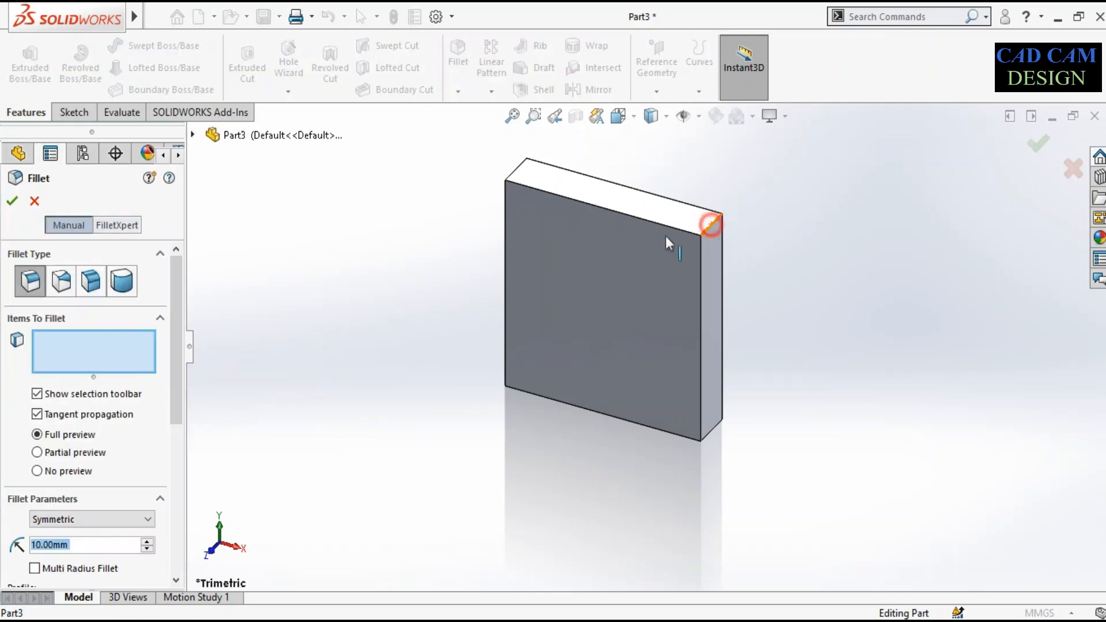
pyautogui.click(713, 224)
pyautogui.moveTo(460, 195); pyautogui.dragTo(536, 214, button='middle')
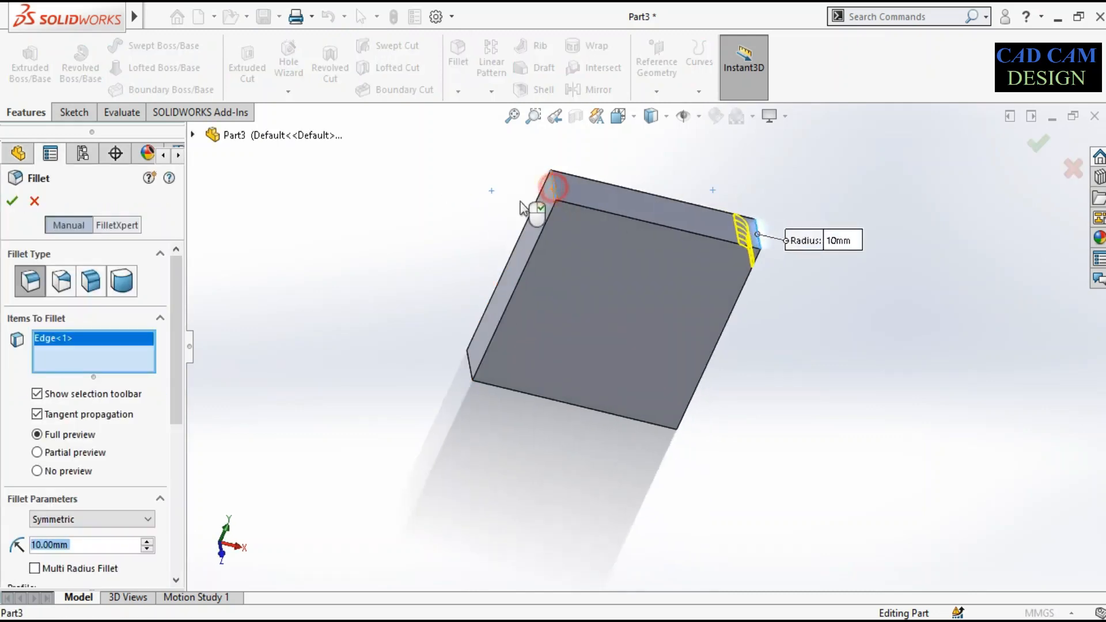
pyautogui.click(552, 188)
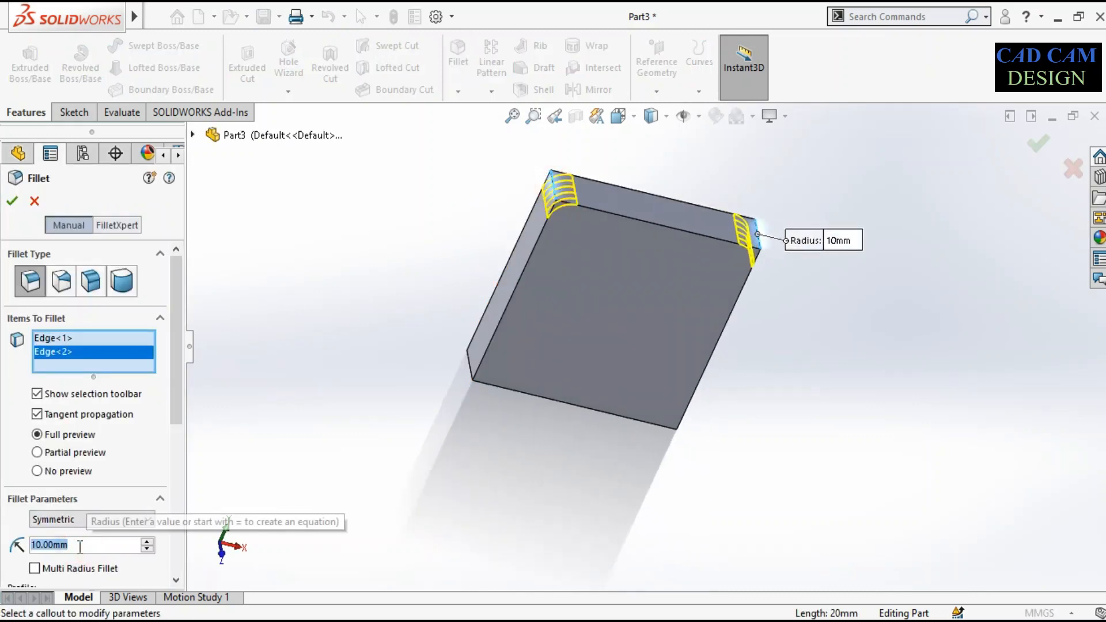
pyautogui.write('18')
pyautogui.press('Return')
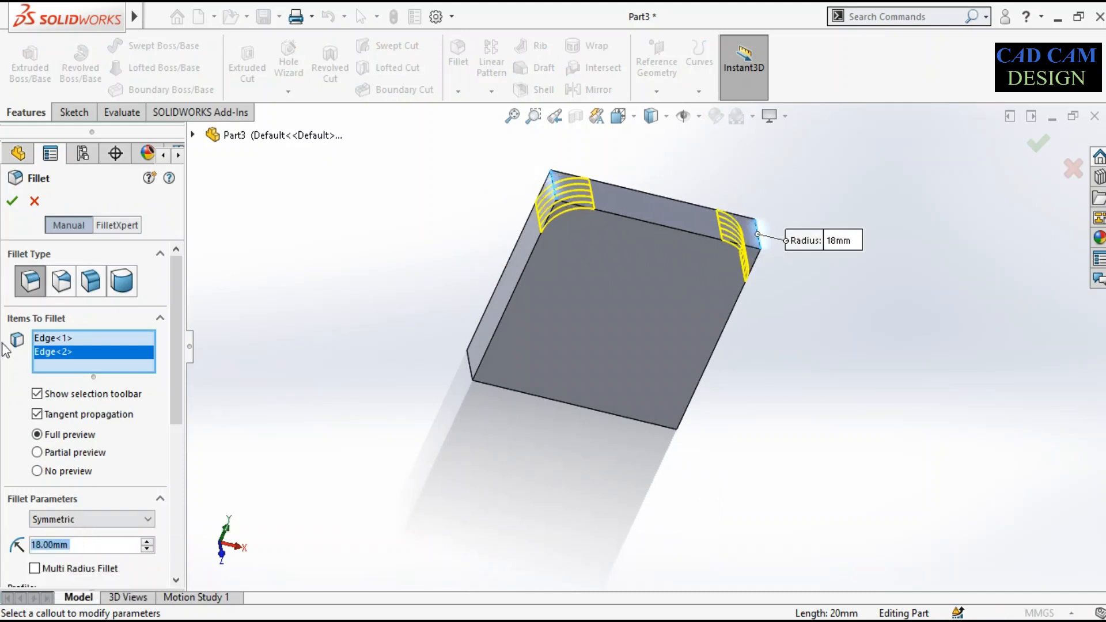
pyautogui.click(11, 200)
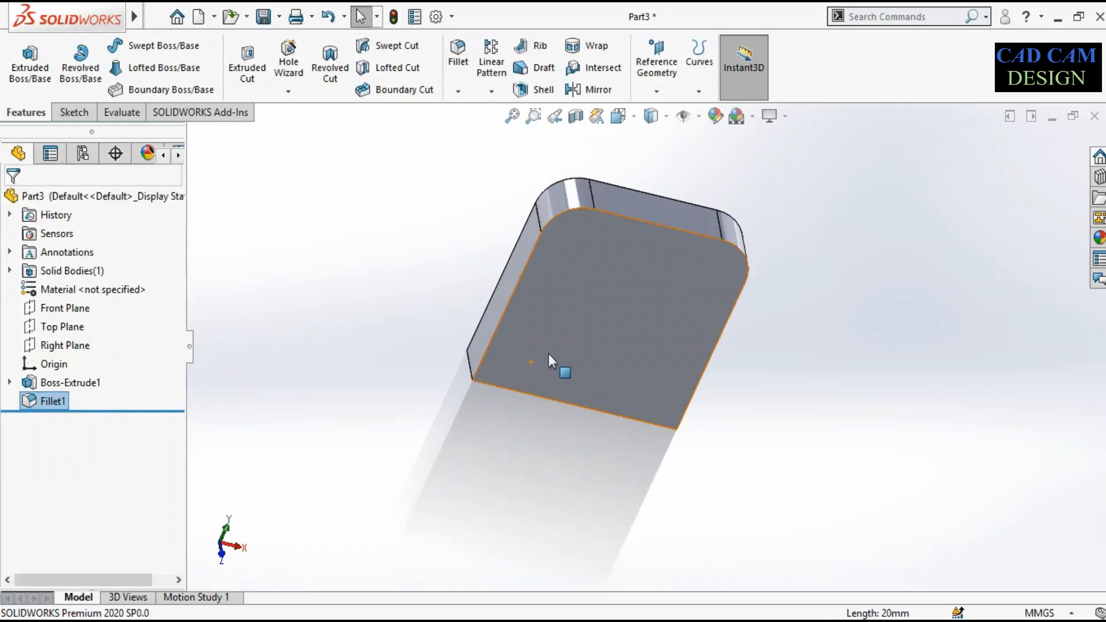
# Step: Switch to Paint to check the base dimensions on the EX.NO=53 drawing, and return to SOLIDWORKS
pyautogui.moveTo(549, 354); pyautogui.dragTo(329, 467, button='middle')
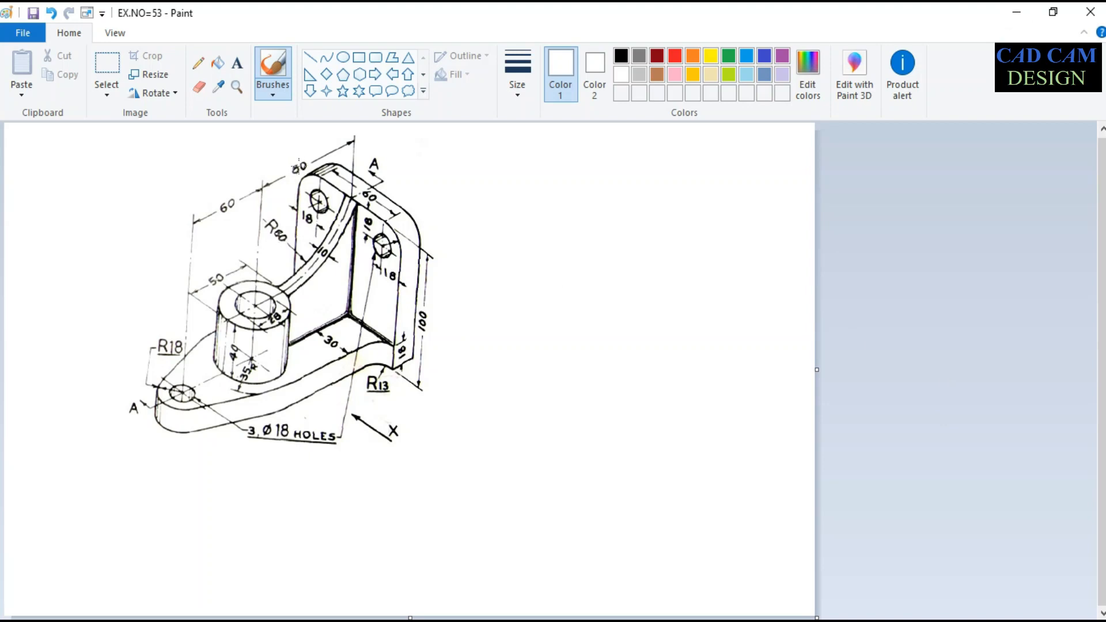
pyautogui.click(289, 157)
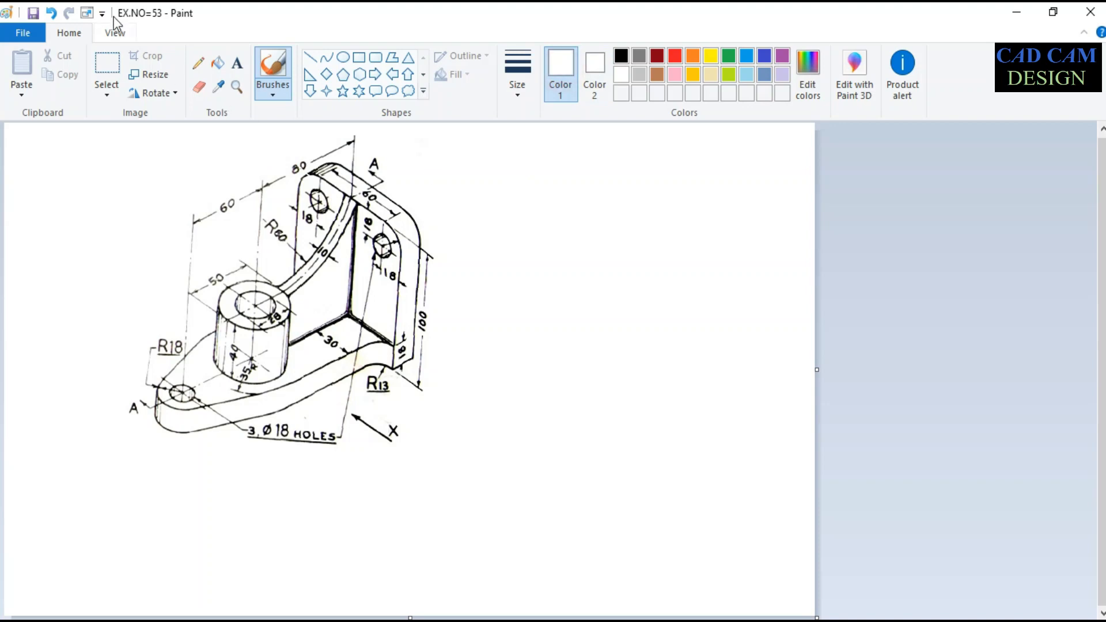
pyautogui.click(52, 13)
pyautogui.click(282, 155)
pyautogui.click(231, 193)
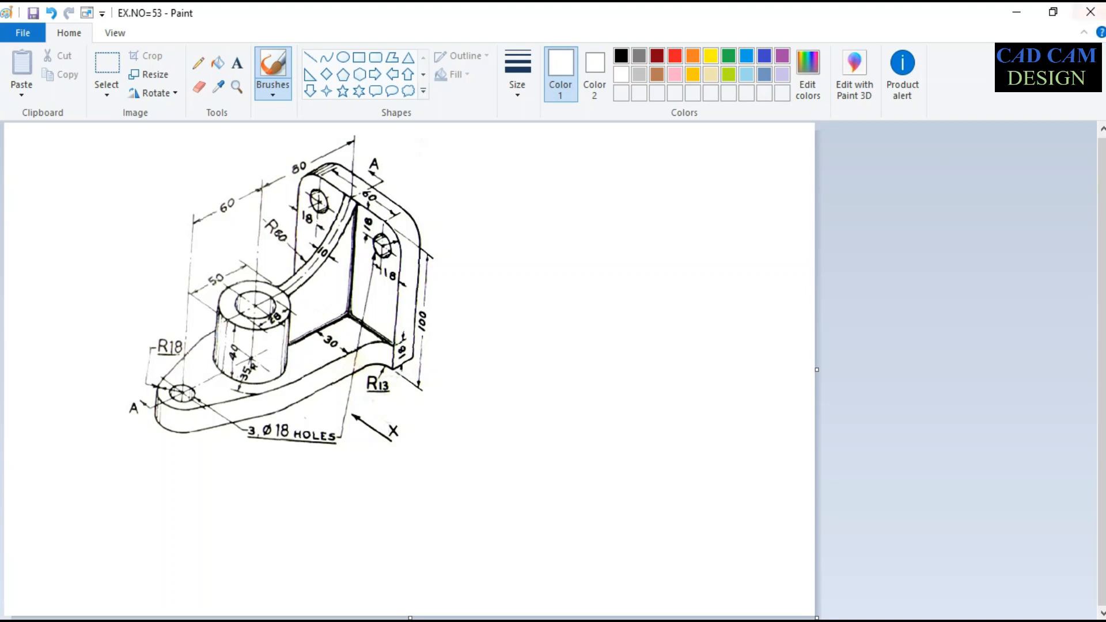
pyautogui.click(1018, 12)
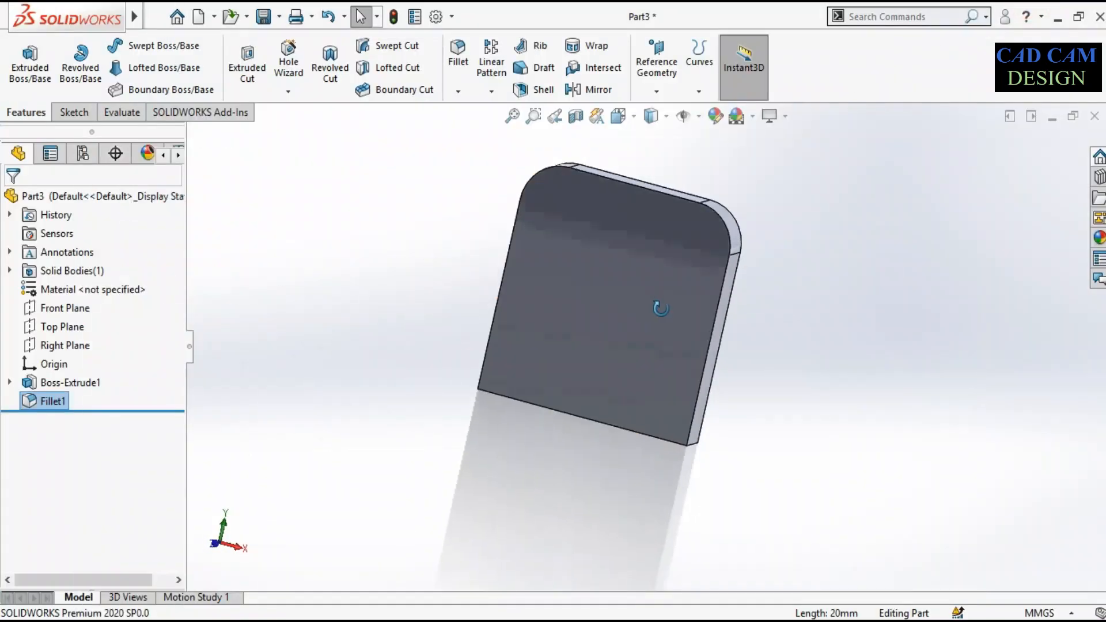
# Step: Start a new sketch on the plate's bottom face and view it face-on
pyautogui.moveTo(643, 290); pyautogui.dragTo(548, 354, button='middle')
pyautogui.click(545, 367)
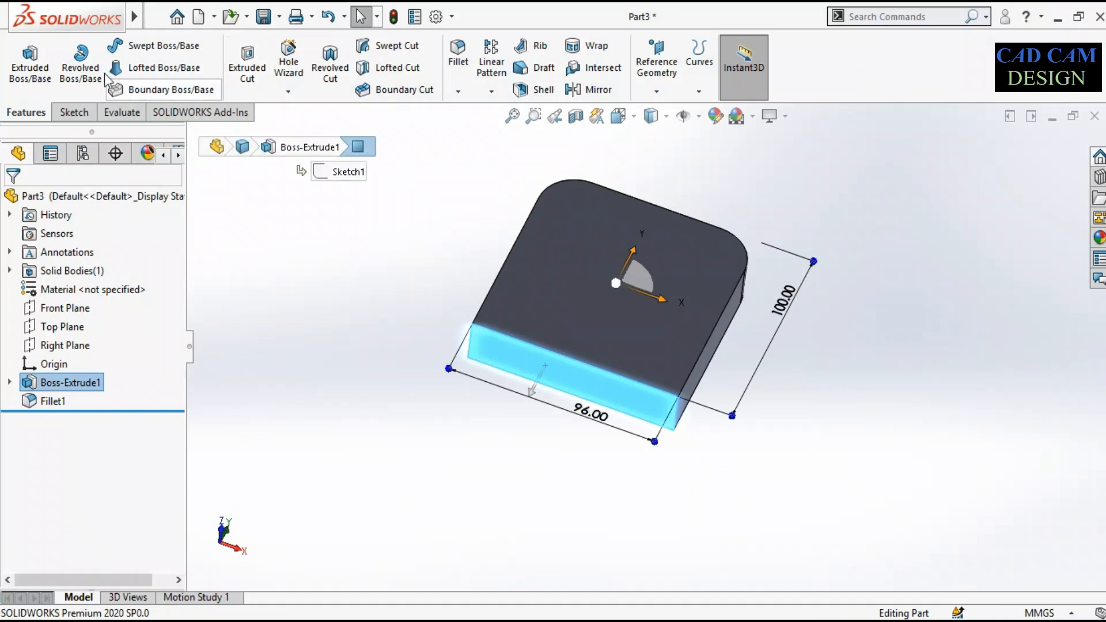
pyautogui.click(23, 64)
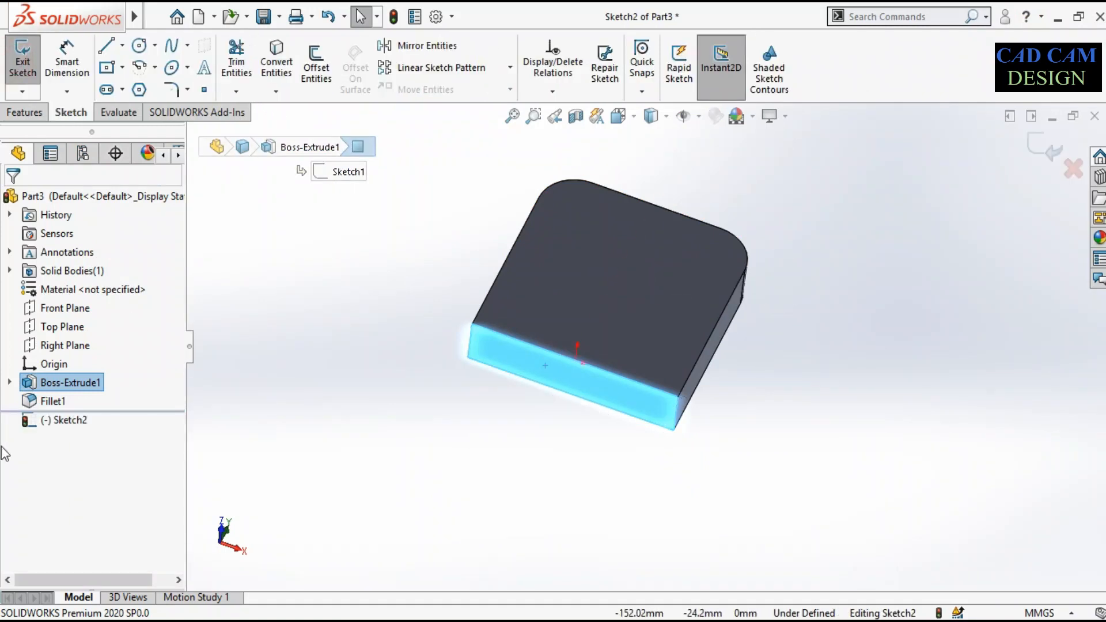
pyautogui.click(57, 420)
pyautogui.click(71, 402)
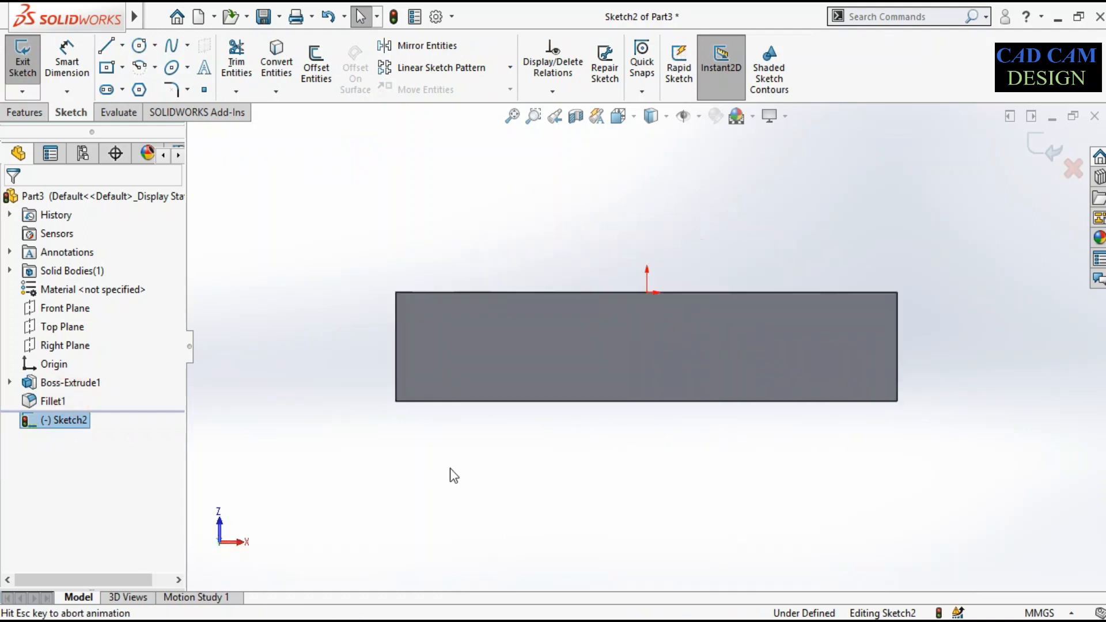
# Step: Sketch a vertical infinite-length centerline through the origin
pyautogui.click(122, 45)
pyautogui.click(136, 86)
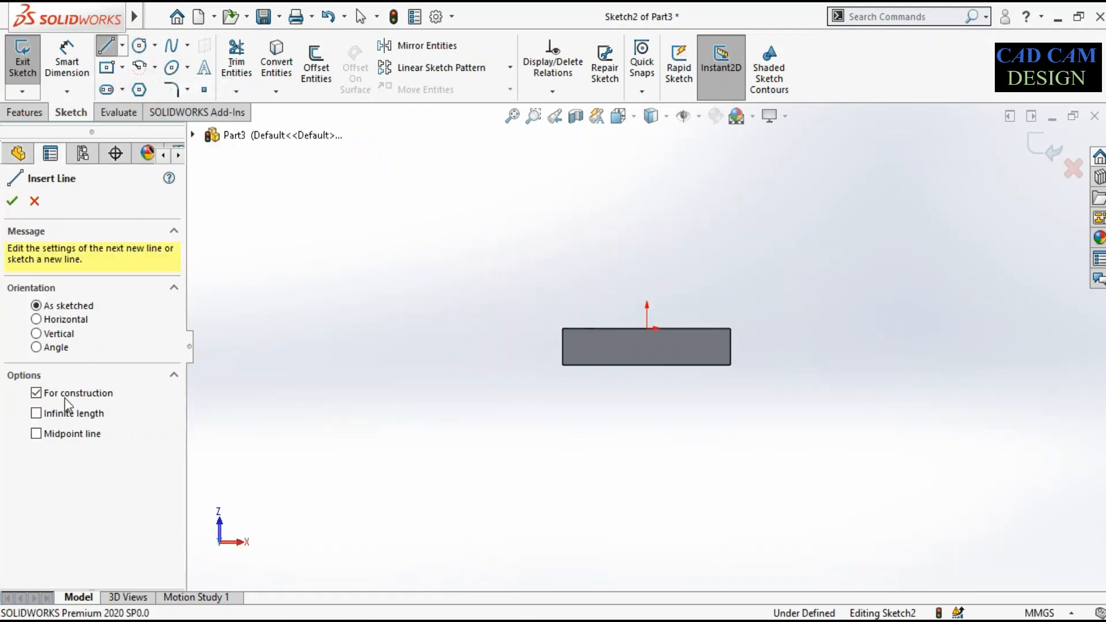
pyautogui.click(67, 413)
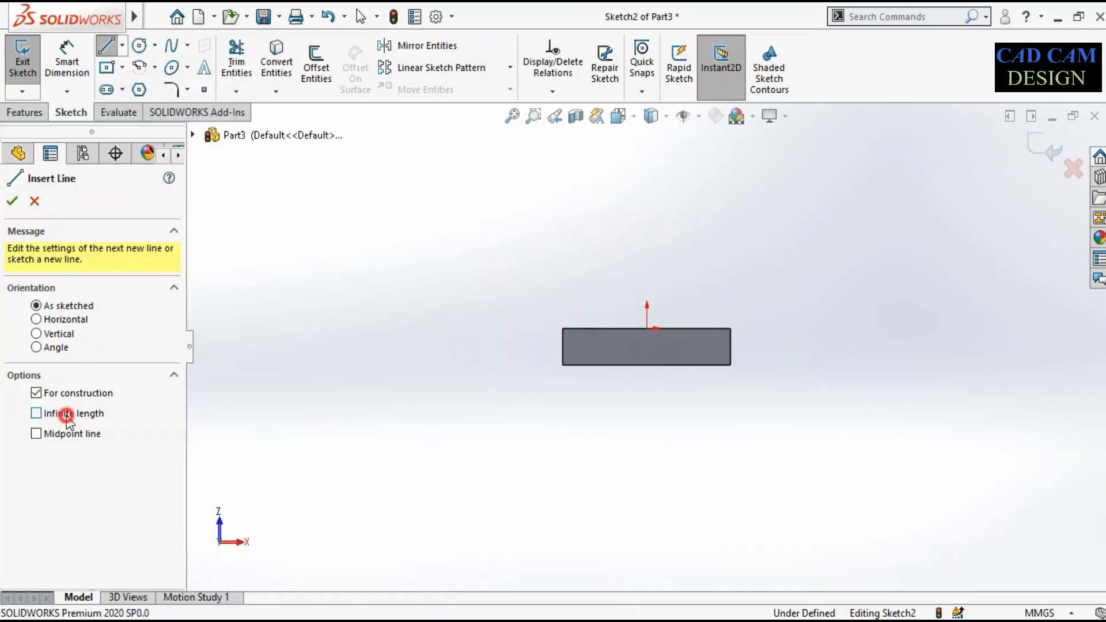
pyautogui.click(647, 329)
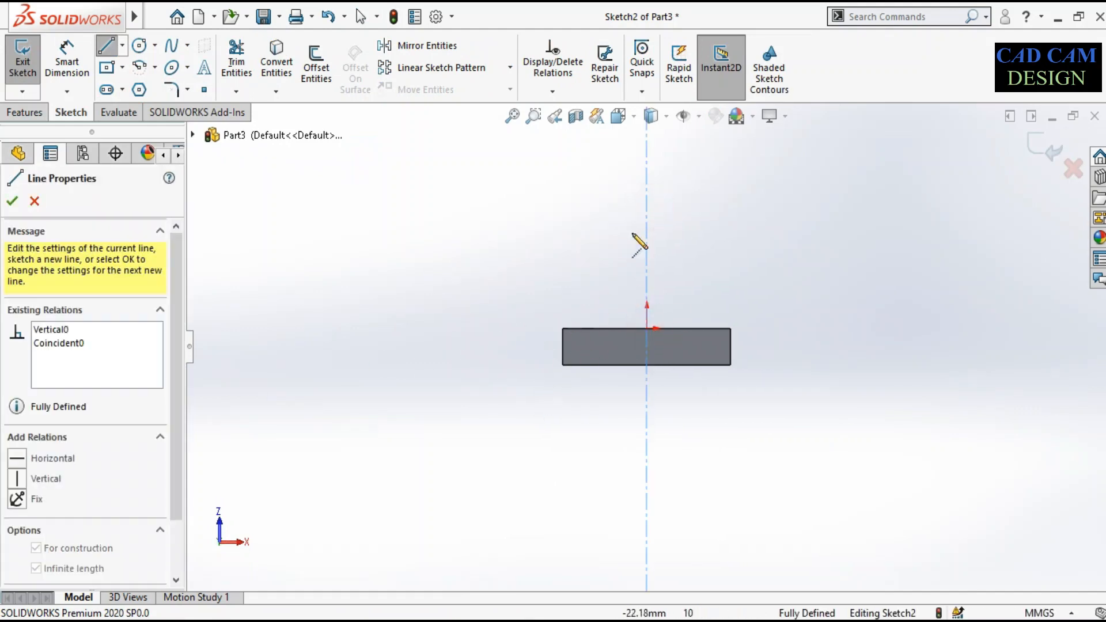
# Step: Sketch two horizontal infinite construction lines in front of the plate, about 103 mm and 149 mm from its front edge
pyautogui.scroll(2, 653, 168)
pyautogui.scroll(-2, 653, 314)
pyautogui.click(637, 299)
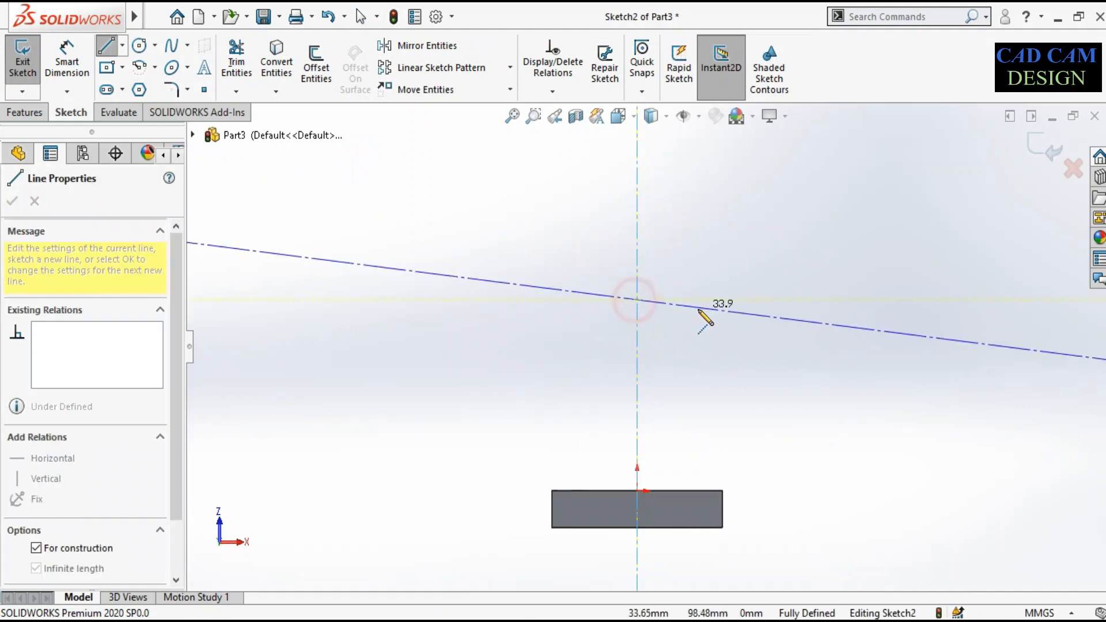
pyautogui.click(714, 300)
pyautogui.click(638, 215)
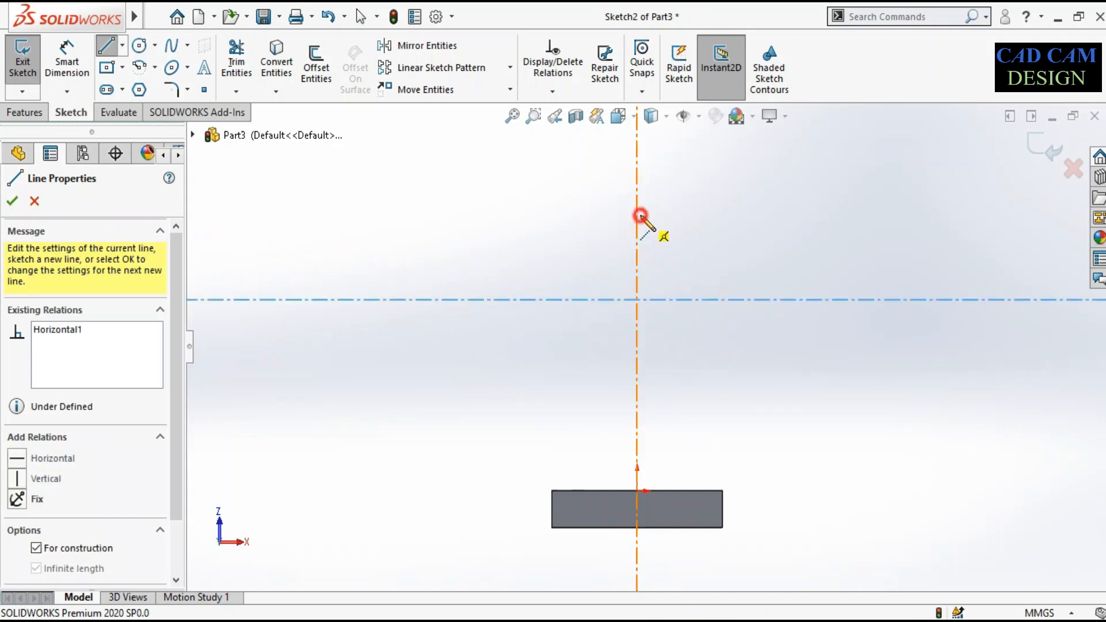
pyautogui.click(704, 215)
pyautogui.press('Escape')
pyautogui.press('Escape')
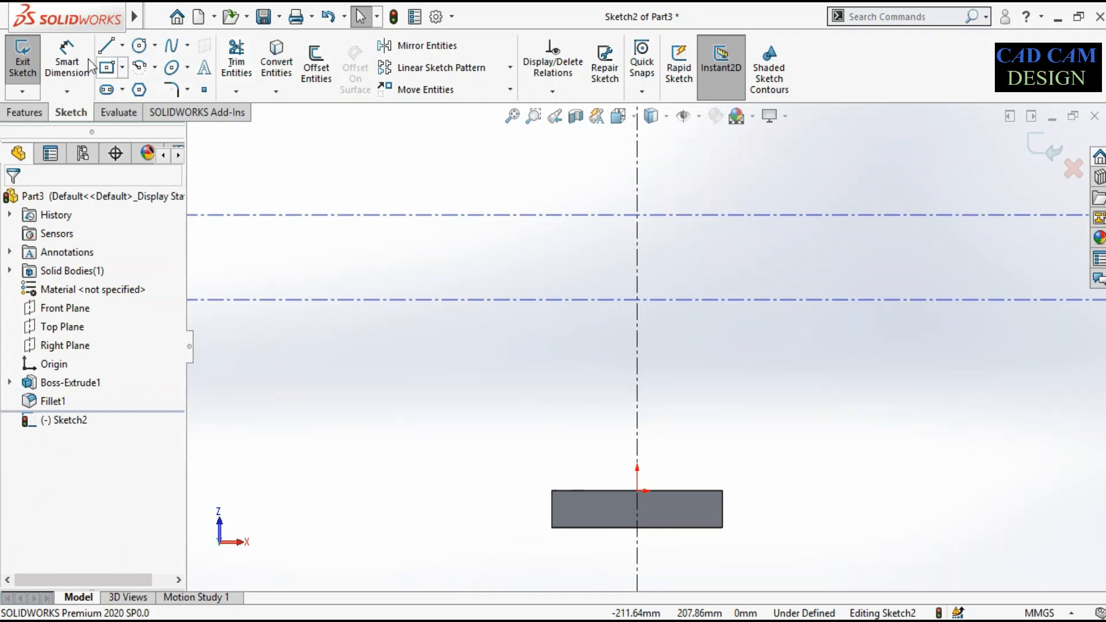
# Step: Dimension the nearer horizontal construction line 80 mm from the plate's front edge
pyautogui.click(67, 62)
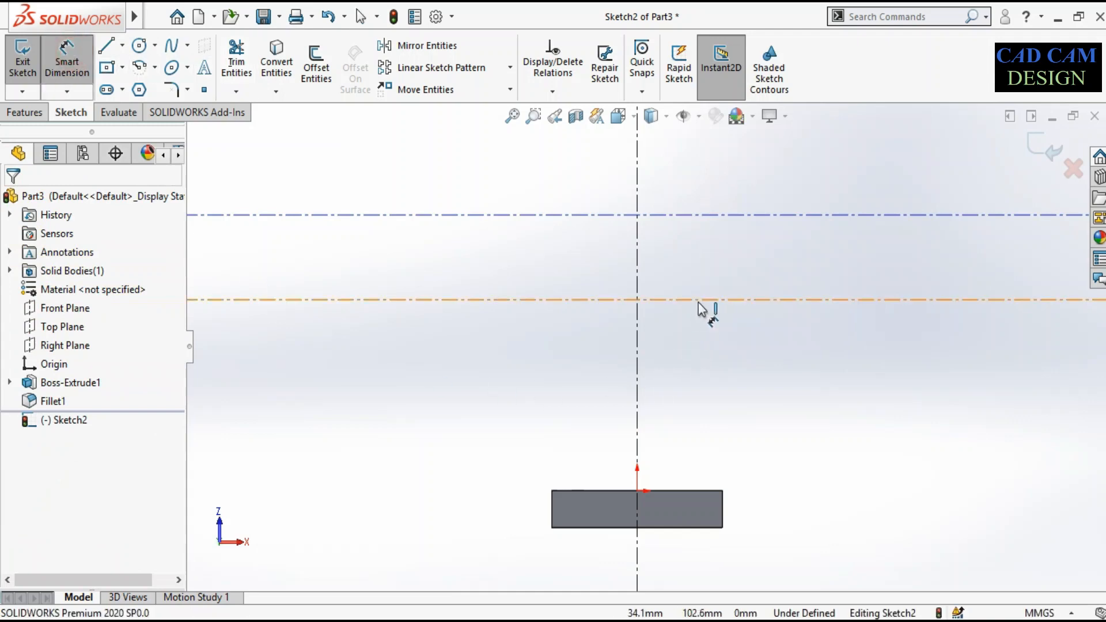
pyautogui.click(699, 300)
pyautogui.click(697, 491)
pyautogui.click(809, 431)
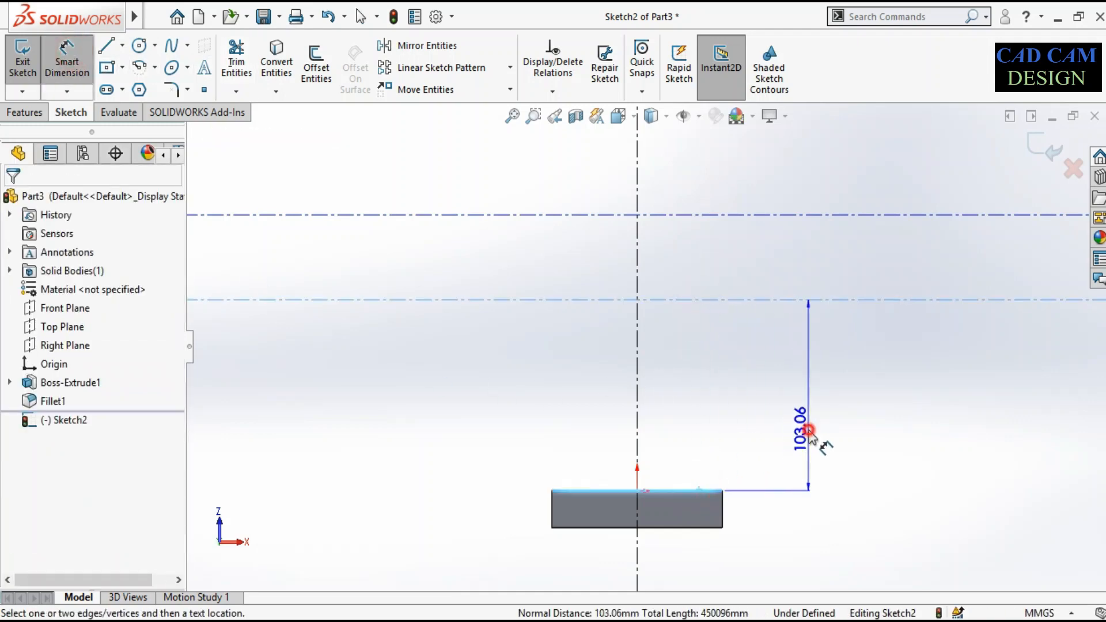
pyautogui.press('Return')
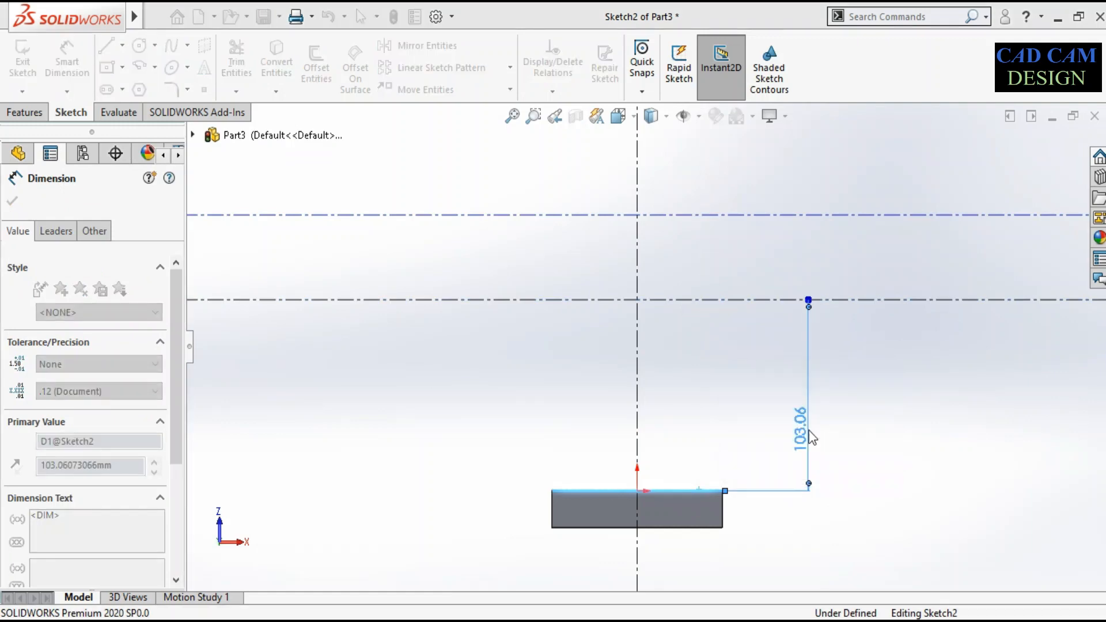
# Step: Dimension the distance between the two horizontal construction lines as 60 mm
pyautogui.click(794, 215)
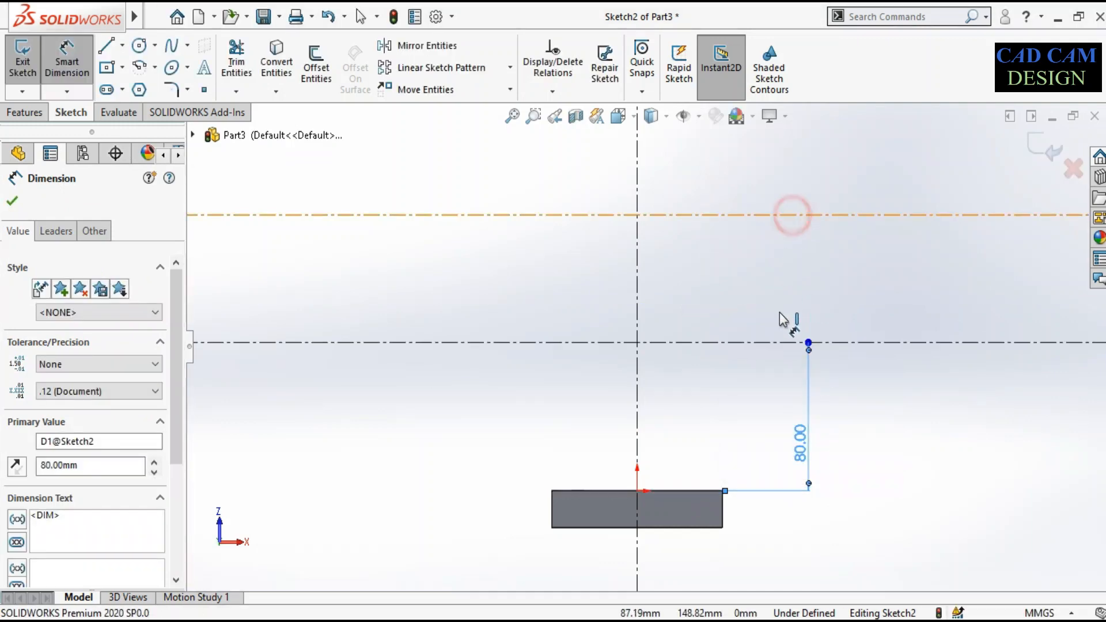
pyautogui.click(783, 342)
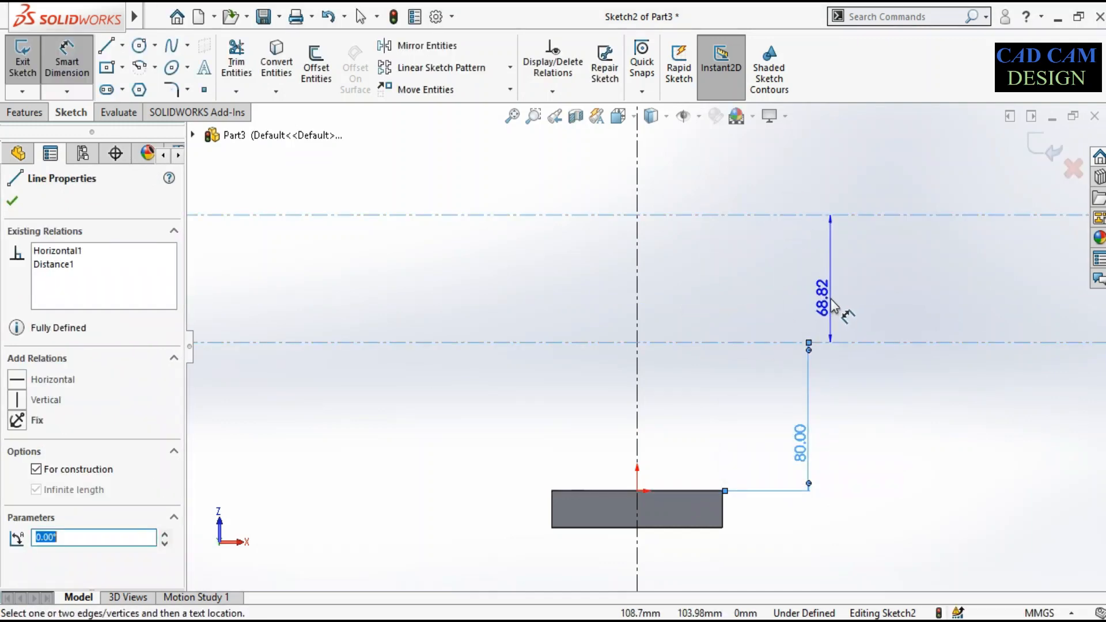
pyautogui.click(835, 307)
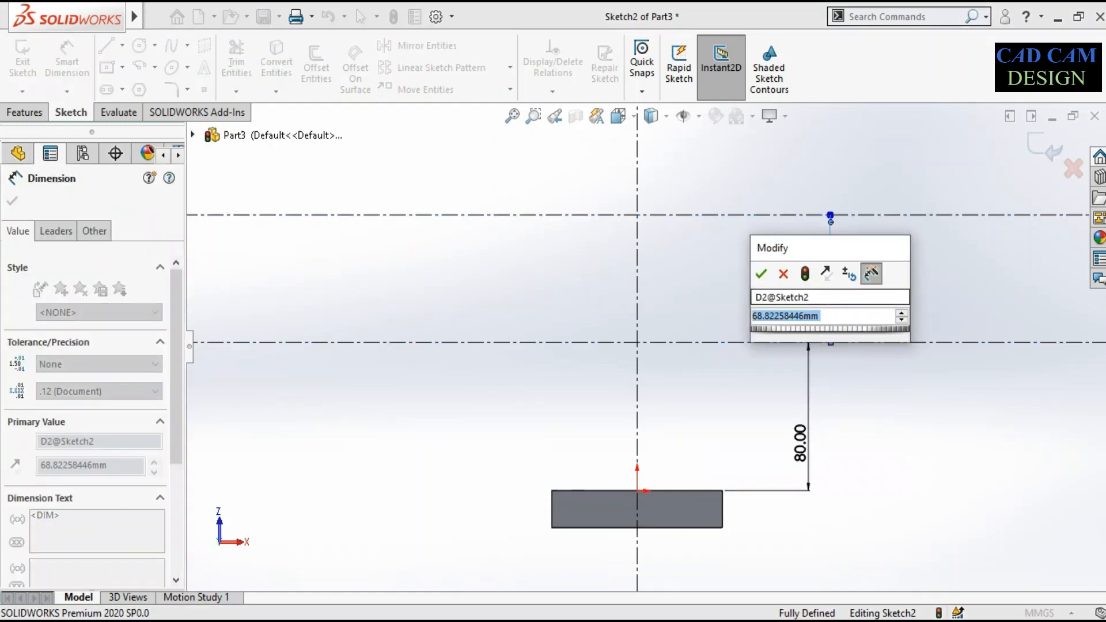
pyautogui.write('60')
pyautogui.press('Return')
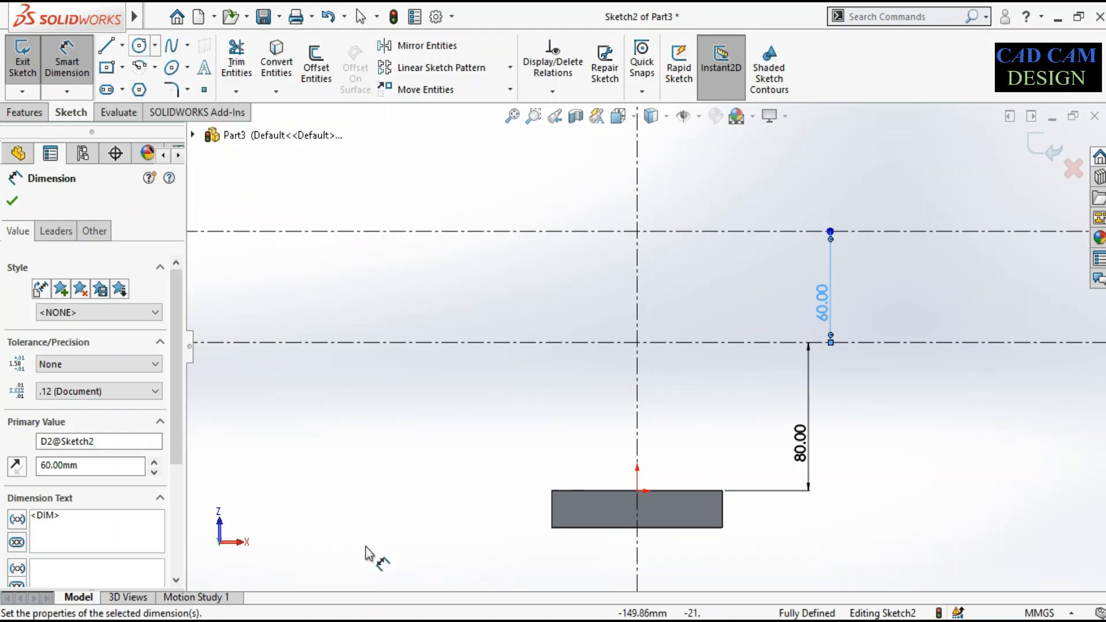
# Step: Check the base's rounded end and hole dimensions on the drawing in Paint, and return to SOLIDWORKS
pyautogui.hotkey('alt', 'Tab')
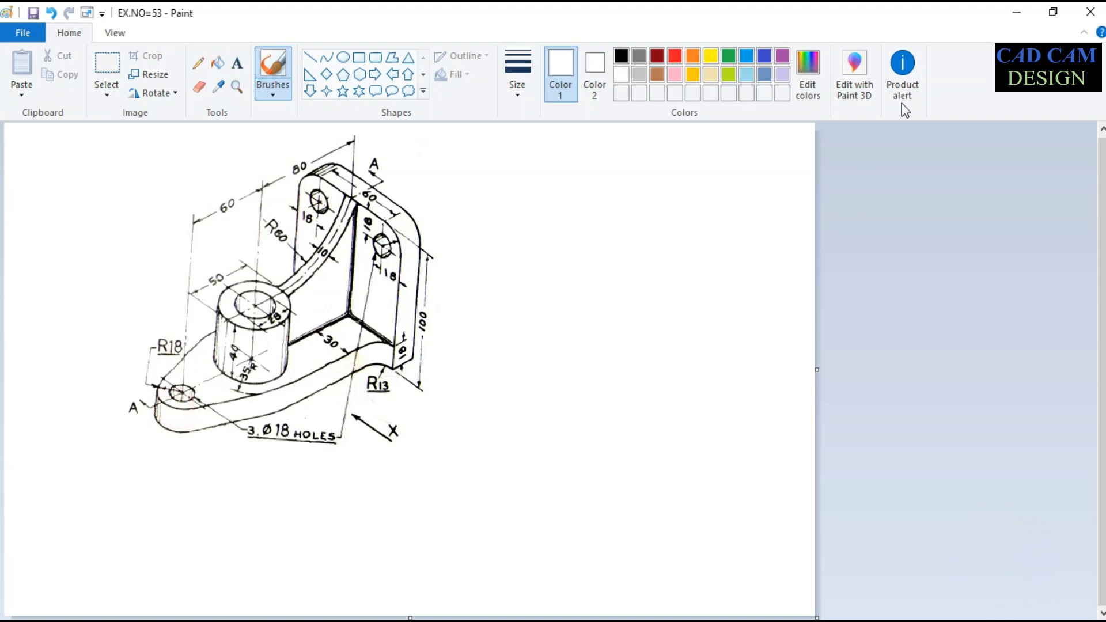
pyautogui.click(1016, 12)
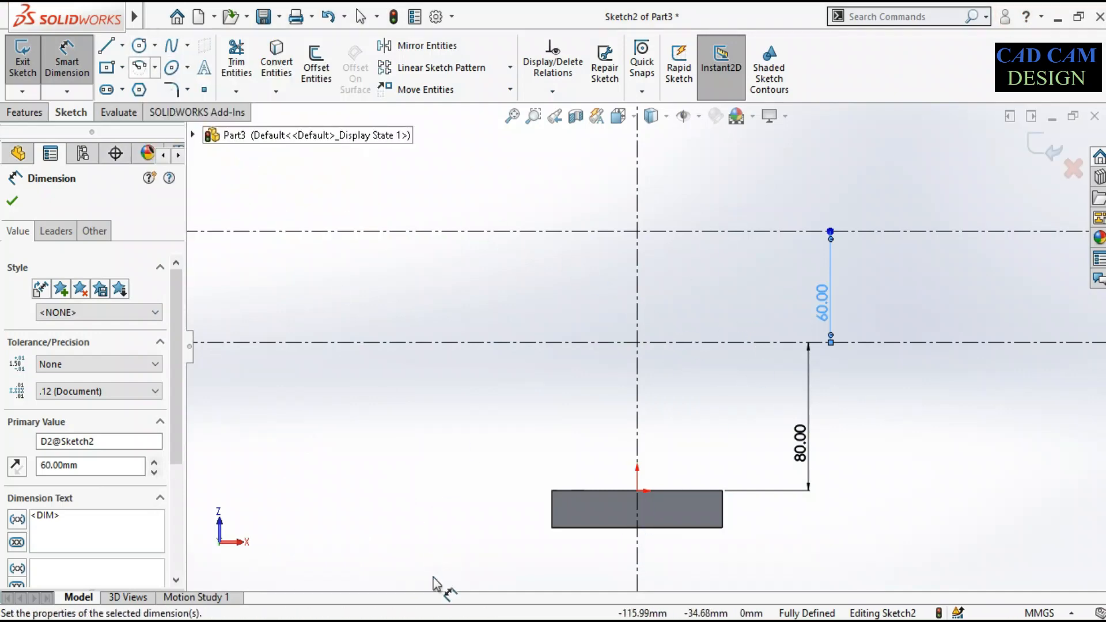
pyautogui.click(340, 620)
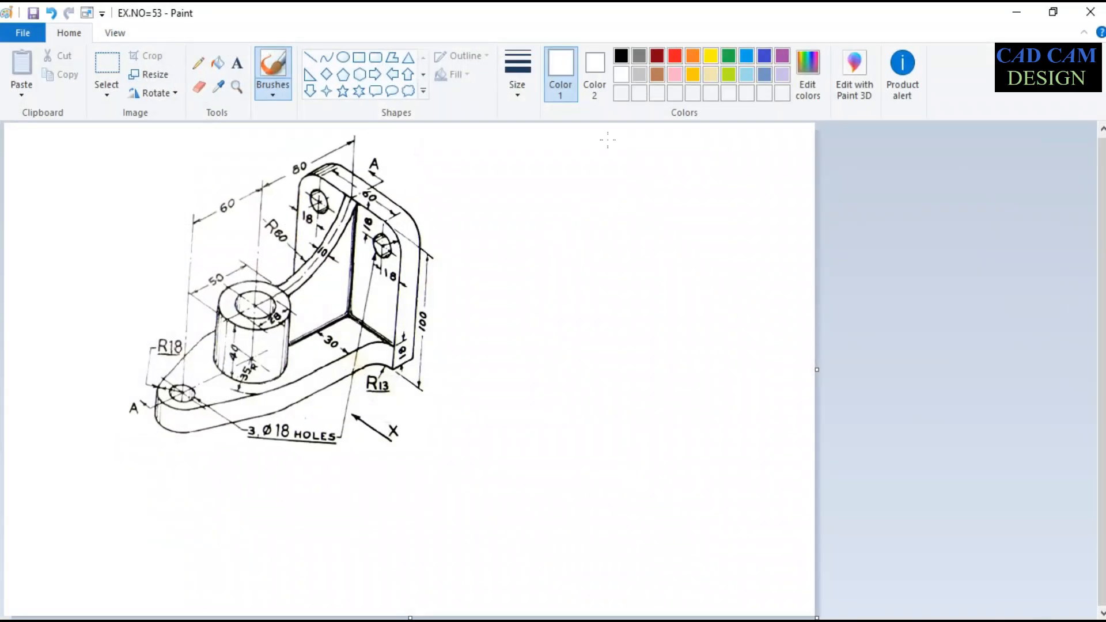
pyautogui.click(1017, 12)
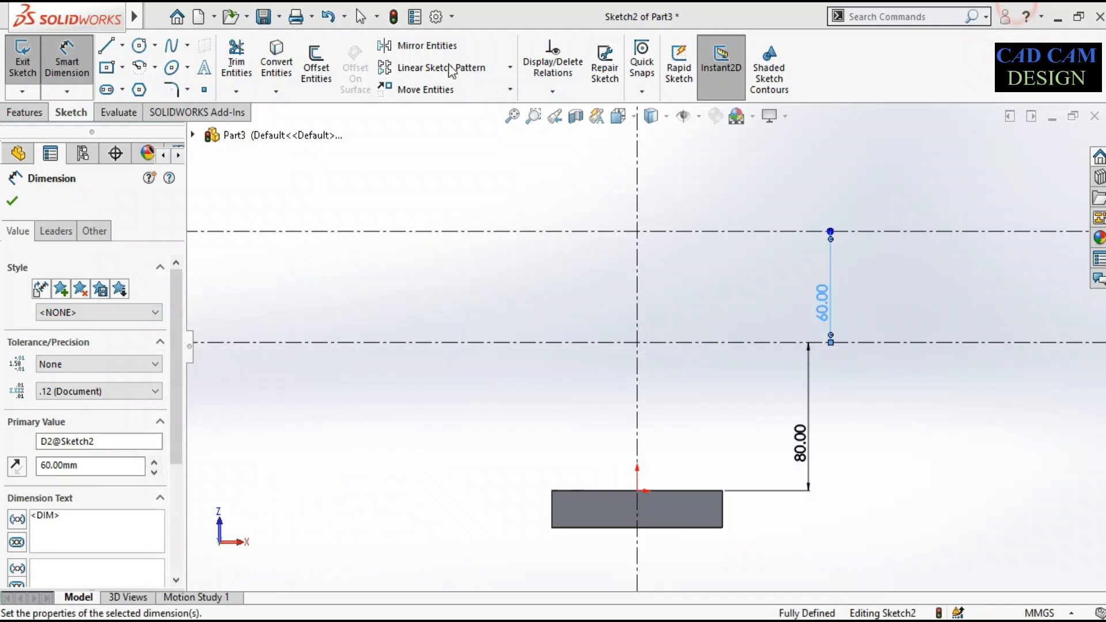
# Step: Sketch a circle where the farther horizontal construction line crosses the vertical centerline, and dimension its diameter as 36 mm
pyautogui.click(138, 45)
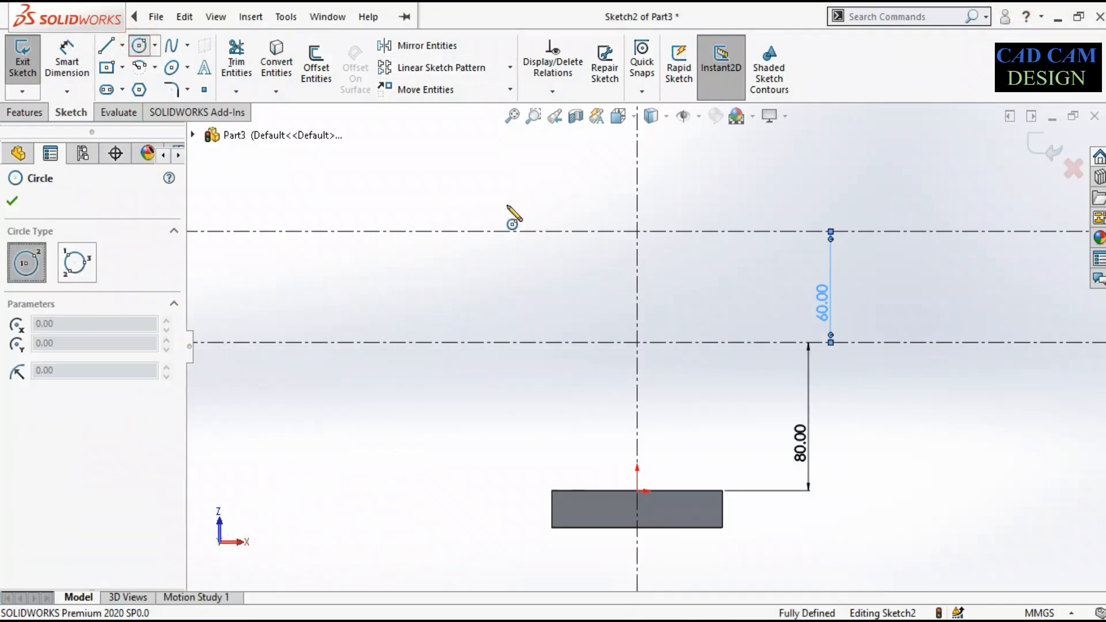
pyautogui.click(638, 232)
pyautogui.click(666, 260)
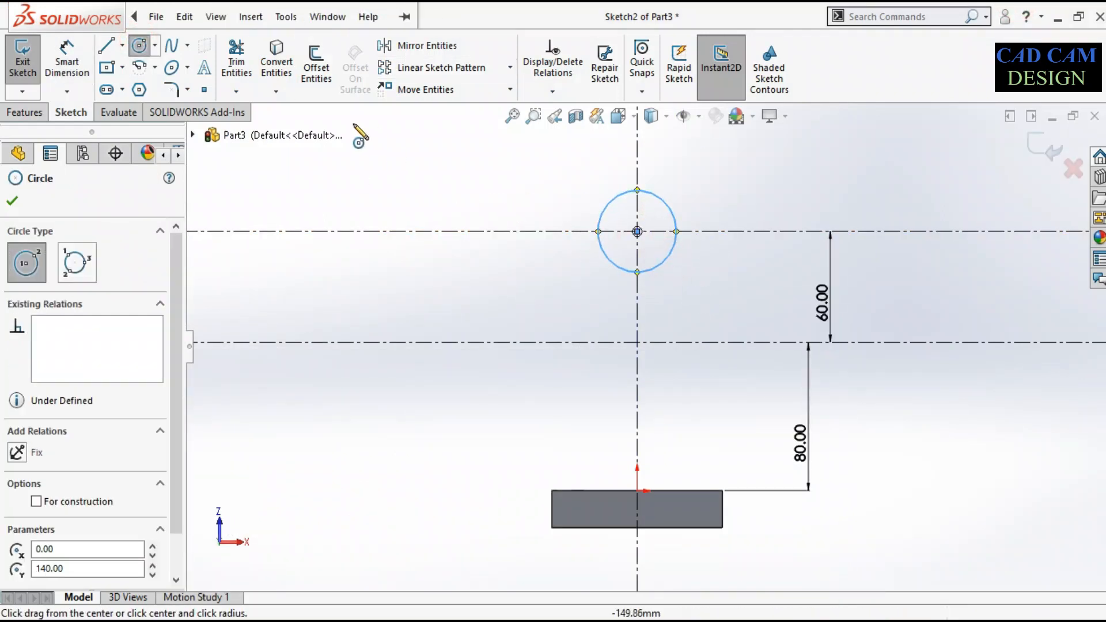
pyautogui.click(67, 61)
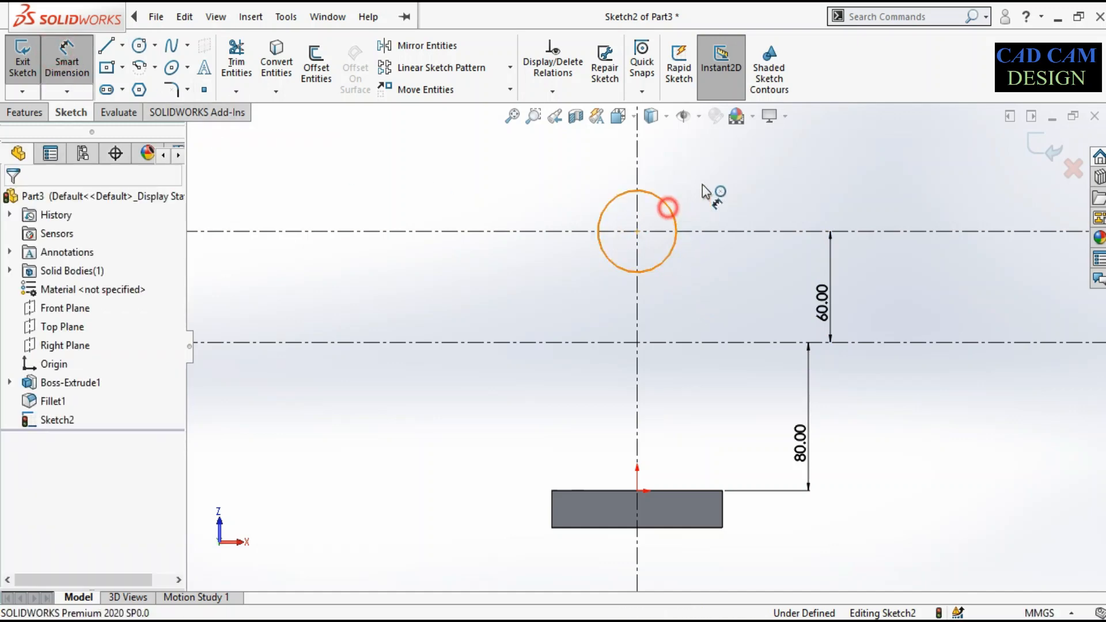
pyautogui.click(667, 208)
pyautogui.click(739, 172)
pyautogui.write('36')
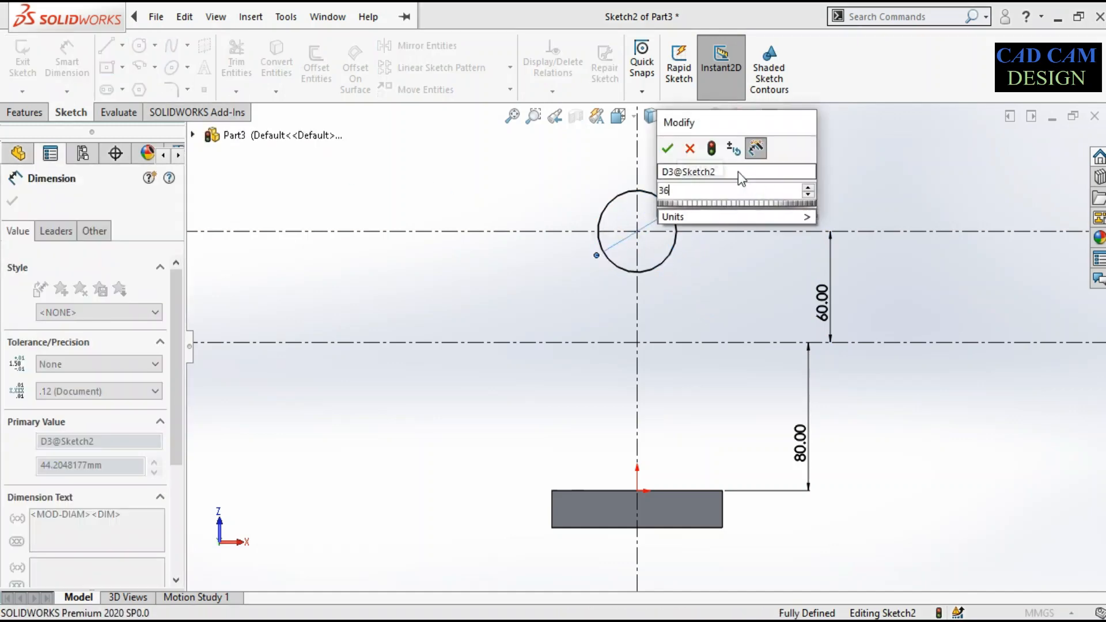
pyautogui.press('Return')
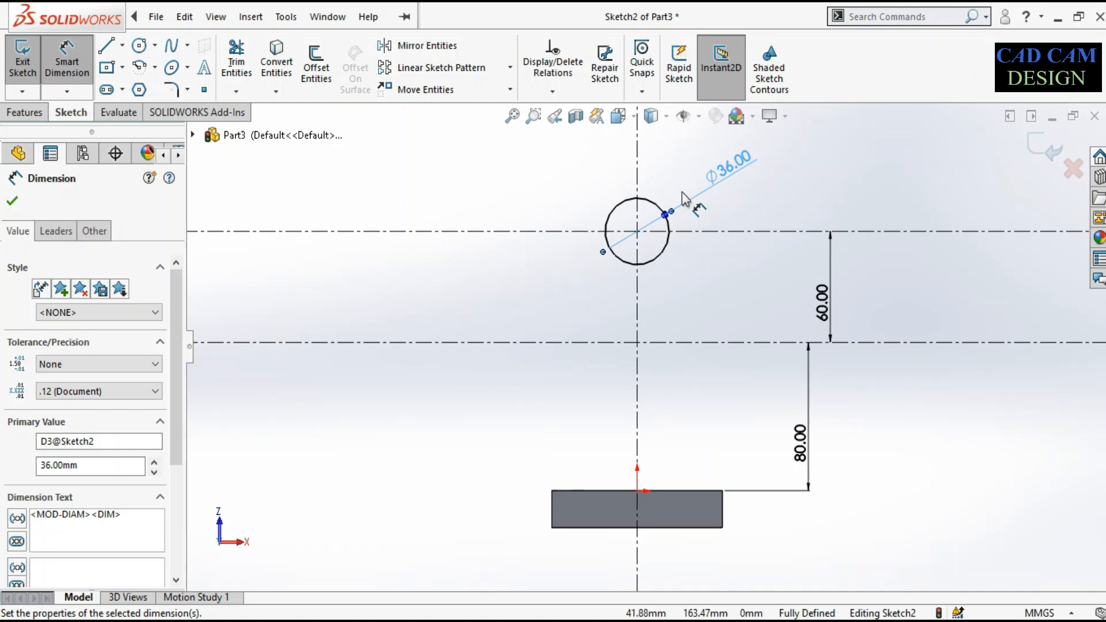
# Step: Sketch a corner rectangle about 73 mm wide and 92 mm long across the vertical centerline, starting from the plate's front edge
pyautogui.click(123, 69)
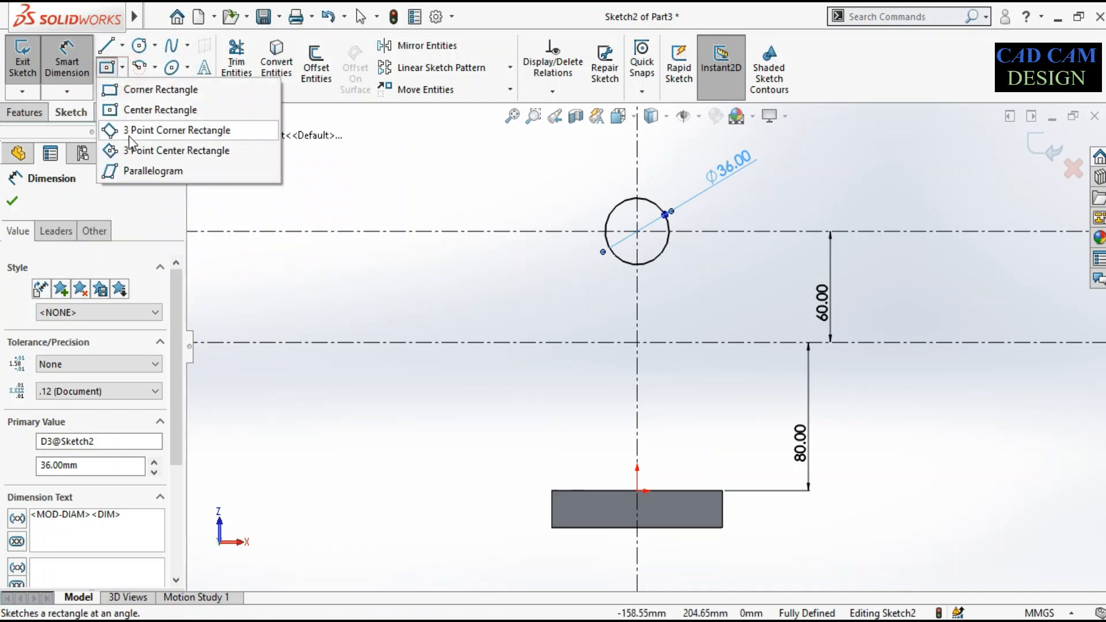
pyautogui.click(142, 90)
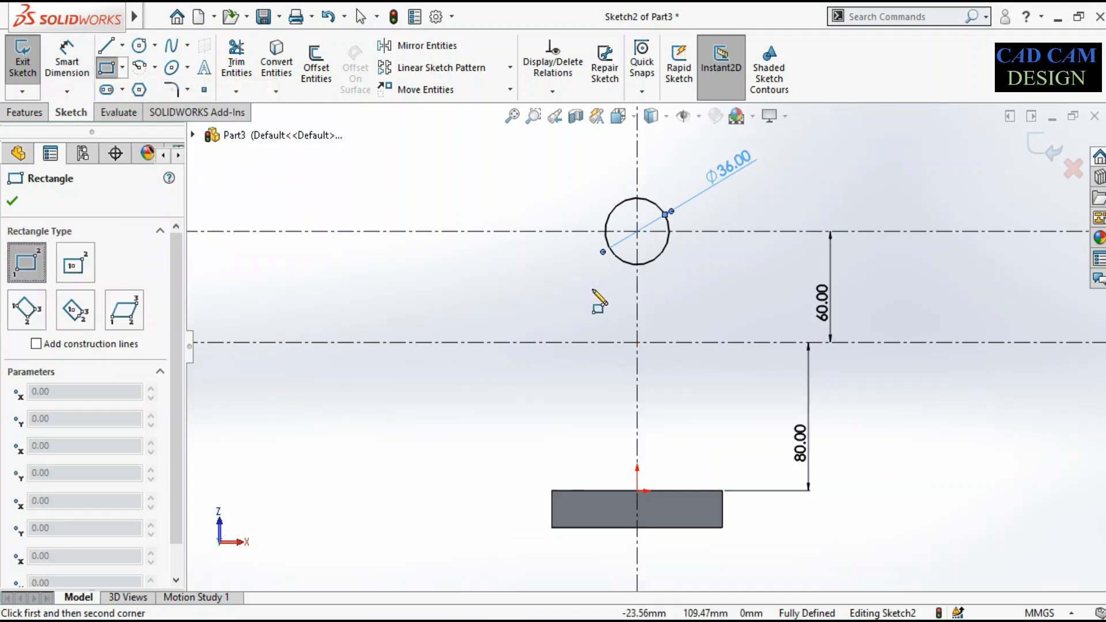
pyautogui.click(570, 321)
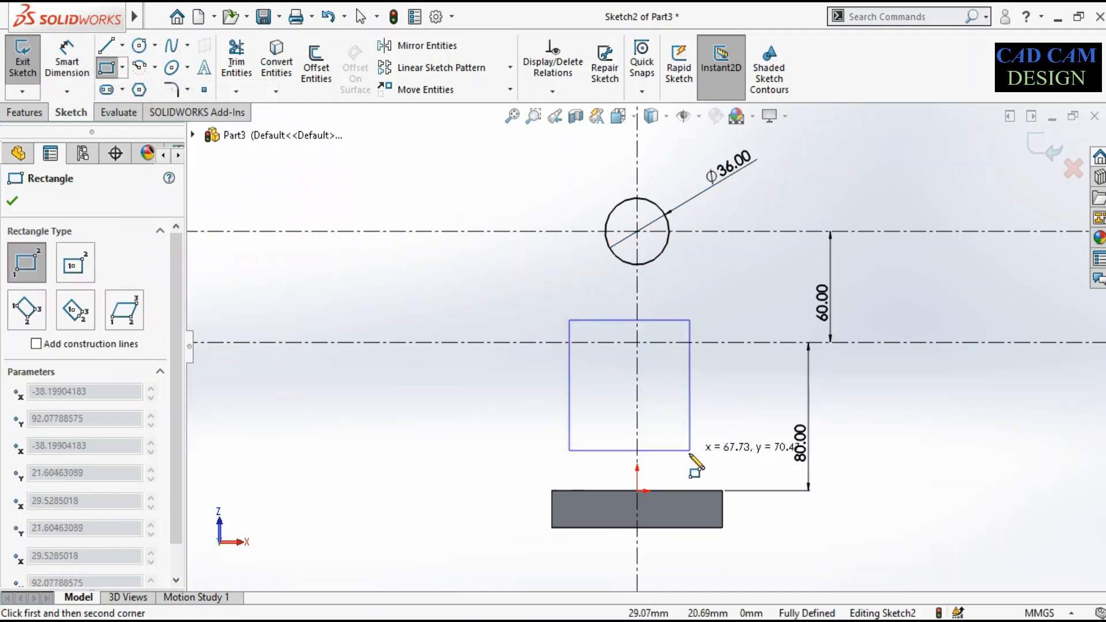
pyautogui.click(701, 494)
pyautogui.rightClick(728, 418)
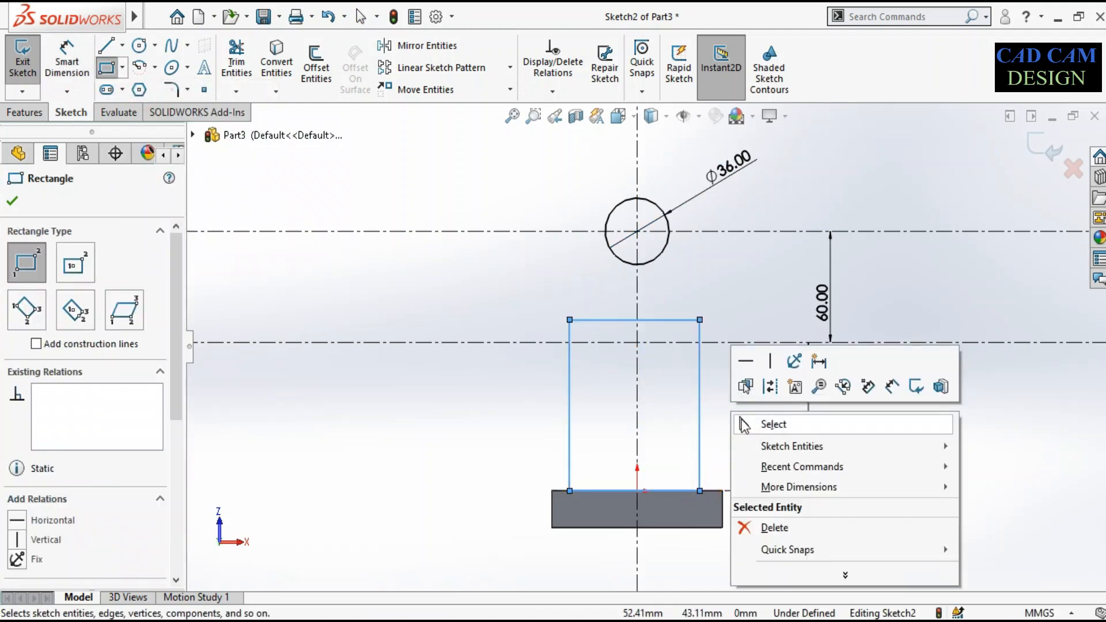
pyautogui.click(741, 425)
pyautogui.scroll(-2, 653, 545)
pyautogui.scroll(-2, 649, 536)
pyautogui.scroll(4, 644, 377)
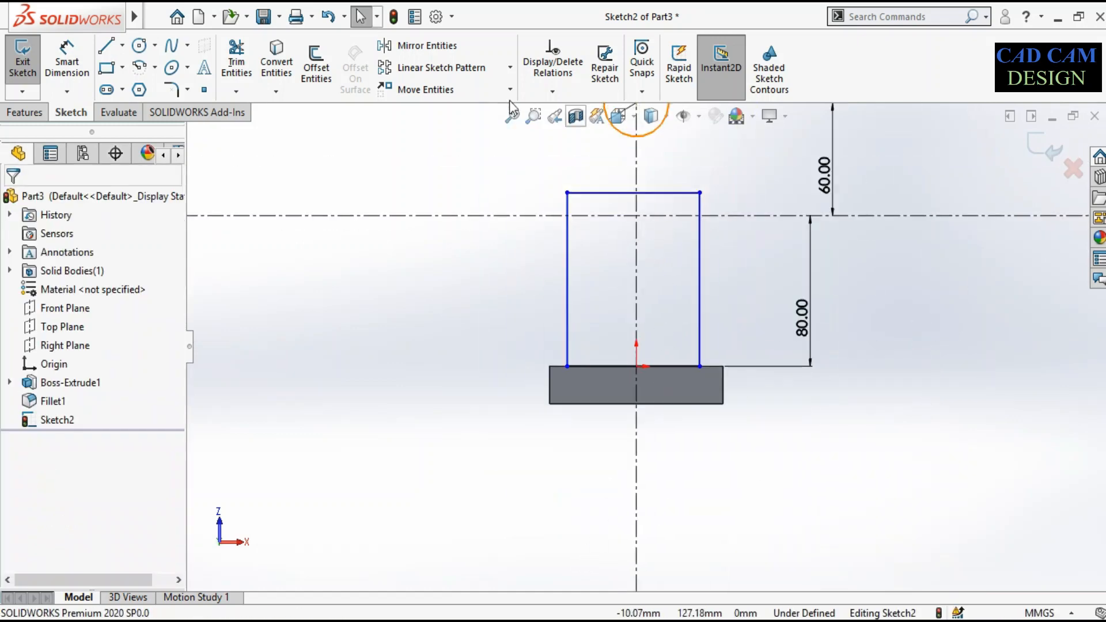
# Step: Add a Symmetric relation between the rectangle's two corners on the plate edge about the vertical centerline
pyautogui.click(552, 92)
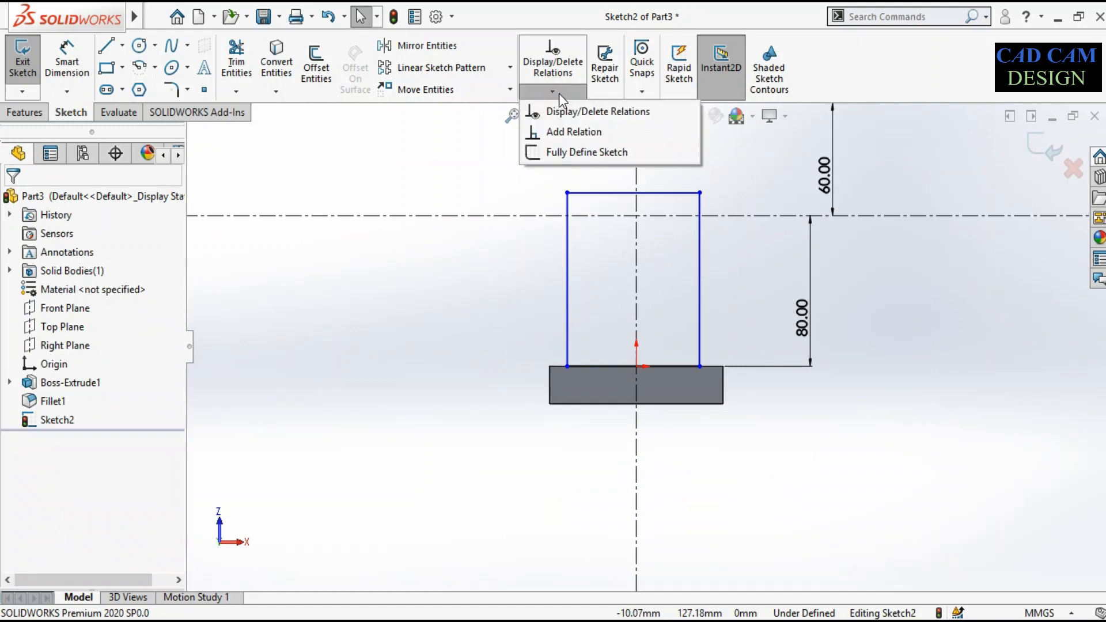
pyautogui.click(565, 135)
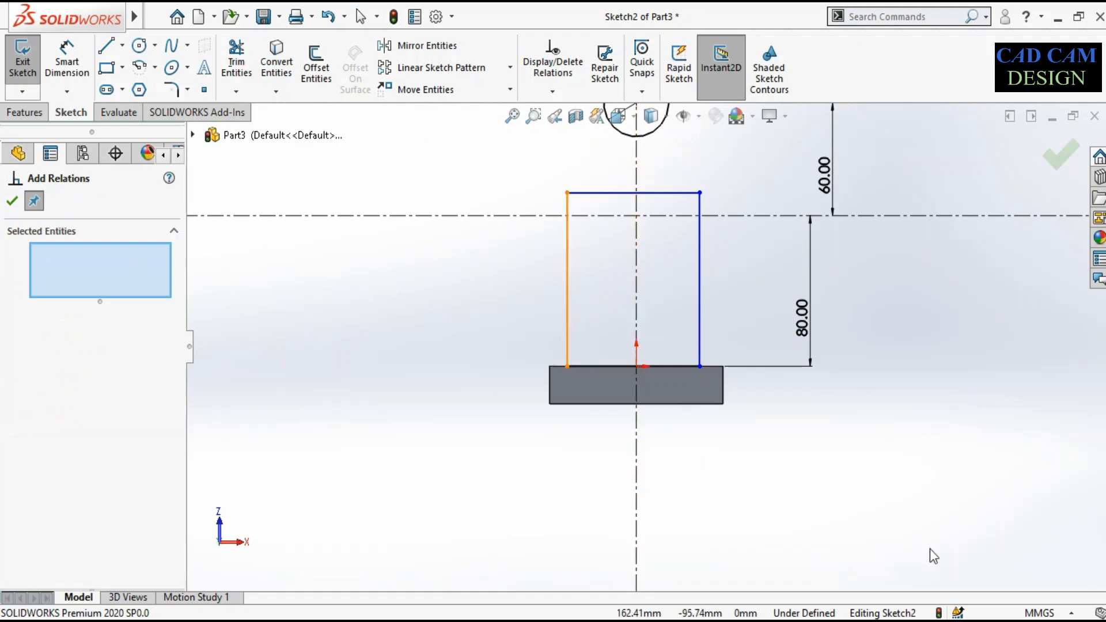
pyautogui.click(567, 367)
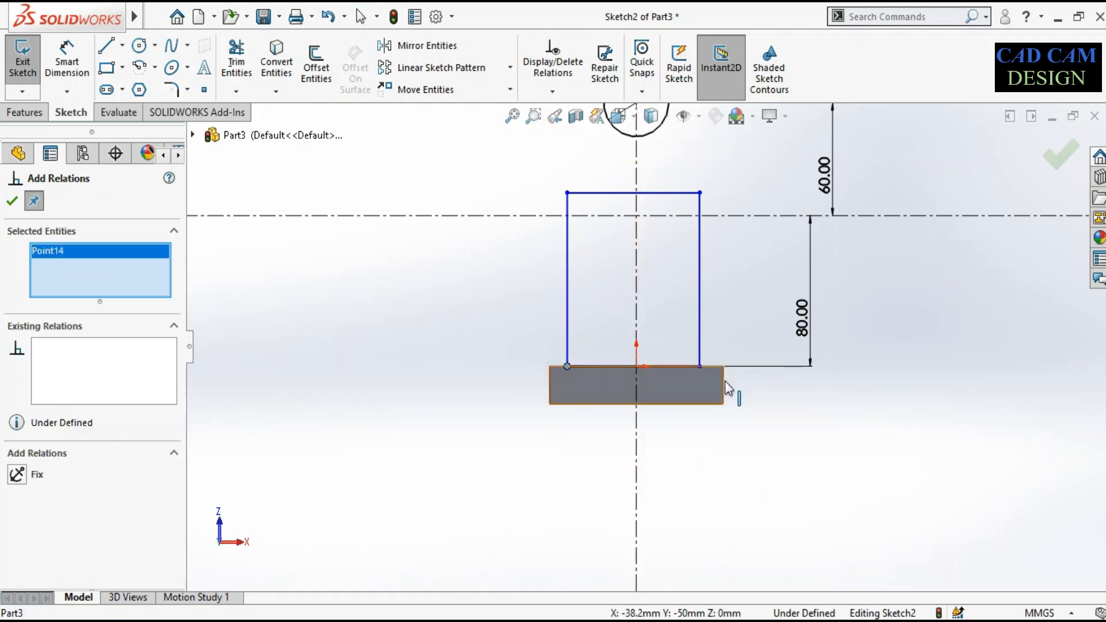
pyautogui.click(700, 366)
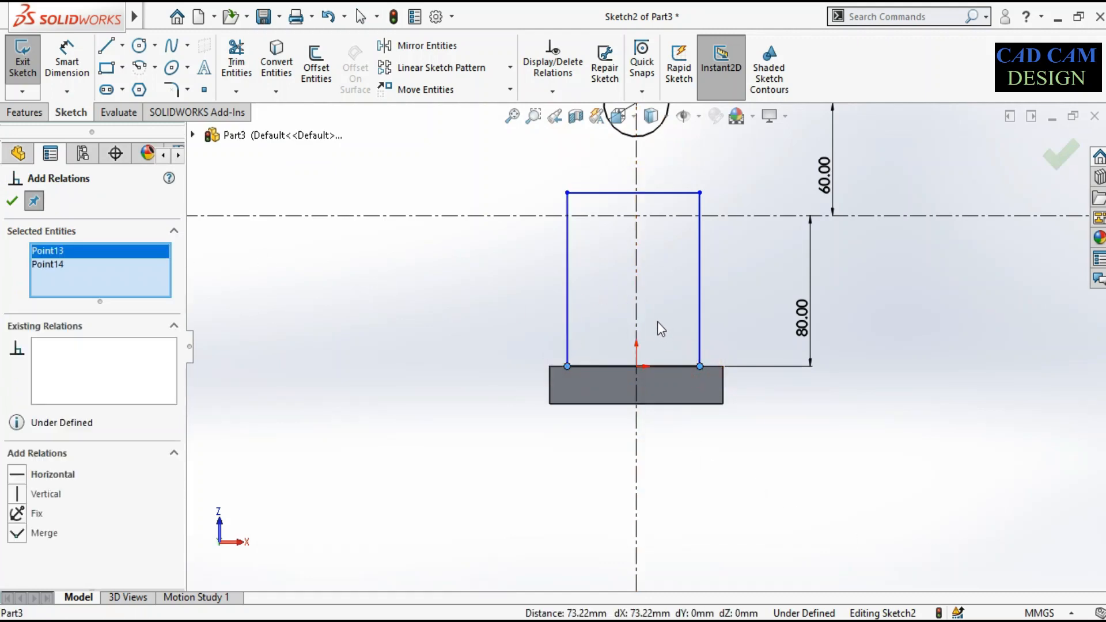
pyautogui.click(637, 279)
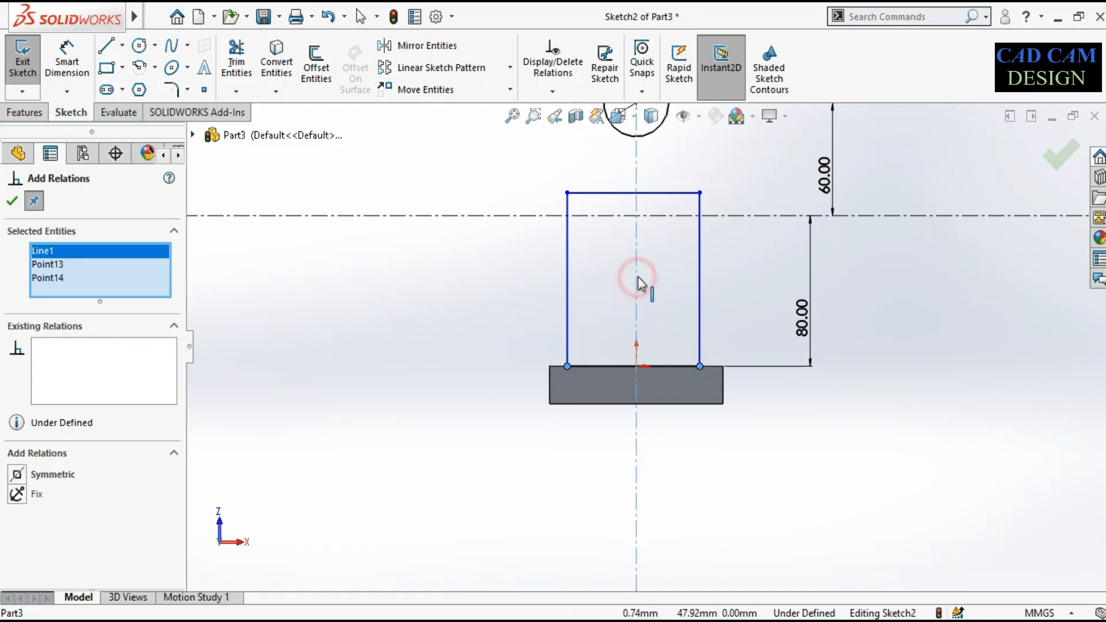
pyautogui.click(47, 474)
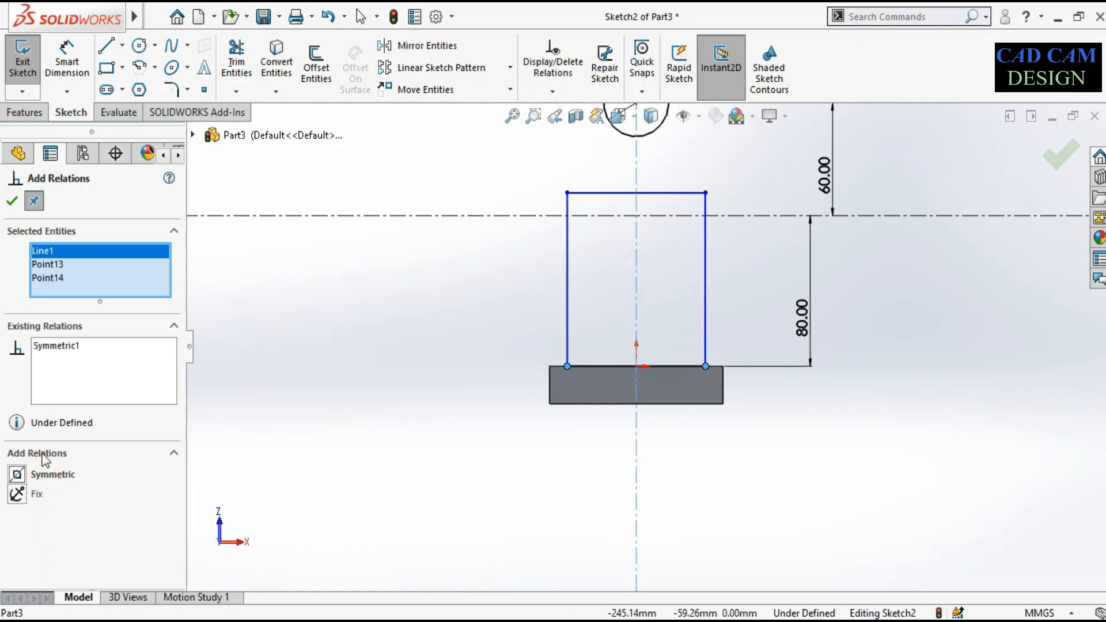
pyautogui.click(12, 201)
pyautogui.click(420, 365)
# Step: Add a Collinear relation between the rectangle's far side and the nearer horizontal construction line
pyautogui.scroll(2, 663, 361)
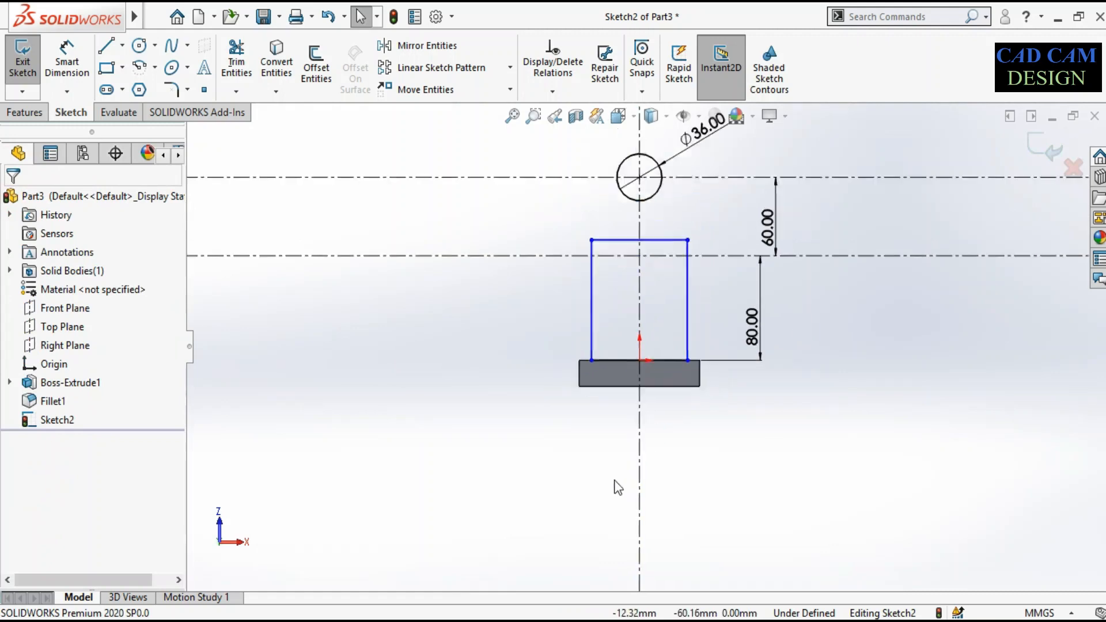
pyautogui.scroll(-2, 664, 310)
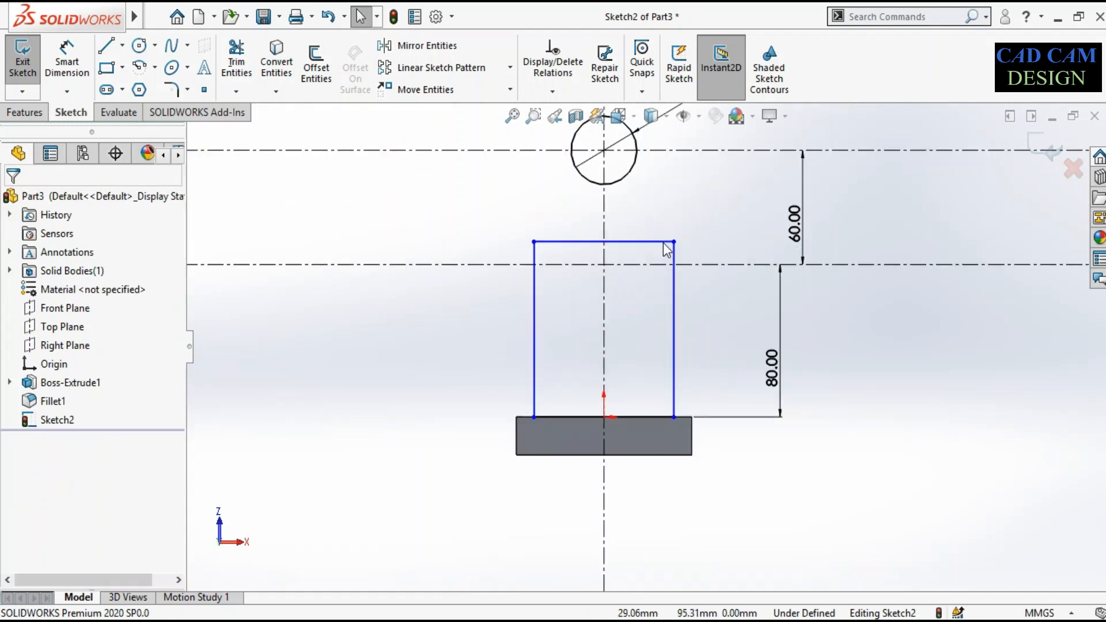
pyautogui.click(724, 266)
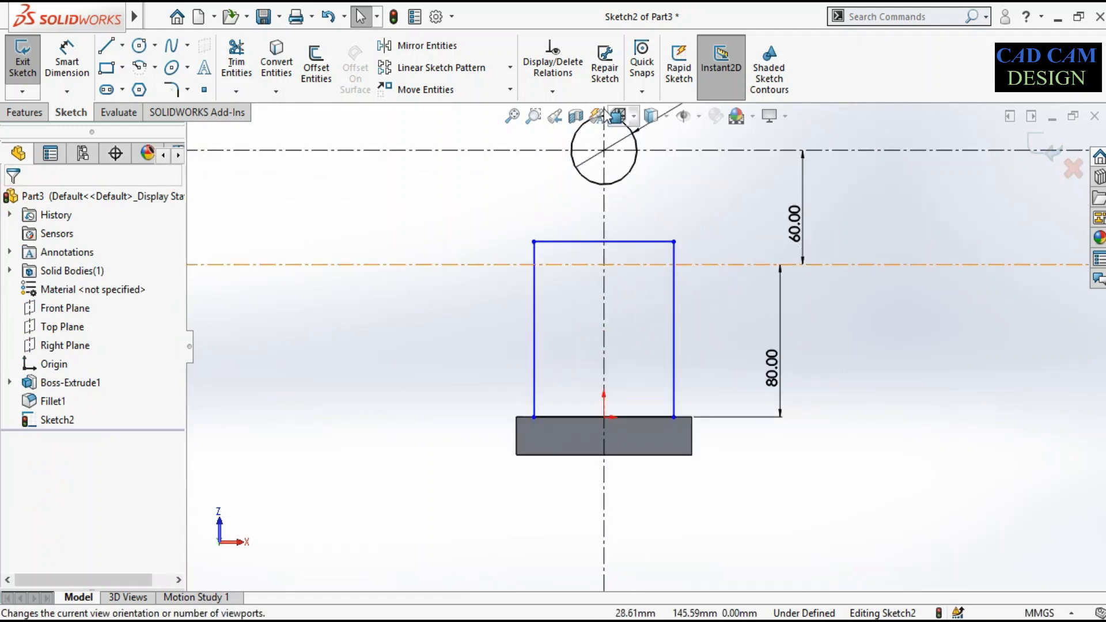
pyautogui.click(552, 91)
pyautogui.click(570, 134)
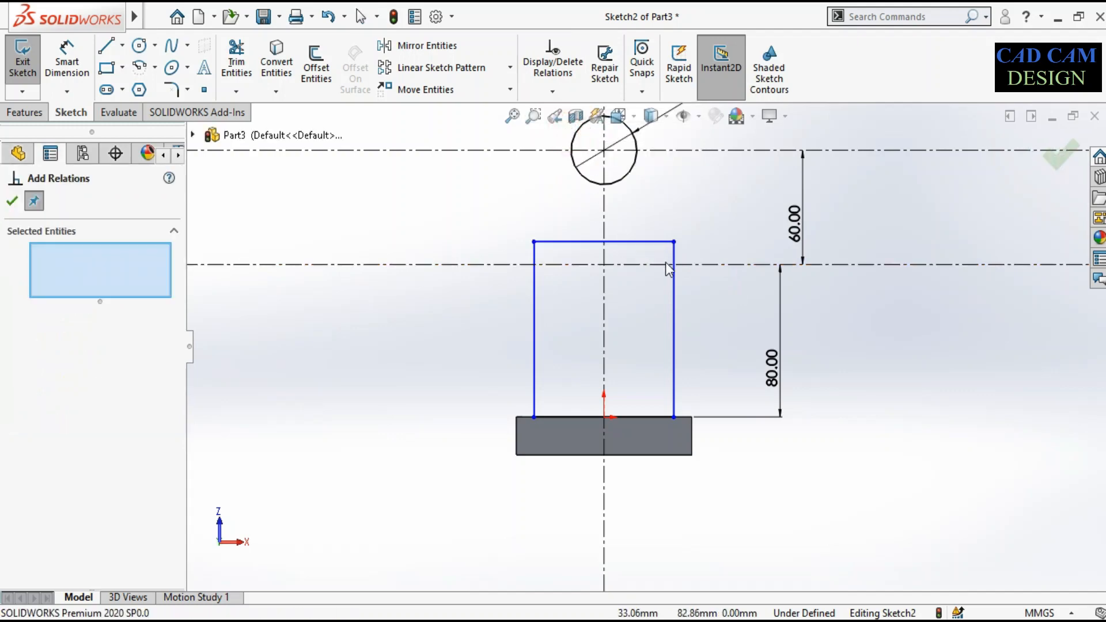
pyautogui.click(686, 265)
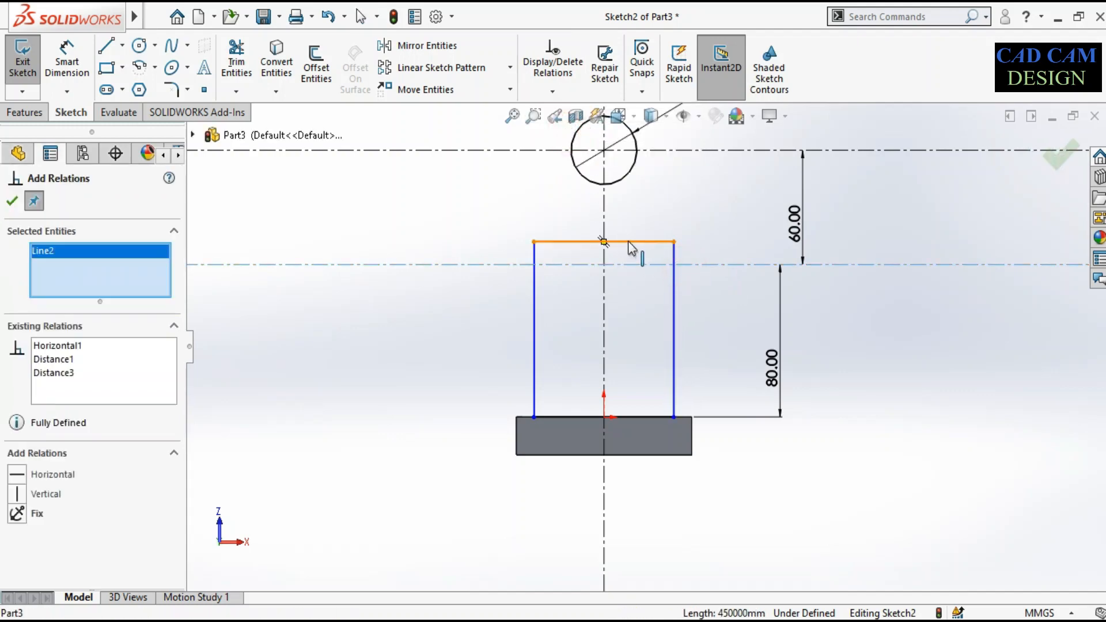
pyautogui.click(630, 243)
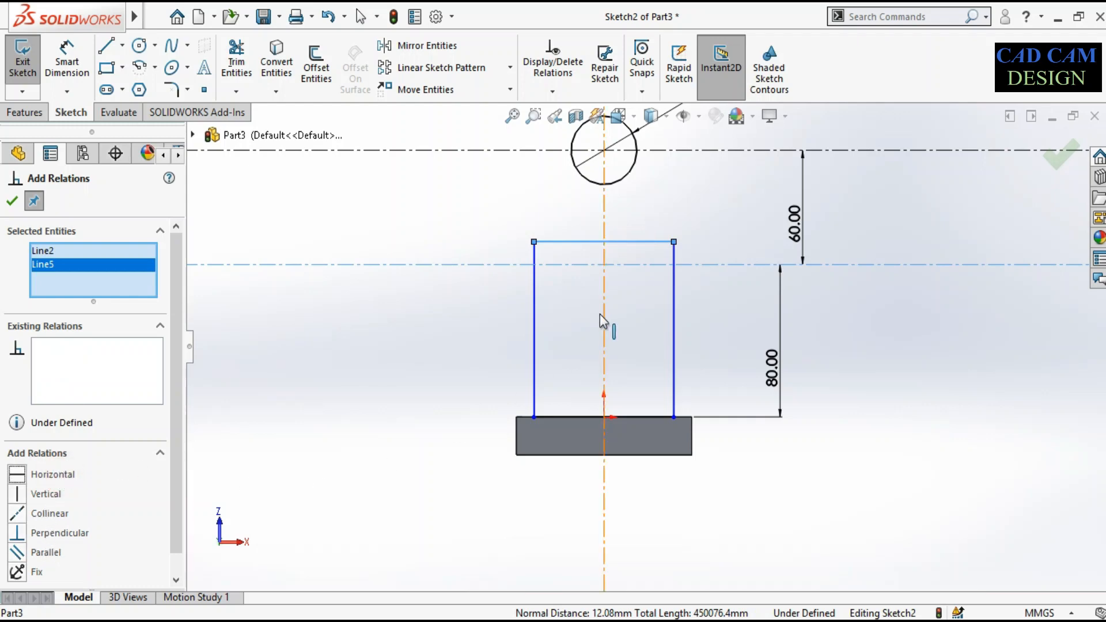
pyautogui.click(50, 513)
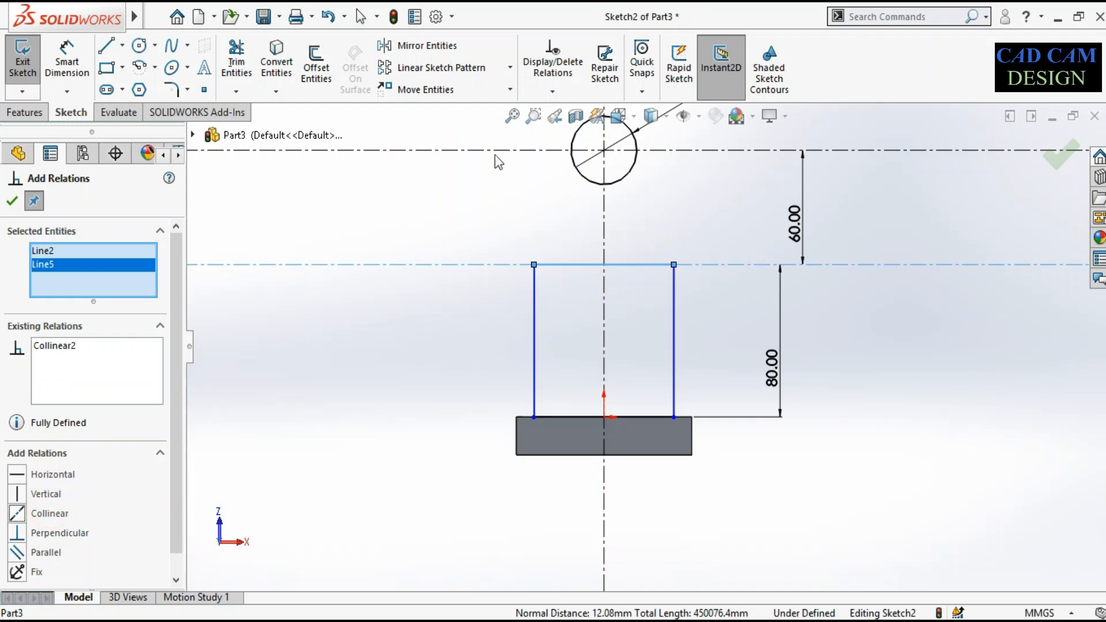
pyautogui.click(12, 200)
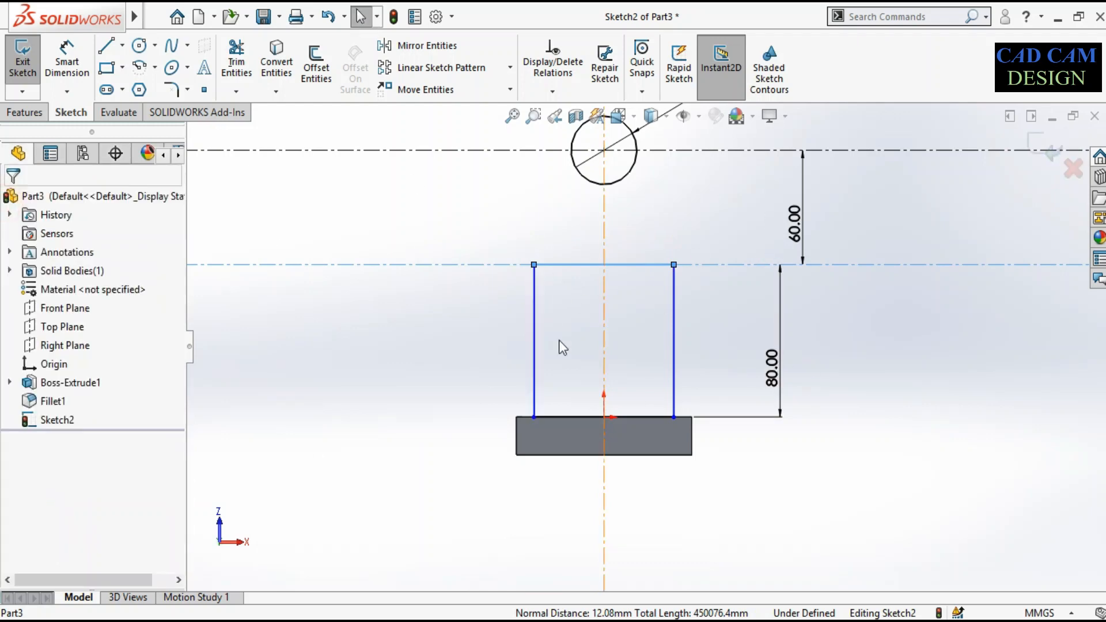
pyautogui.click(460, 340)
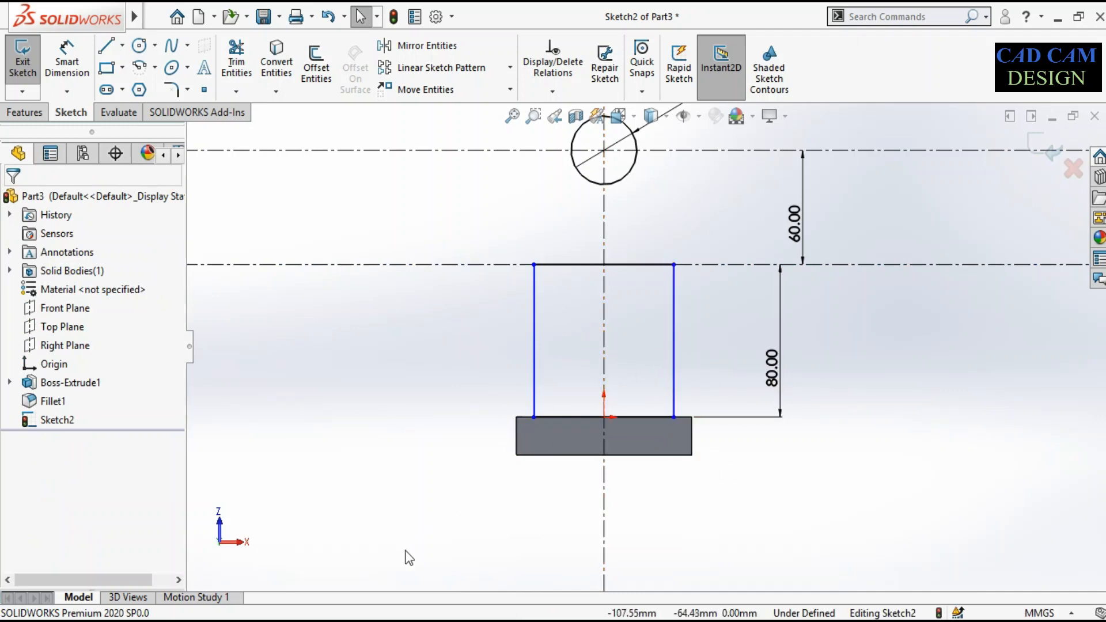
# Step: Check the drawing in Paint, return to SOLIDWORKS, and dimension the rectangle's side along the plate edge as 70 mm
pyautogui.hotkey('alt', 'Tab')
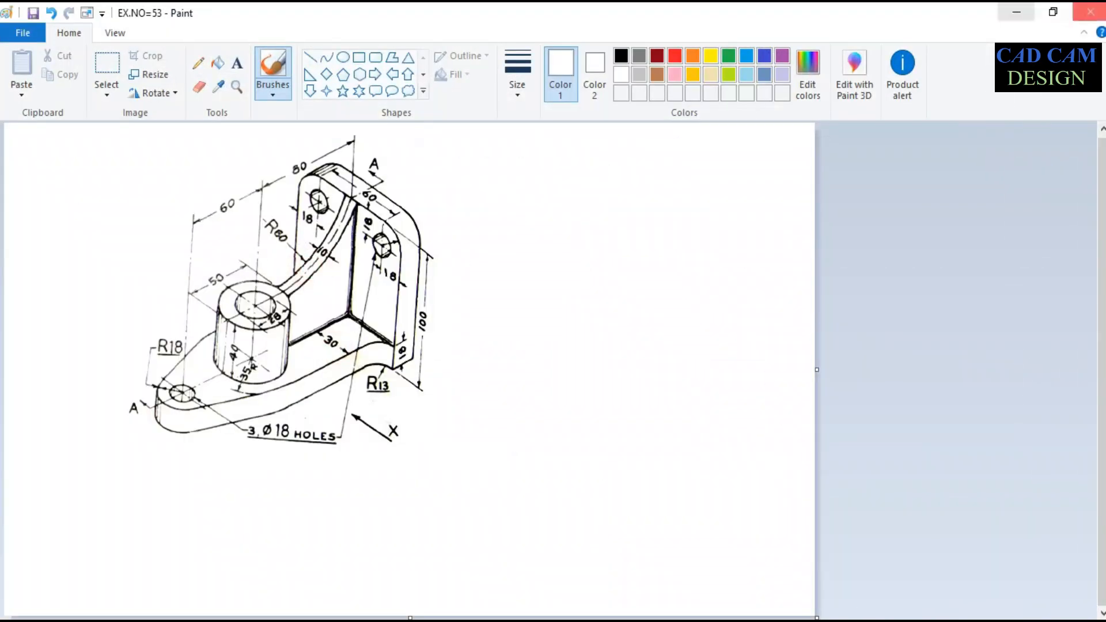
pyautogui.click(1007, 11)
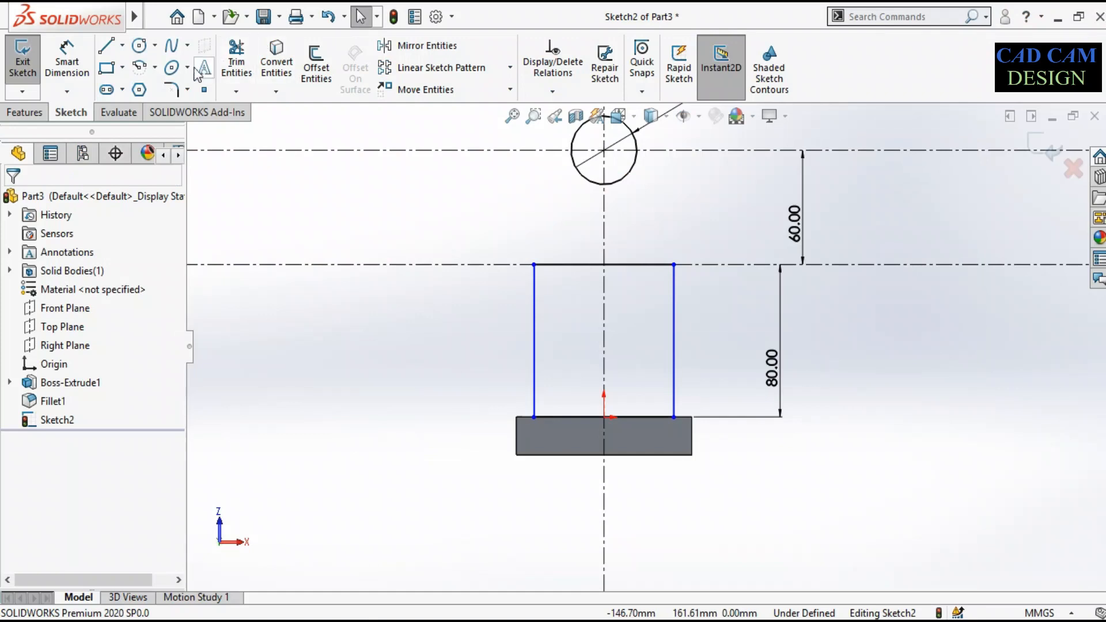
pyautogui.click(67, 62)
pyautogui.click(580, 419)
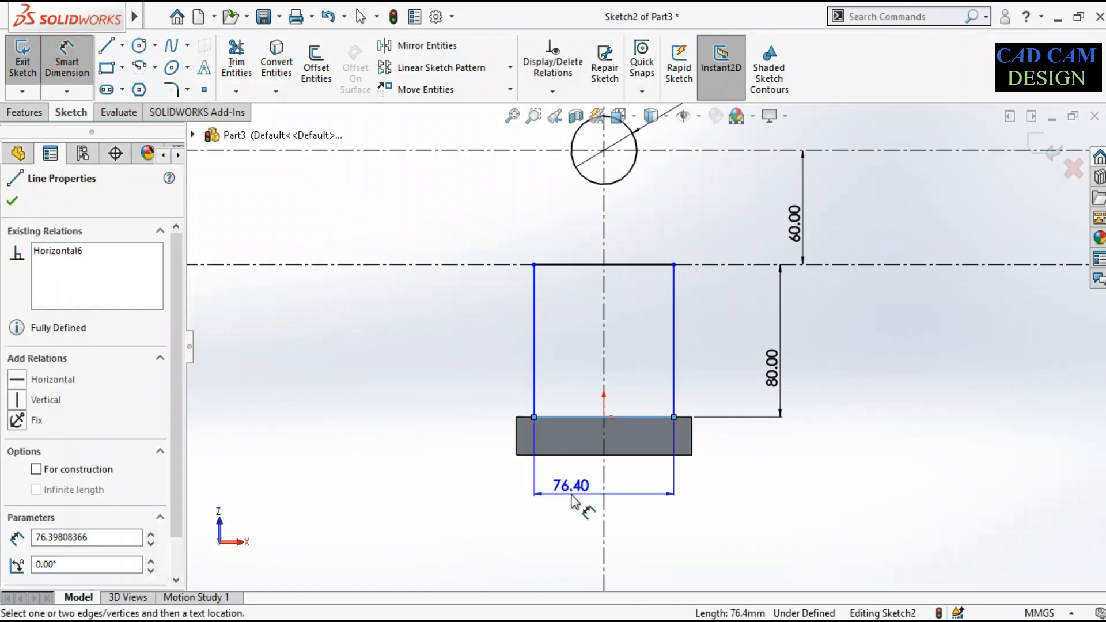
pyautogui.click(572, 496)
pyautogui.write('70')
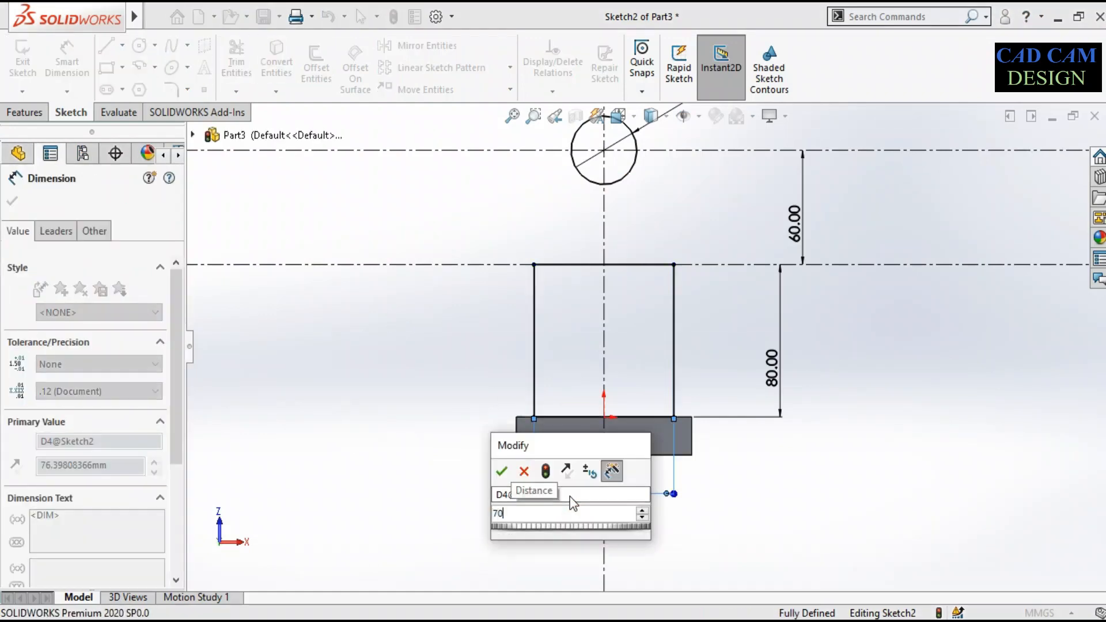
pyautogui.press('Return')
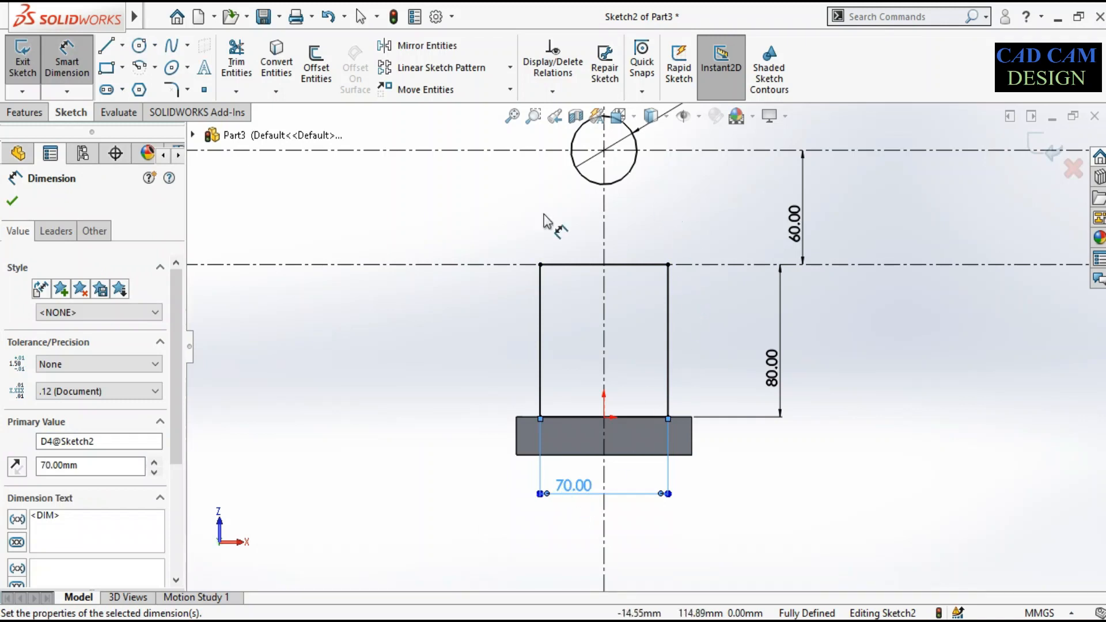
pyautogui.scroll(3, 547, 222)
pyautogui.scroll(-3, 538, 247)
pyautogui.rightClick(539, 247)
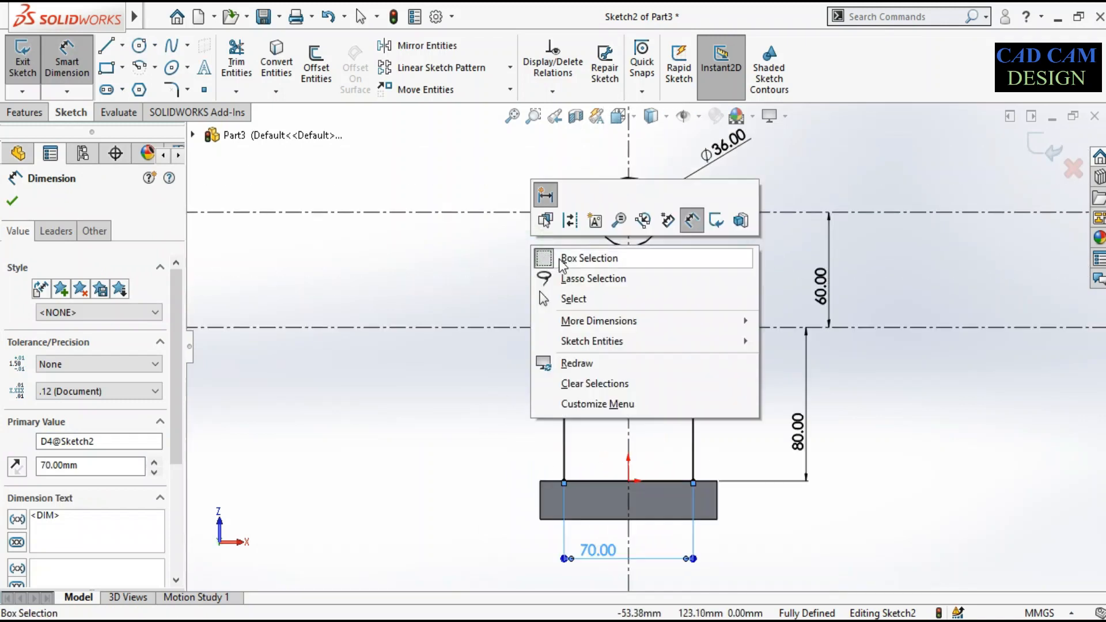
pyautogui.click(692, 221)
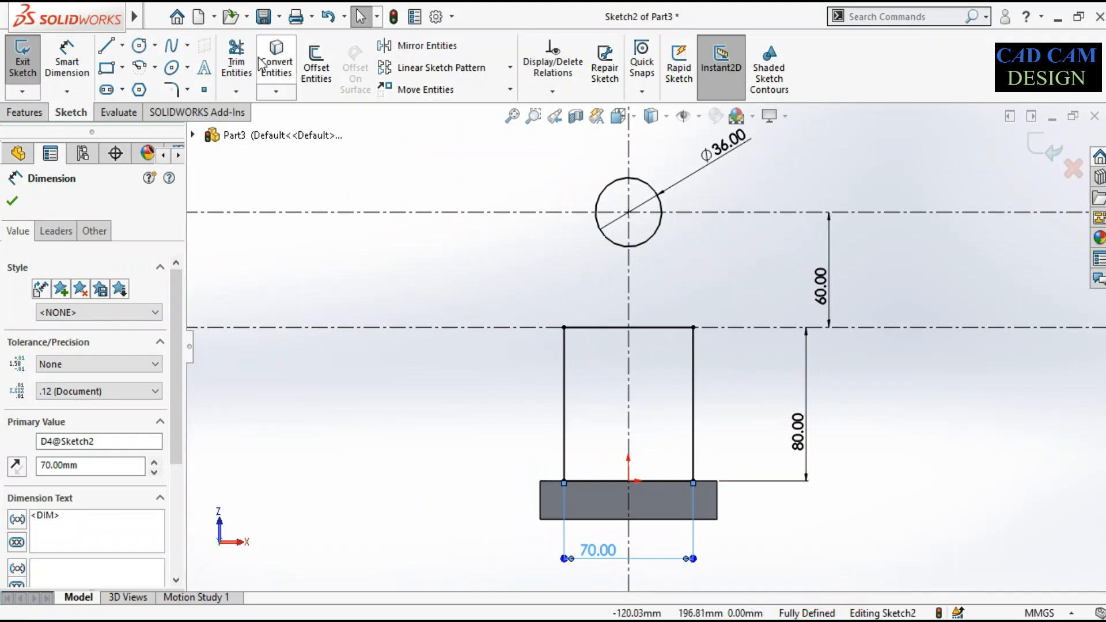
# Step: Sketch a slanted line about 79 mm long from the rectangle's far-left corner to just beyond the left side of the 36 mm circle
pyautogui.click(105, 50)
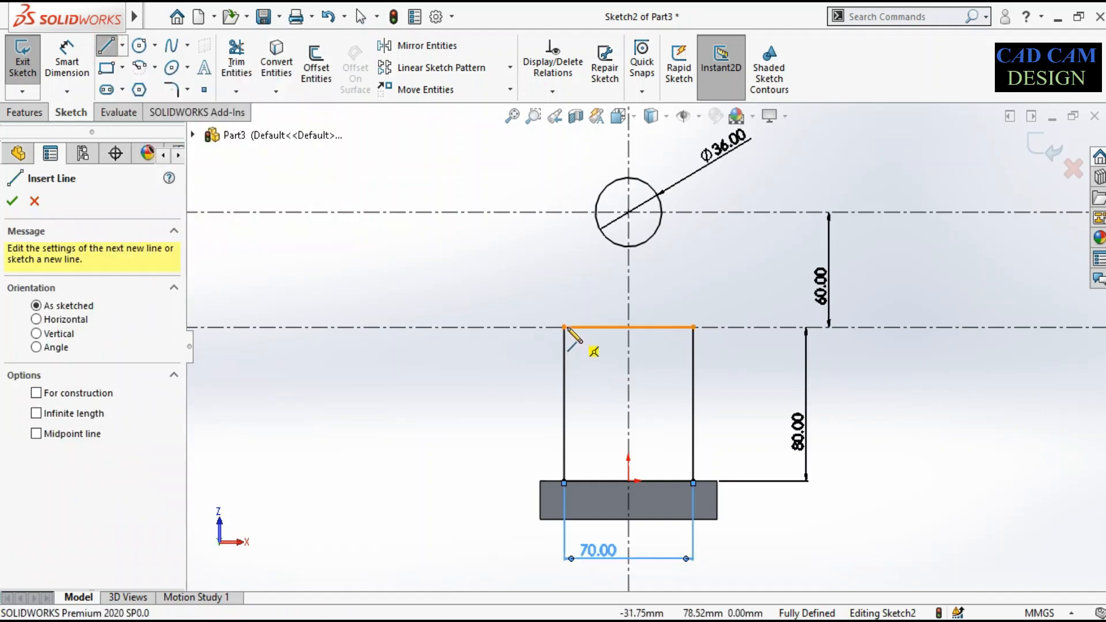
pyautogui.click(564, 328)
pyautogui.click(579, 251)
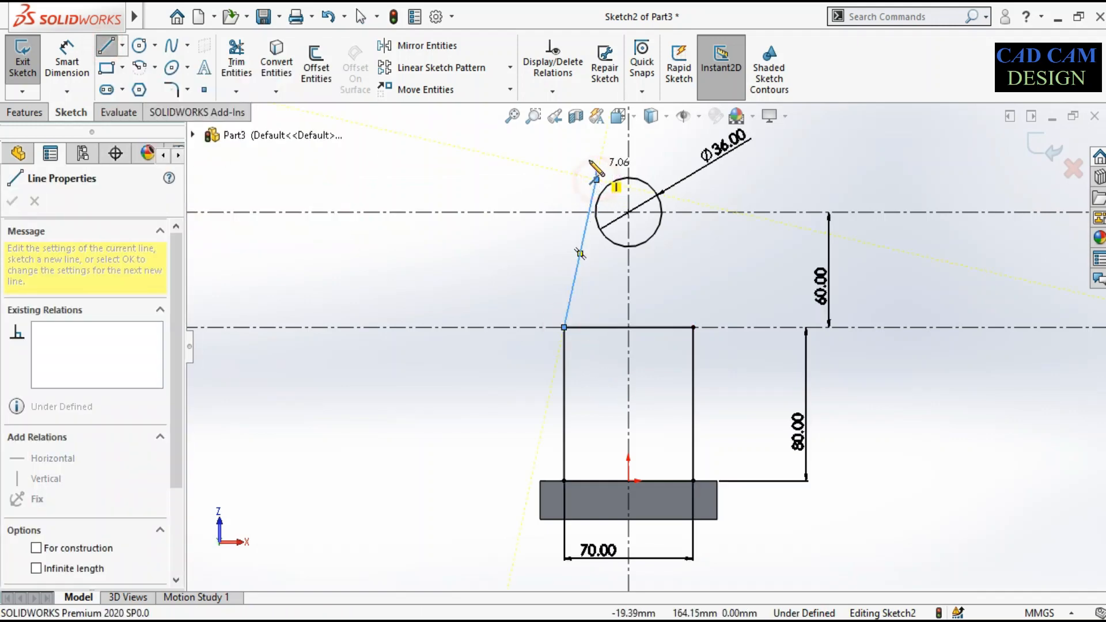
pyautogui.rightClick(583, 145)
pyautogui.click(619, 161)
# Step: Add a Tangent relation between the slanted line and the 36 mm circle
pyautogui.scroll(-3, 635, 164)
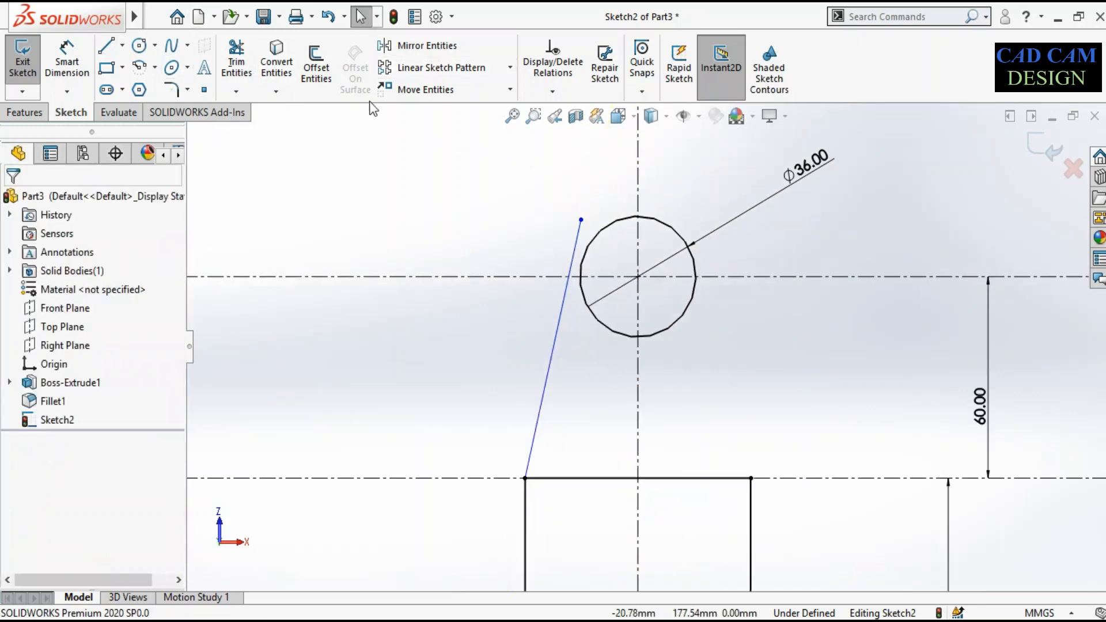
pyautogui.click(553, 93)
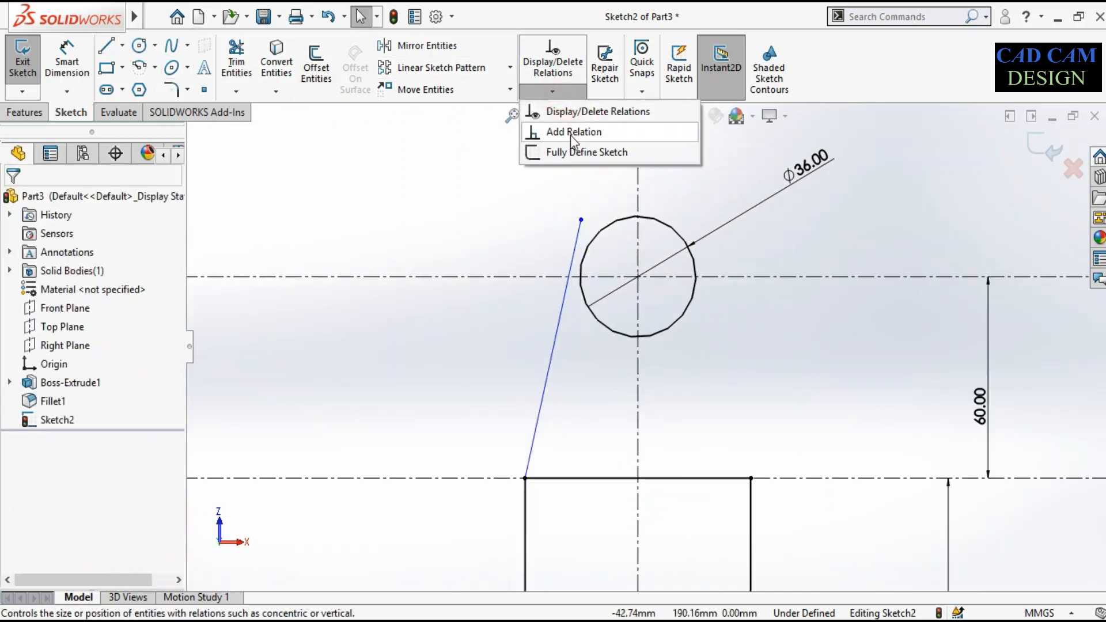
pyautogui.click(573, 132)
pyautogui.click(580, 249)
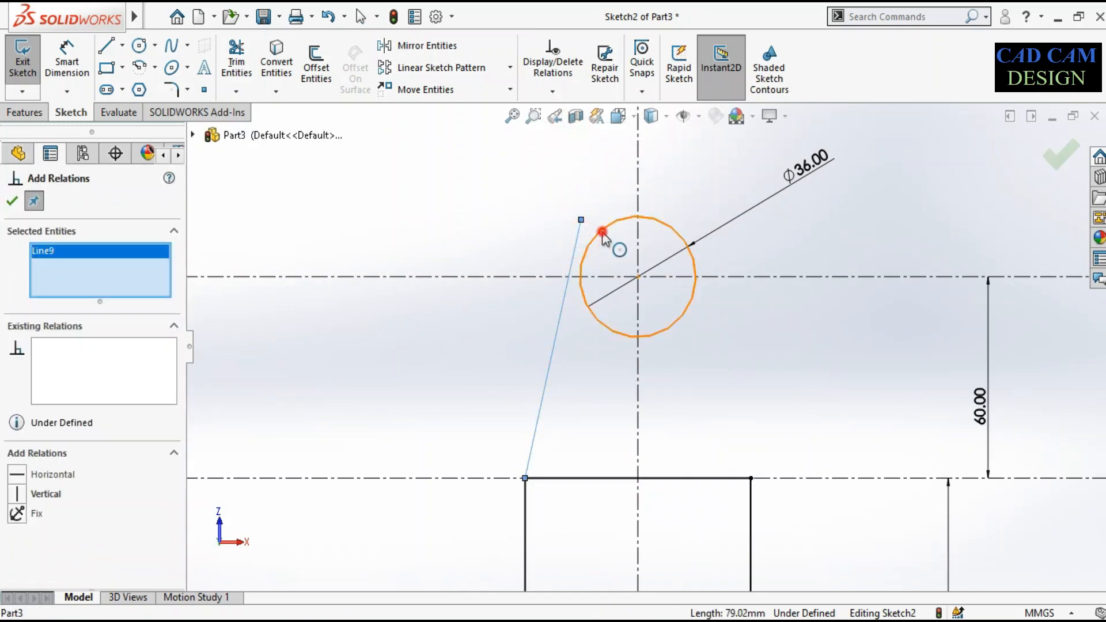
pyautogui.click(599, 233)
pyautogui.click(16, 474)
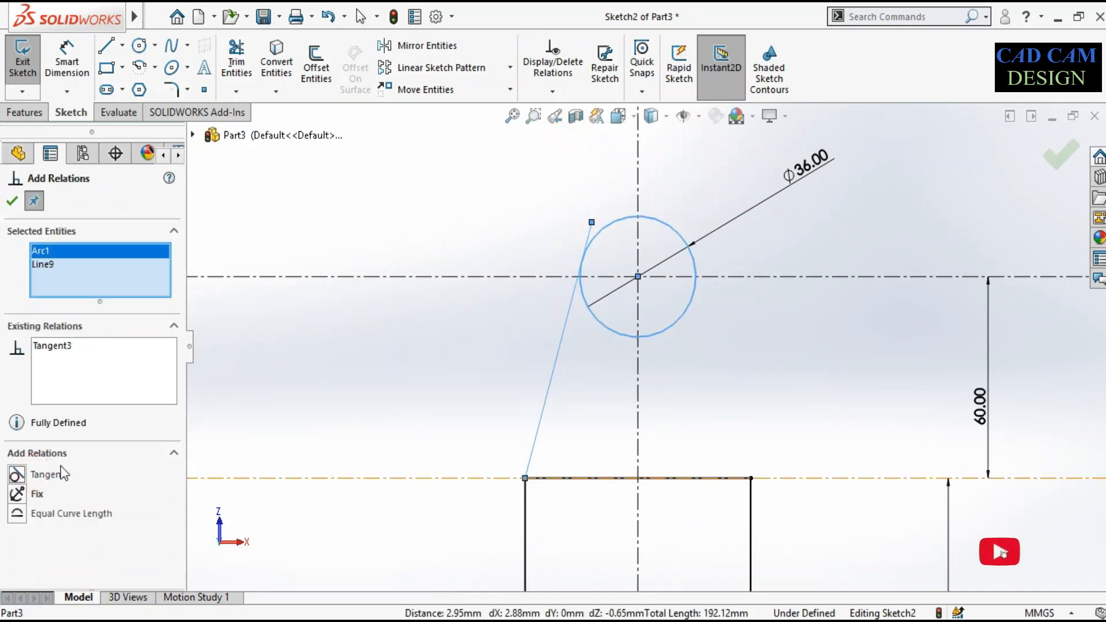
pyautogui.click(13, 201)
pyautogui.click(410, 178)
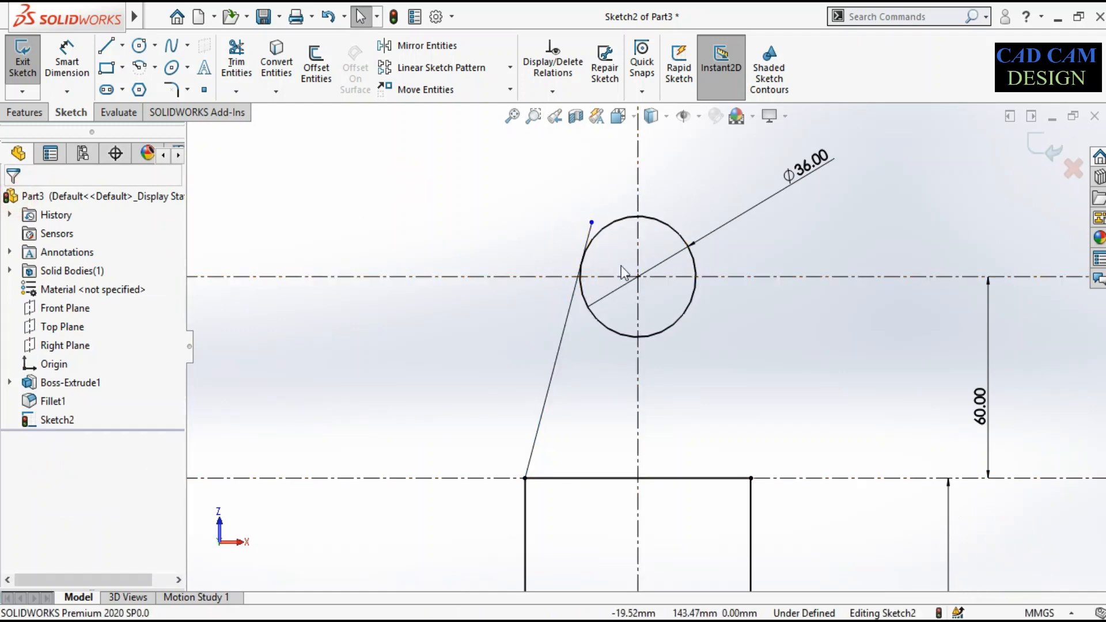
# Step: Trim the end of the slanted line that extends past its tangent point on the 36 mm circle
pyautogui.click(245, 55)
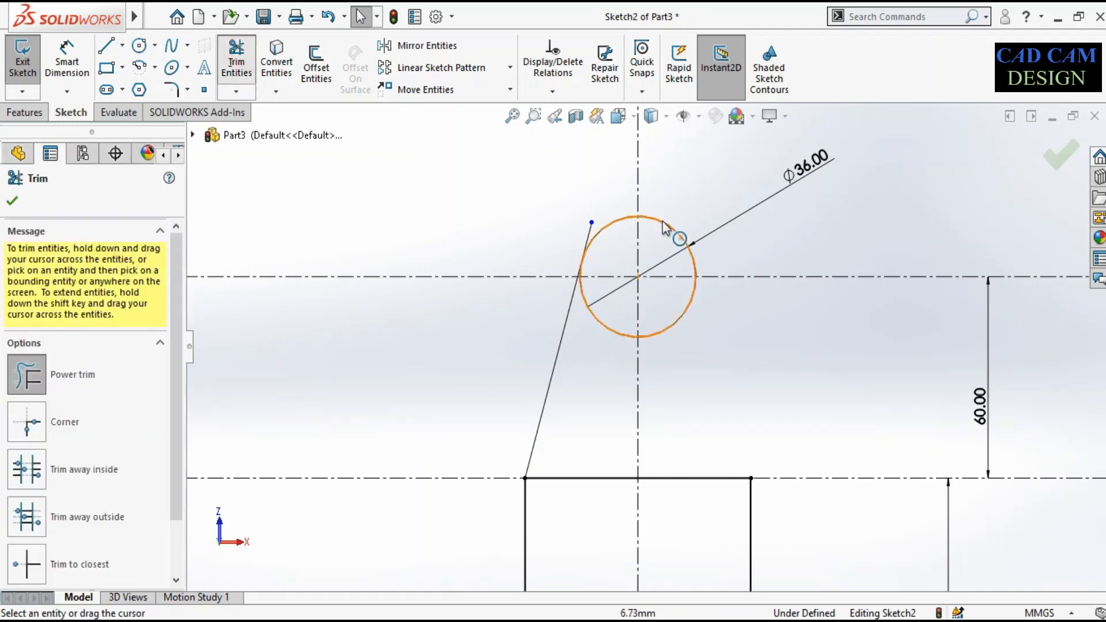
pyautogui.scroll(-5, 628, 225)
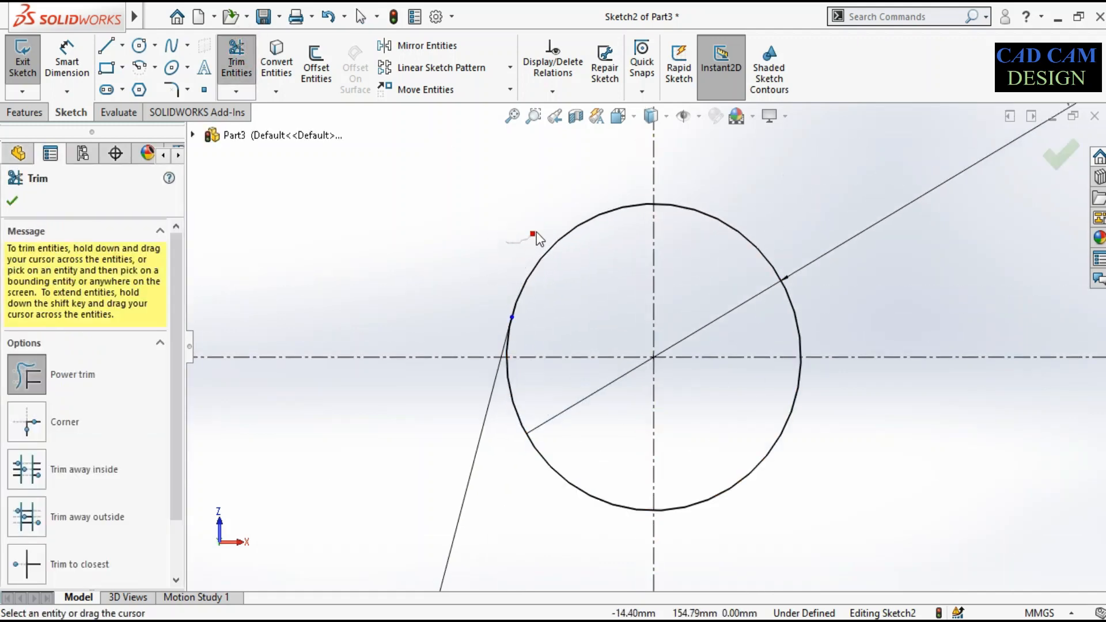
pyautogui.moveTo(536, 232); pyautogui.dragTo(539, 231)
pyautogui.click(11, 203)
pyautogui.scroll(3, 594, 379)
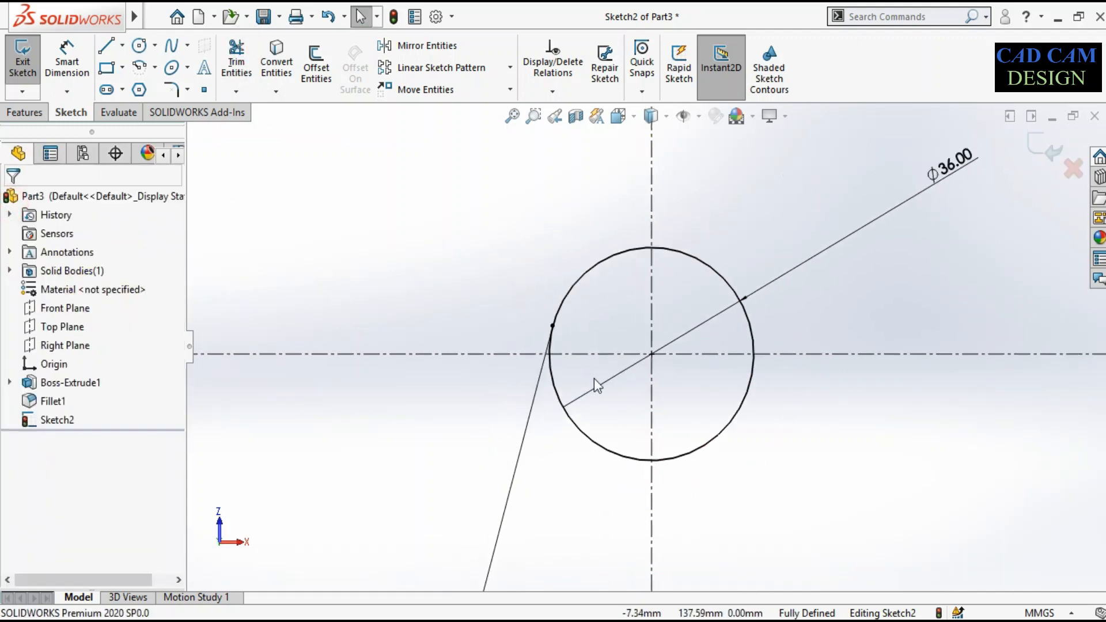
# Step: Mirror the slanted tangent line about the vertical construction line to the other side of the circle
pyautogui.click(537, 440)
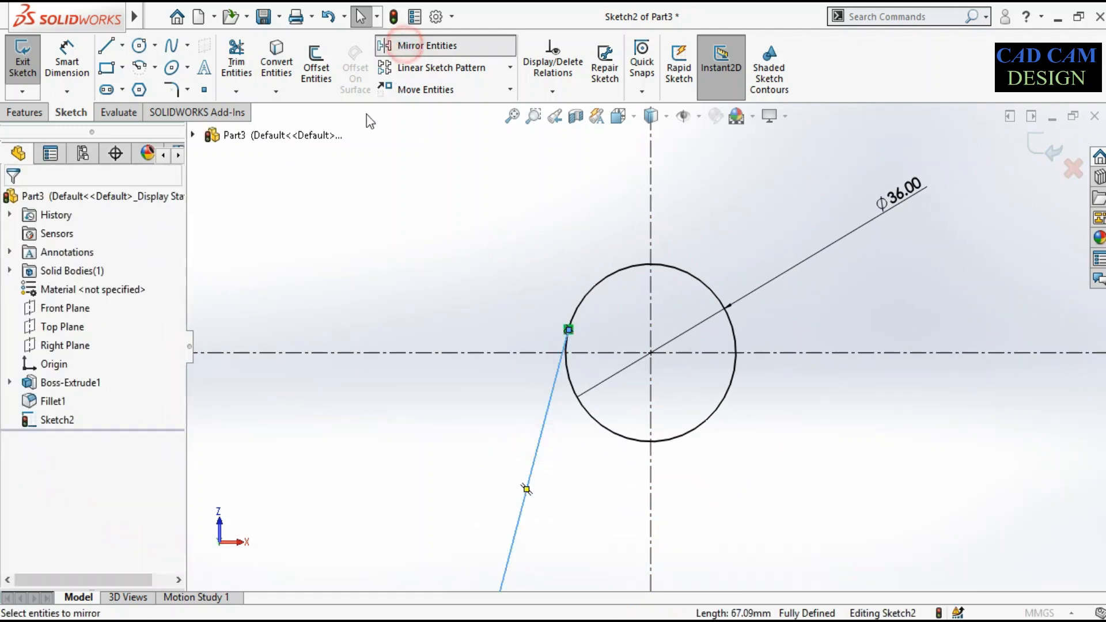
pyautogui.click(415, 45)
pyautogui.click(94, 413)
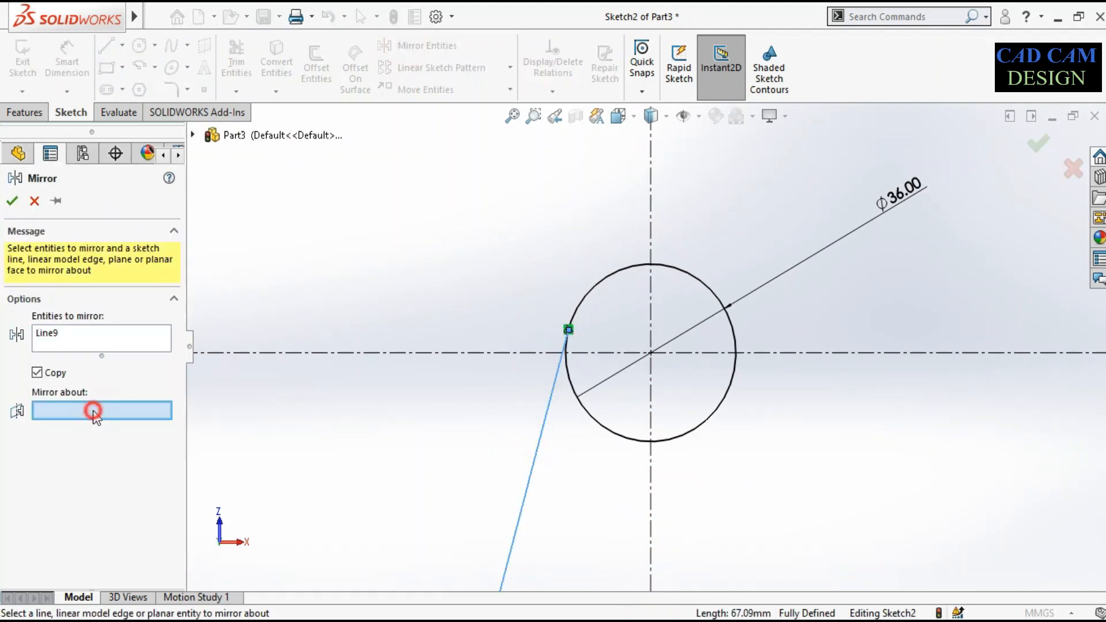
pyautogui.click(650, 200)
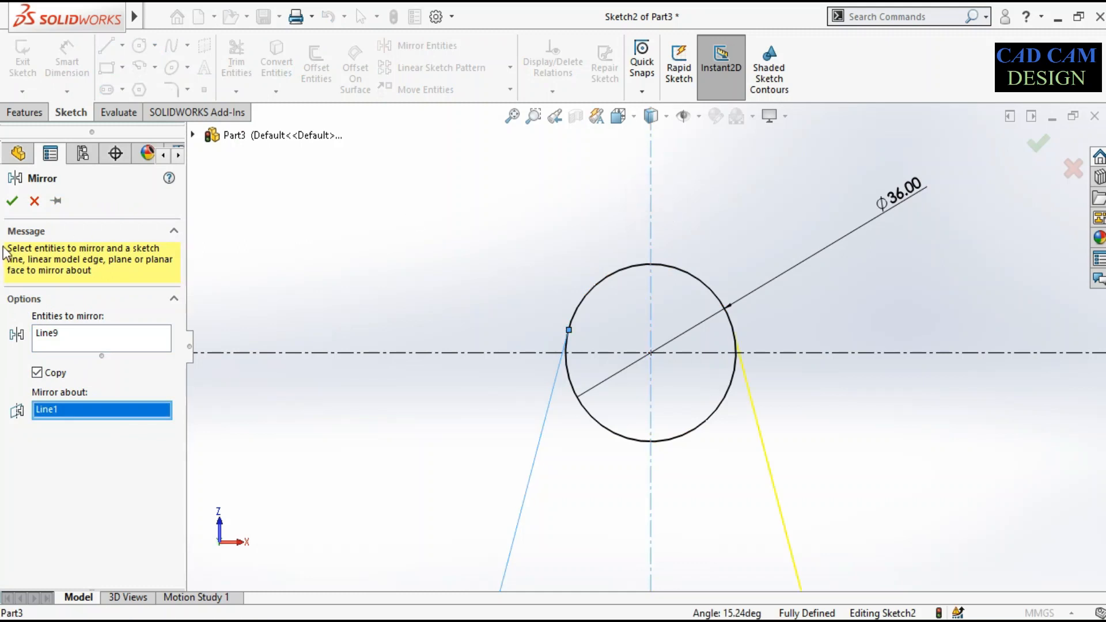
pyautogui.scroll(3, 735, 372)
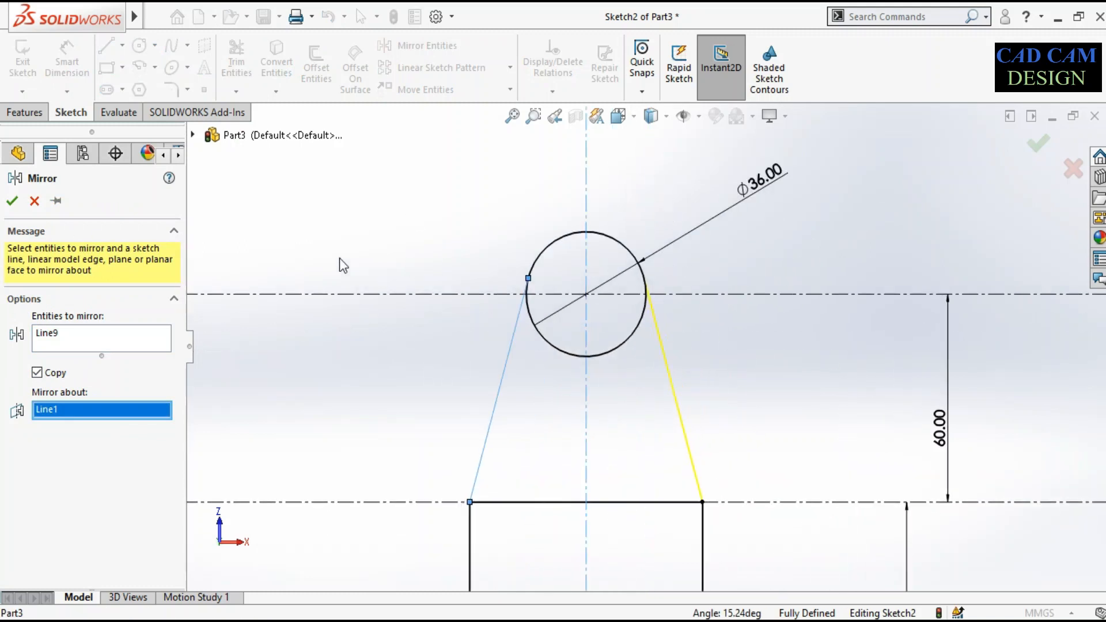
pyautogui.click(12, 200)
# Step: Delete the rectangle's far side between the lower ends of the two slanted lines
pyautogui.scroll(2, 537, 280)
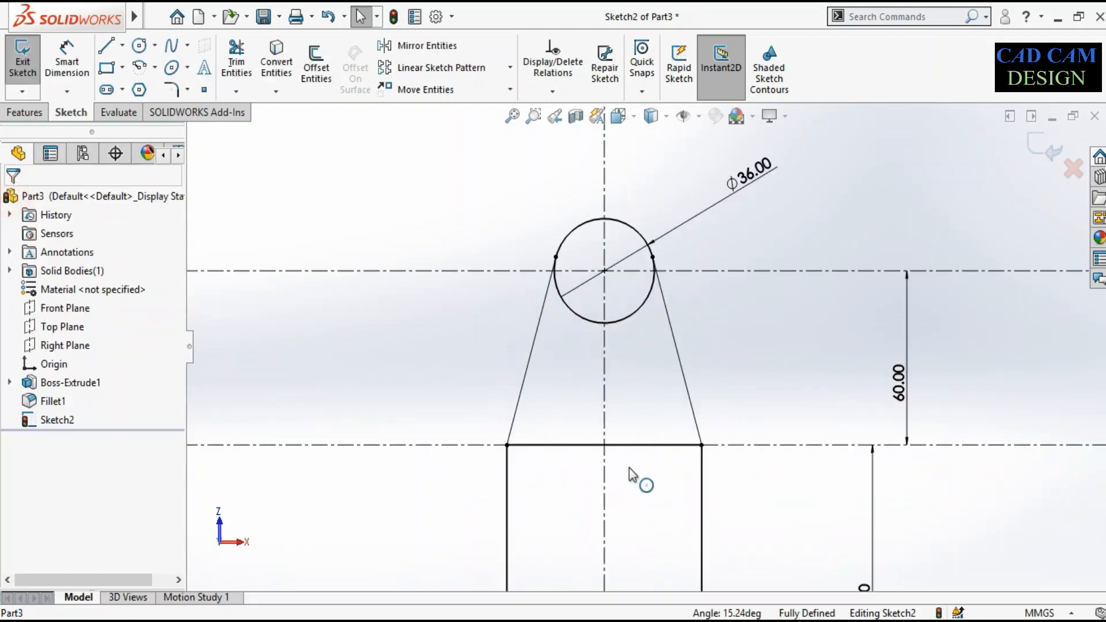
pyautogui.click(646, 445)
pyautogui.press('Delete')
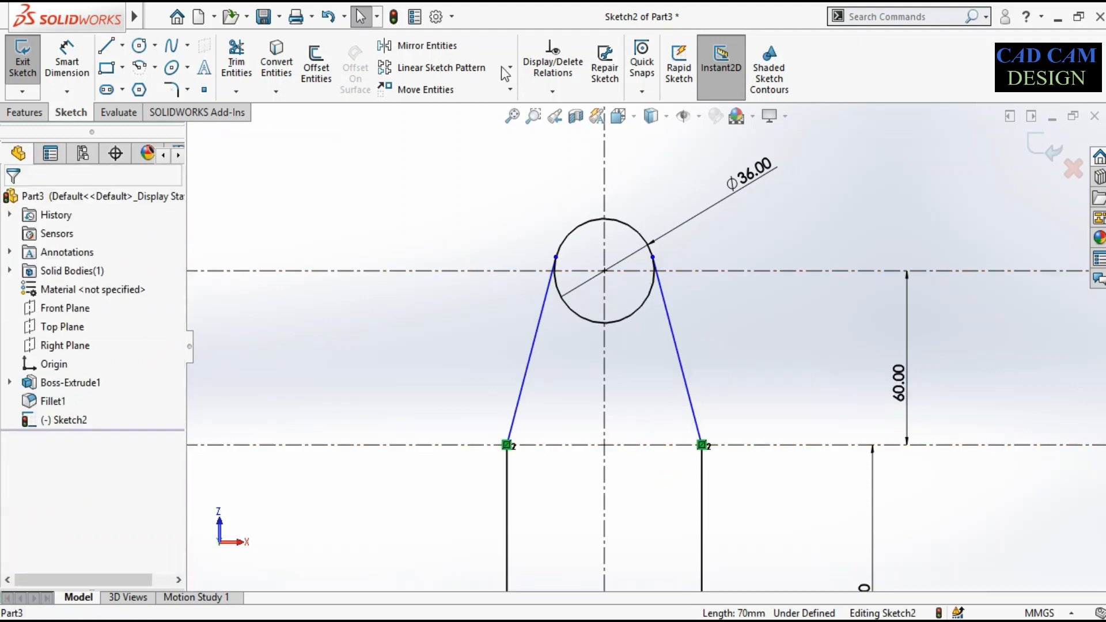
# Step: Trim away the lower part of the 36 mm circle, keeping only the arc between the two tangent points
pyautogui.click(236, 63)
pyautogui.scroll(-3, 569, 318)
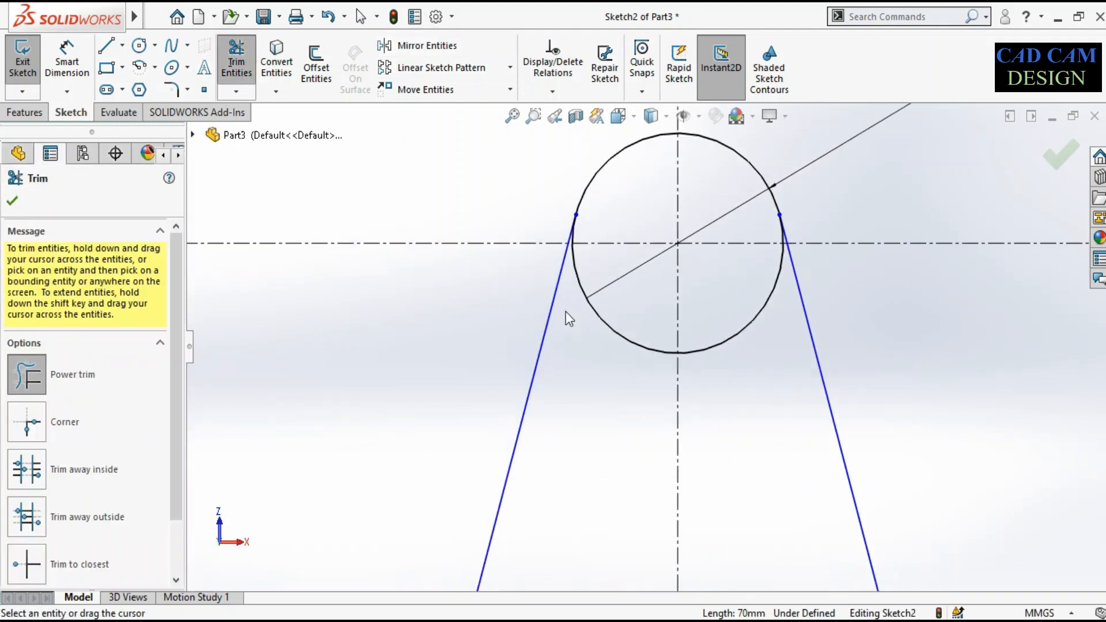
pyautogui.moveTo(615, 317); pyautogui.dragTo(683, 330)
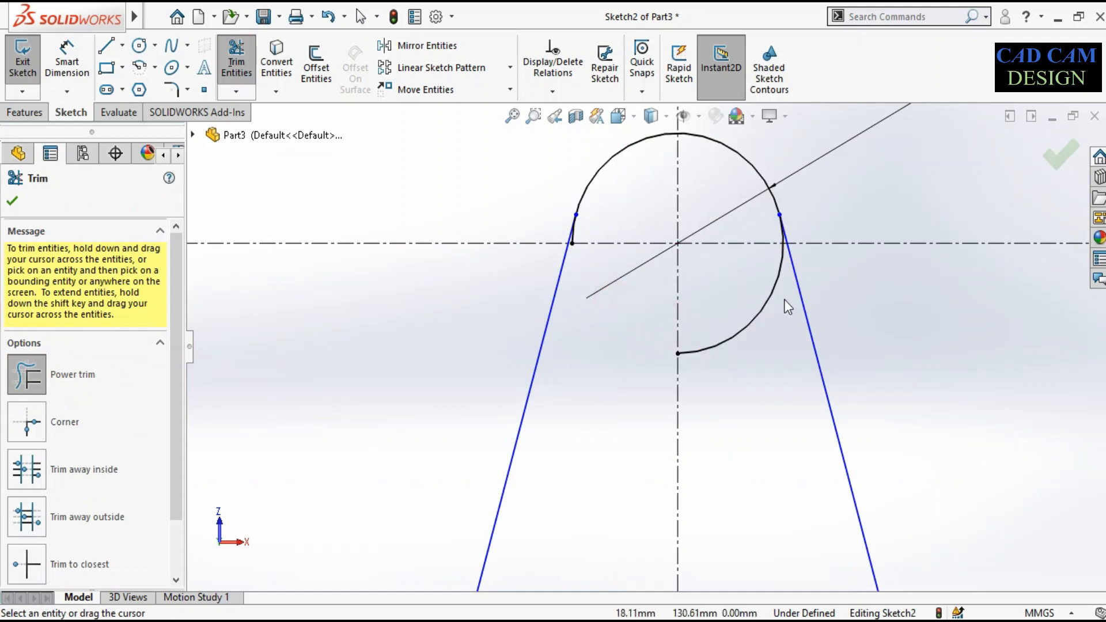
pyautogui.moveTo(757, 322); pyautogui.dragTo(832, 219)
pyautogui.scroll(-5, 762, 250)
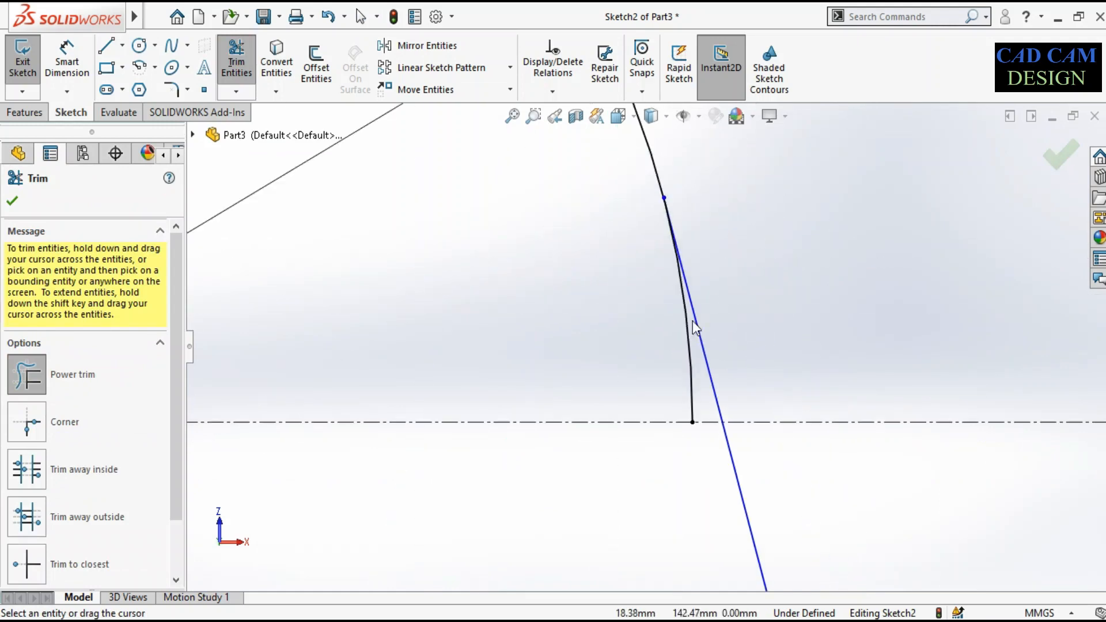
pyautogui.moveTo(690, 402); pyautogui.dragTo(697, 400)
pyautogui.scroll(5, 763, 390)
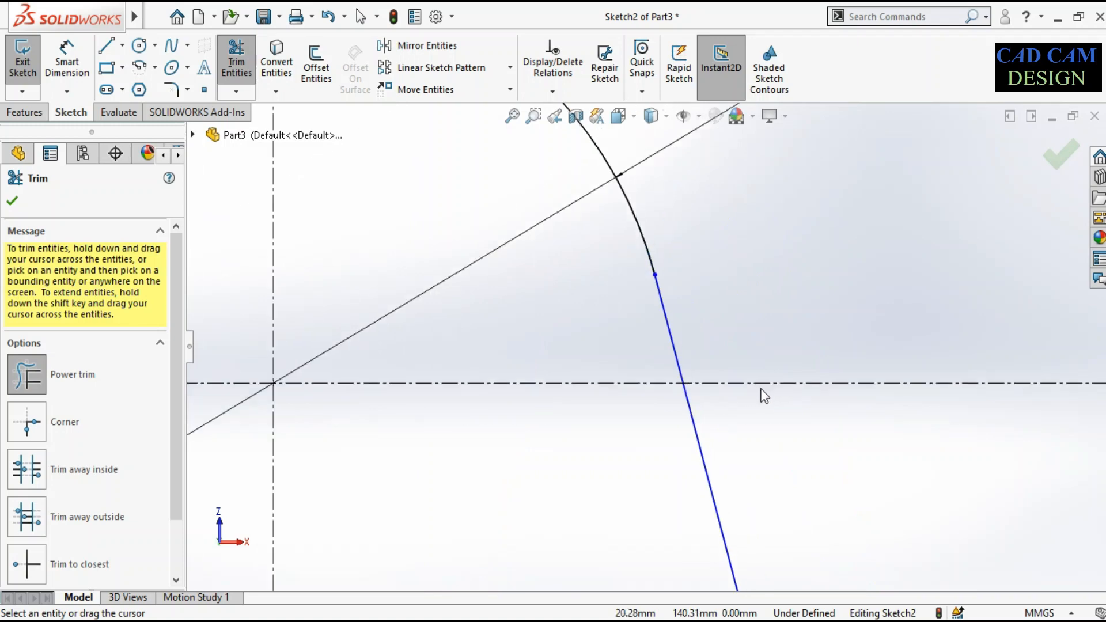
pyautogui.scroll(-6, 341, 353)
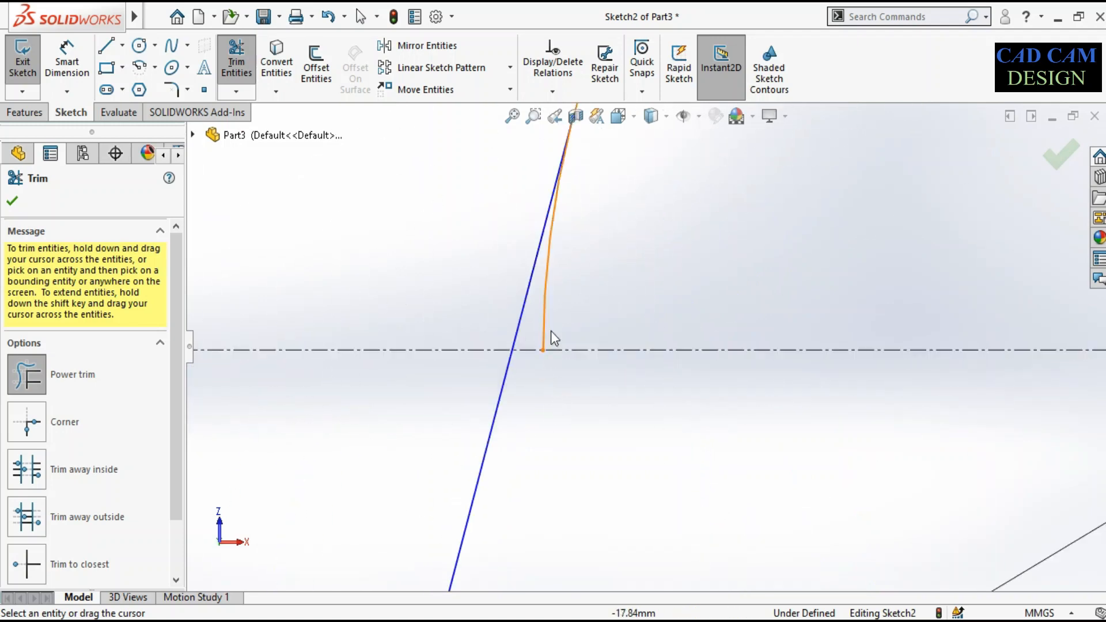
pyautogui.scroll(8, 471, 330)
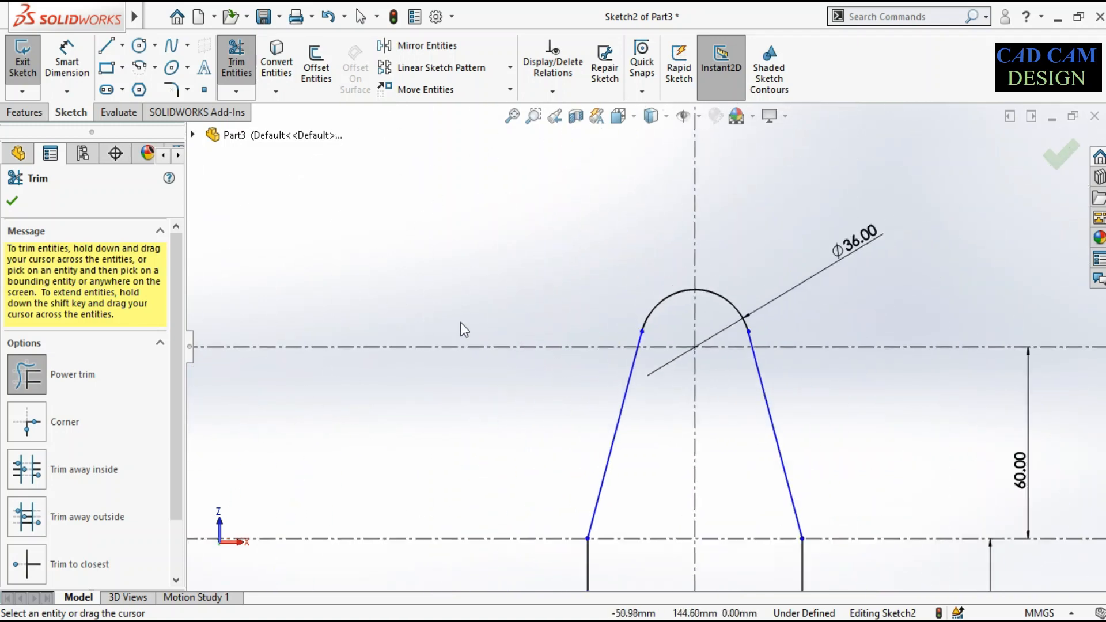
pyautogui.click(1060, 153)
# Step: Extrude the base profile 18 mm blind in the reversed, upward direction, merged with the back plate
pyautogui.scroll(6, 652, 236)
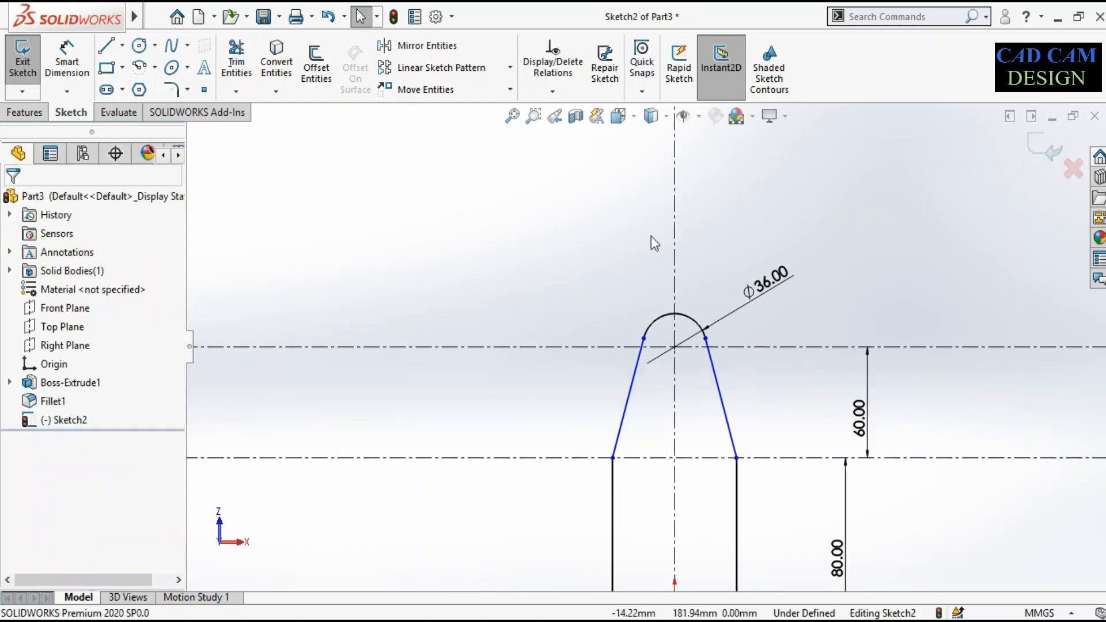
pyautogui.press('e')
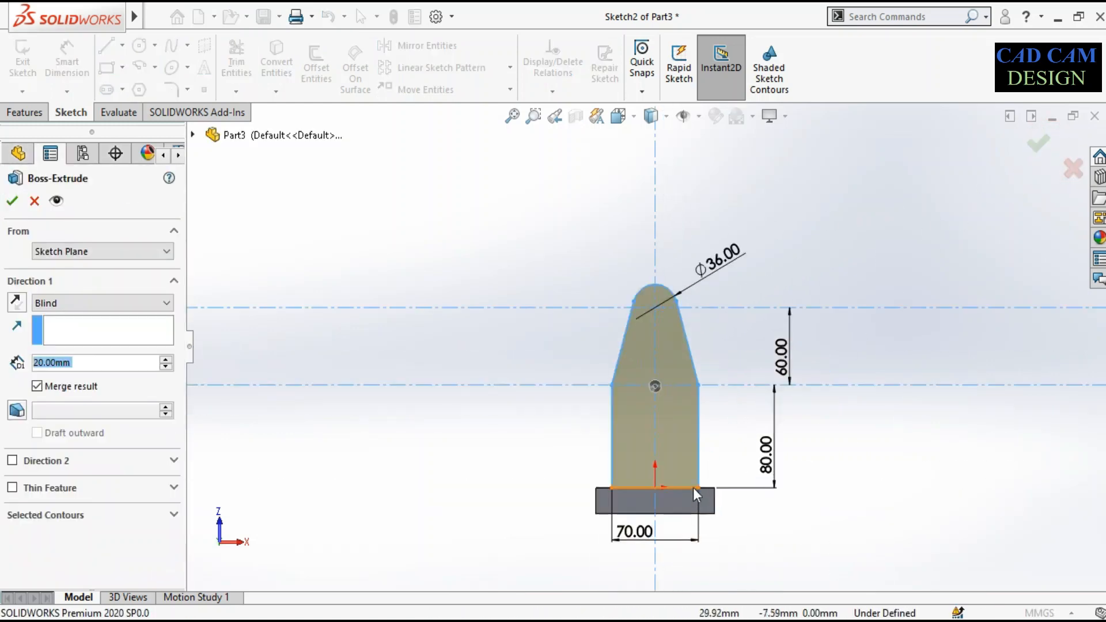
pyautogui.moveTo(694, 487); pyautogui.dragTo(729, 451, button='middle')
pyautogui.scroll(-2, 729, 451)
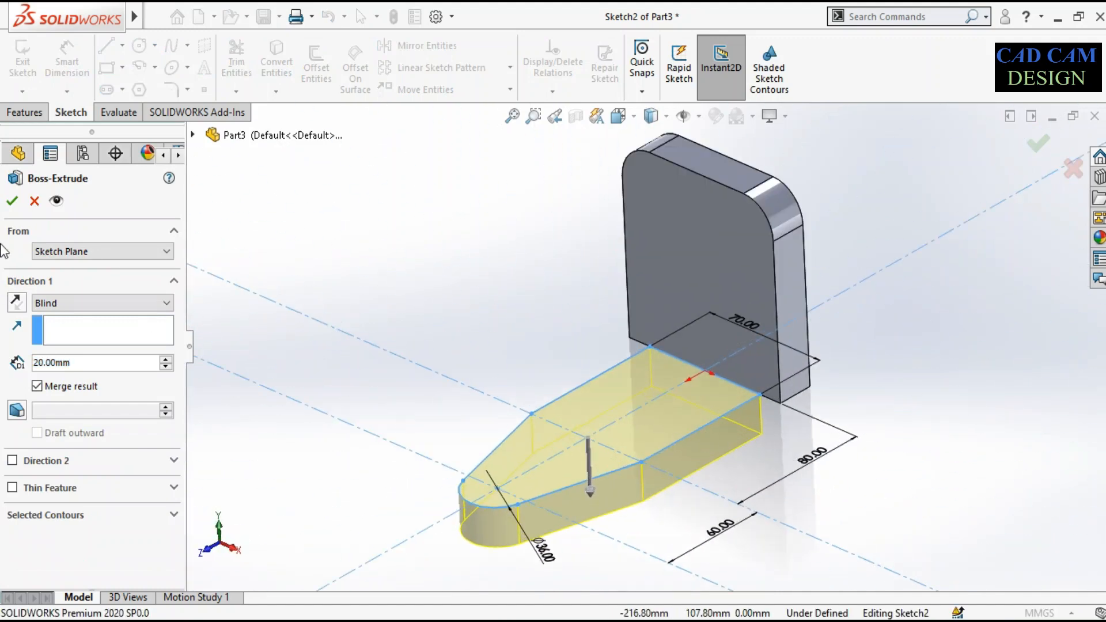
pyautogui.click(22, 304)
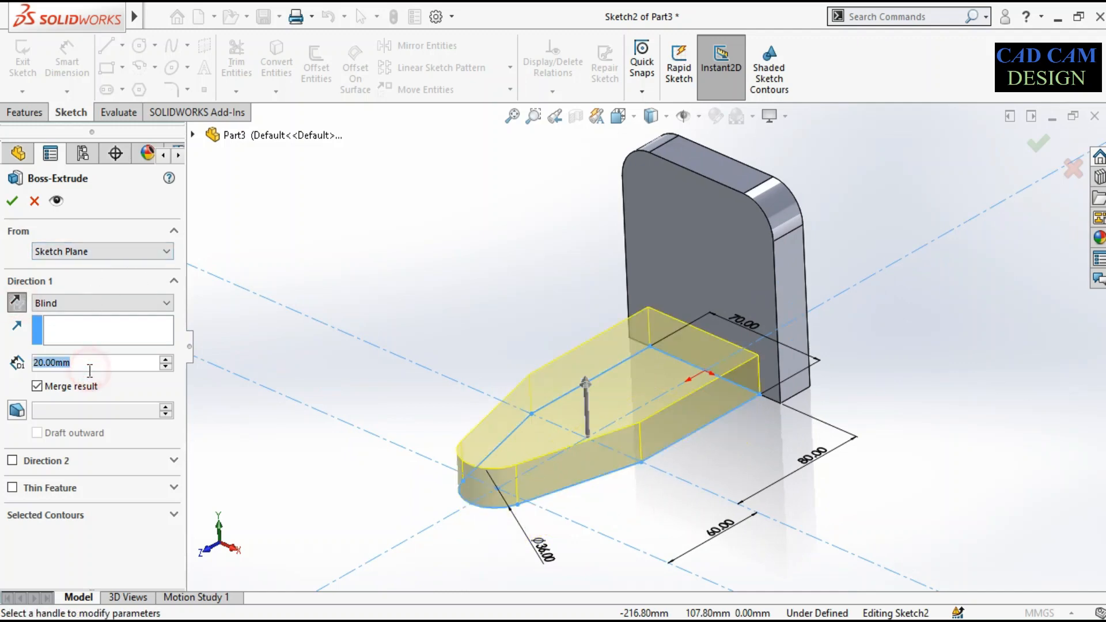
pyautogui.write('18')
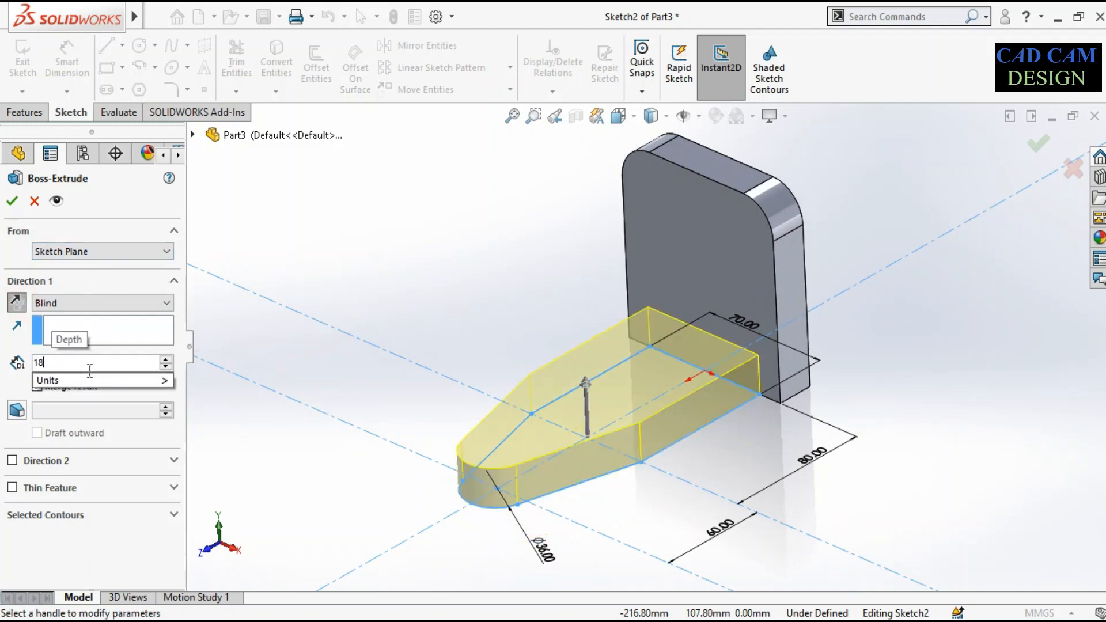
pyautogui.press('Return')
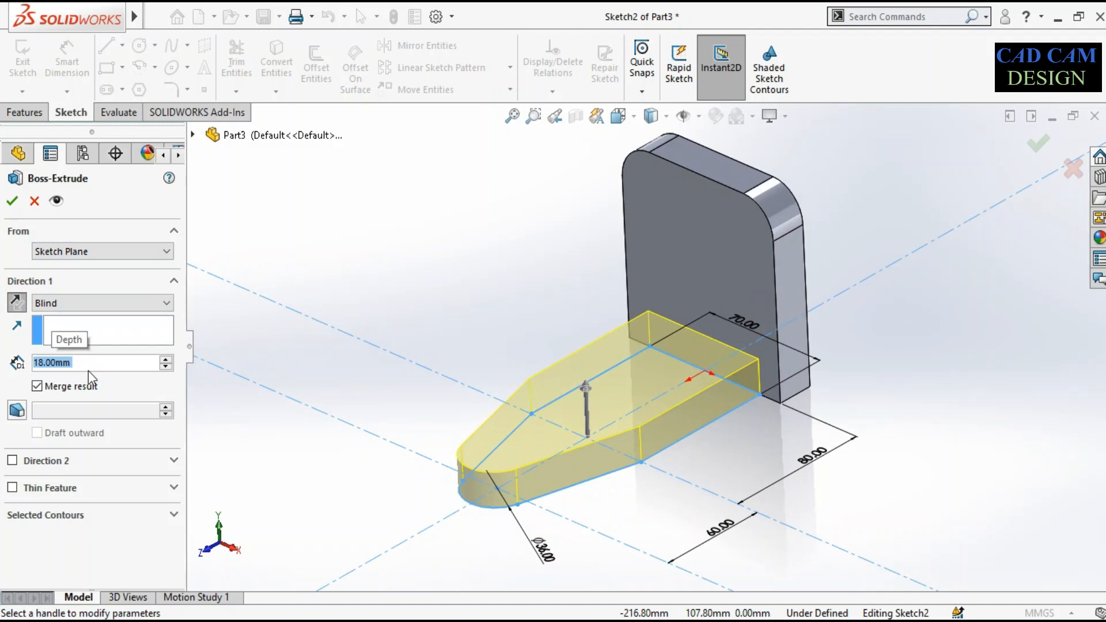
pyautogui.click(12, 201)
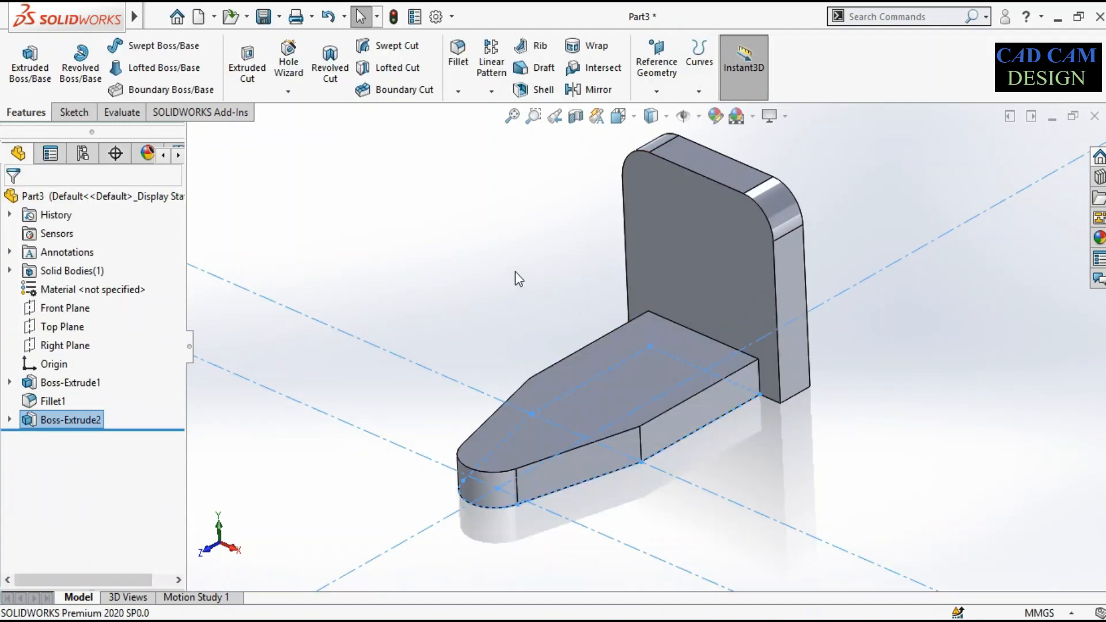
# Step: Review the base extrusion's settings and check the EX.NO=53 drawing in Paint, returning to SOLIDWORKS
pyautogui.click(64, 421)
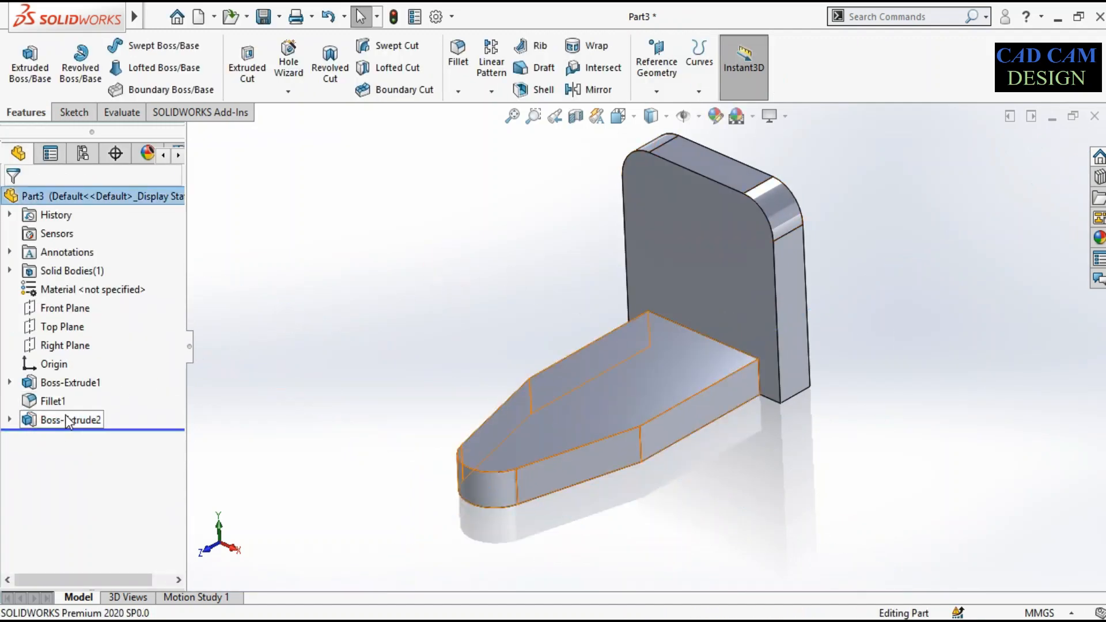
pyautogui.click(81, 364)
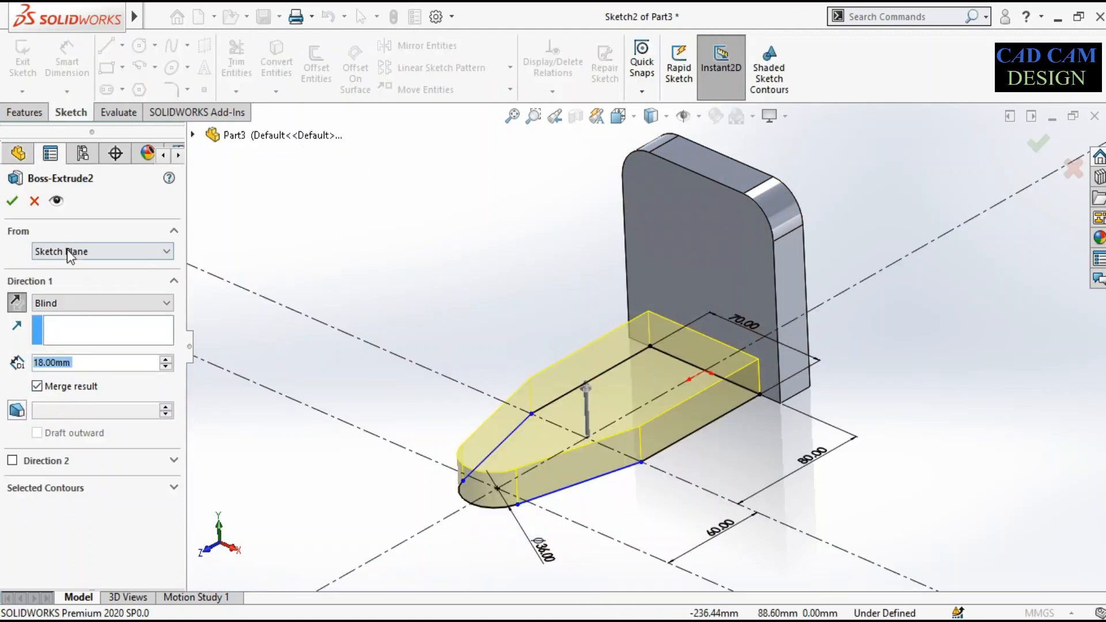
pyautogui.click(12, 201)
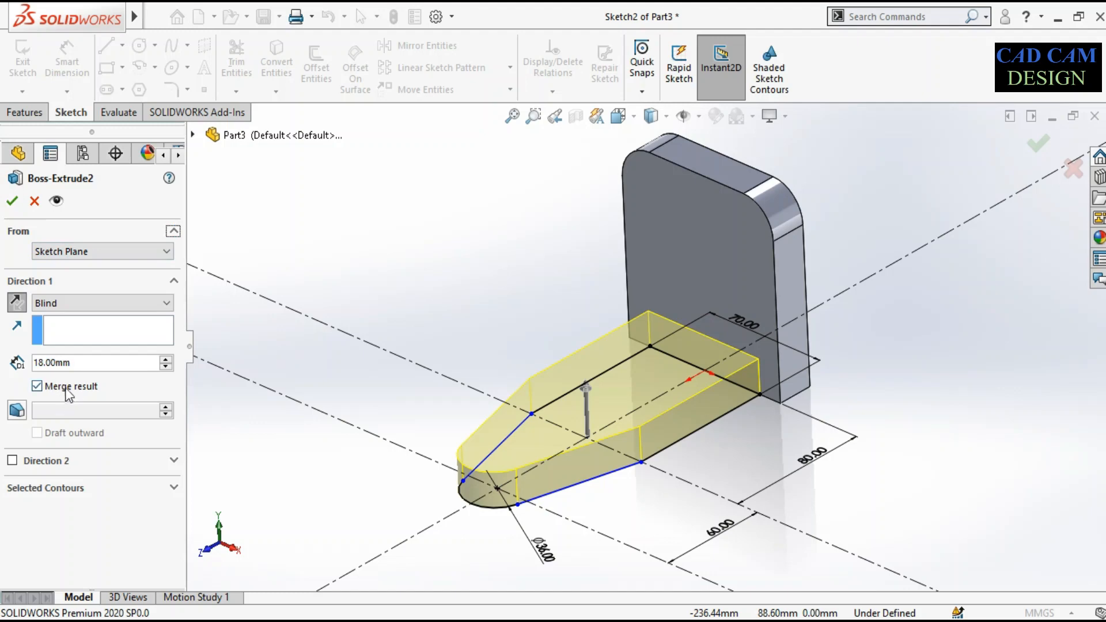
pyautogui.click(12, 201)
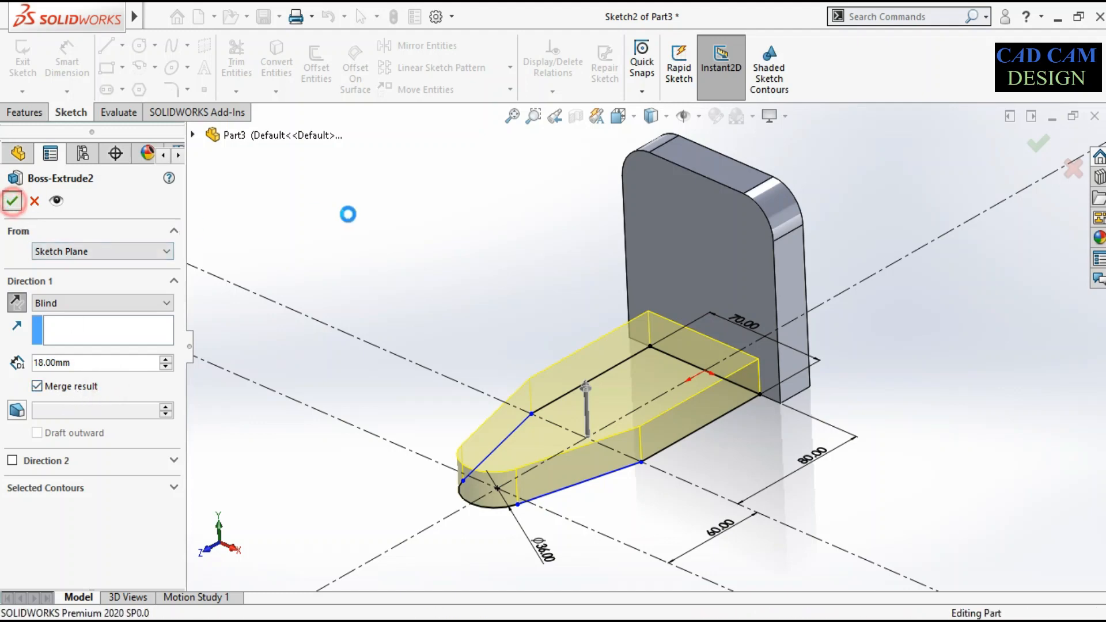
pyautogui.click(551, 304)
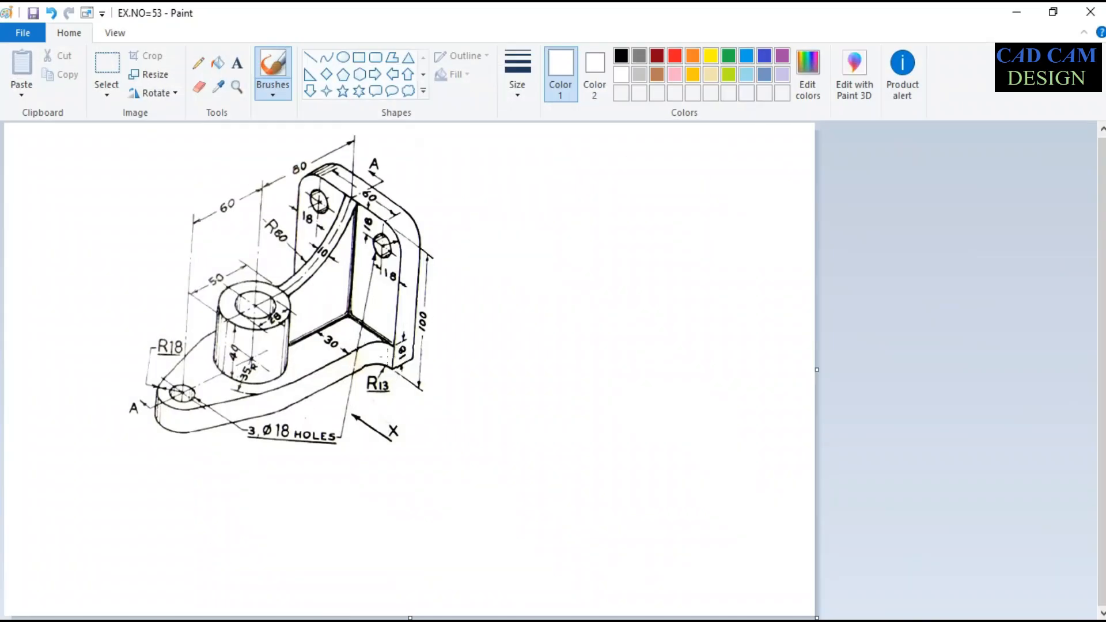
pyautogui.click(1016, 12)
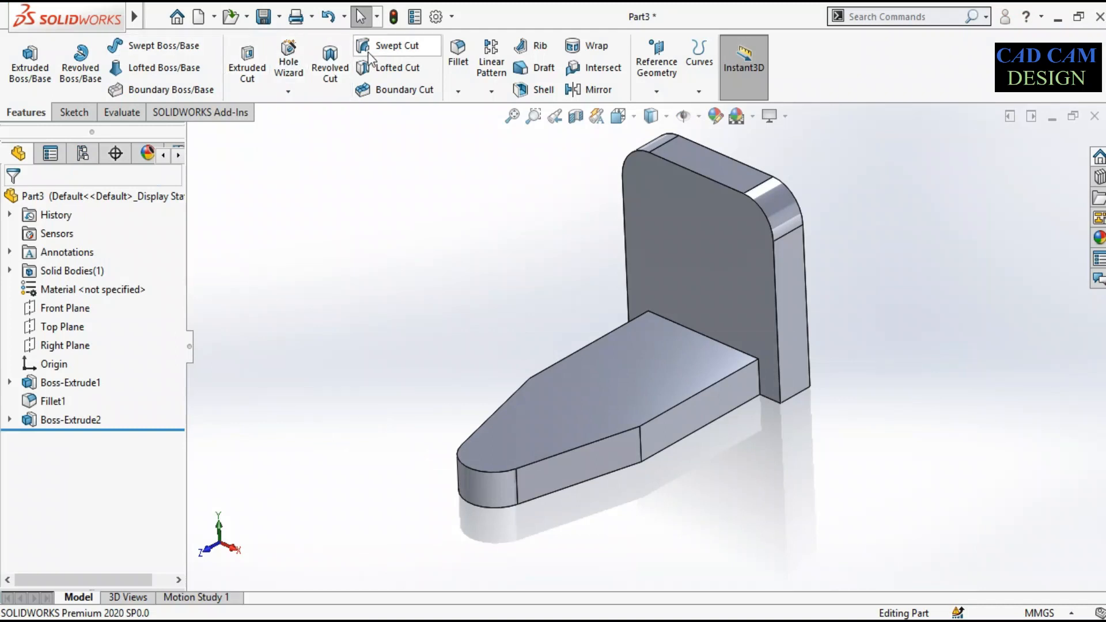
# Step: Fillet the two vertical inner edges where the base's sides meet the back plate with a 13 mm radius
pyautogui.click(458, 54)
pyautogui.scroll(-1, 764, 385)
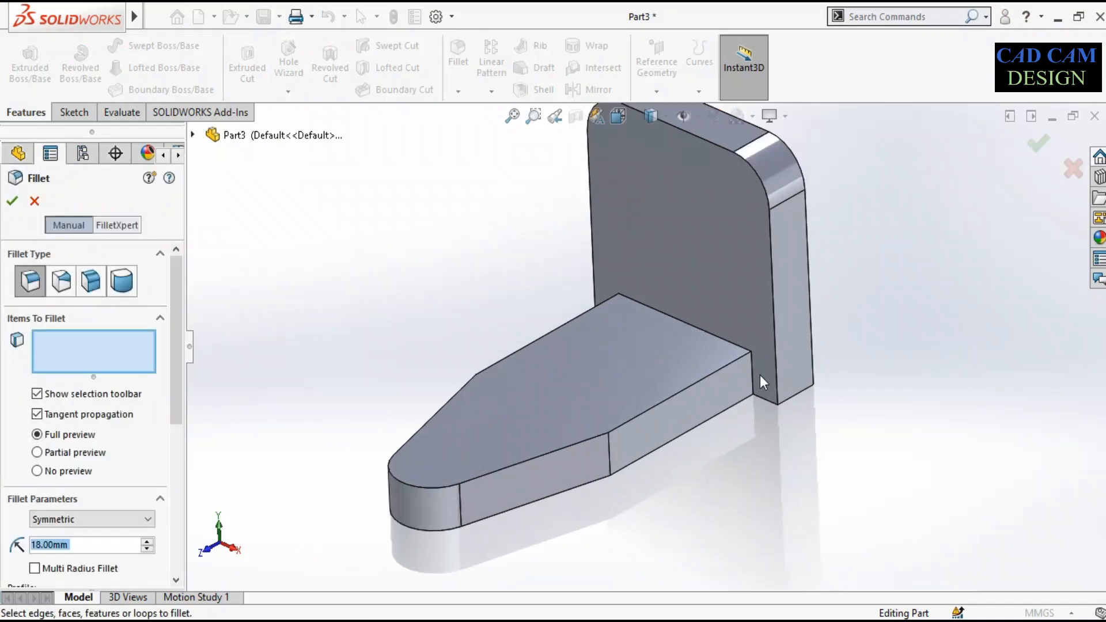
pyautogui.click(752, 367)
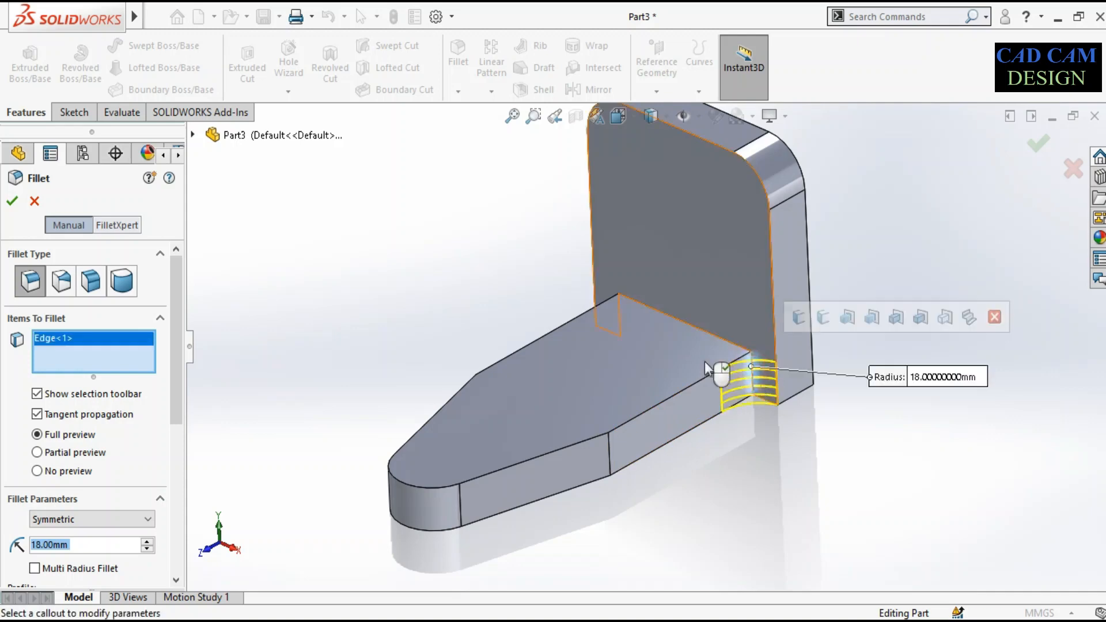
pyautogui.moveTo(704, 361); pyautogui.dragTo(367, 313, button='middle')
pyautogui.scroll(3, 367, 313)
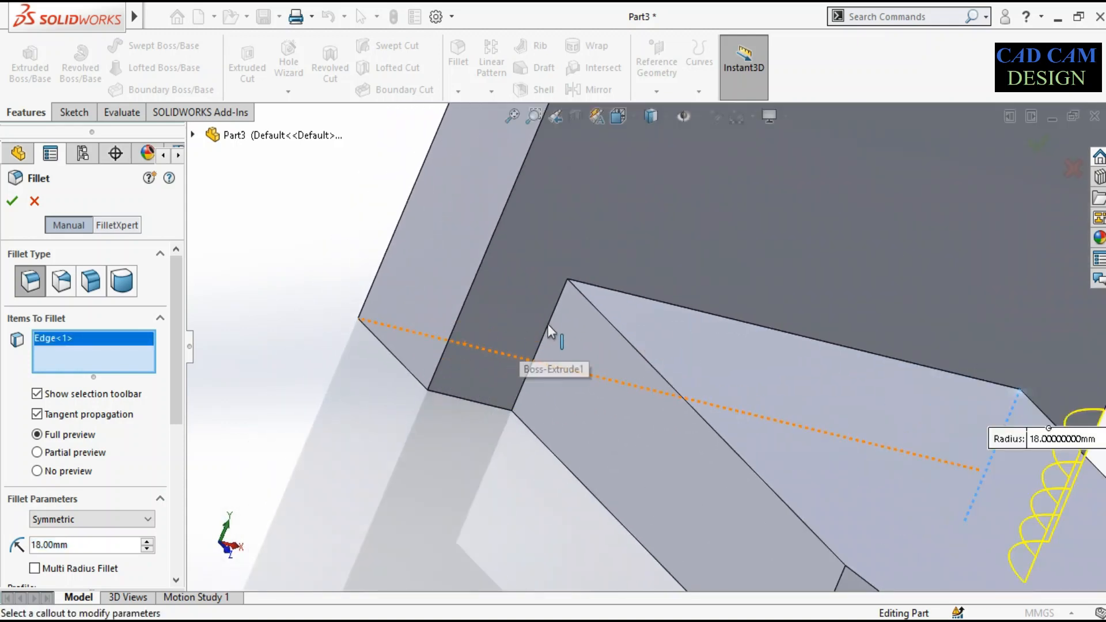
pyautogui.click(553, 316)
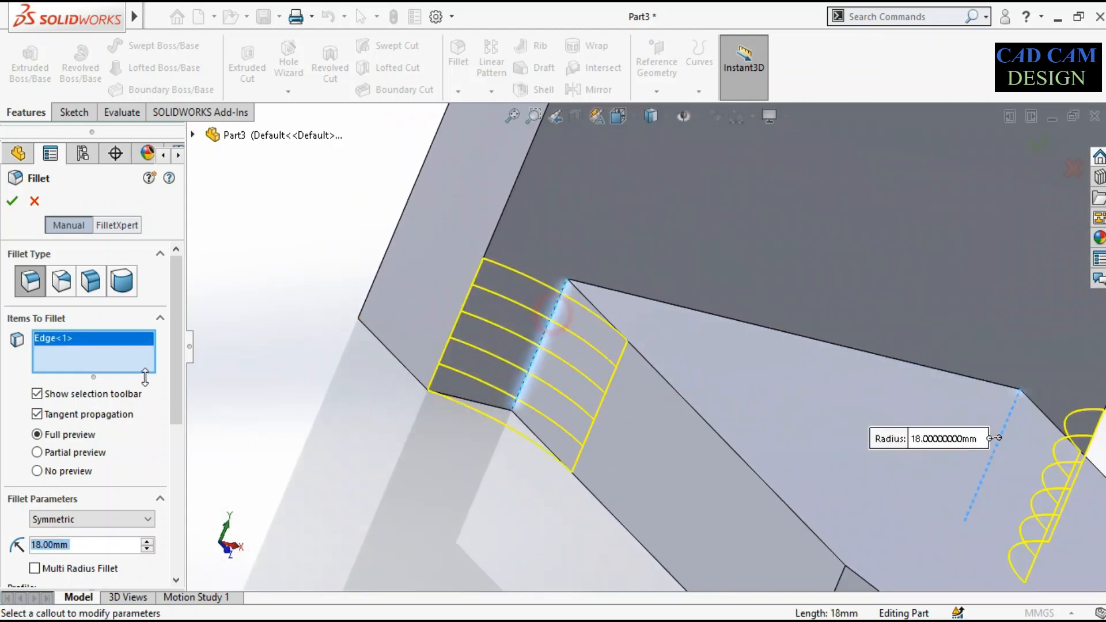
pyautogui.doubleClick(106, 552)
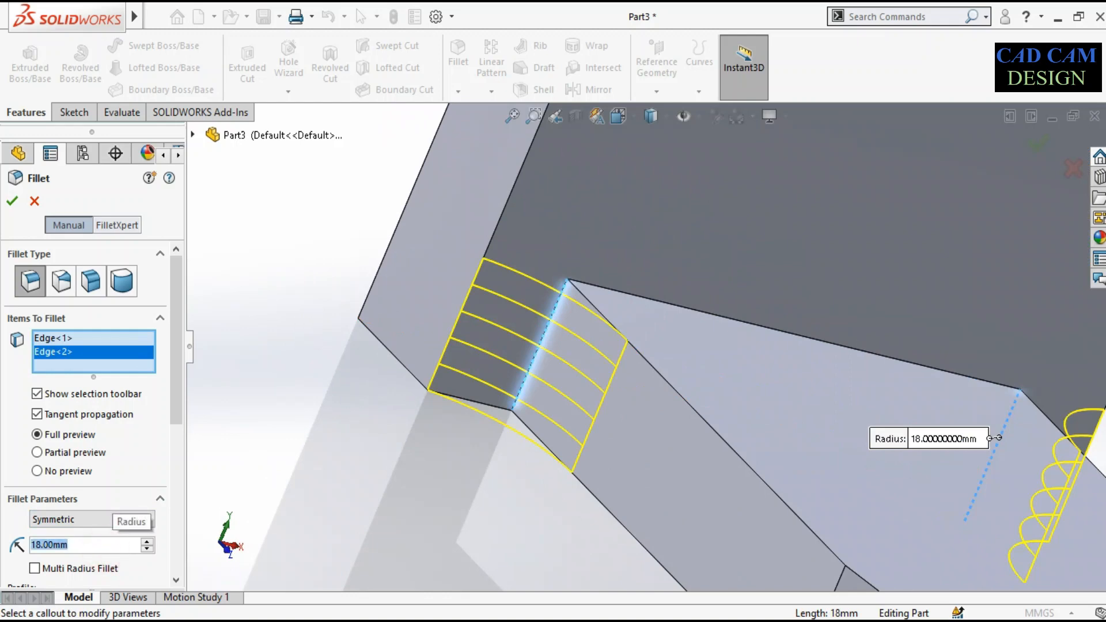
pyautogui.write('13')
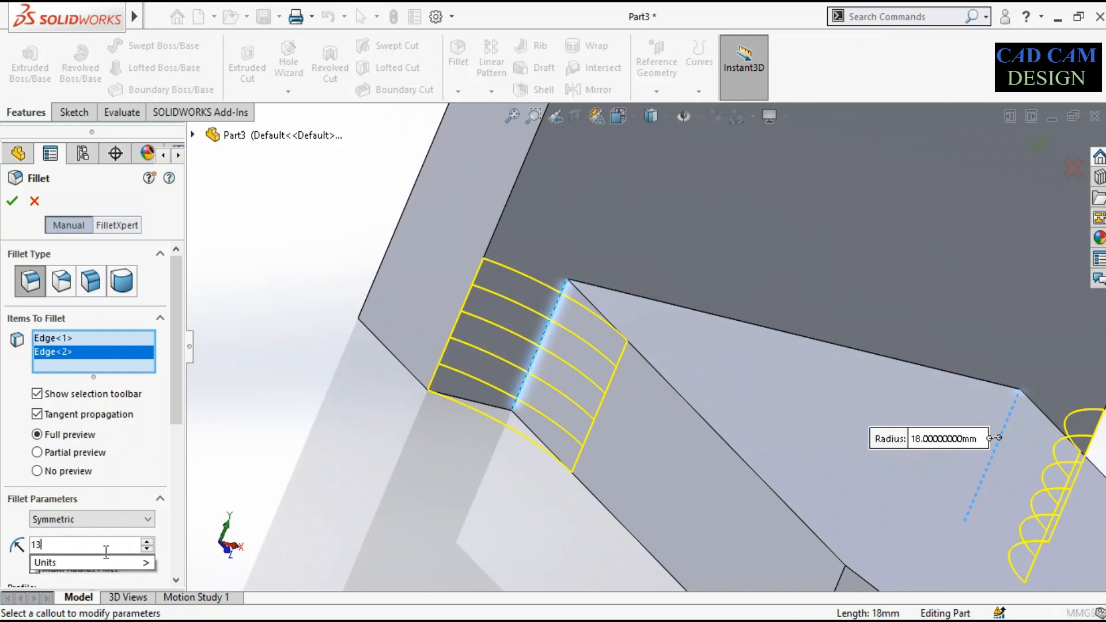
pyautogui.press('Return')
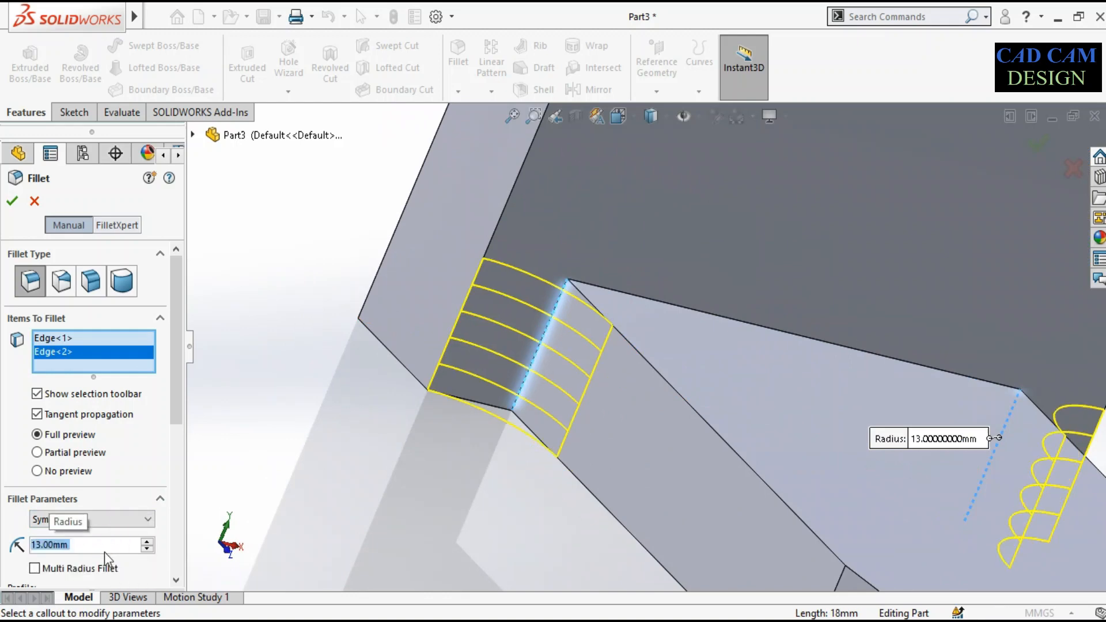
pyautogui.click(14, 203)
pyautogui.scroll(6, 523, 297)
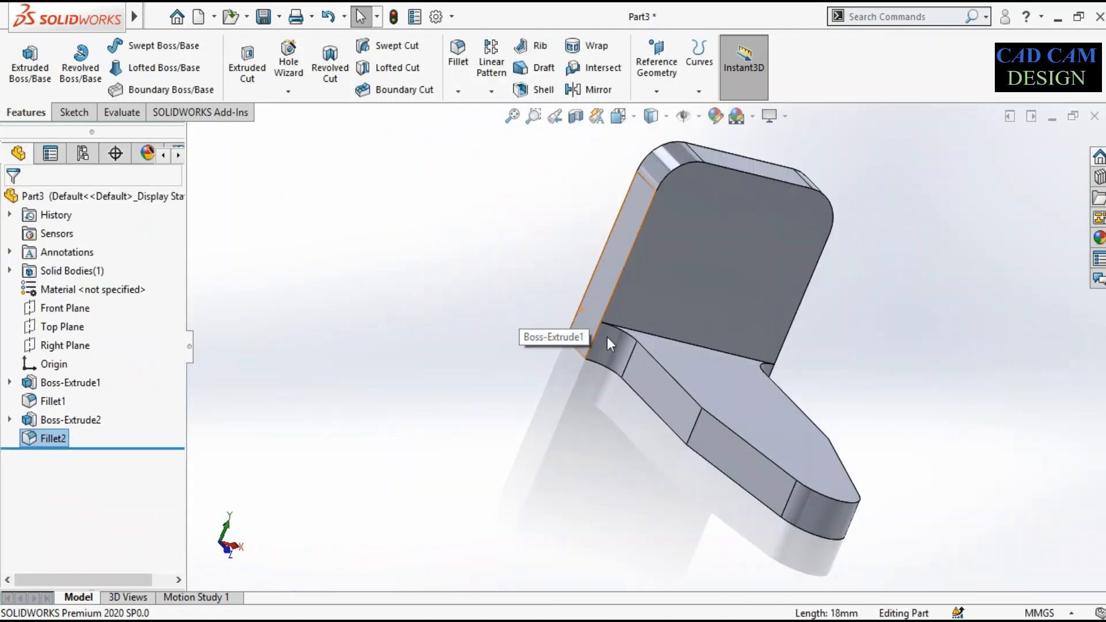
pyautogui.moveTo(607, 337); pyautogui.dragTo(758, 402, button='middle')
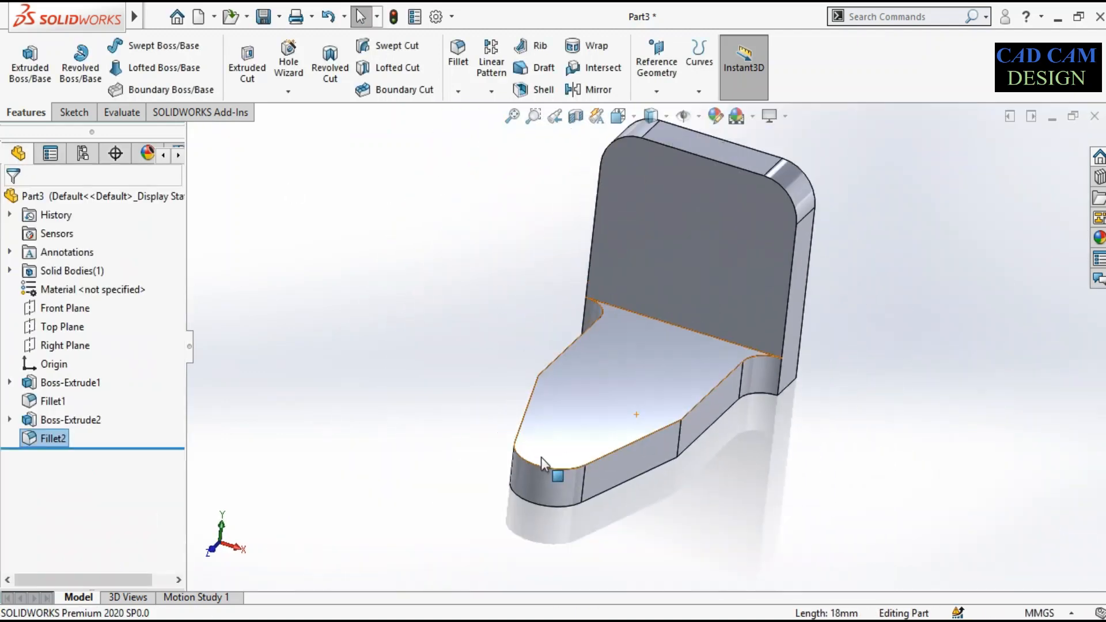
# Step: Fillet the base's two vertical side edges where the straight sides meet the slanted sides with a 35 mm radius
pyautogui.click(411, 620)
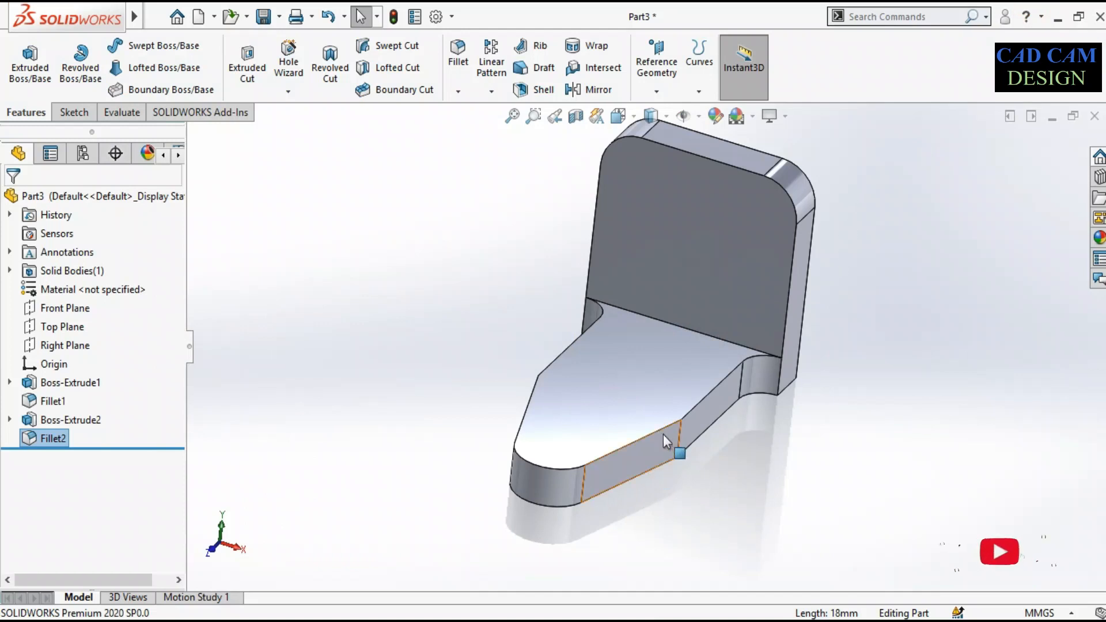
pyautogui.scroll(-2, 672, 445)
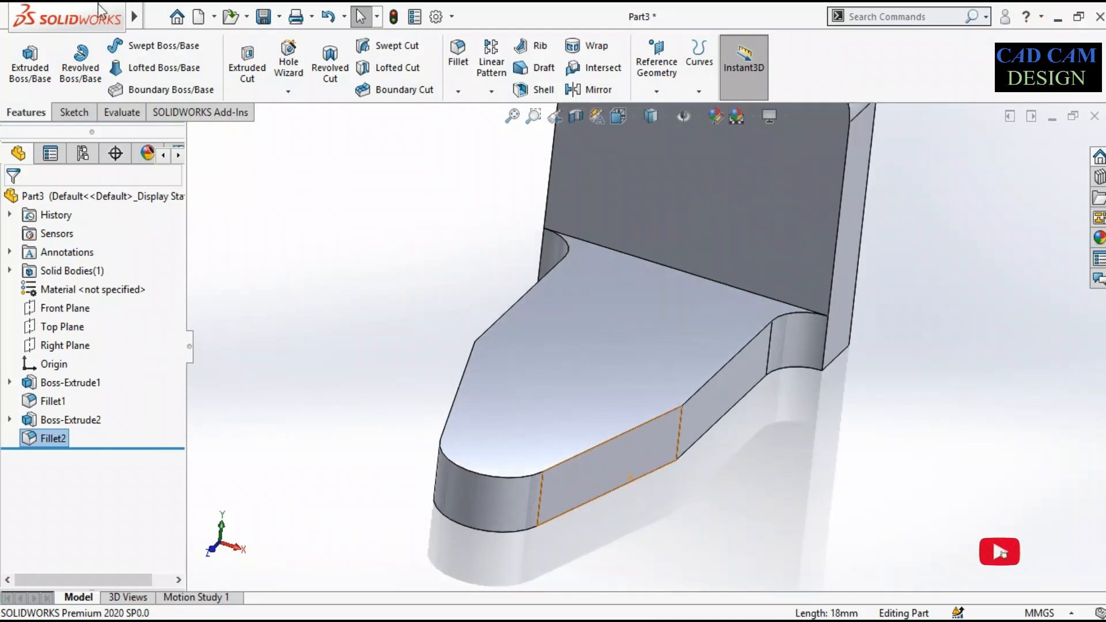
pyautogui.click(459, 57)
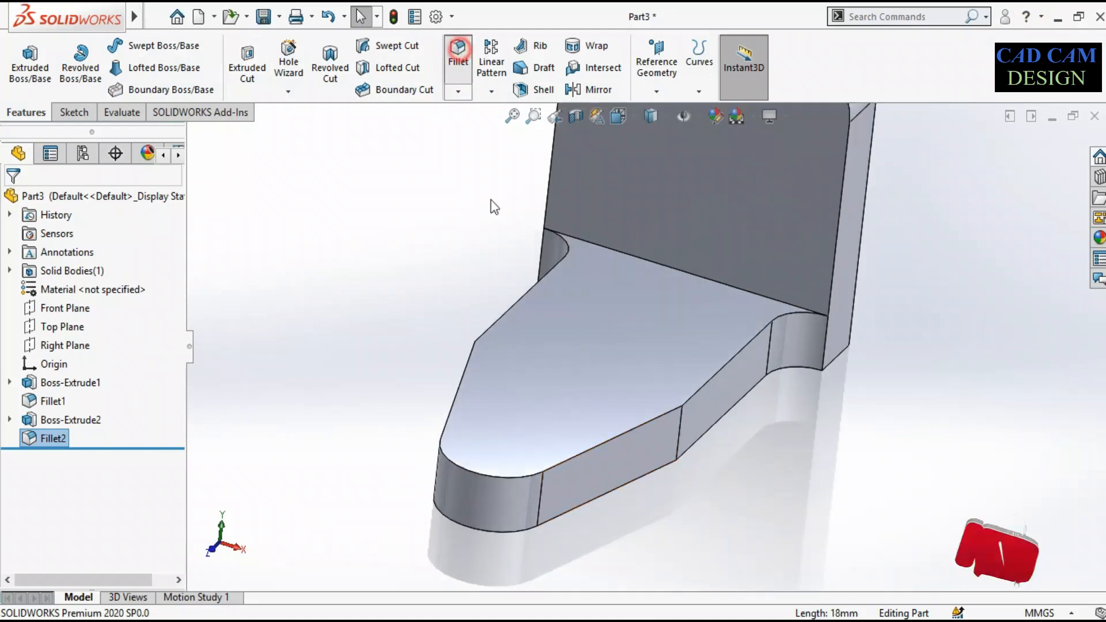
pyautogui.click(681, 429)
pyautogui.moveTo(536, 323); pyautogui.dragTo(525, 379, button='middle')
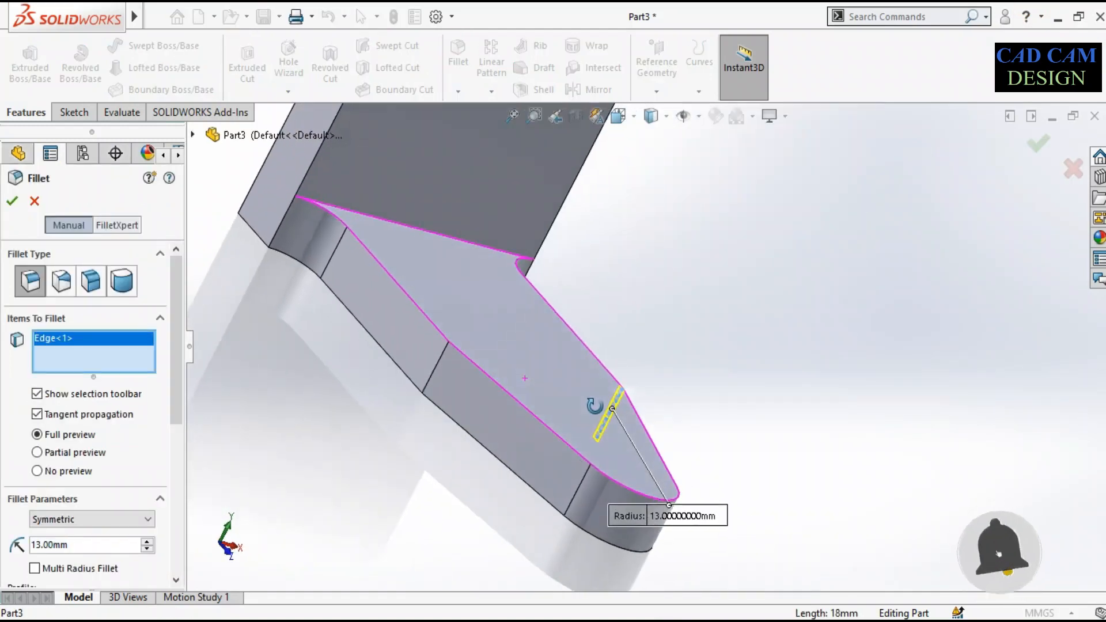
pyautogui.click(441, 362)
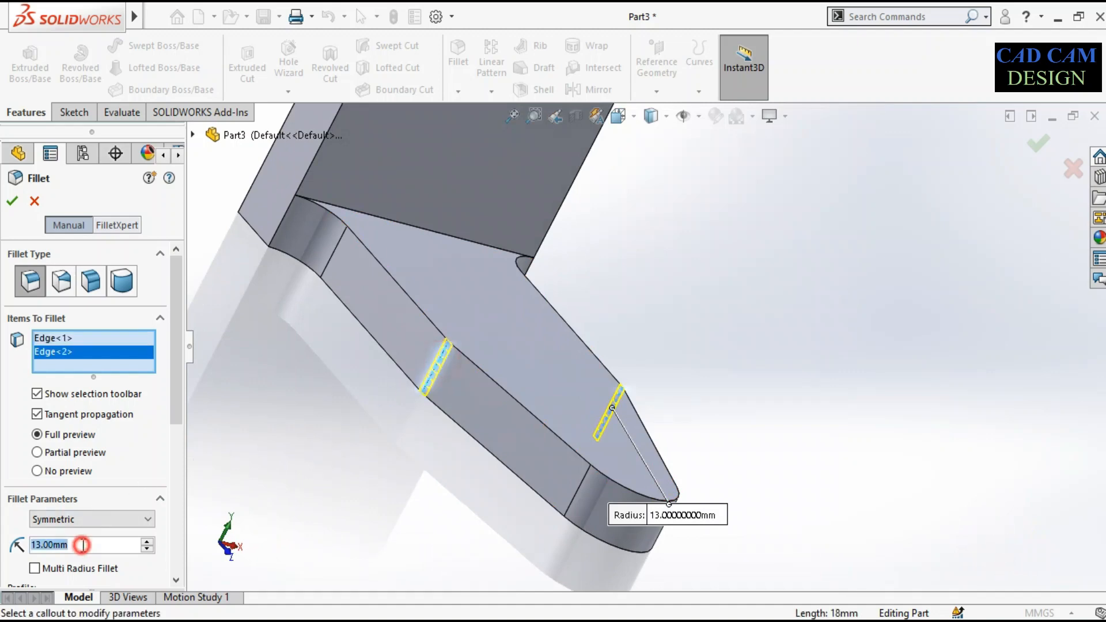
pyautogui.write('35')
pyautogui.press('Return')
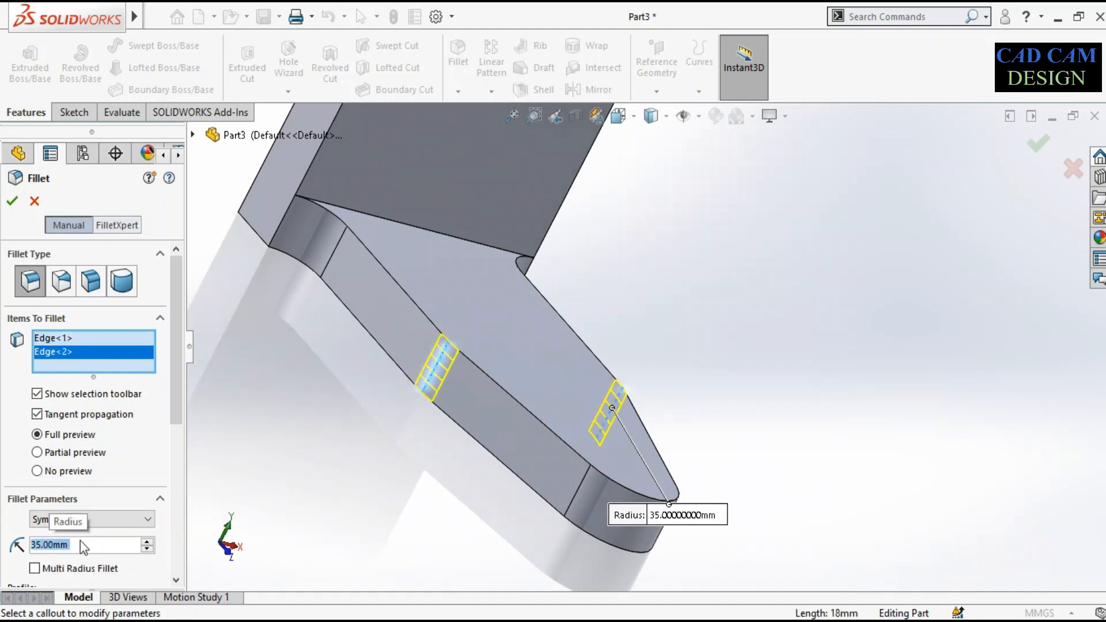
pyautogui.click(16, 204)
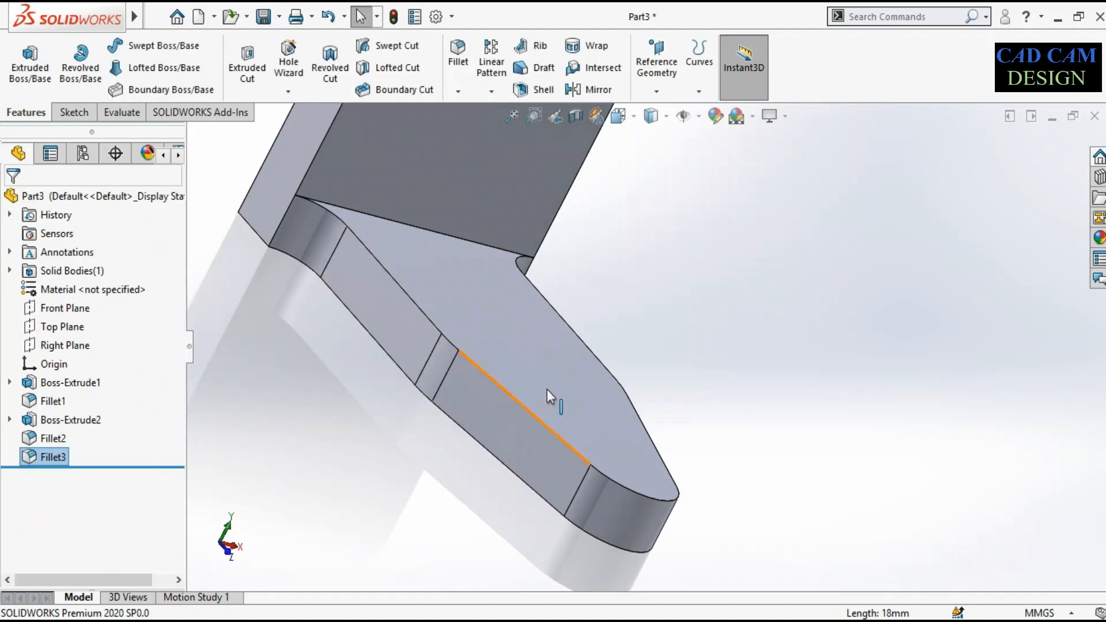
pyautogui.moveTo(548, 389); pyautogui.dragTo(543, 366, button='middle')
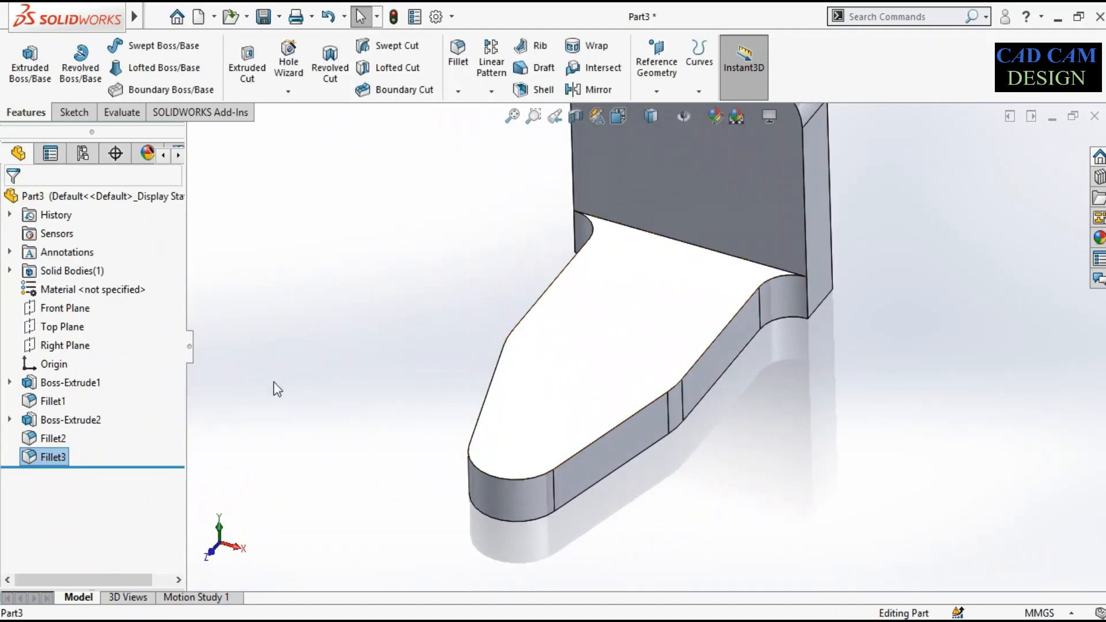
# Step: Start a new sketch on the base's upper face and view it straight on
pyautogui.click(405, 382)
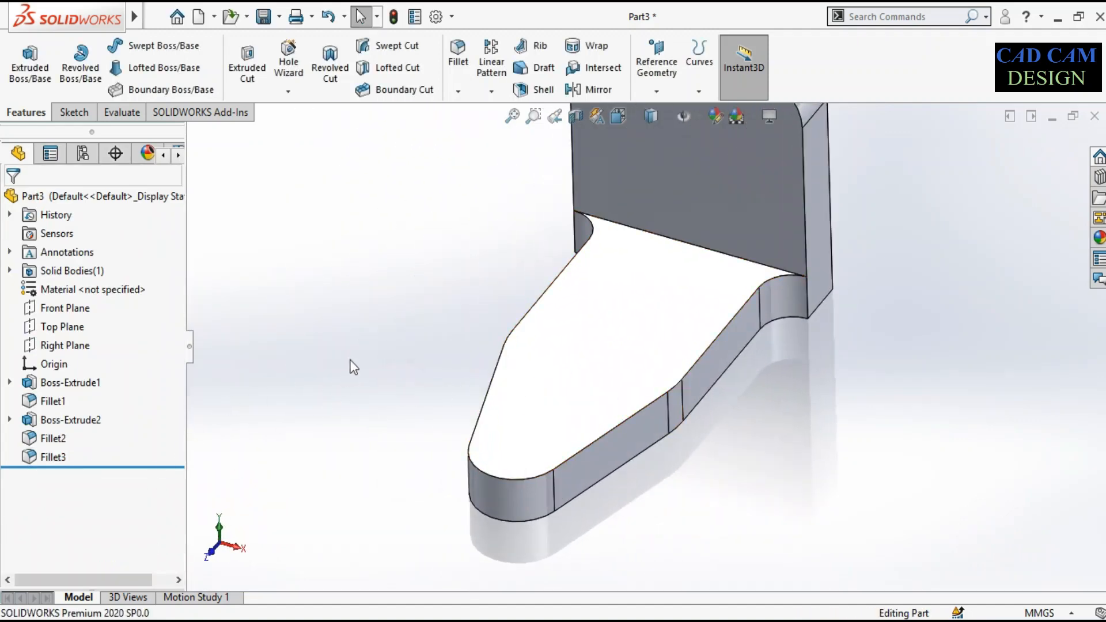
pyautogui.click(576, 388)
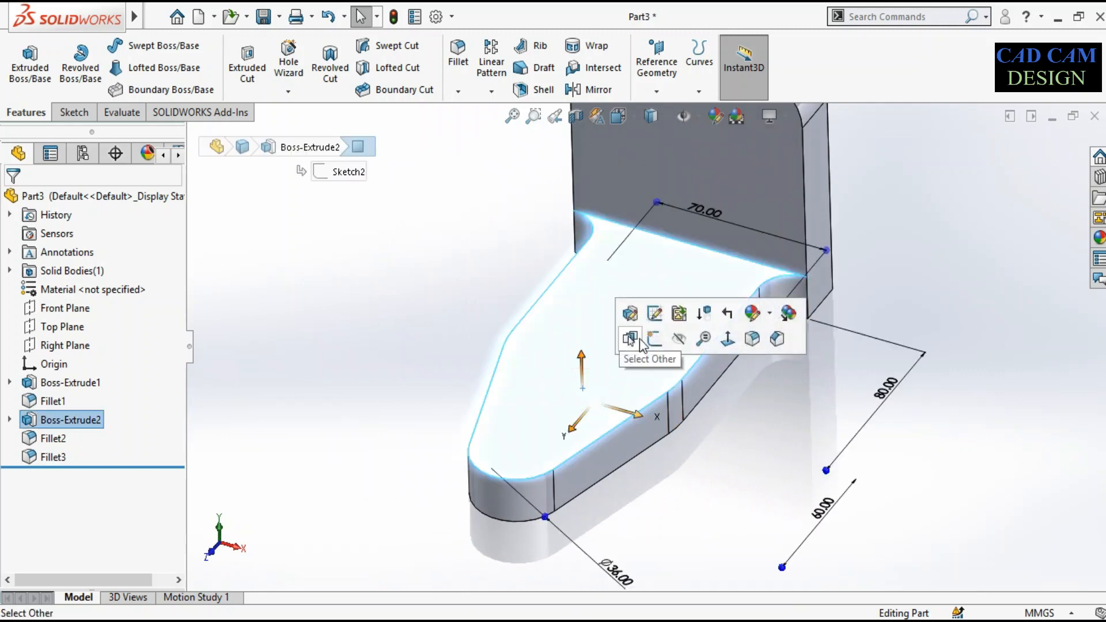
pyautogui.click(30, 65)
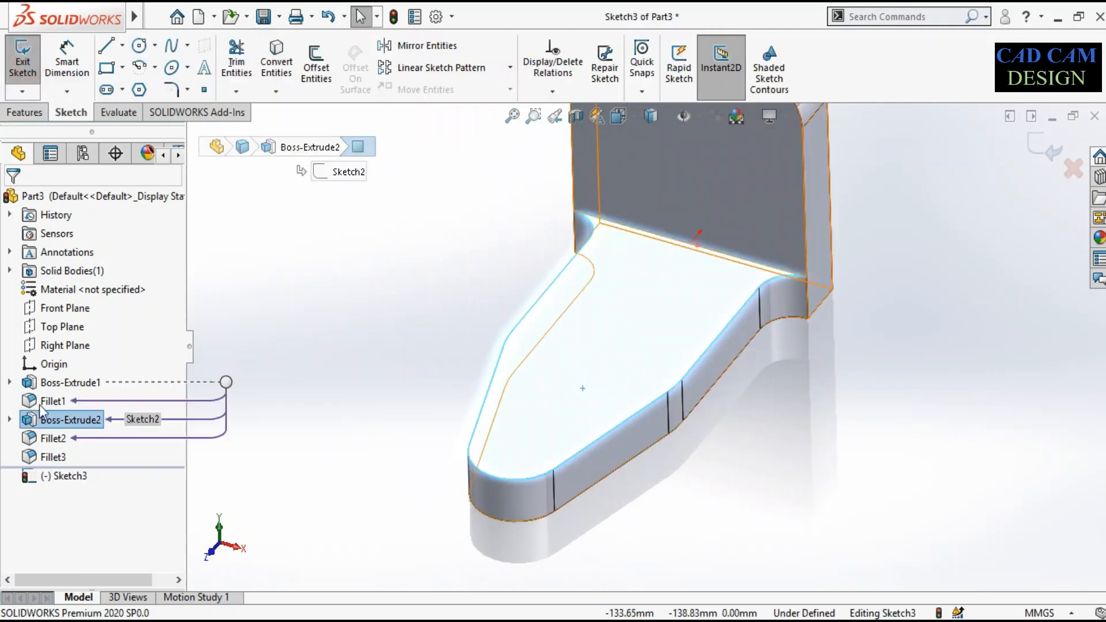
pyautogui.click(57, 483)
pyautogui.click(87, 452)
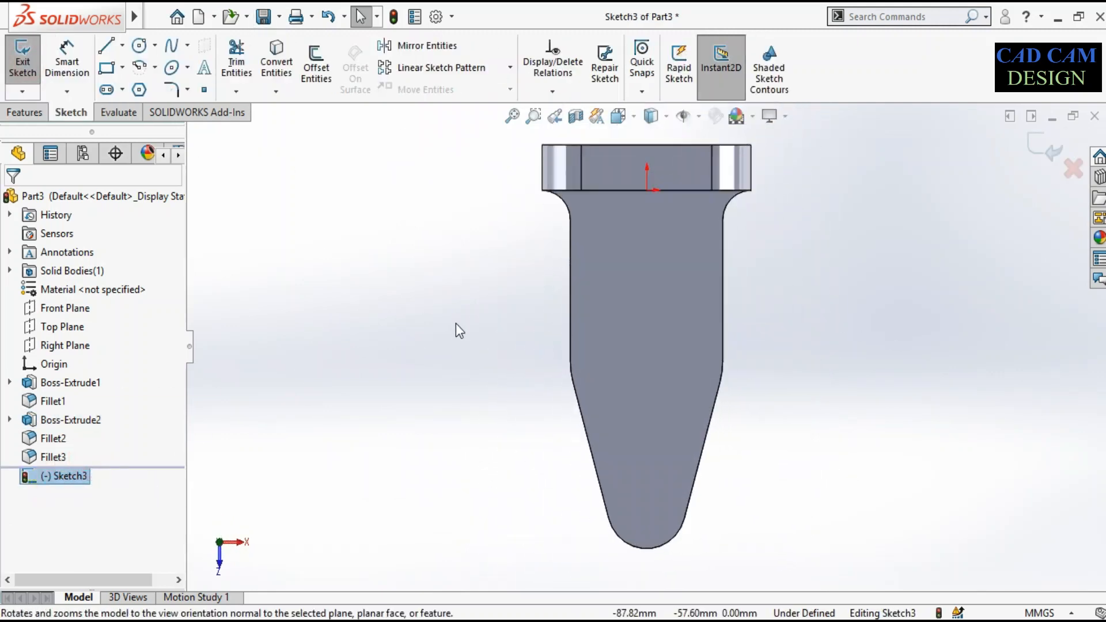
# Step: Sketch a horizontal centerline starting directly in line with the origin, near the start of the base's taper, and give it infinite length
pyautogui.click(123, 45)
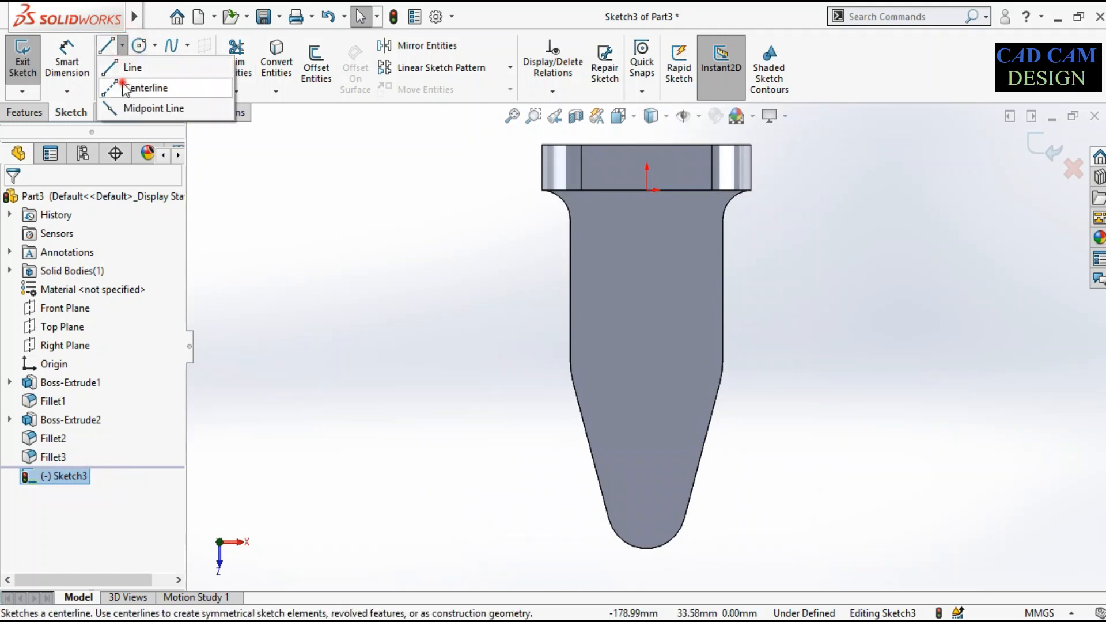
pyautogui.click(124, 86)
pyautogui.click(648, 371)
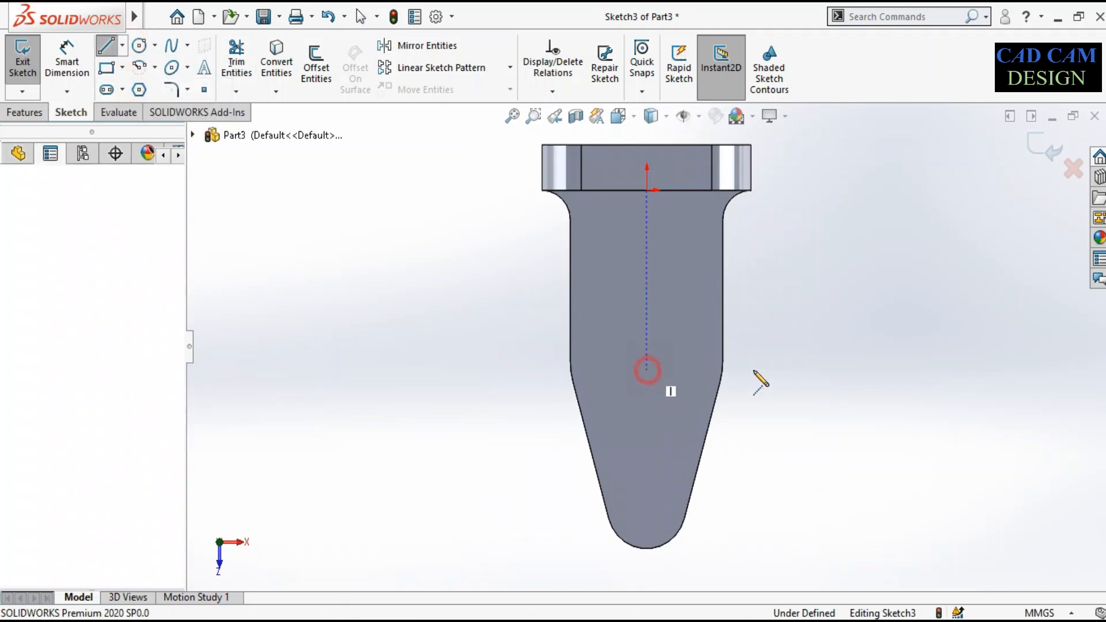
pyautogui.click(791, 370)
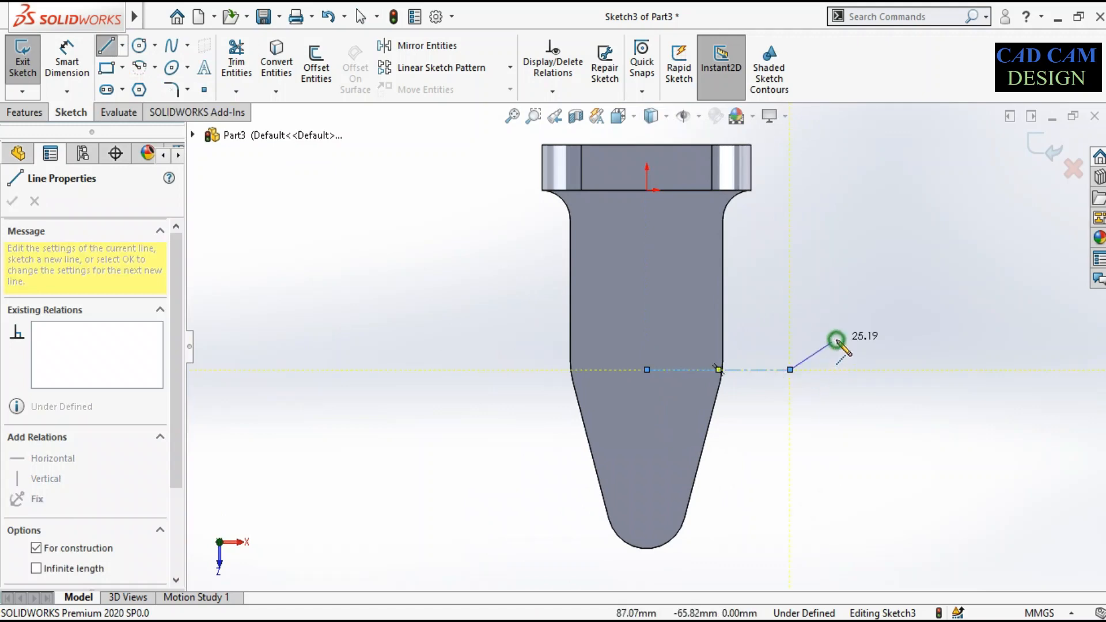
pyautogui.rightClick(846, 345)
pyautogui.click(861, 354)
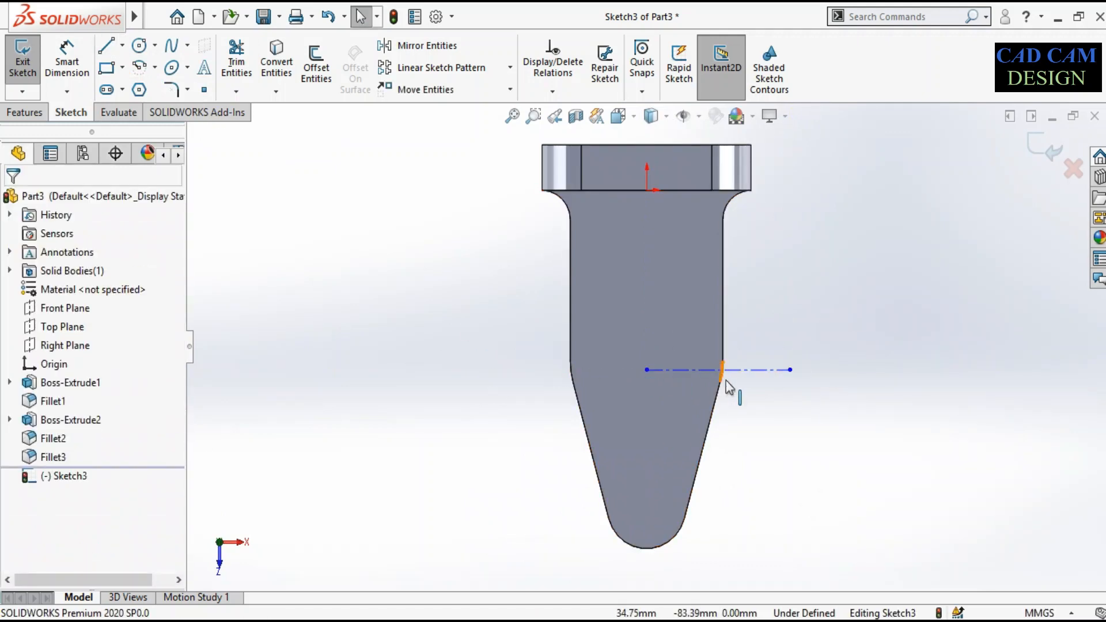
pyautogui.click(742, 370)
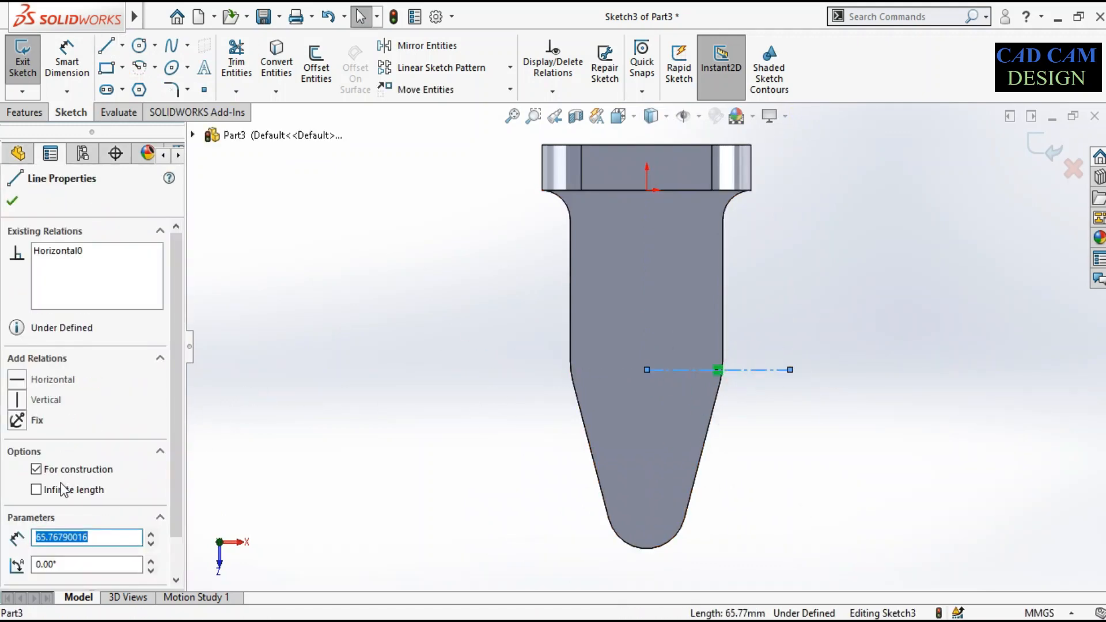
pyautogui.click(36, 490)
pyautogui.click(13, 200)
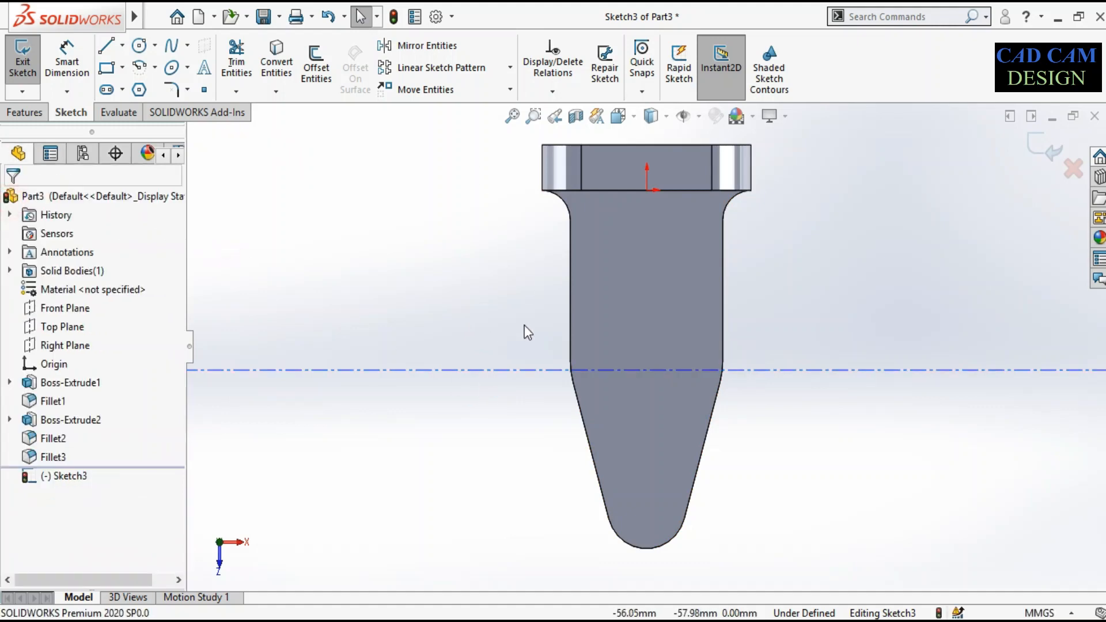
# Step: Dimension the horizontal centerline 80 mm from the back plate's front edge
pyautogui.click(65, 46)
pyautogui.click(597, 190)
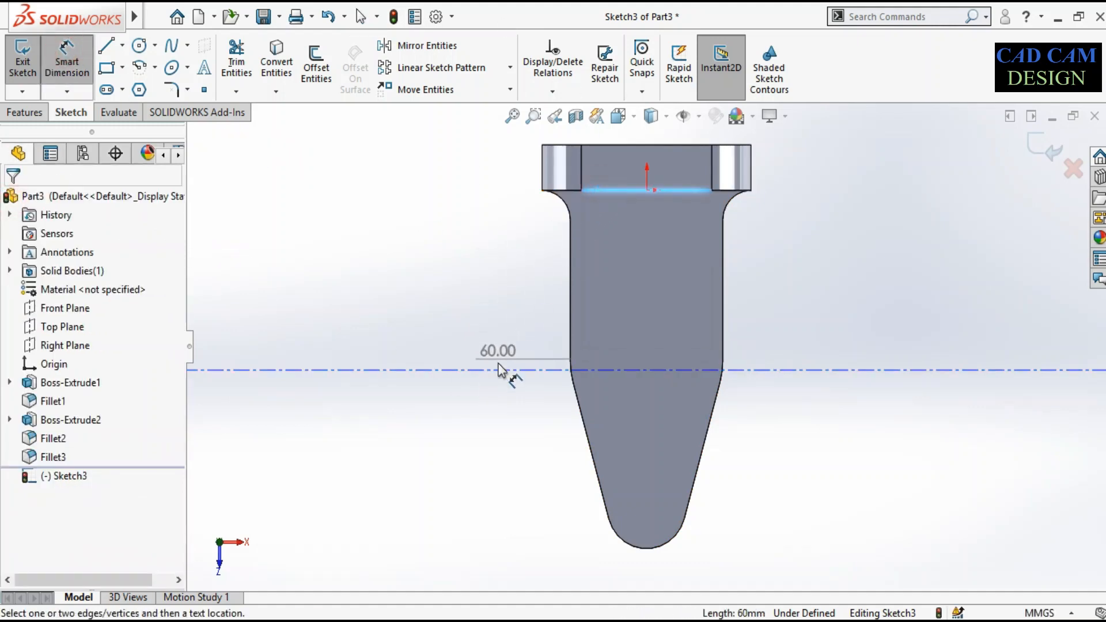
pyautogui.click(505, 370)
pyautogui.click(413, 282)
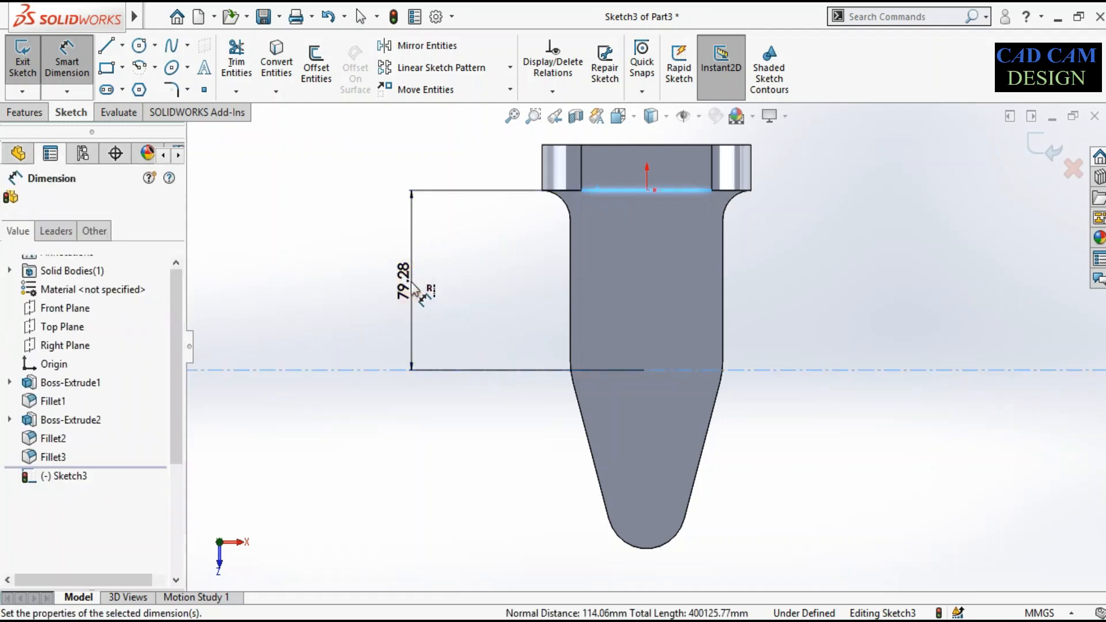
pyautogui.write('80')
pyautogui.press('Return')
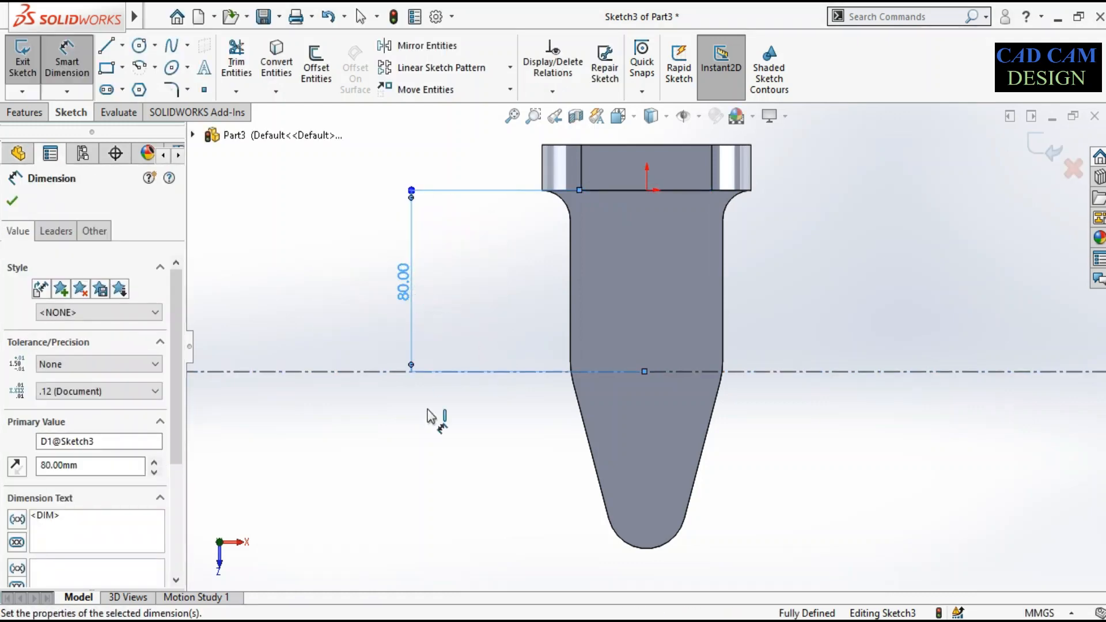
pyautogui.click(432, 440)
# Step: Sketch a vertical centerline in line with the origin, starting near the horizontal centerline, and give it infinite length
pyautogui.scroll(-3, 648, 390)
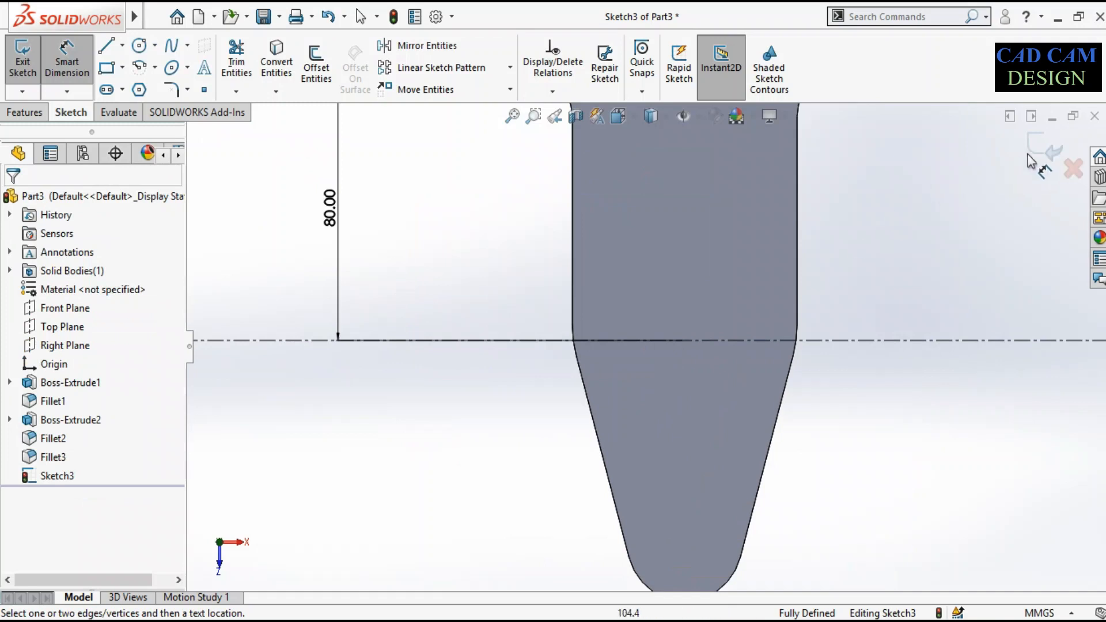
pyautogui.scroll(3, 645, 340)
pyautogui.scroll(-4, 655, 240)
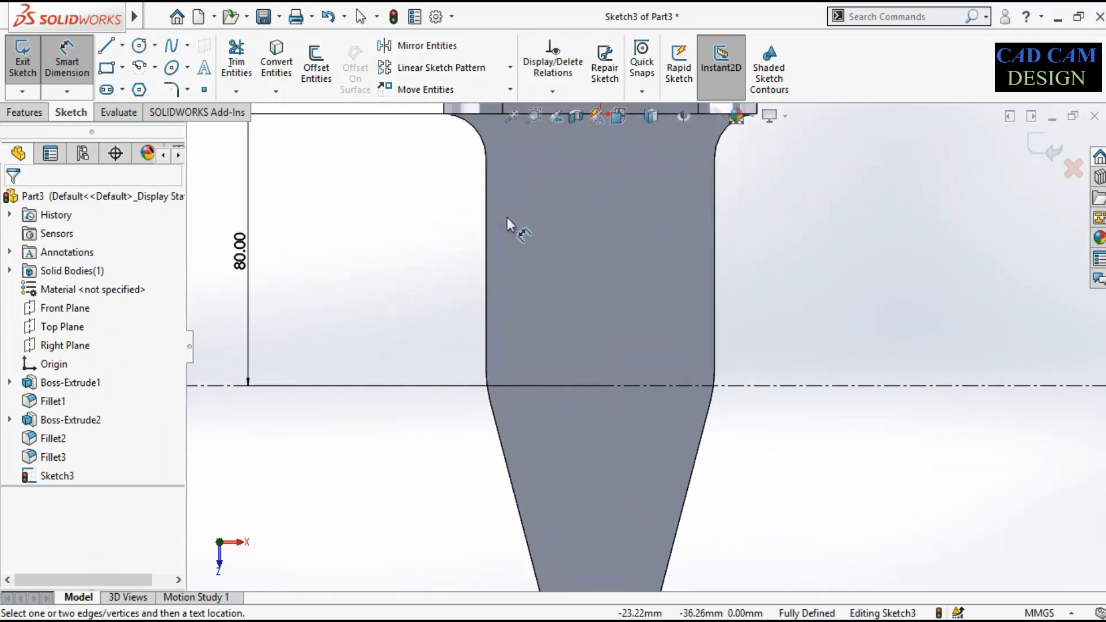
pyautogui.click(138, 46)
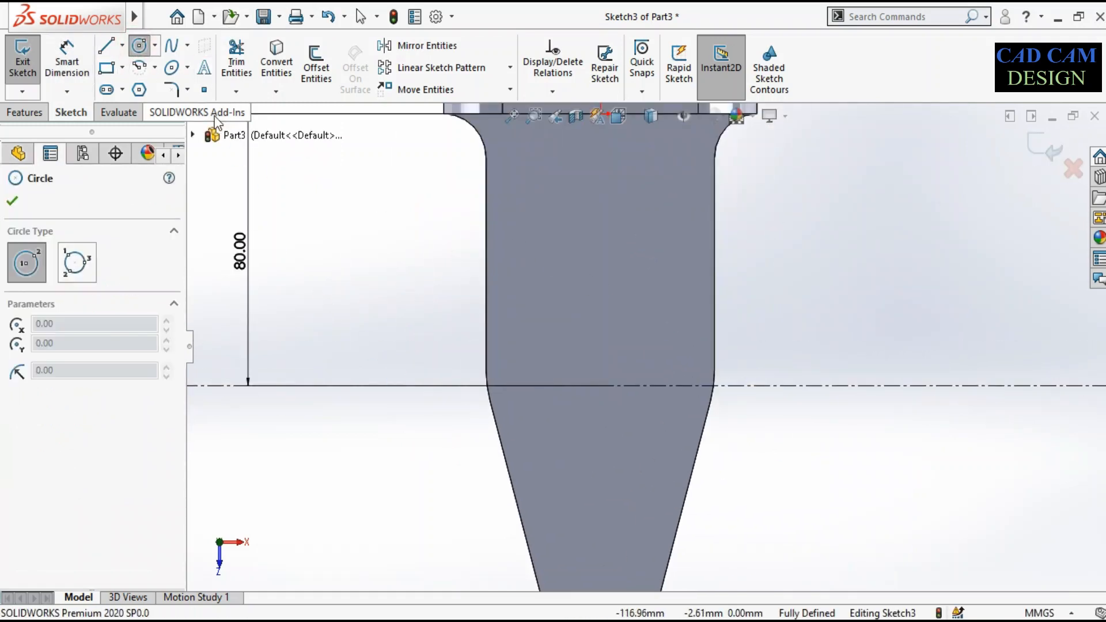
pyautogui.click(123, 47)
pyautogui.click(144, 88)
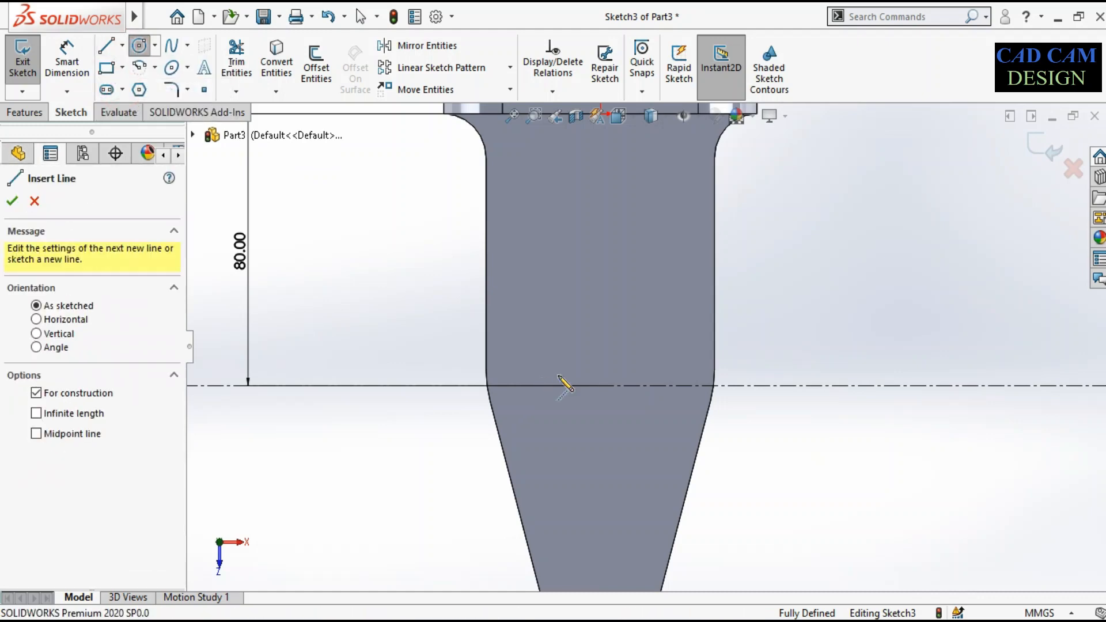
pyautogui.click(601, 385)
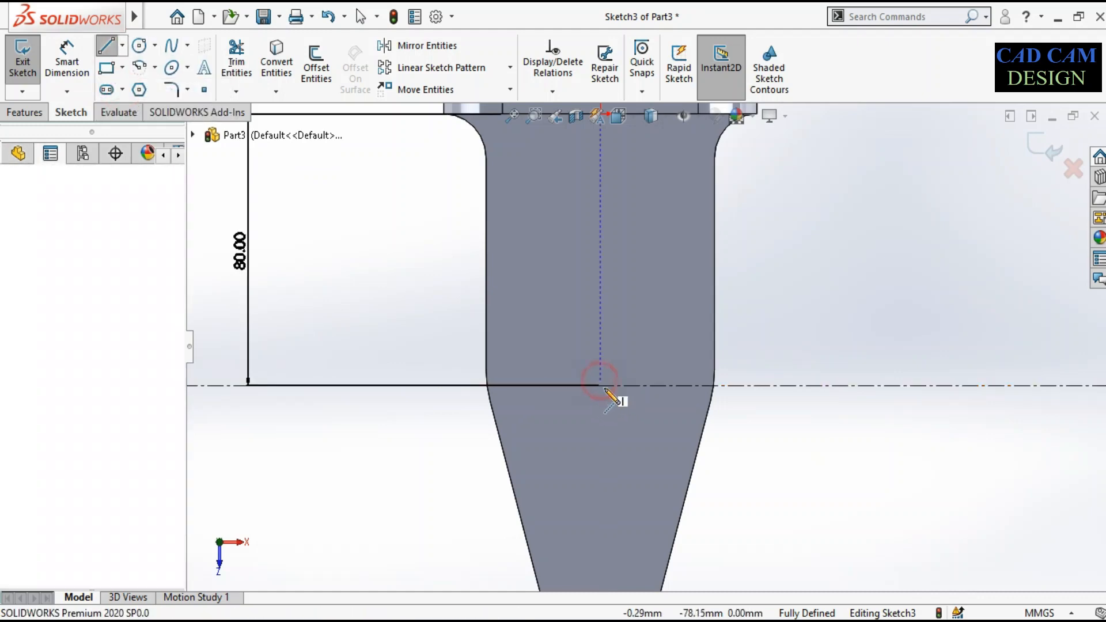
pyautogui.click(601, 240)
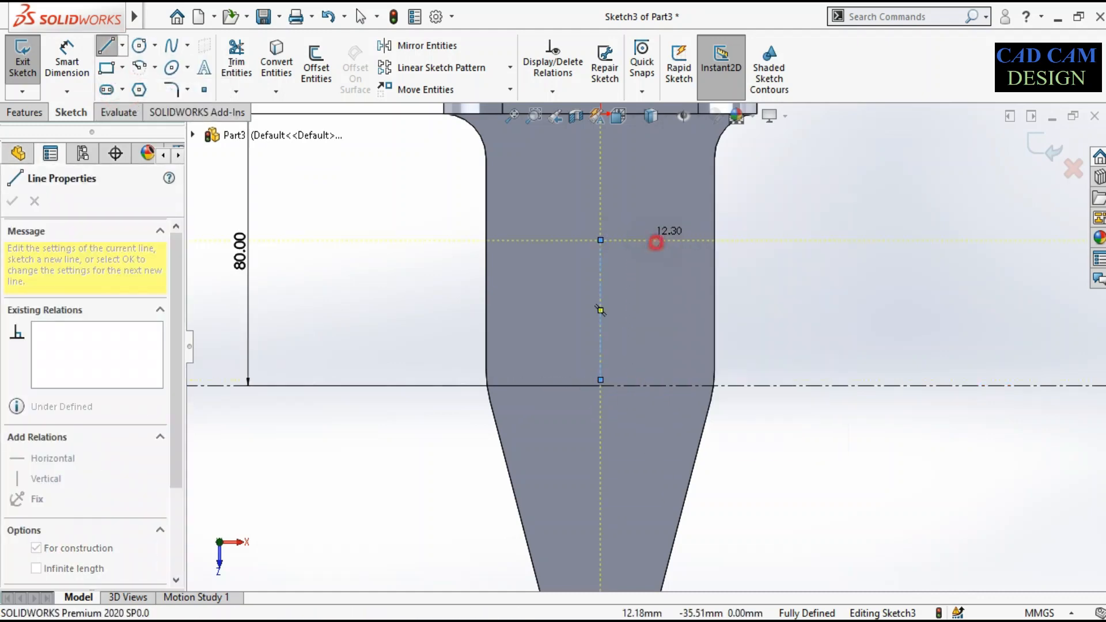
pyautogui.press('Escape')
pyautogui.click(600, 280)
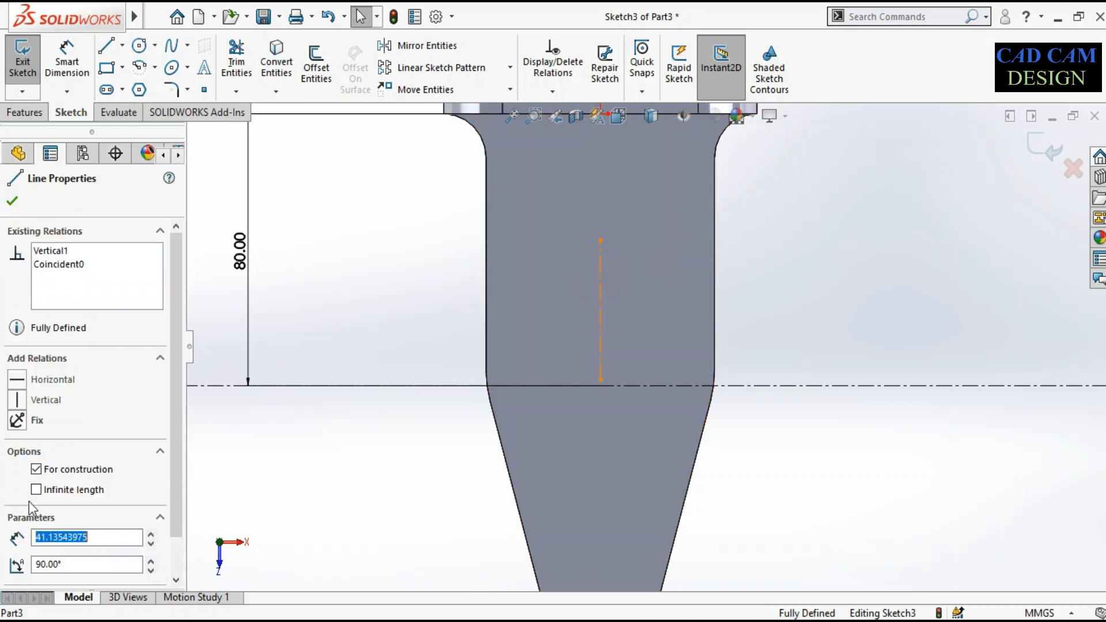
pyautogui.click(68, 491)
pyautogui.click(13, 201)
pyautogui.scroll(3, 590, 406)
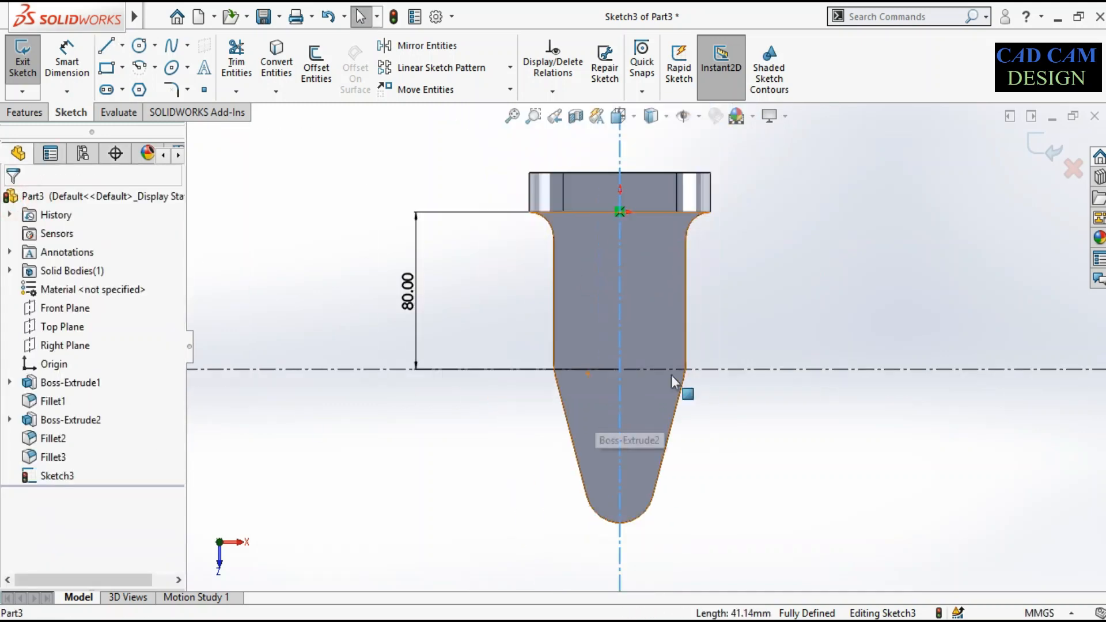
# Step: Sketch a circle about 45 mm in diameter centered where the two centerlines cross
pyautogui.click(139, 46)
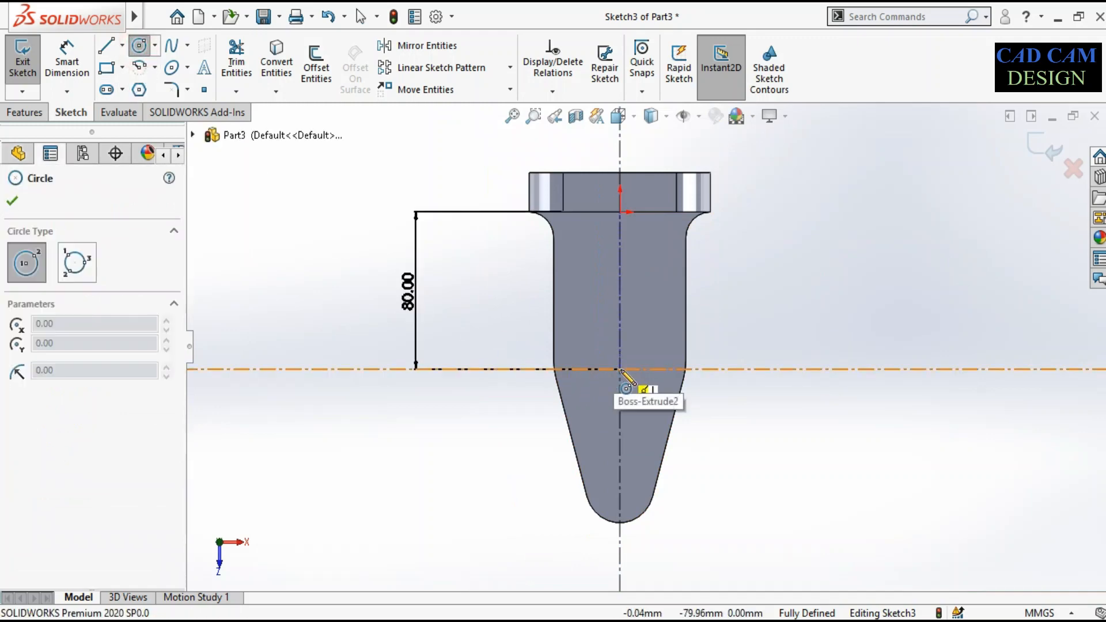
pyautogui.click(620, 370)
pyautogui.click(615, 413)
# Step: Dimension the circle's diameter and set it to 50 mm
pyautogui.moveTo(742, 487); pyautogui.dragTo(736, 418, button='right')
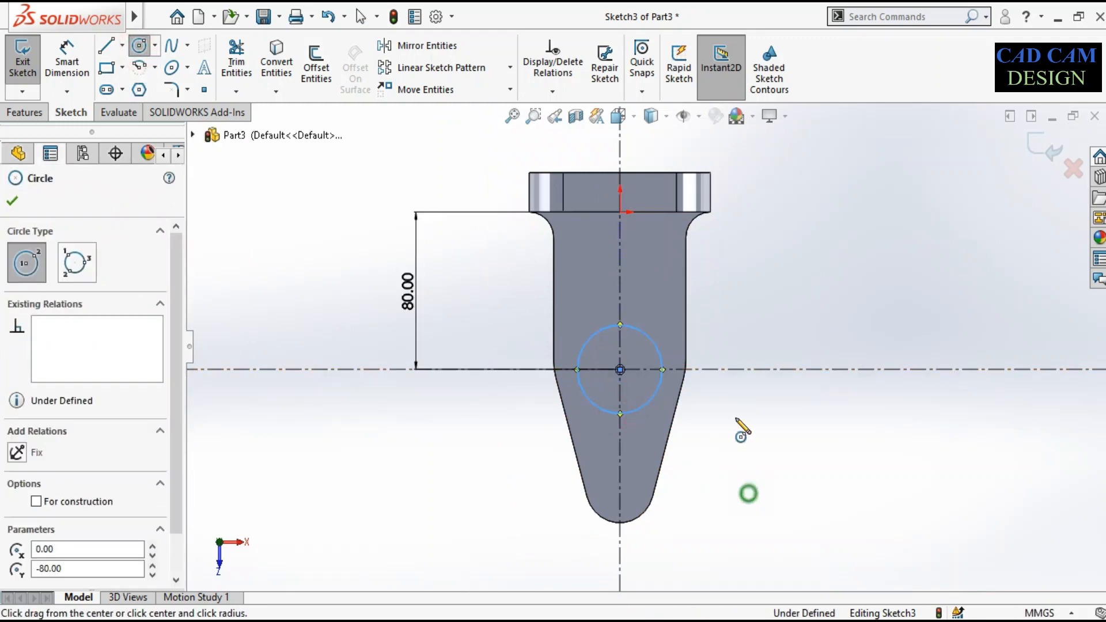
pyautogui.click(660, 361)
pyautogui.click(735, 334)
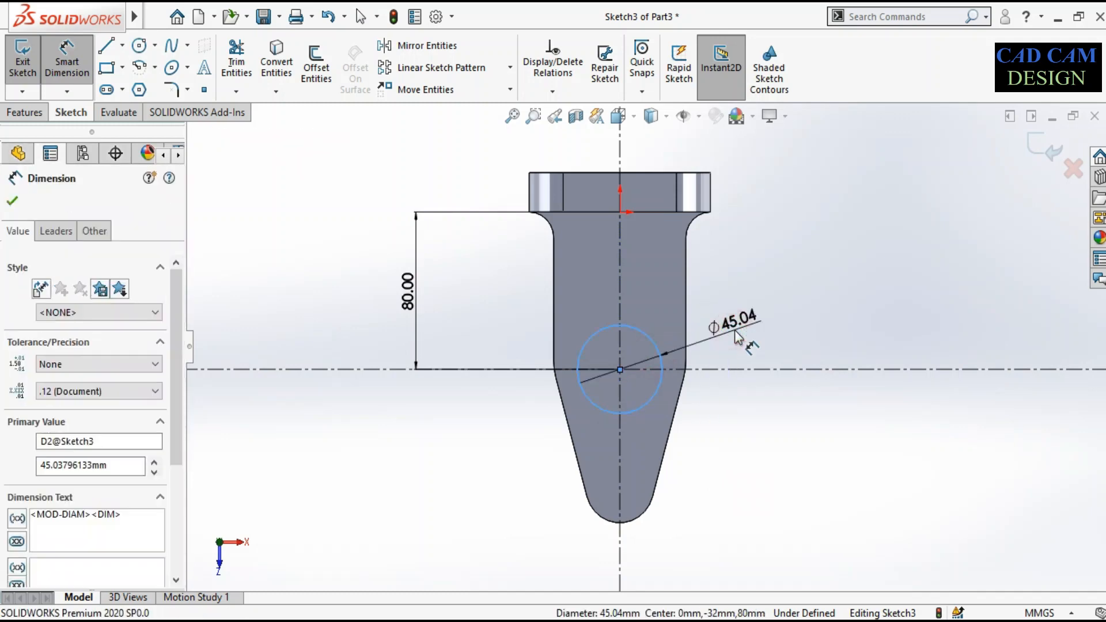
pyautogui.click(738, 337)
pyautogui.write('35')
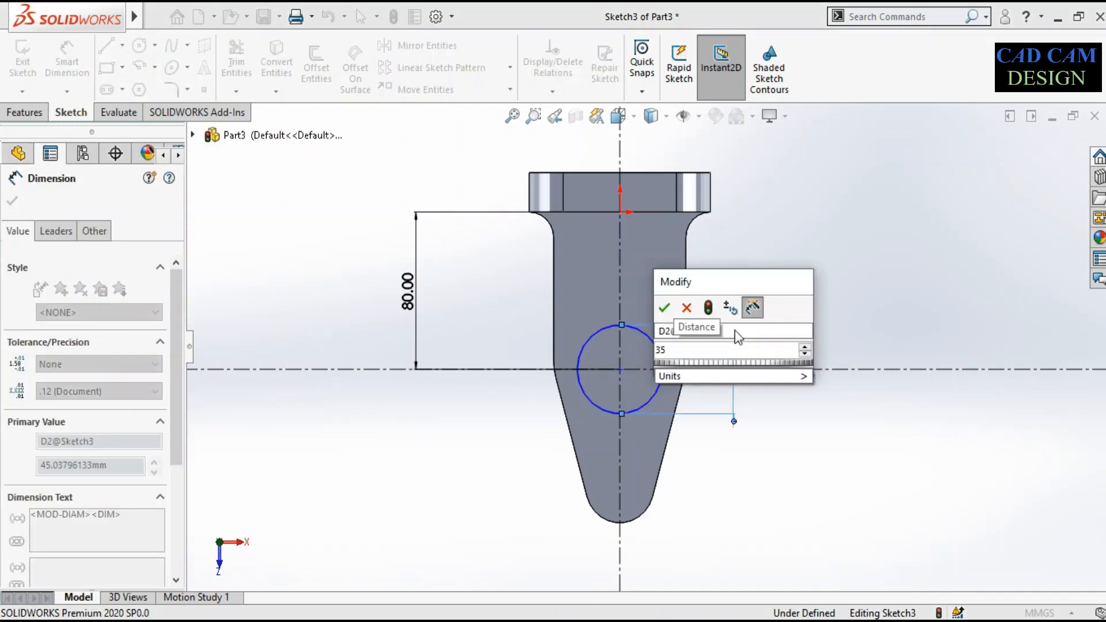
pyautogui.press('BackSpace')
pyautogui.press('BackSpace')
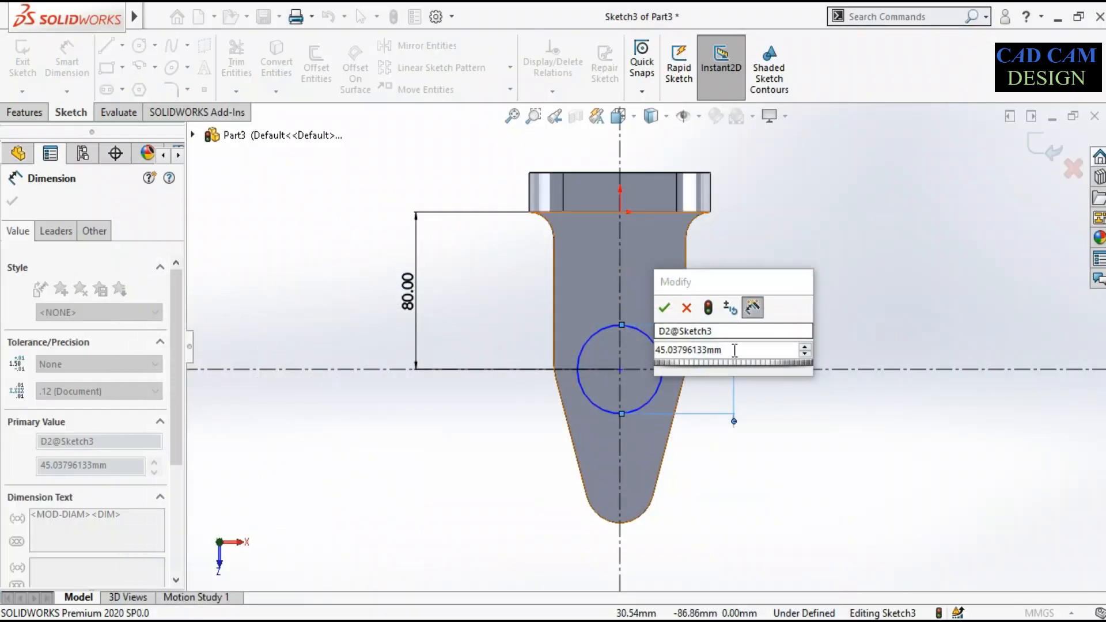
pyautogui.doubleClick(736, 350)
pyautogui.write('50')
pyautogui.press('Return')
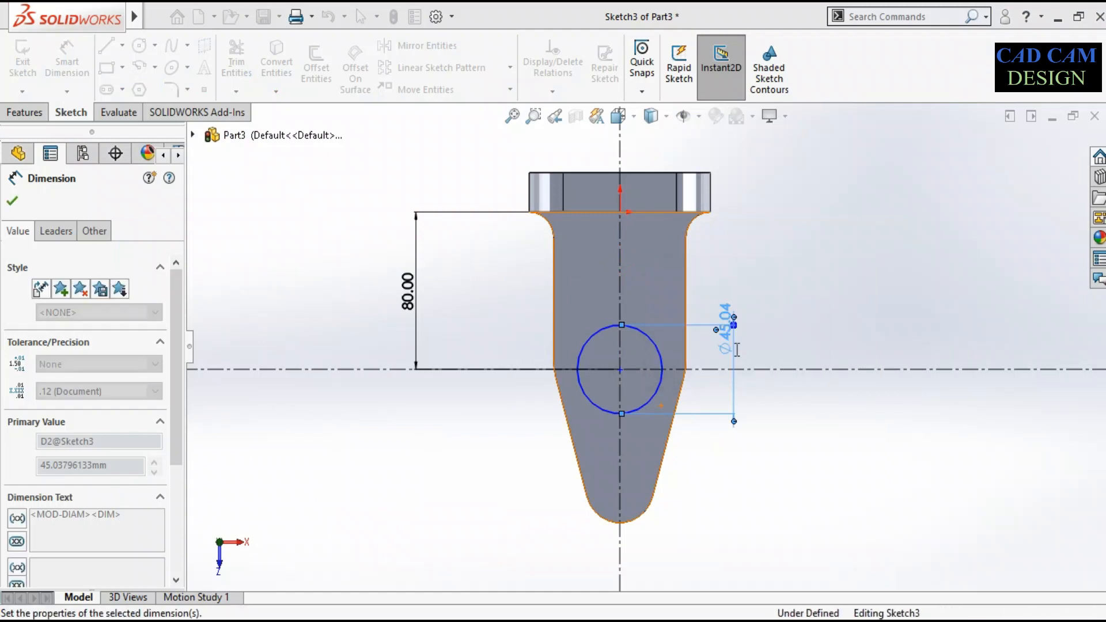
# Step: Finish the sketch and extrude the 50 mm circle upward 40 mm as a boss merged with the base
pyautogui.click(1048, 147)
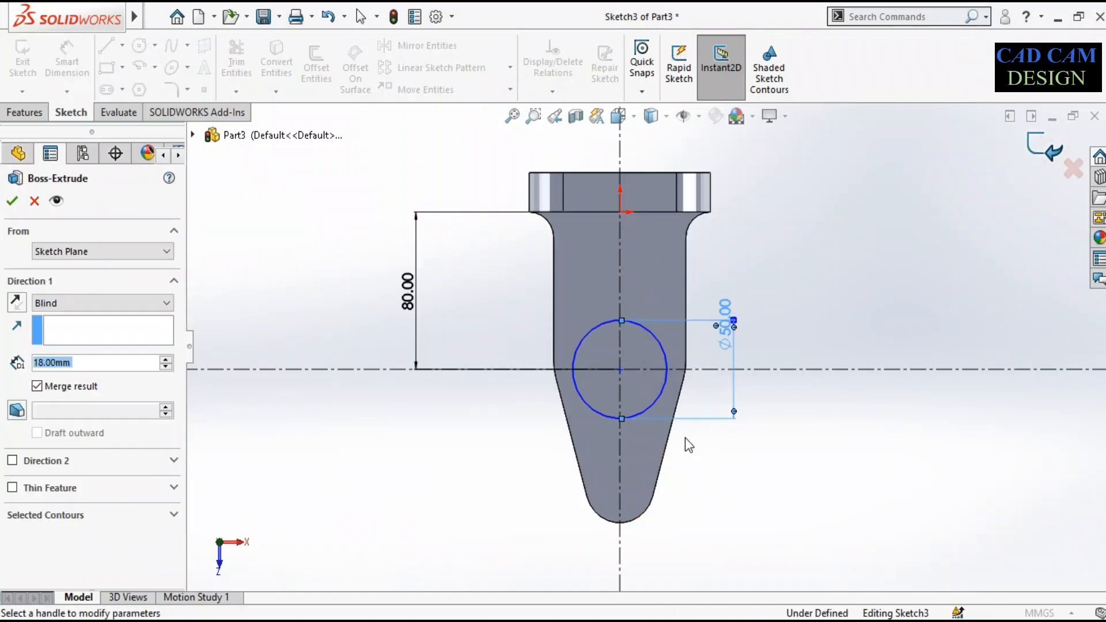
pyautogui.moveTo(674, 438); pyautogui.dragTo(633, 264, button='middle')
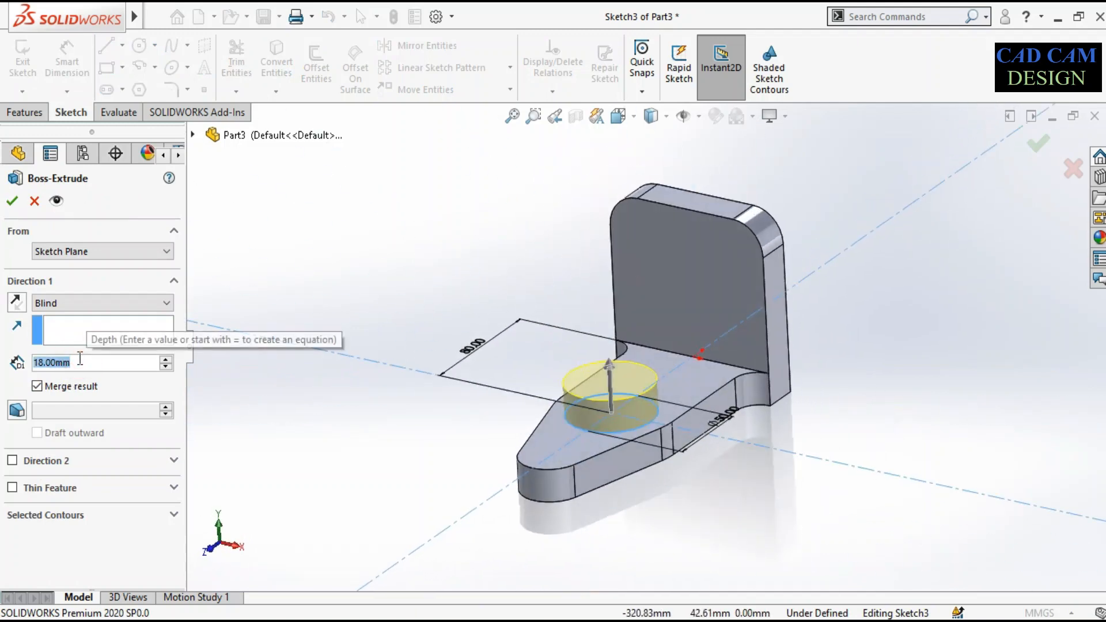
pyautogui.write('40')
pyautogui.press('Return')
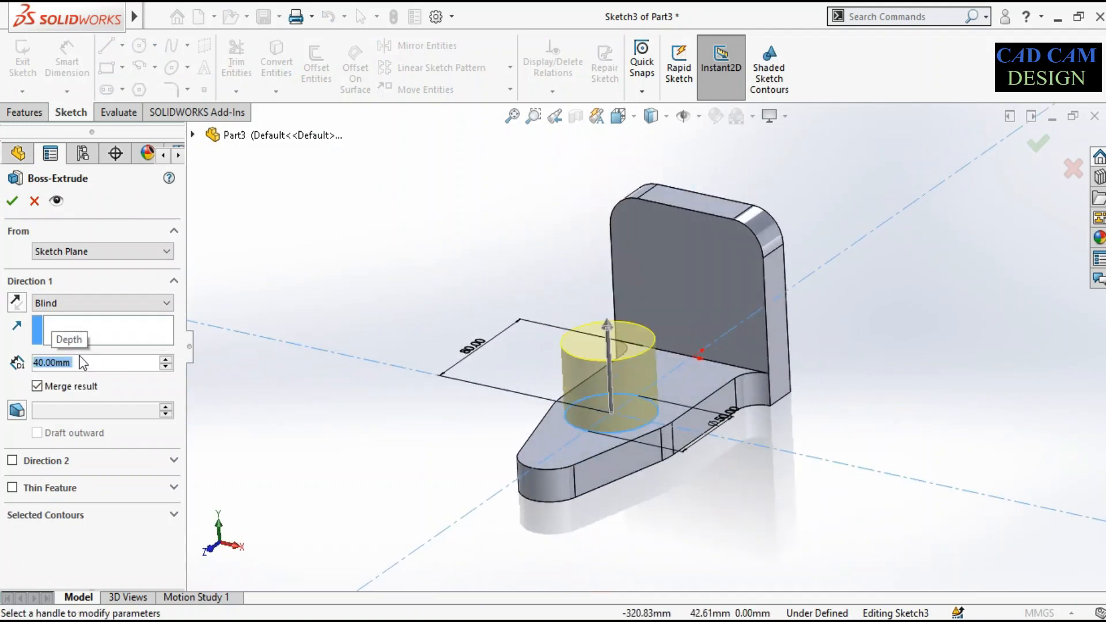
pyautogui.click(12, 201)
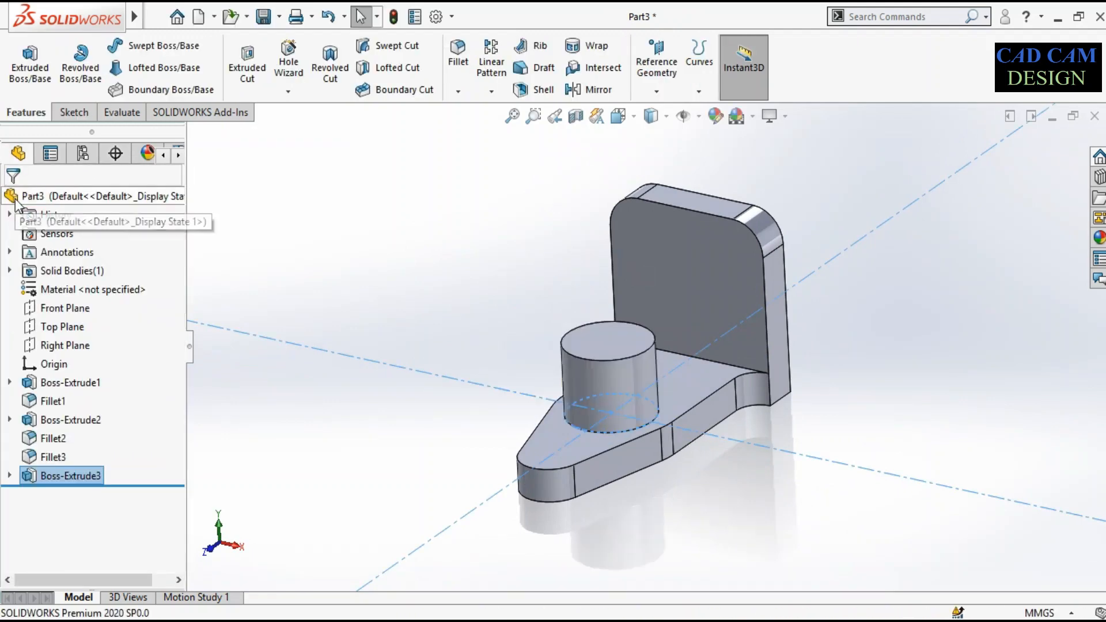
# Step: Start a new sketch on the base's upper face around the cylindrical boss and view it straight on
pyautogui.scroll(-5, 657, 475)
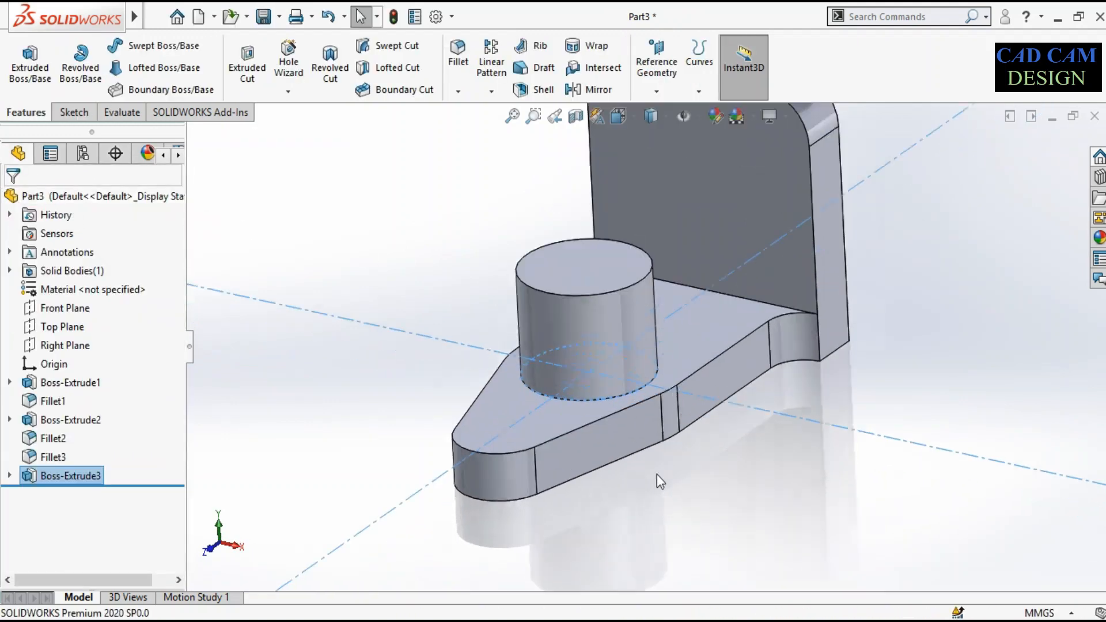
pyautogui.click(449, 394)
pyautogui.click(449, 394)
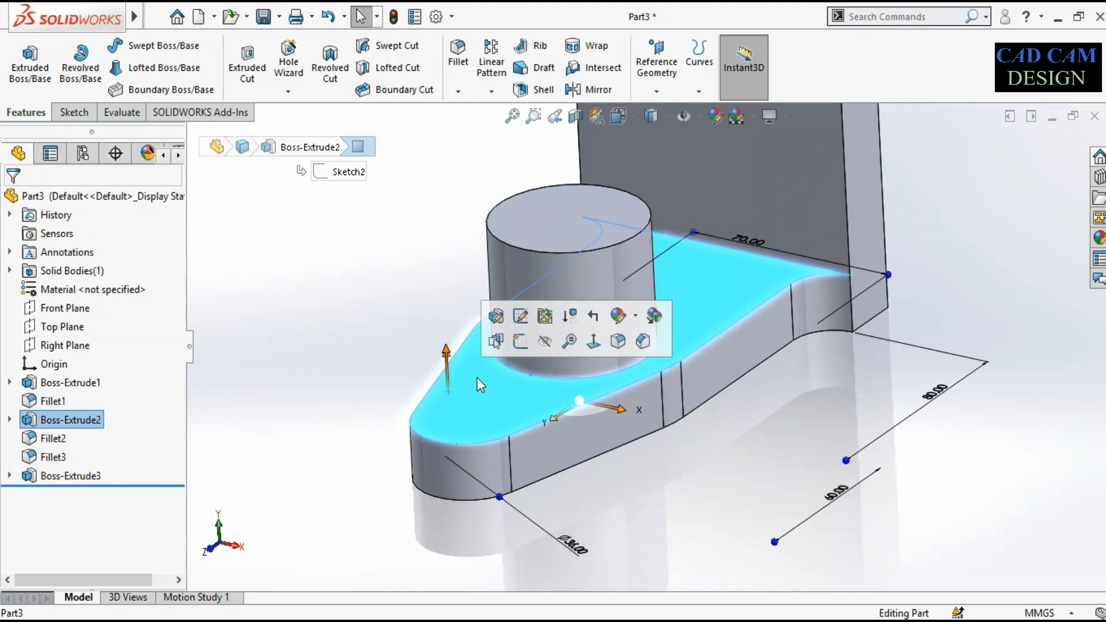
pyautogui.click(512, 328)
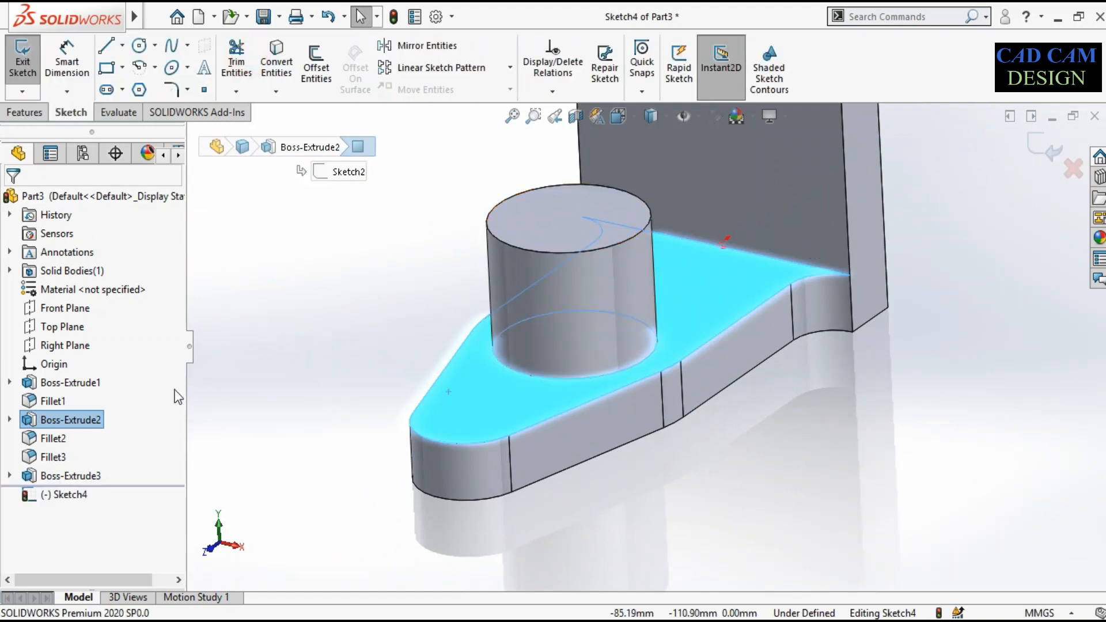
pyautogui.click(45, 497)
pyautogui.click(90, 471)
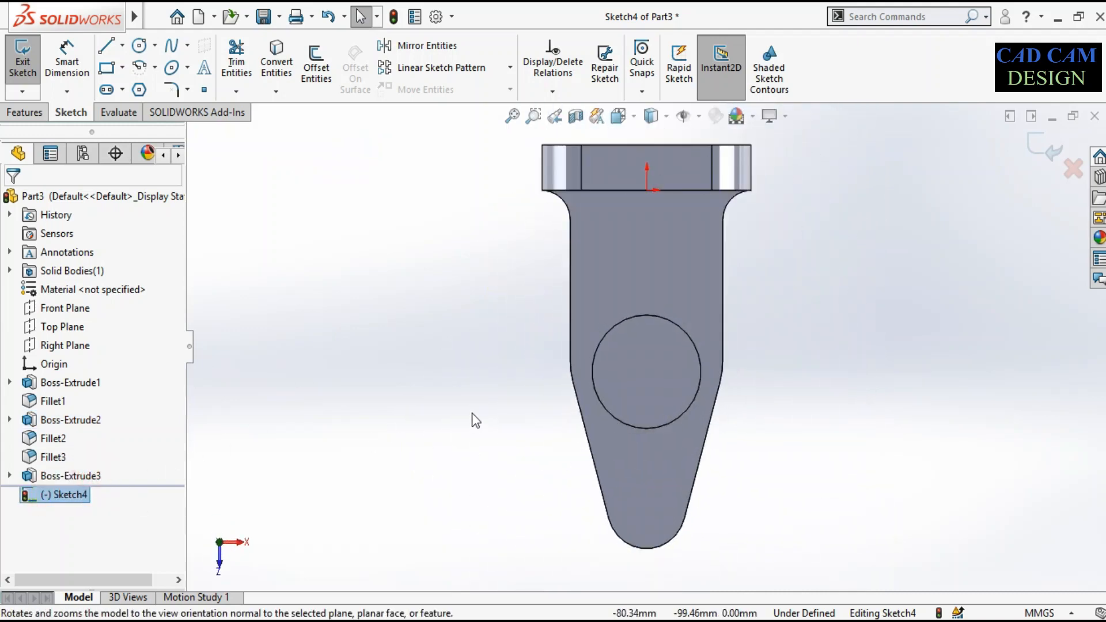
# Step: Sketch a circle about 29 mm in diameter, concentric with the cylindrical boss
pyautogui.click(139, 46)
pyautogui.scroll(-2, 690, 410)
pyautogui.scroll(-1, 690, 410)
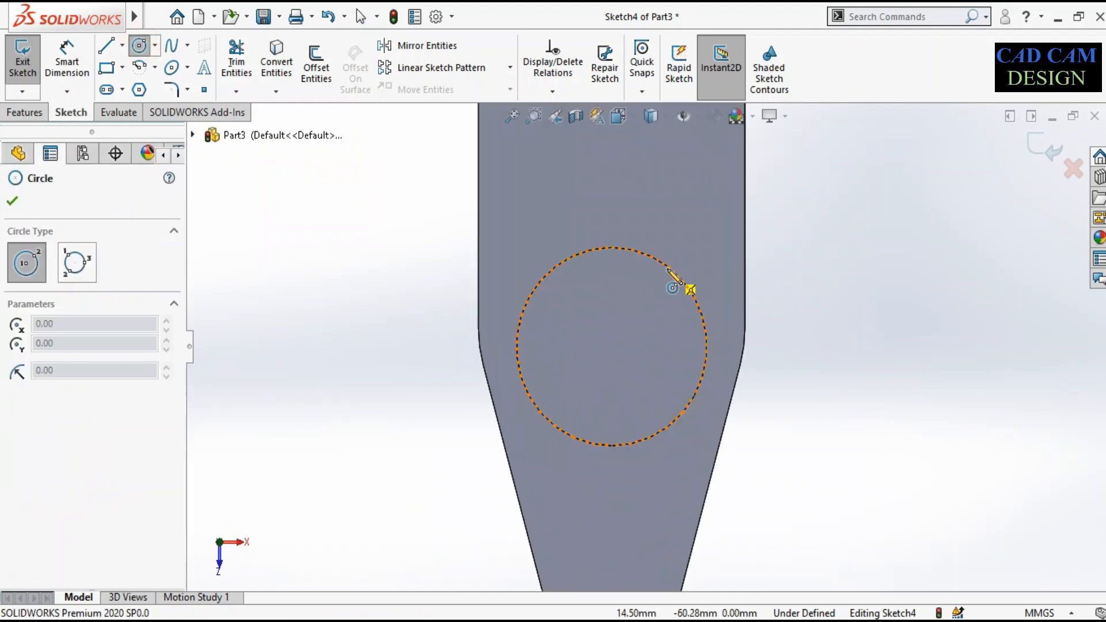
pyautogui.click(612, 347)
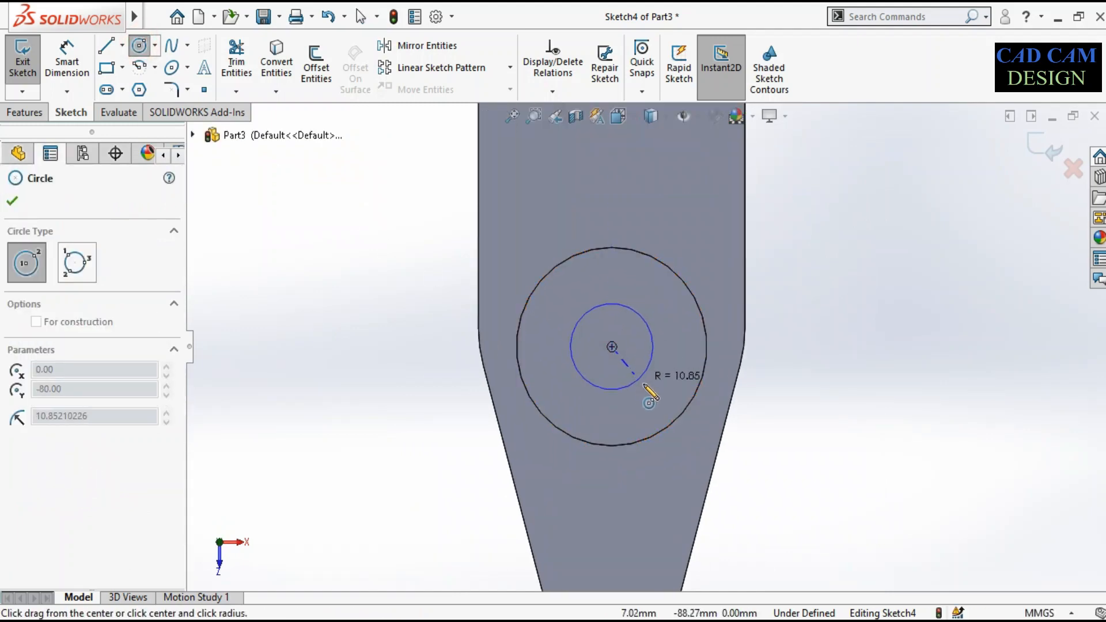
pyautogui.click(648, 390)
# Step: Dimension the inner circle's diameter as 28 mm
pyautogui.moveTo(789, 462); pyautogui.dragTo(785, 417, button='right')
pyautogui.click(661, 320)
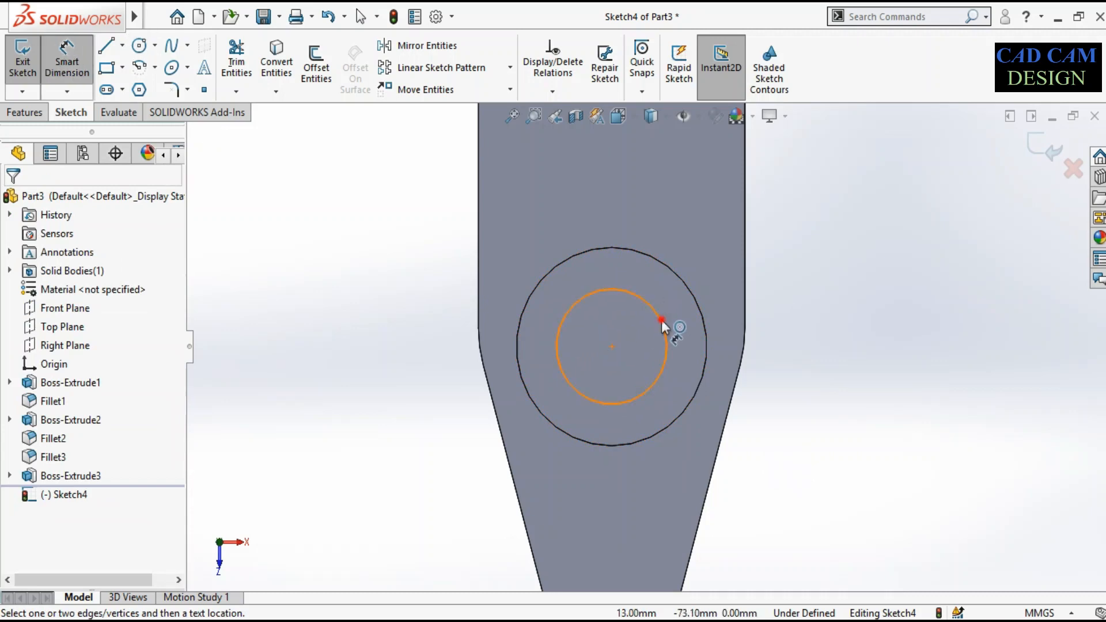
pyautogui.click(786, 244)
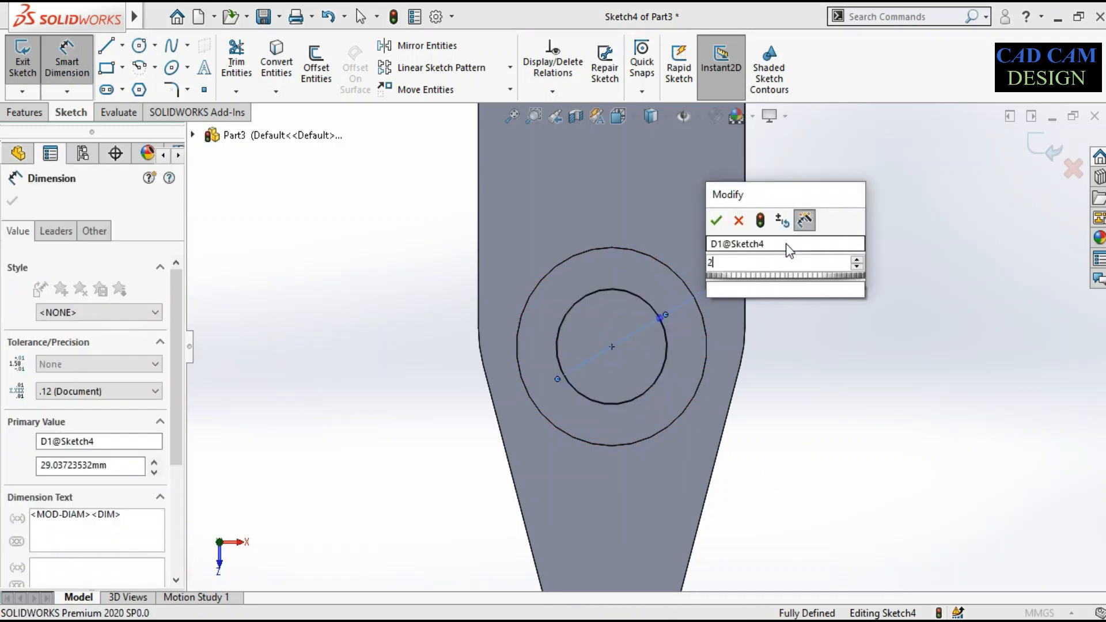
pyautogui.press('Return')
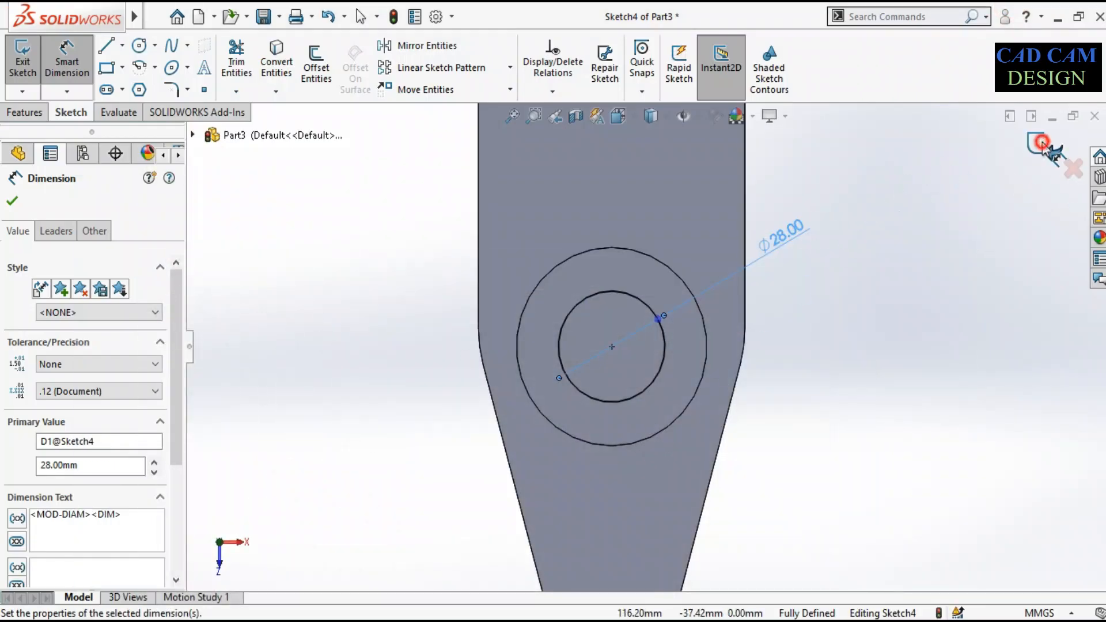
# Step: Finish the sketch and extrude-cut the 28 mm circle with Through All - Both, through the boss and the base
pyautogui.click(1042, 143)
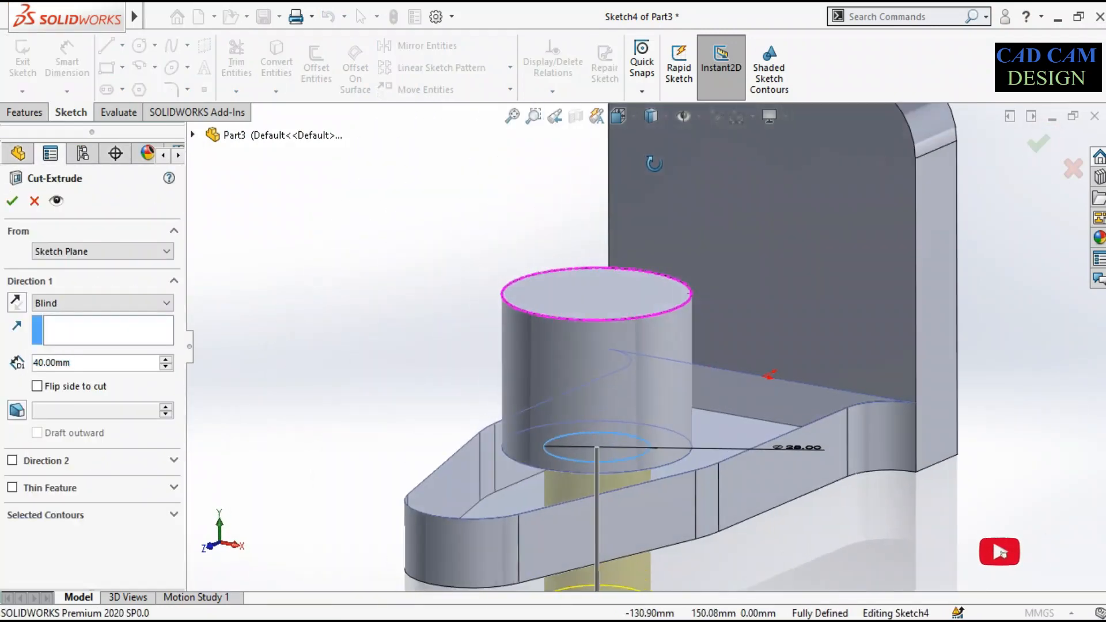
pyautogui.moveTo(654, 164); pyautogui.dragTo(614, 219, button='middle')
pyautogui.scroll(3, 648, 340)
pyautogui.scroll(-3, 693, 458)
pyautogui.moveTo(588, 332)
pyautogui.mouseDown(button='middle')
pyautogui.moveTo(596, 316)
pyautogui.moveTo(594, 339)
pyautogui.mouseUp(button='middle')
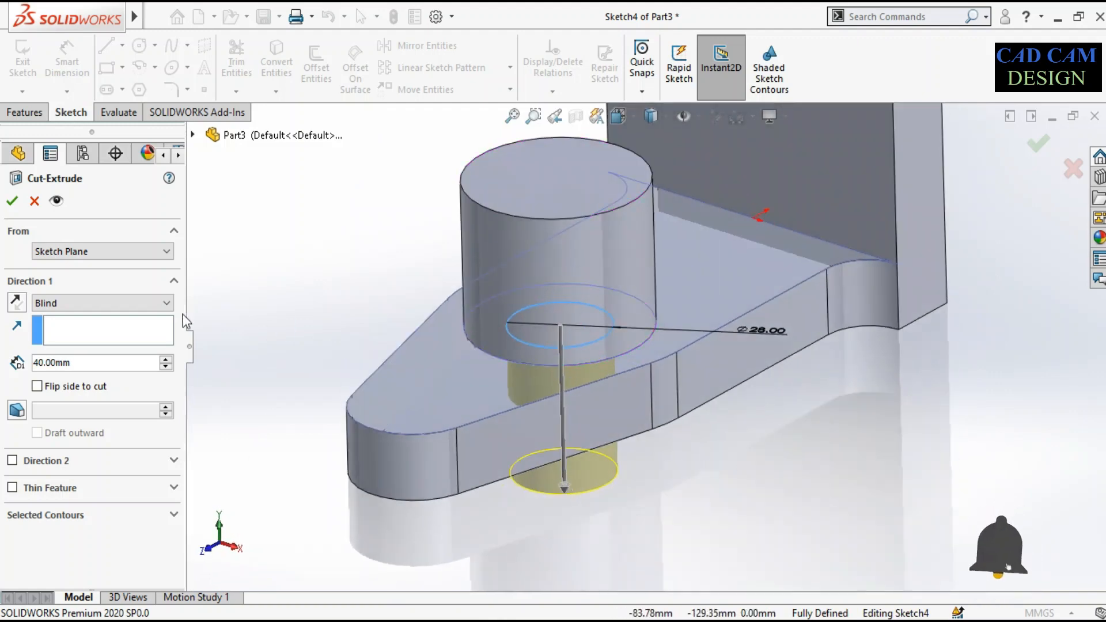
pyautogui.click(89, 304)
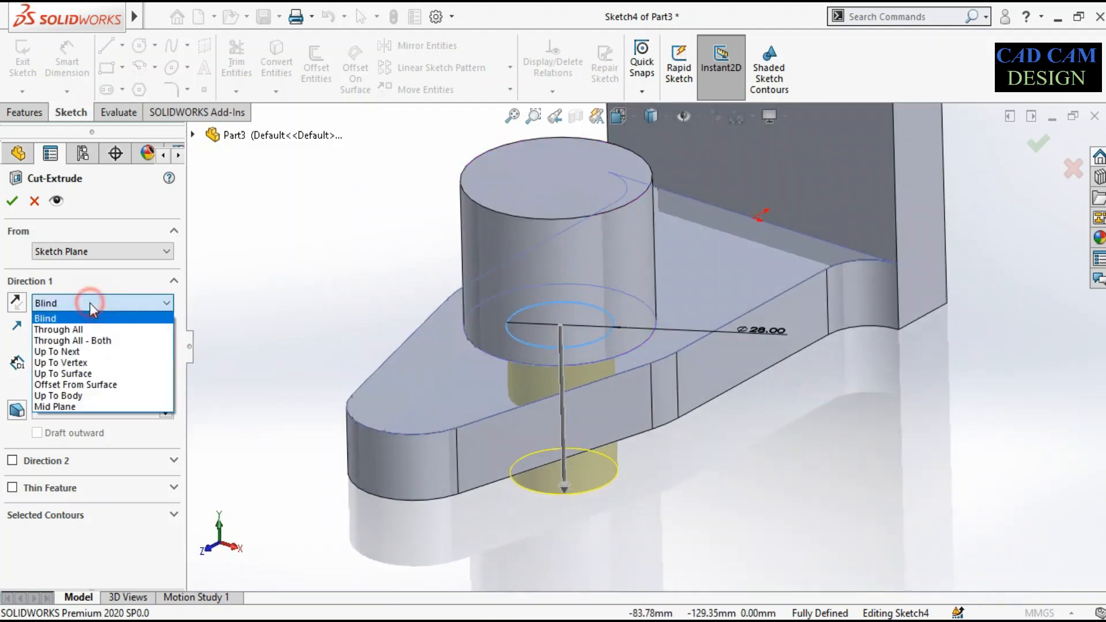
pyautogui.click(98, 343)
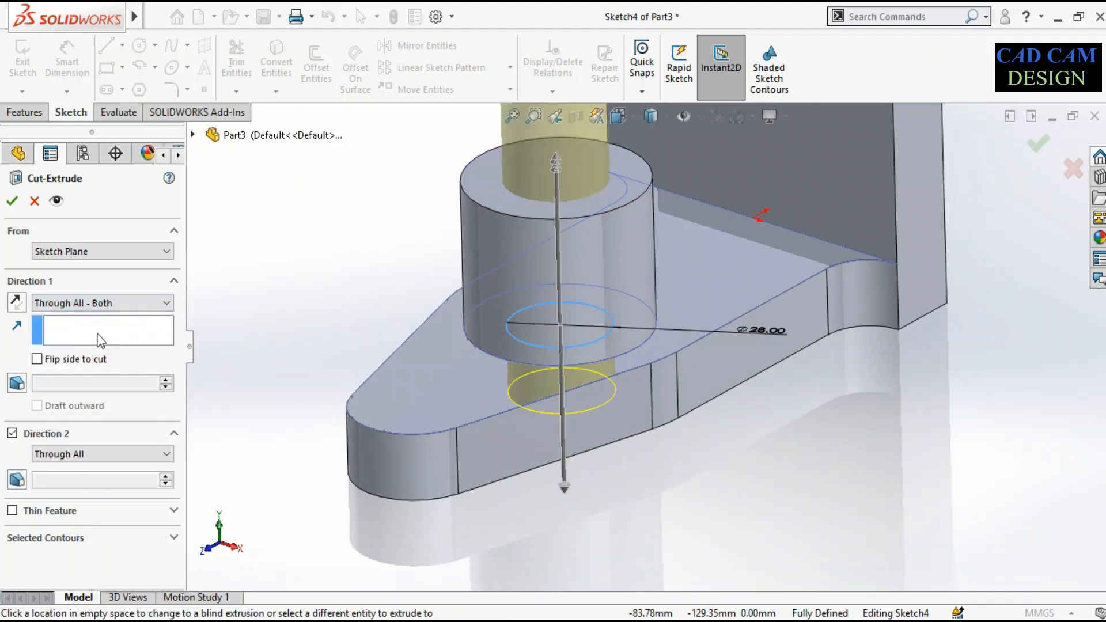
pyautogui.click(12, 201)
pyautogui.click(356, 276)
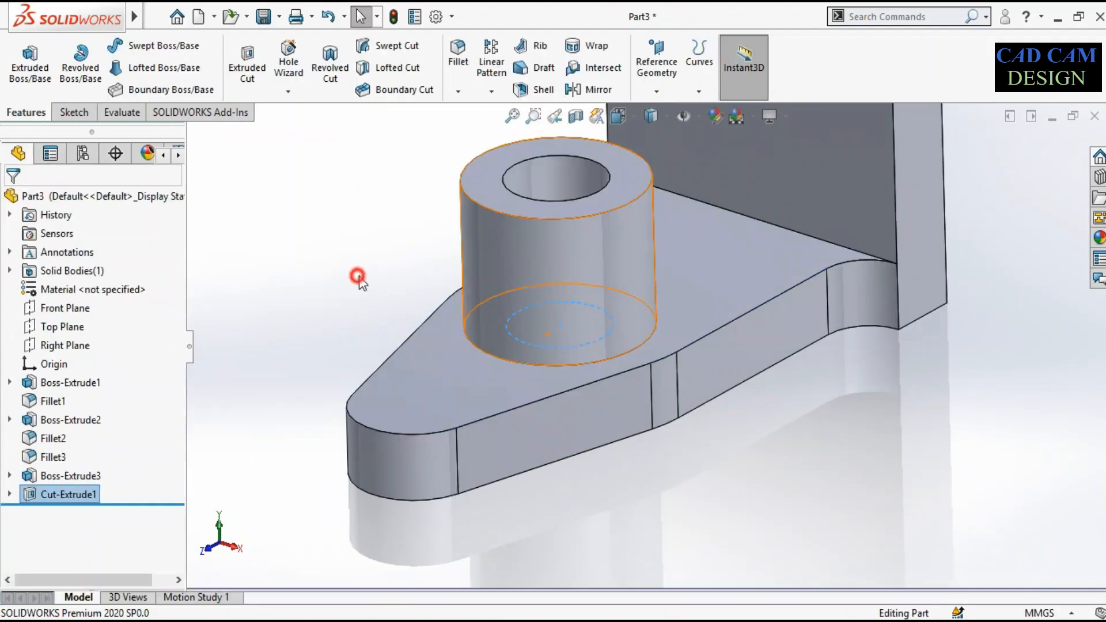
# Step: Check the EX.NO=53 drawing, start a new sketch on the Right Plane and view it straight on
pyautogui.scroll(4, 551, 340)
pyautogui.scroll(-2, 550, 339)
pyautogui.moveTo(552, 292); pyautogui.dragTo(536, 332, button='middle')
pyautogui.scroll(3, 536, 332)
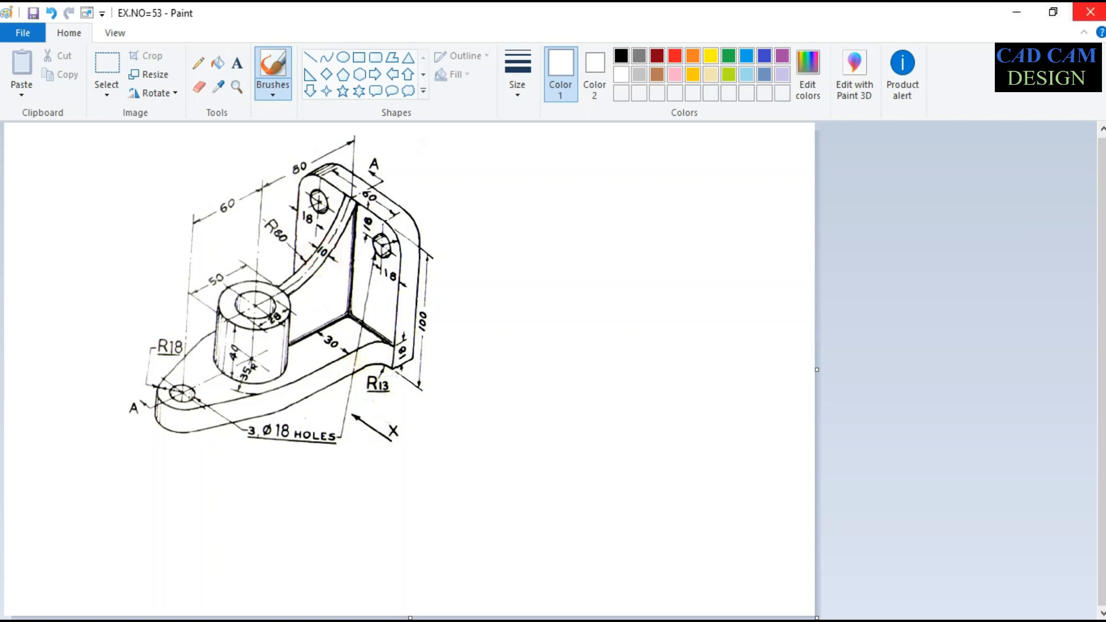
pyautogui.click(1017, 11)
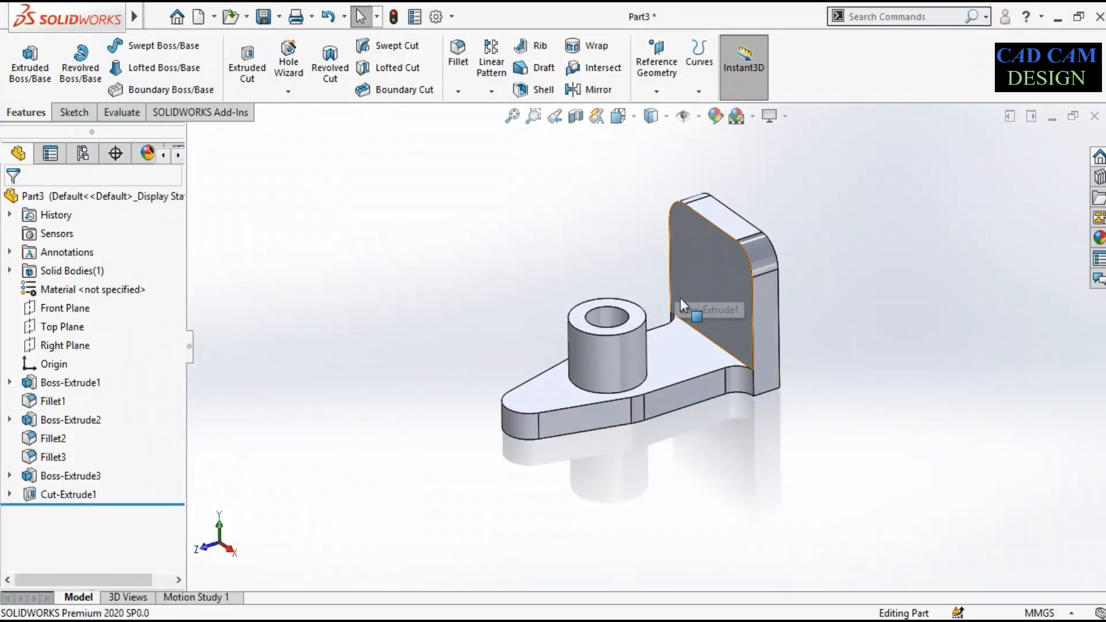
pyautogui.click(66, 346)
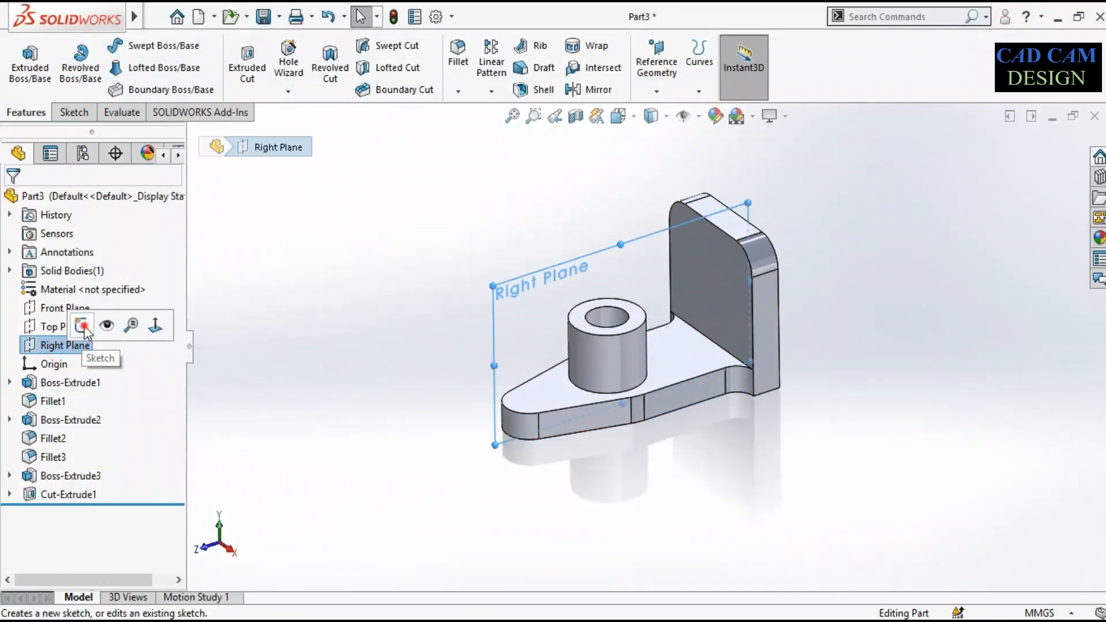
pyautogui.click(82, 326)
pyautogui.click(72, 511)
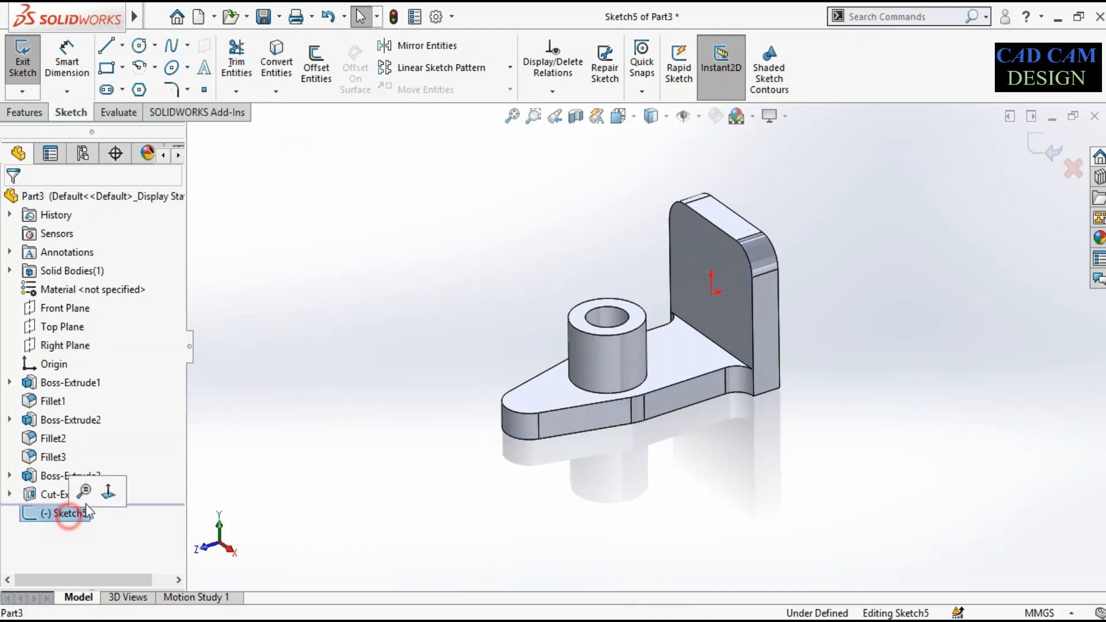
pyautogui.click(109, 489)
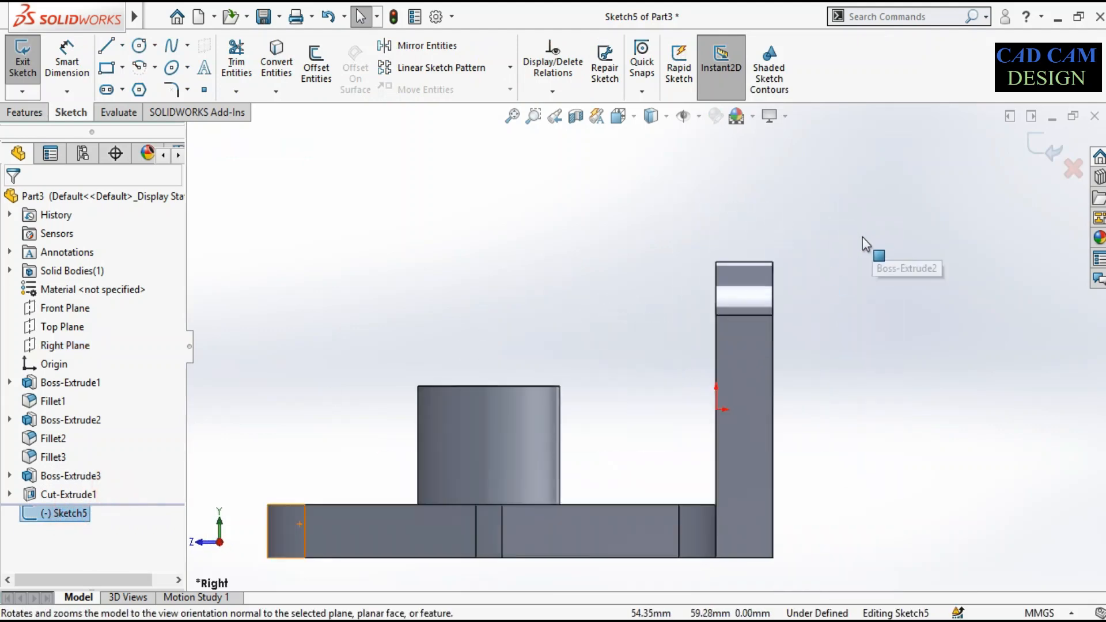
# Step: Sketch a vertical construction line about 8 mm long through the boss's upper corner on the side facing the upright plate
pyautogui.click(122, 45)
pyautogui.click(147, 84)
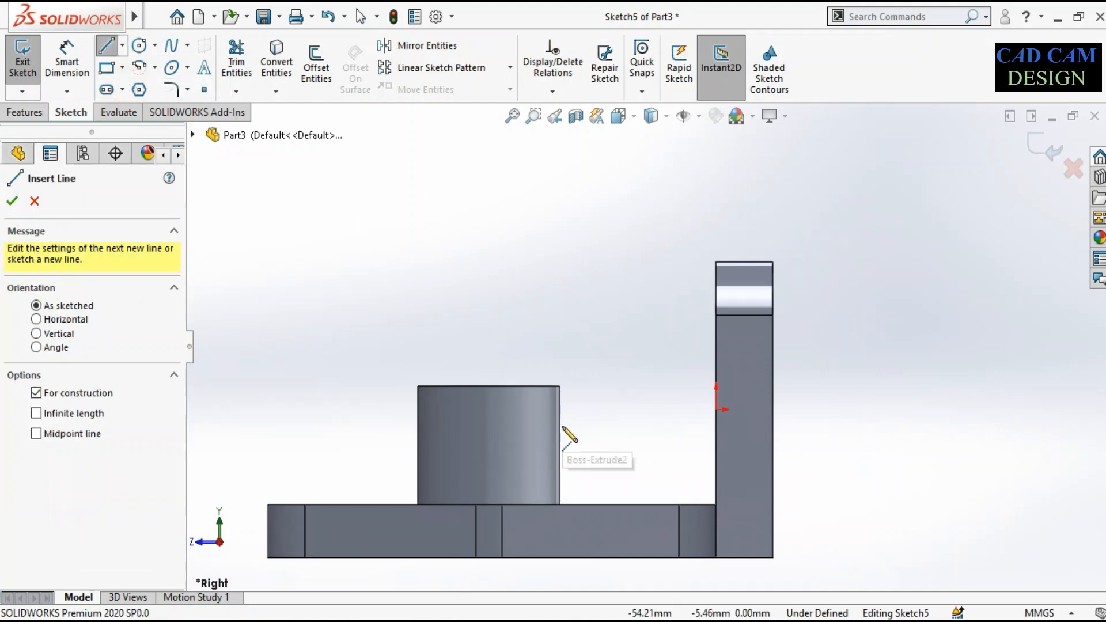
pyautogui.scroll(-5, 562, 421)
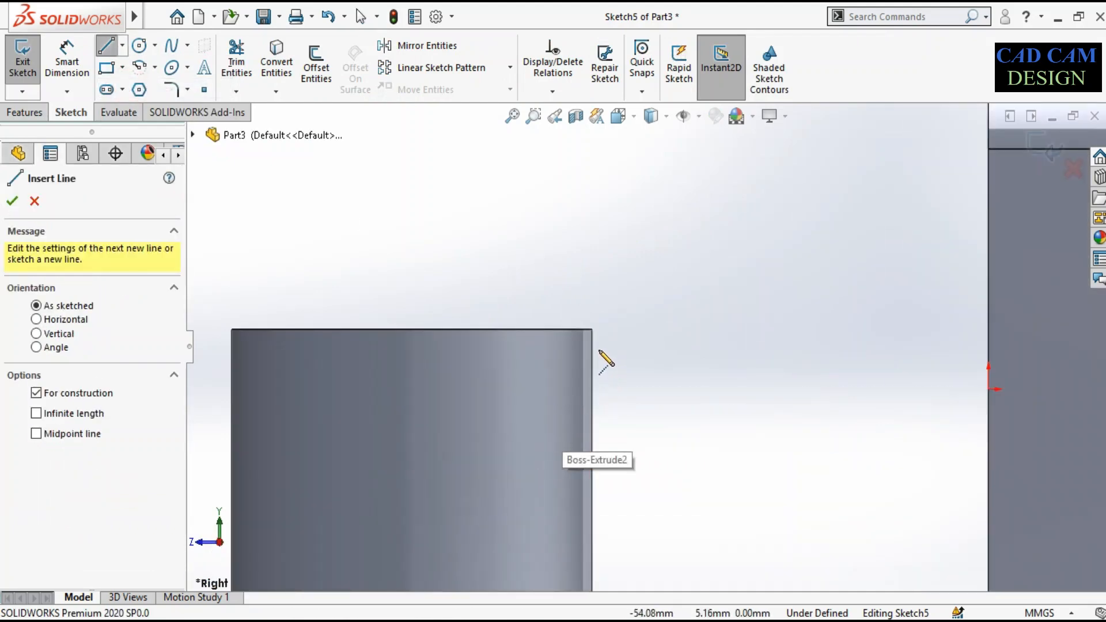
pyautogui.click(593, 329)
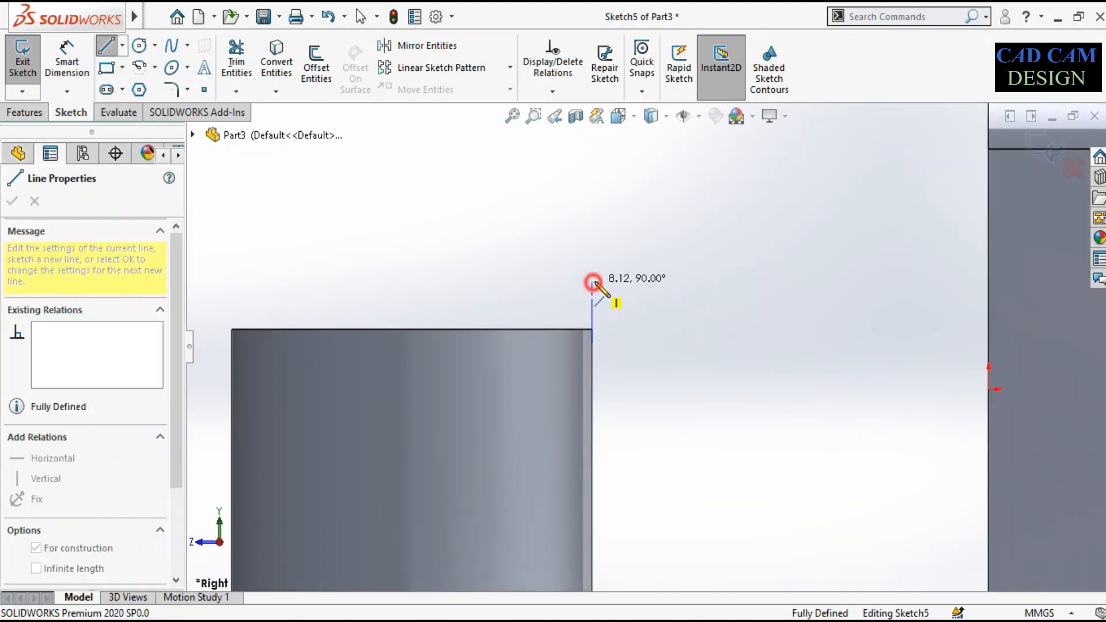
pyautogui.click(593, 282)
pyautogui.rightClick(627, 246)
pyautogui.click(646, 264)
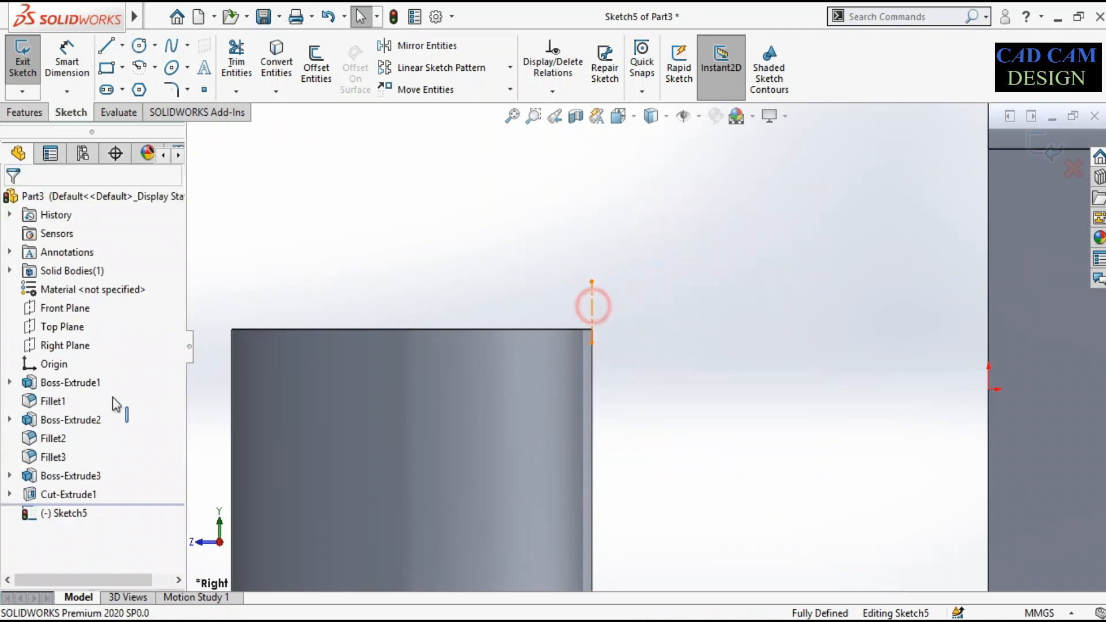
# Step: Set the vertical construction line to infinite length
pyautogui.click(73, 489)
pyautogui.press('f')
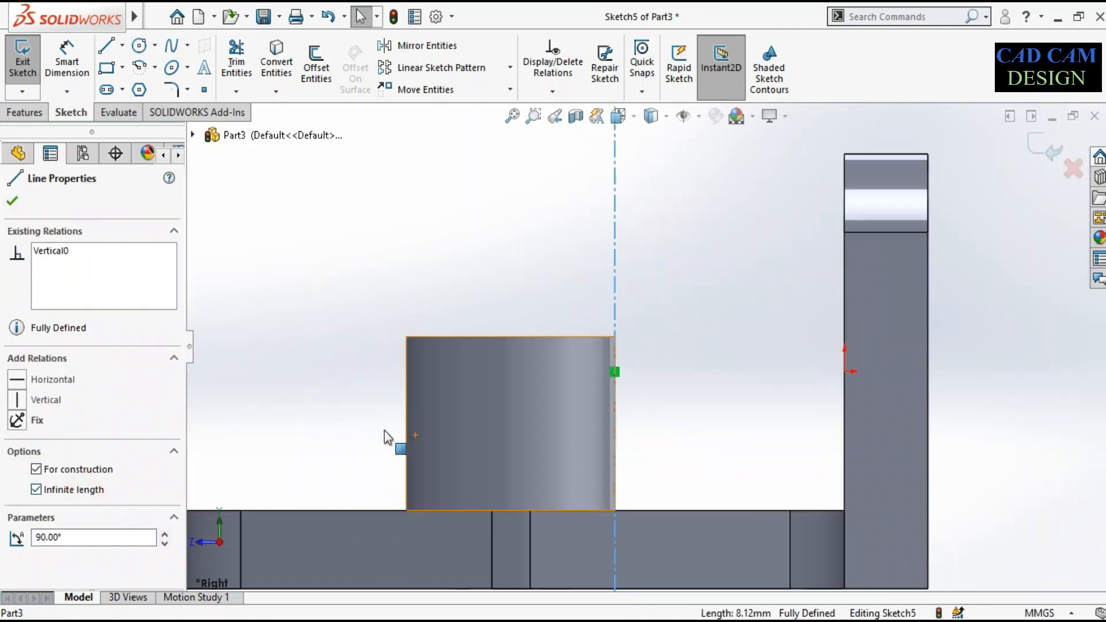
pyautogui.click(406, 314)
pyautogui.scroll(3, 412, 242)
pyautogui.click(412, 242)
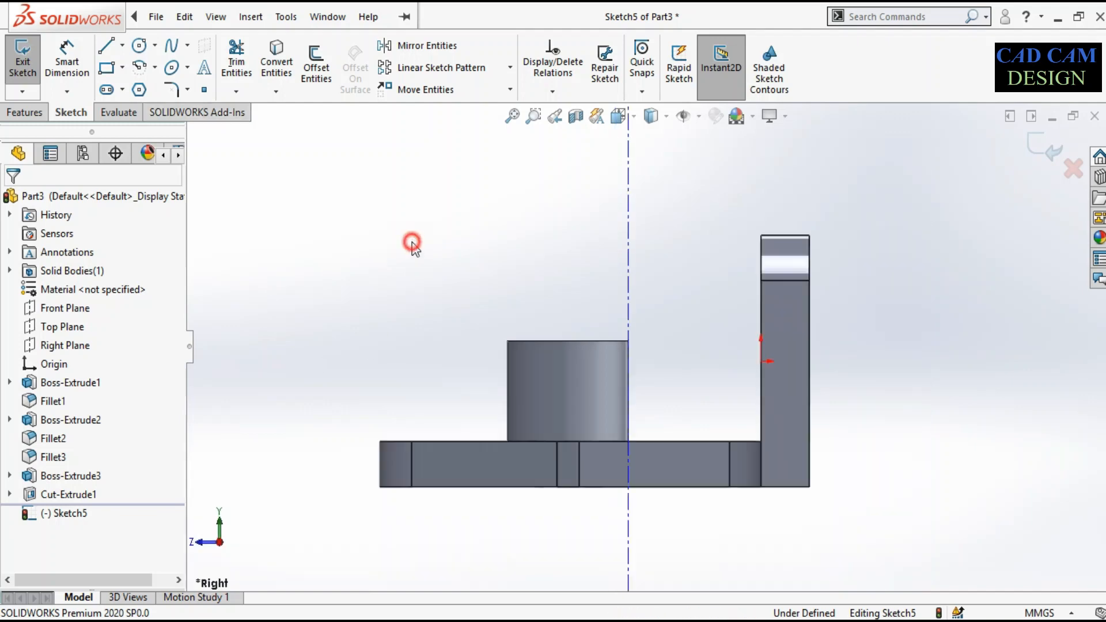
# Step: Place a sketch point on the construction line about 55 mm above the boss's top edge
pyautogui.click(204, 89)
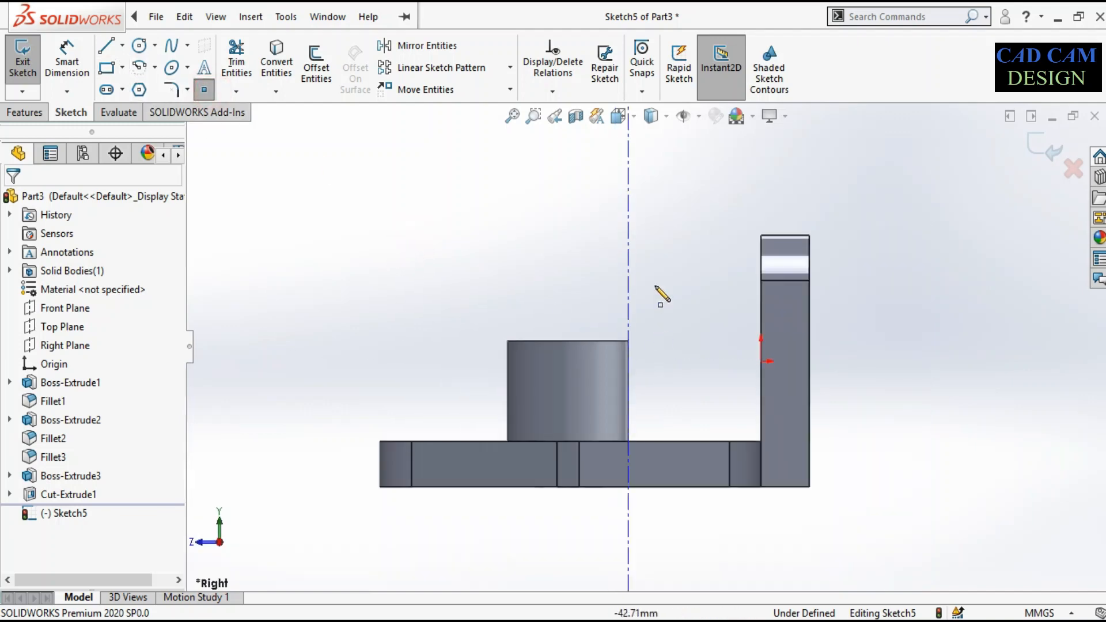
pyautogui.click(628, 202)
pyautogui.rightClick(651, 190)
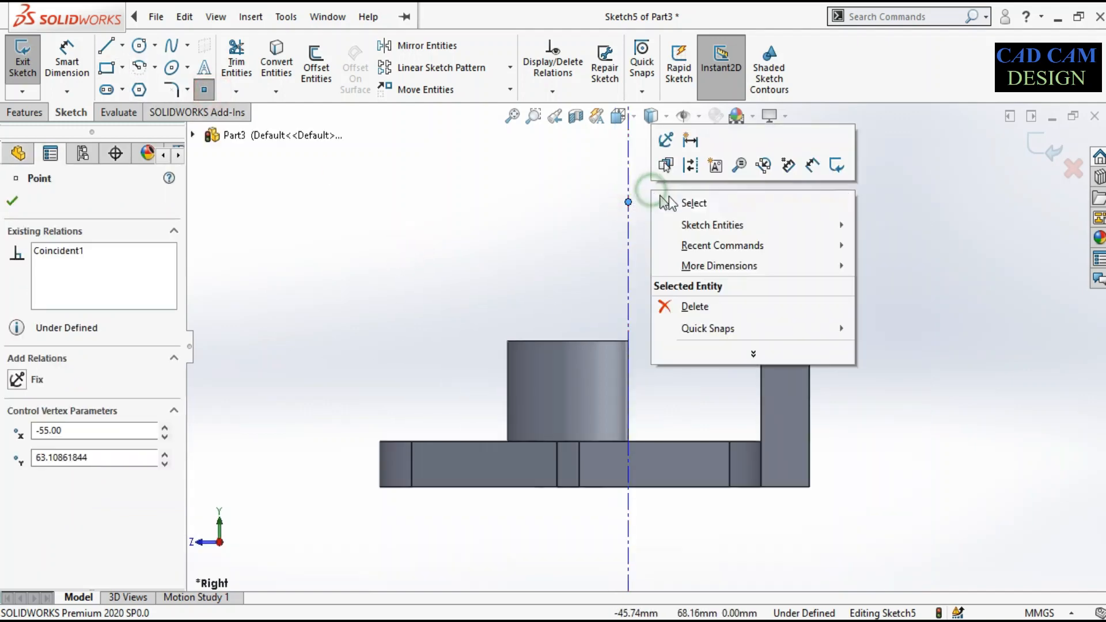
pyautogui.click(684, 202)
# Step: Dimension the sketch point 60 mm above the boss's top edge
pyautogui.click(67, 58)
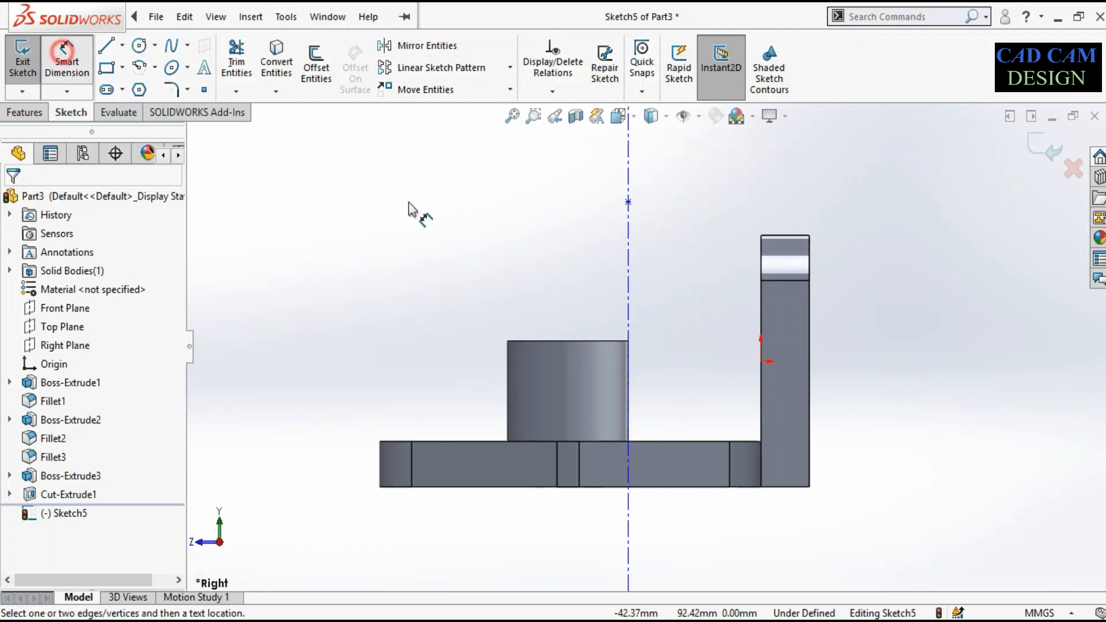
pyautogui.click(628, 201)
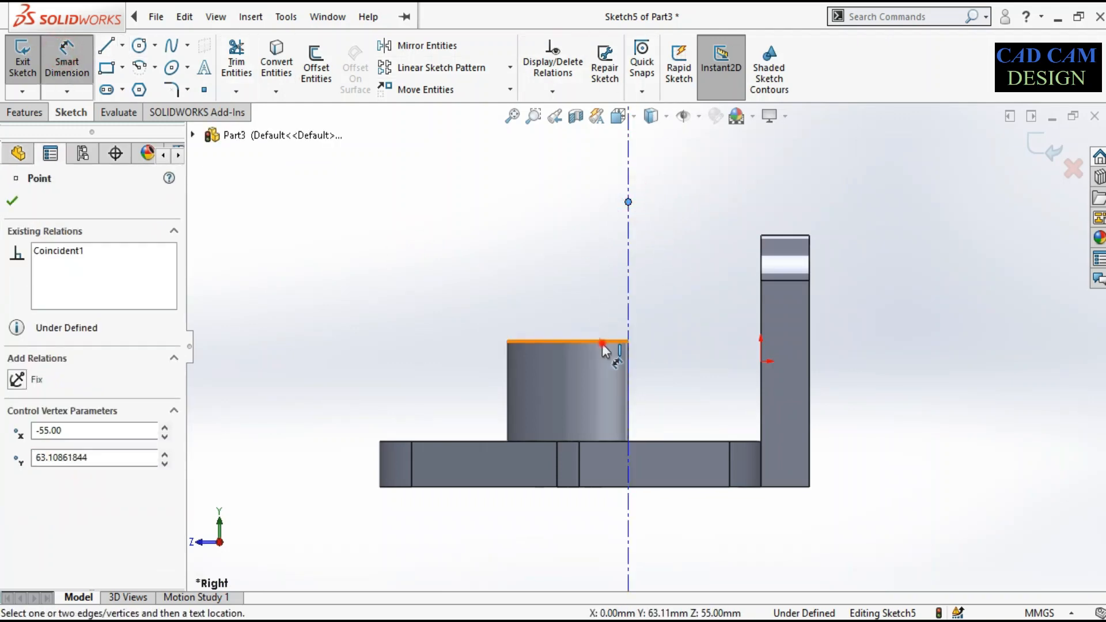
pyautogui.click(603, 343)
pyautogui.click(491, 293)
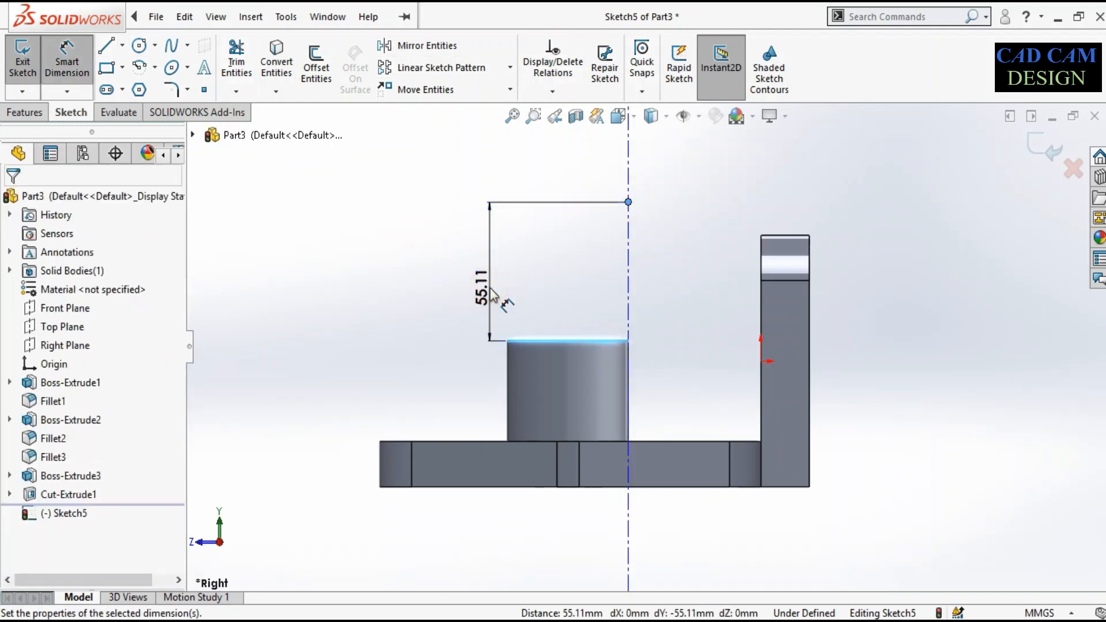
pyautogui.write('60')
pyautogui.press('Return')
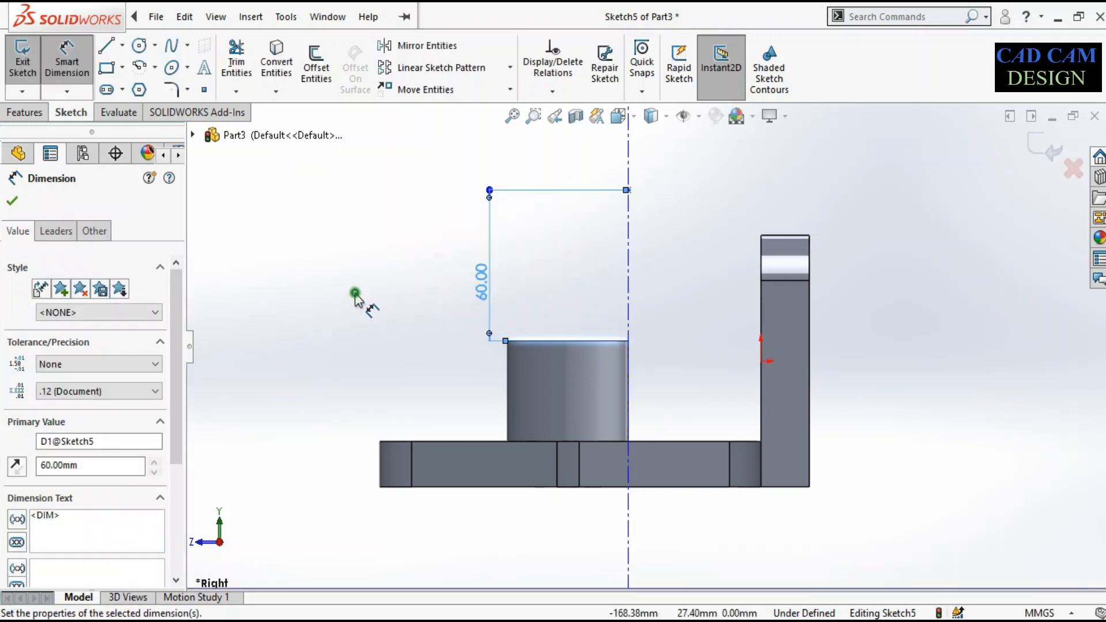
pyautogui.rightClick(356, 294)
pyautogui.click(378, 308)
# Step: Draw a centerpoint arc about the sketch point, 60 mm in radius, from the boss's upper corner about 66° round into the upright plate
pyautogui.click(144, 49)
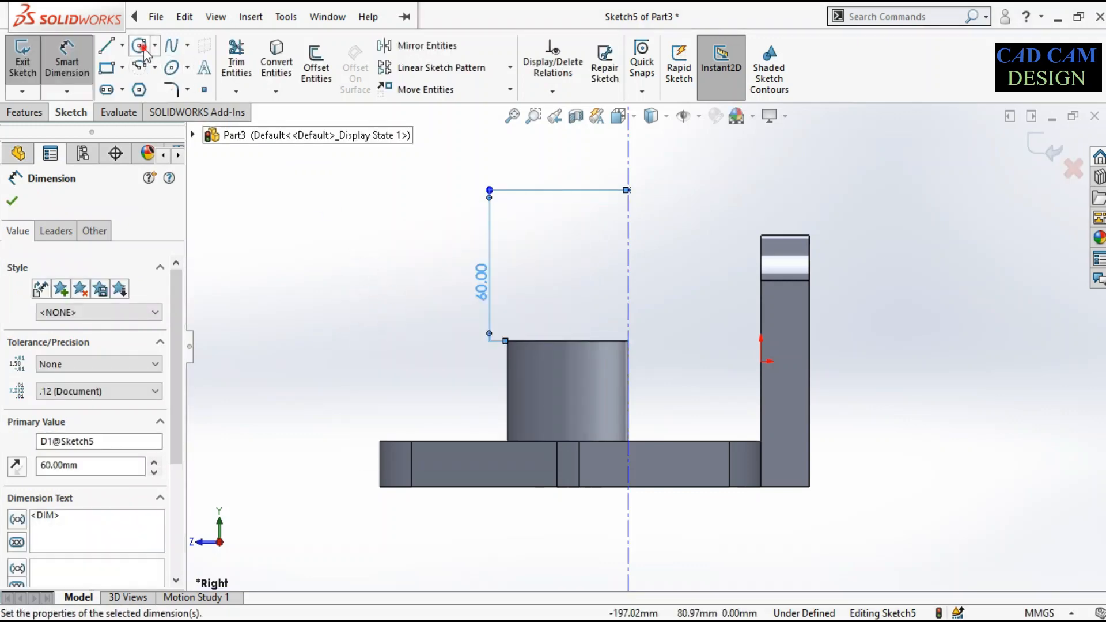
pyautogui.click(139, 67)
pyautogui.click(154, 68)
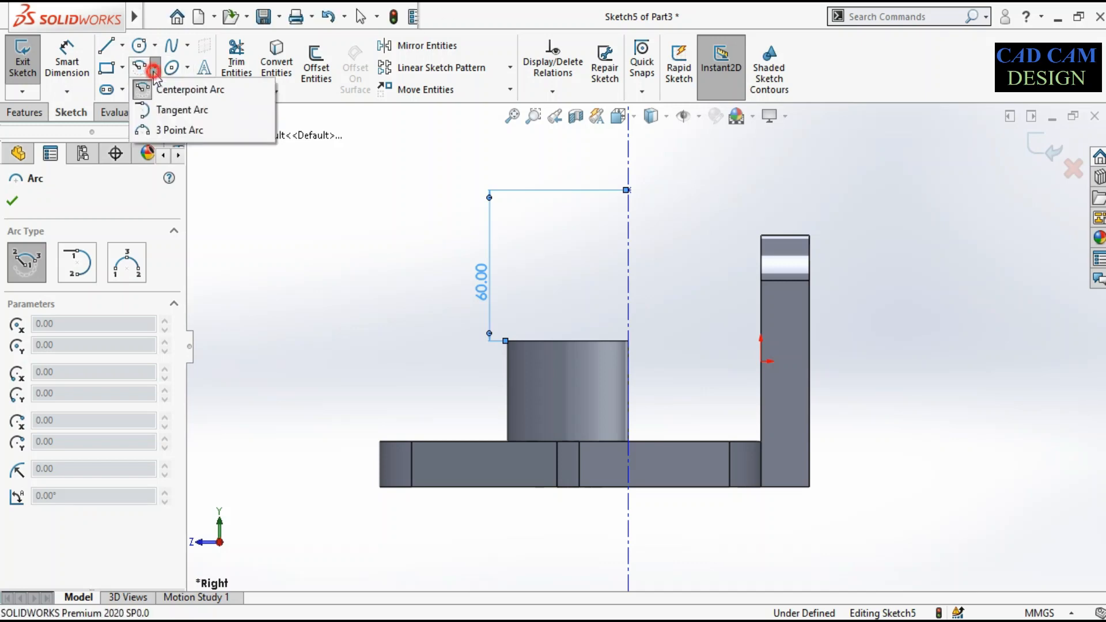
pyautogui.click(169, 92)
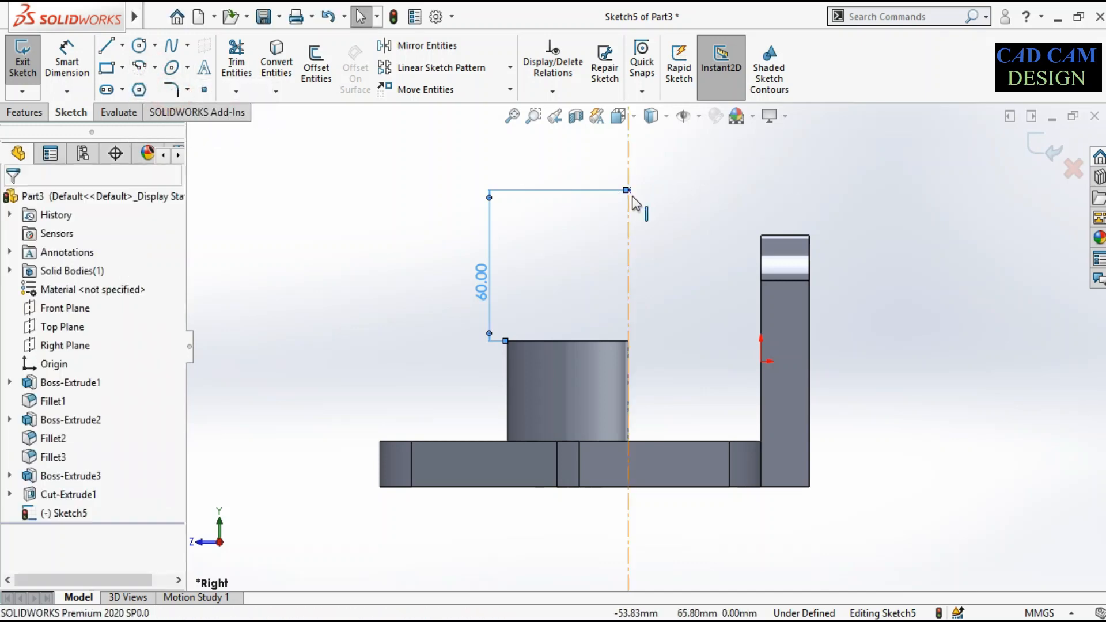
pyautogui.click(139, 67)
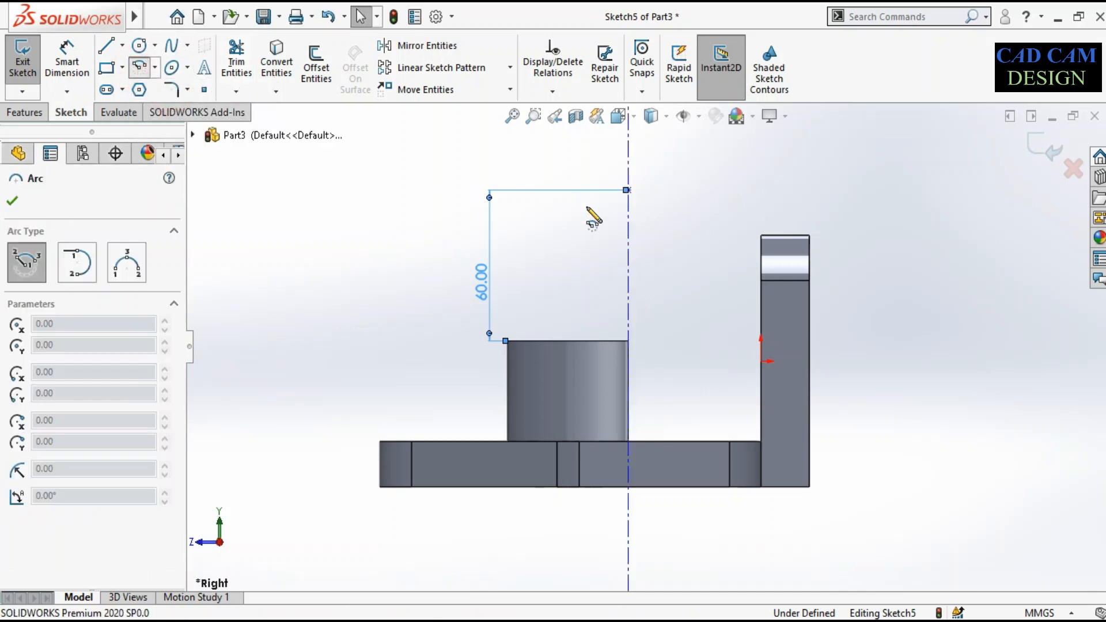
pyautogui.click(628, 190)
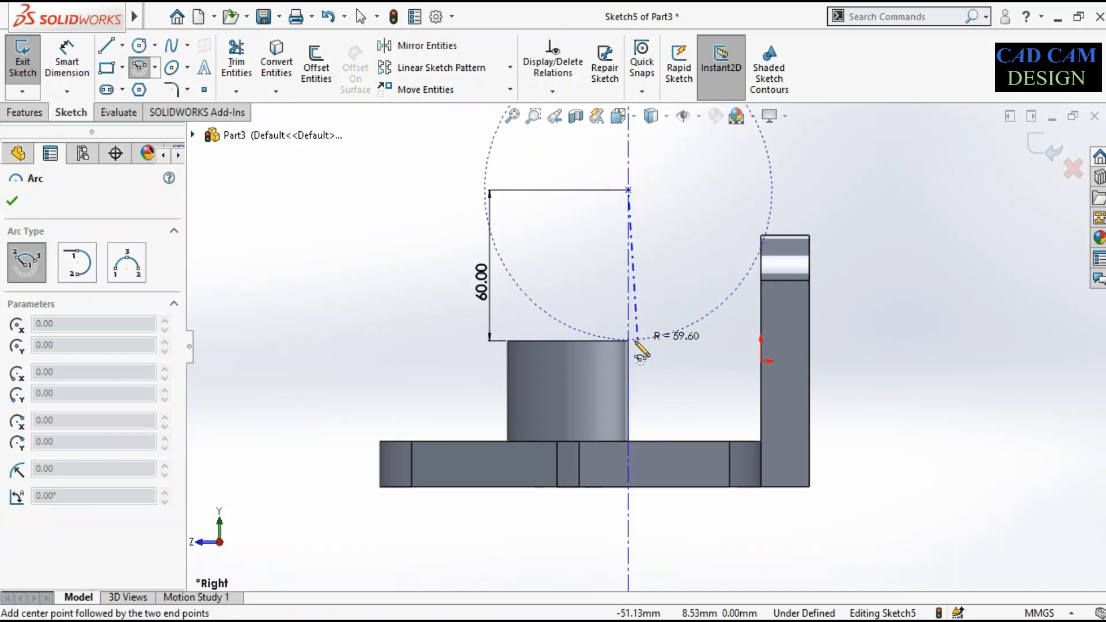
pyautogui.scroll(-3, 630, 344)
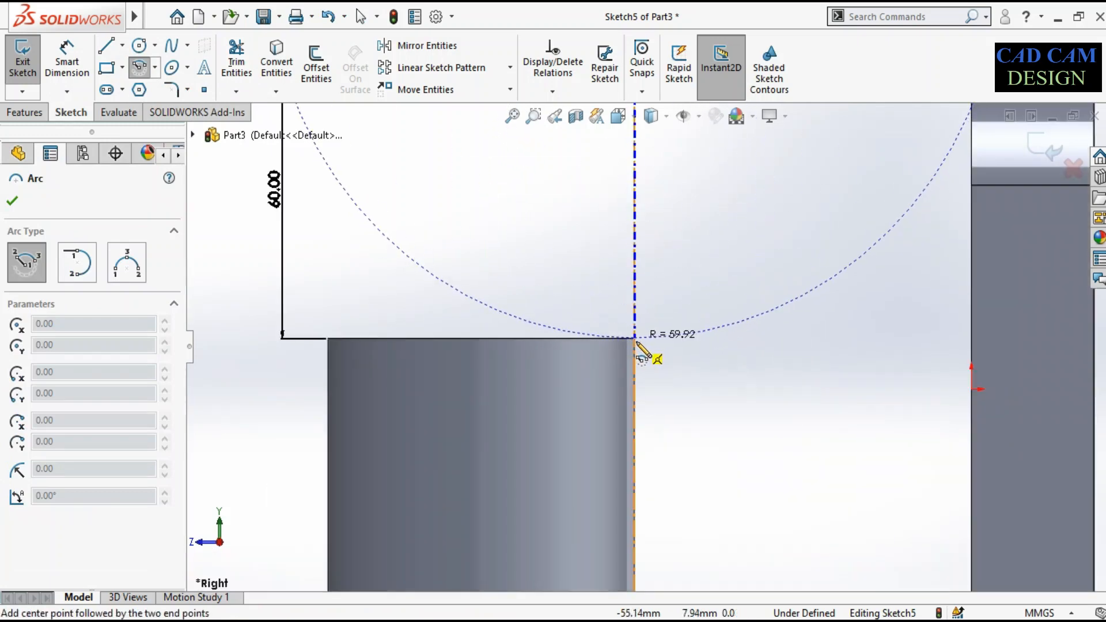
pyautogui.scroll(-2, 637, 341)
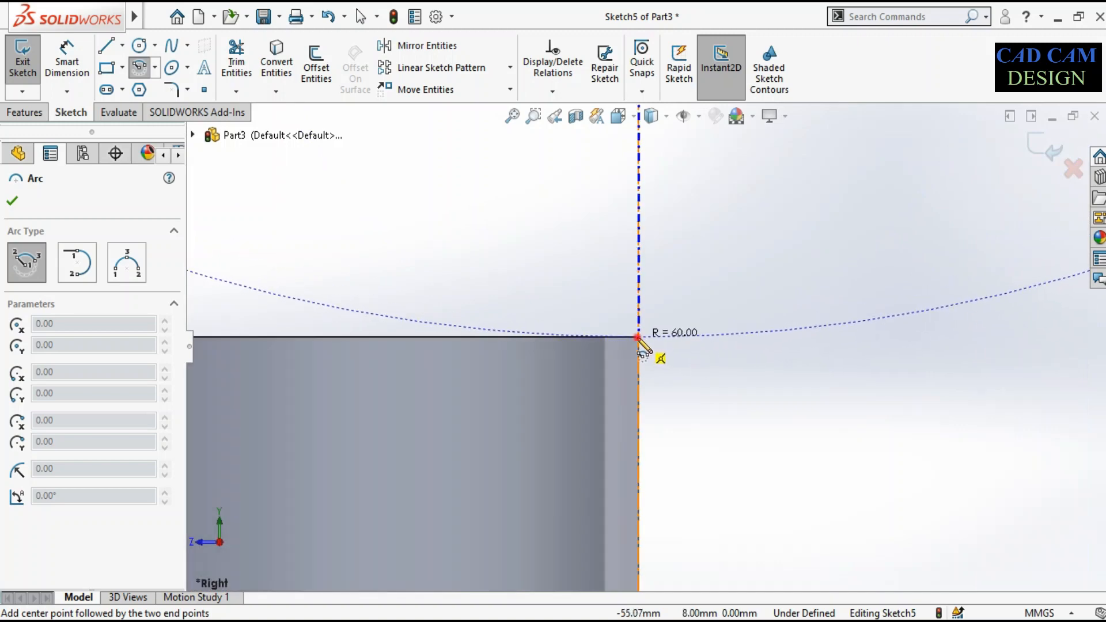
pyautogui.click(638, 337)
pyautogui.scroll(5, 641, 349)
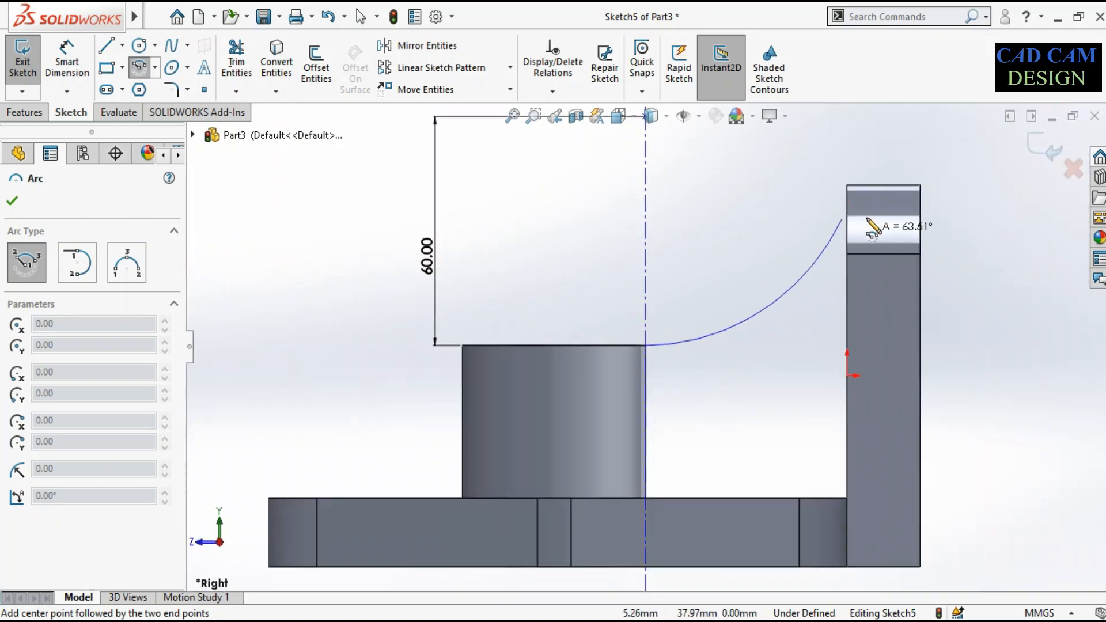
pyautogui.scroll(-3, 864, 199)
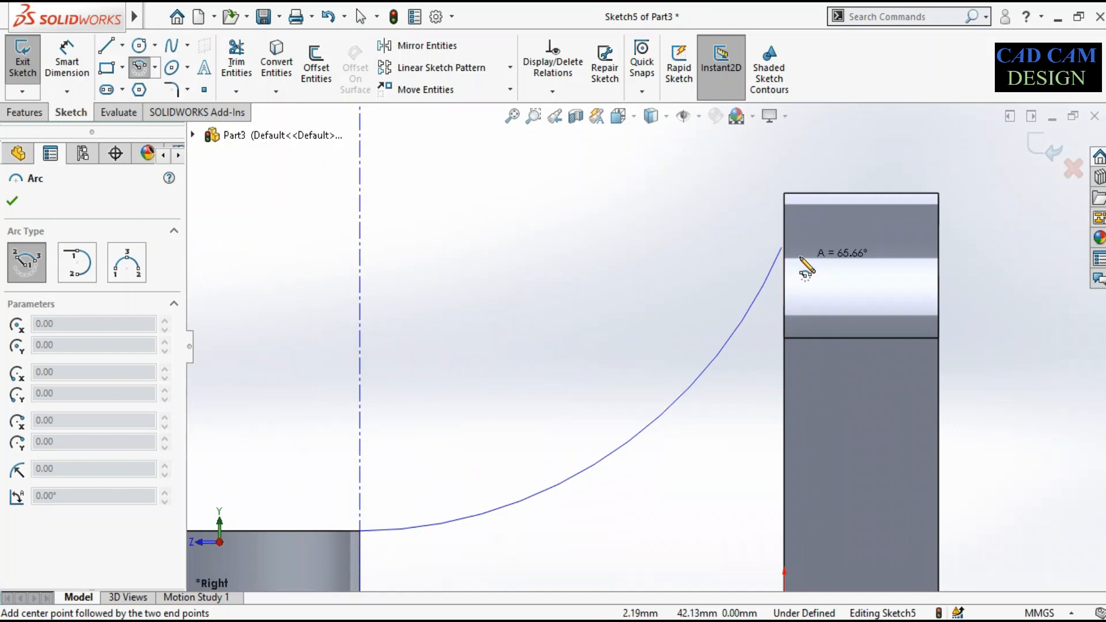
pyautogui.click(795, 248)
pyautogui.rightClick(762, 189)
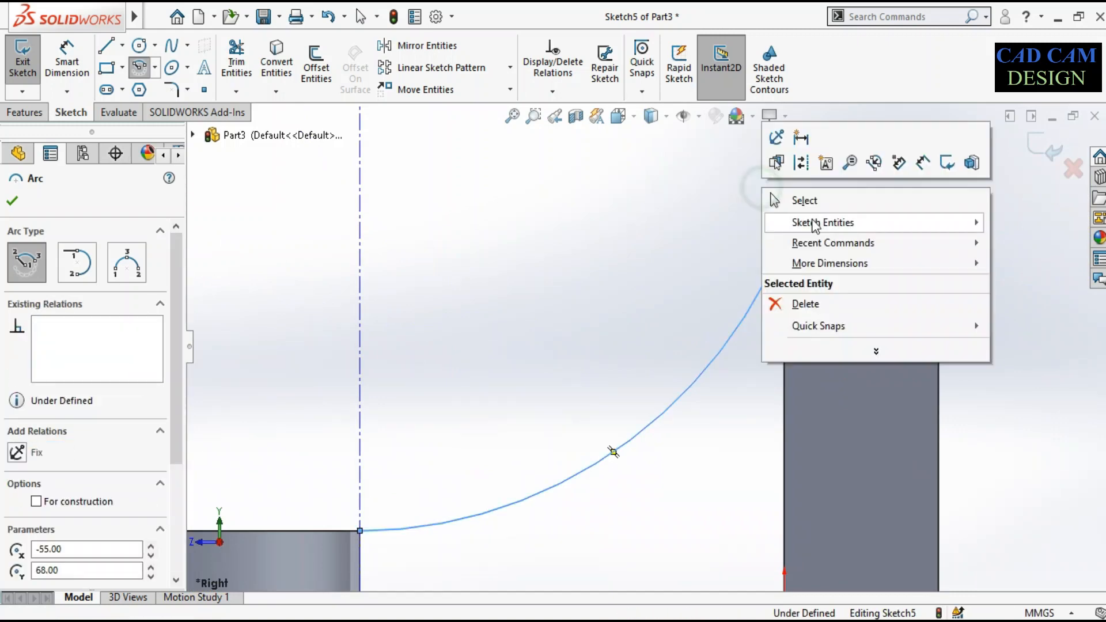
pyautogui.click(814, 200)
# Step: Dimension the arc's radius as 60 mm
pyautogui.scroll(6, 818, 248)
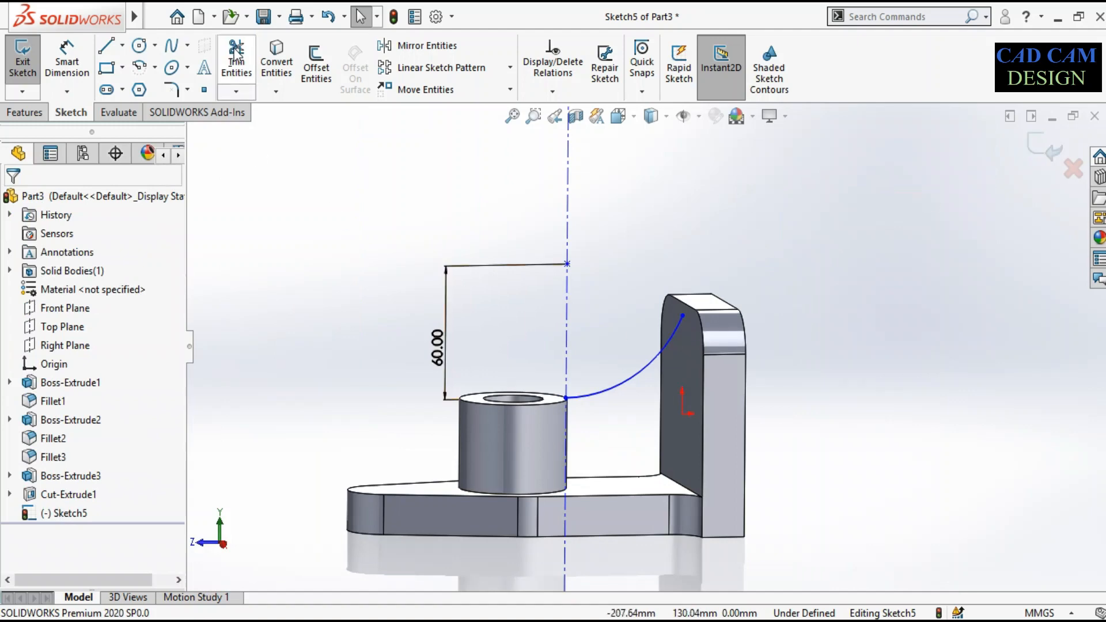
pyautogui.click(67, 58)
pyautogui.click(632, 373)
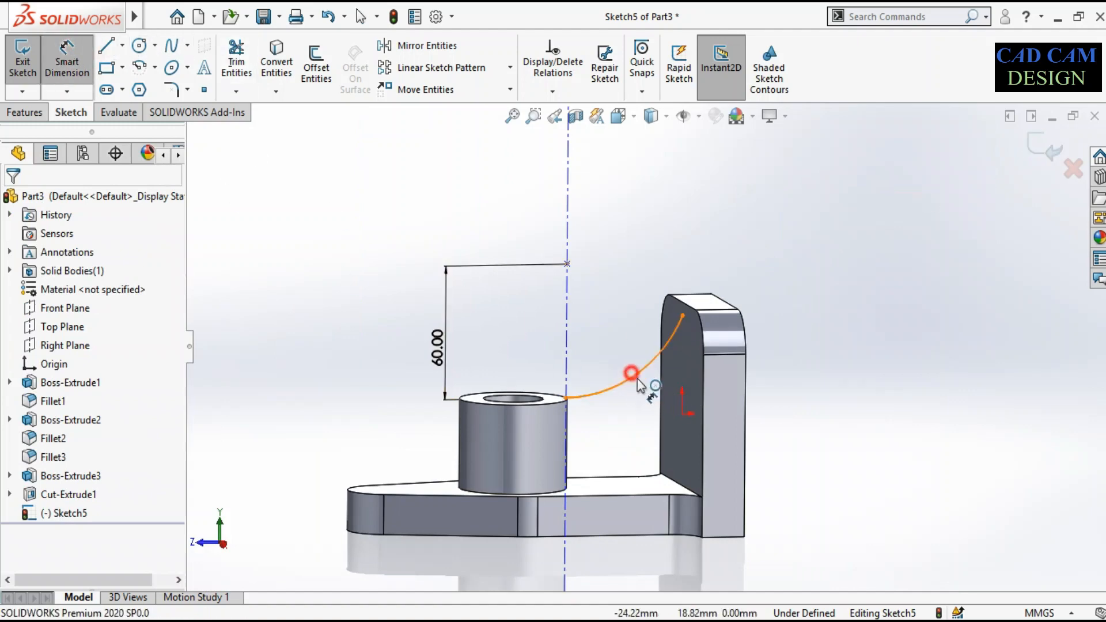
pyautogui.click(764, 402)
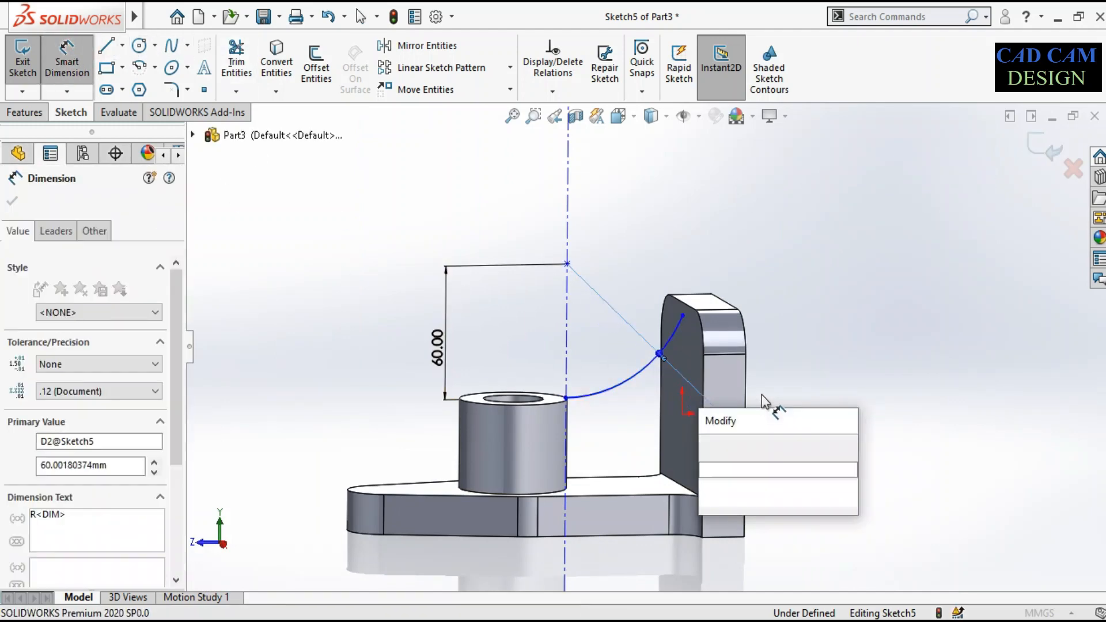
pyautogui.click(700, 443)
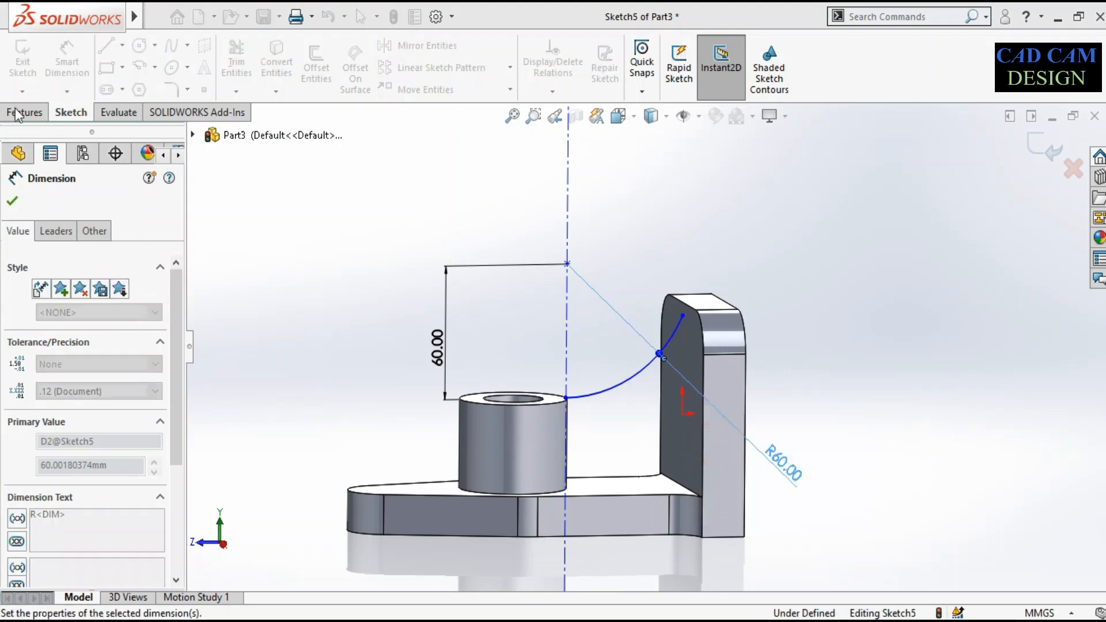
pyautogui.click(13, 201)
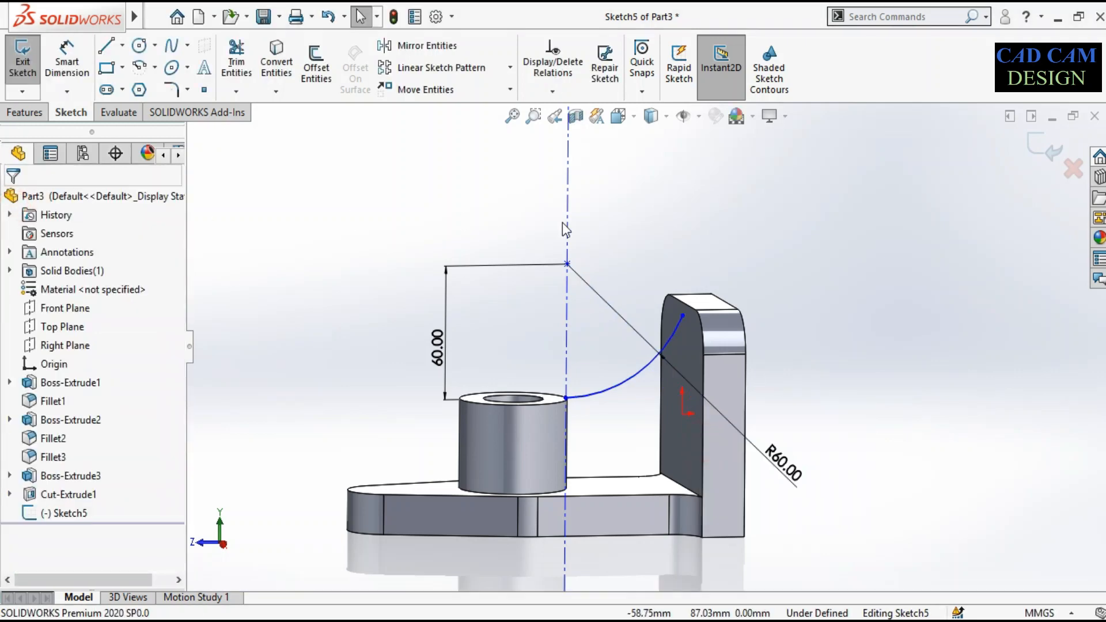
# Step: Close the arc sketch and set up a Rib from it, extruded parallel to the sketch with the material side not flipped
pyautogui.click(1037, 147)
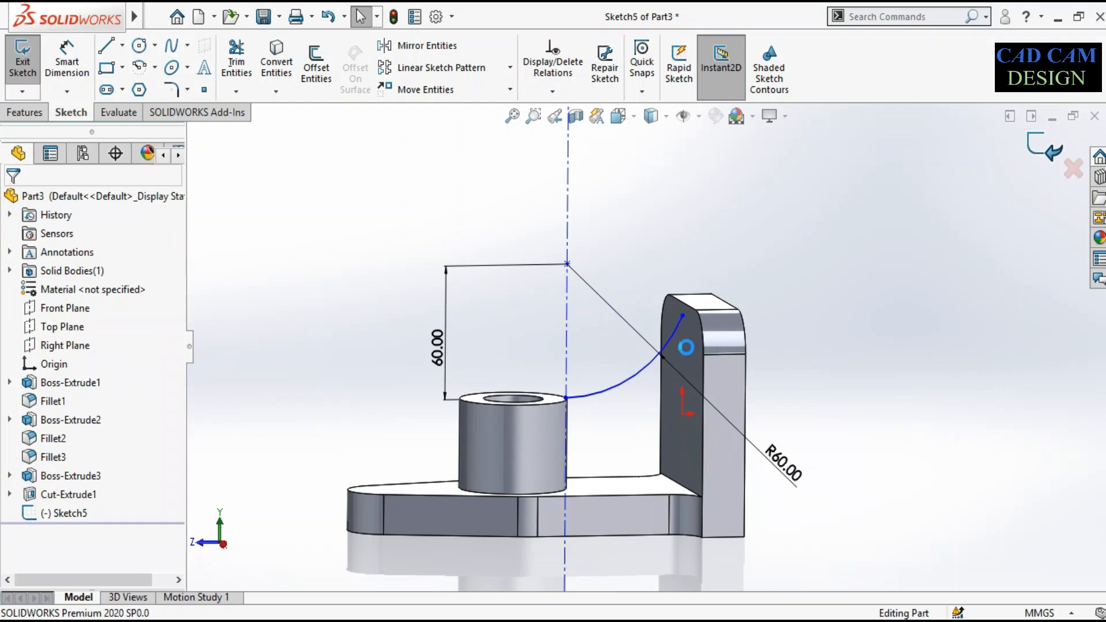
pyautogui.moveTo(668, 364)
pyautogui.mouseDown(button='middle')
pyautogui.moveTo(650, 352)
pyautogui.moveTo(658, 392)
pyautogui.mouseUp(button='middle')
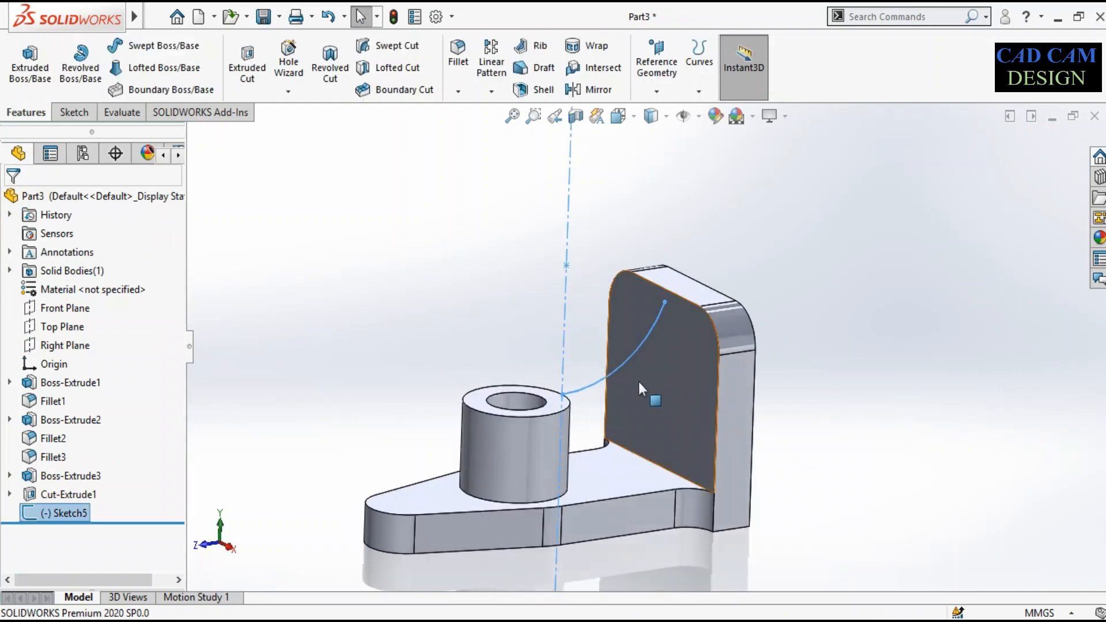
pyautogui.click(541, 49)
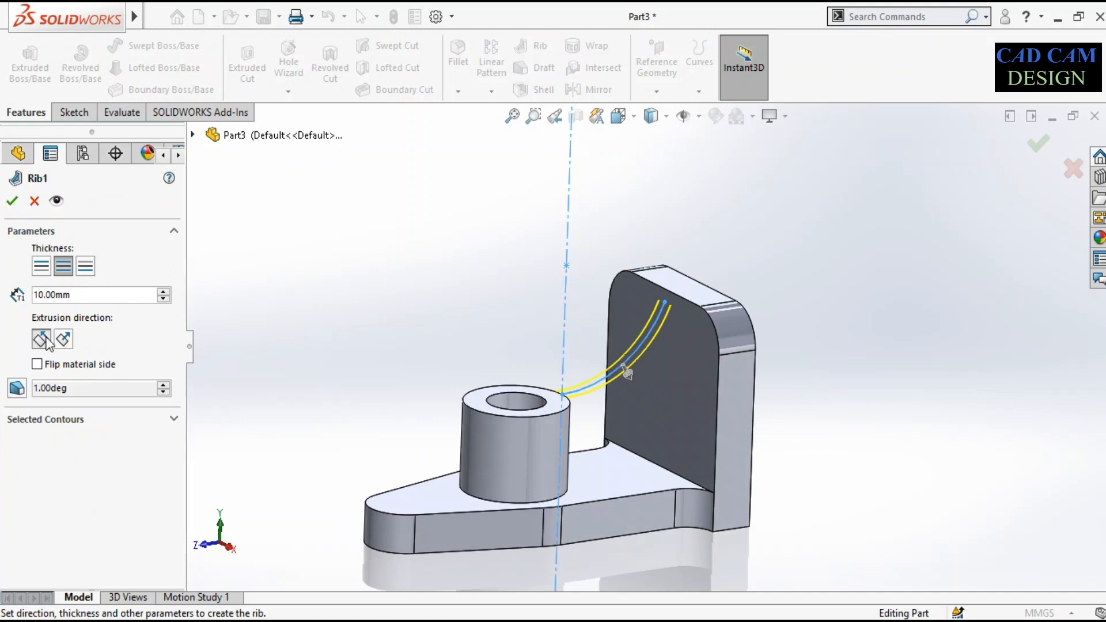
pyautogui.click(38, 364)
pyautogui.moveTo(601, 331); pyautogui.dragTo(565, 271, button='middle')
pyautogui.click(38, 364)
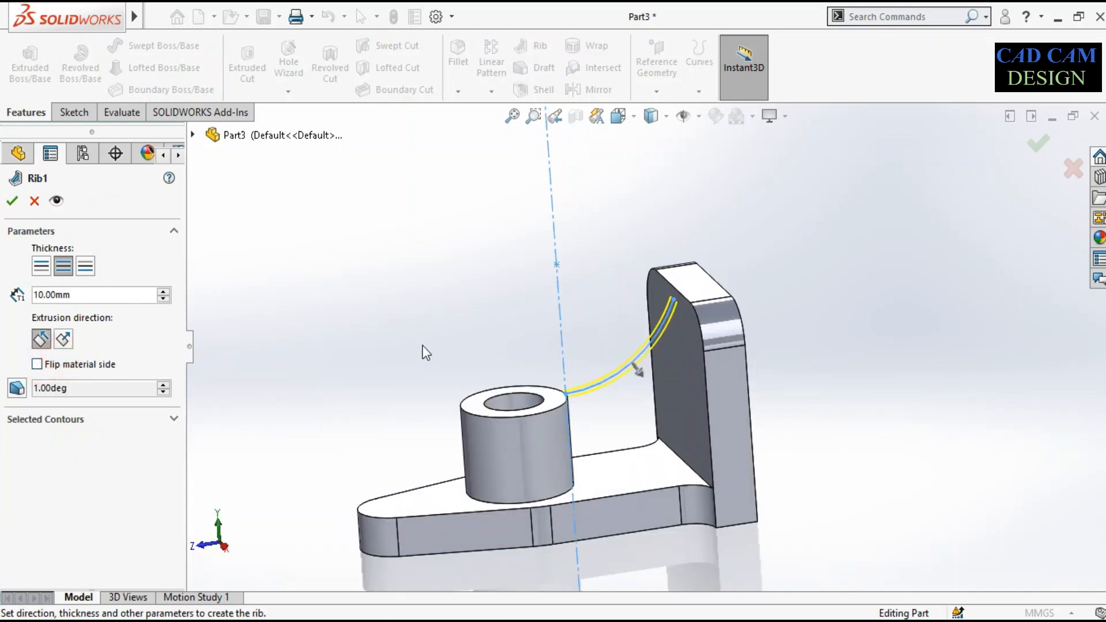
pyautogui.moveTo(438, 361)
pyautogui.mouseDown(button='middle')
pyautogui.moveTo(452, 344)
pyautogui.moveTo(455, 369)
pyautogui.mouseUp(button='middle')
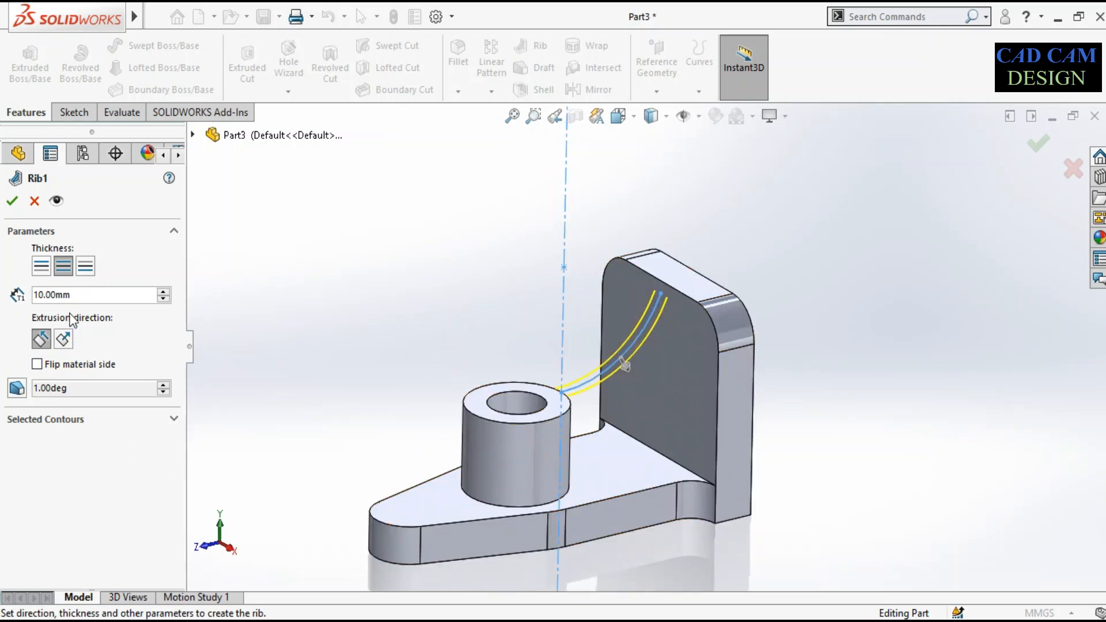
# Step: Check the rib thickness on the EX.NO=53 drawing in Paint and create the rib 10 mm thick, centred on the sketch
pyautogui.doubleClick(92, 295)
pyautogui.click(343, 619)
pyautogui.click(331, 266)
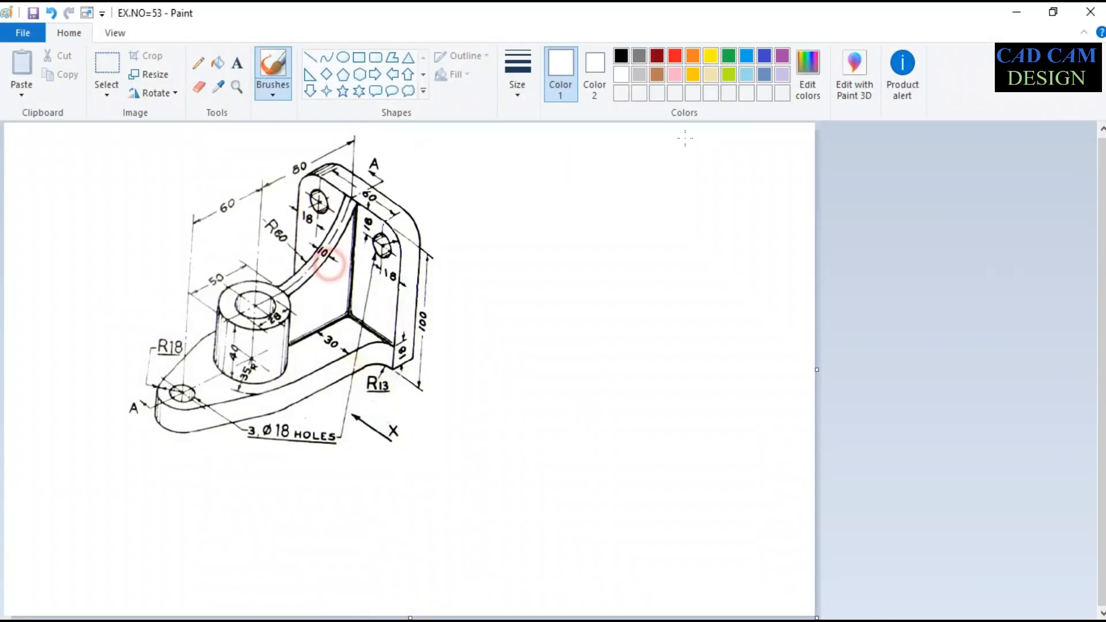
pyautogui.click(1017, 11)
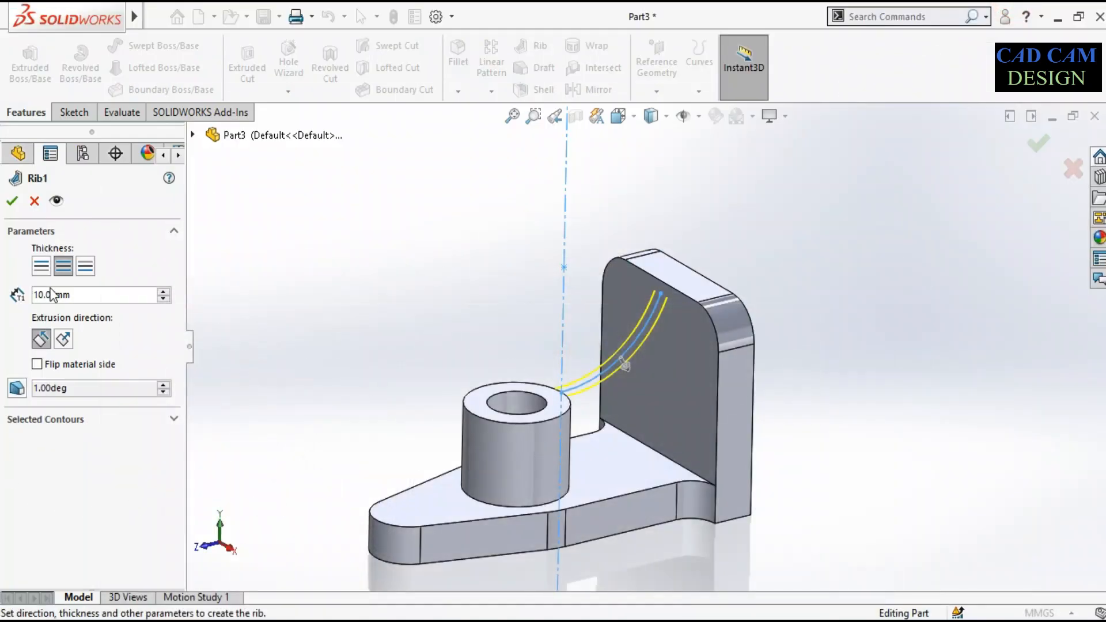
pyautogui.click(12, 201)
pyautogui.click(390, 261)
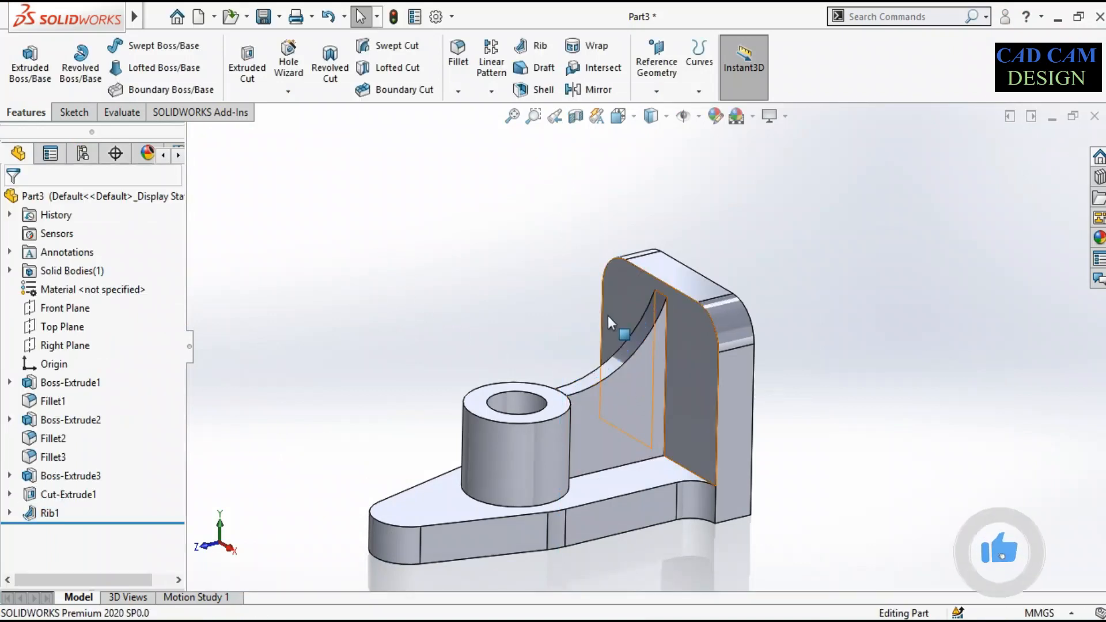
# Step: Examine closely how the curved rib's upper end meets the boss's rim on both sides
pyautogui.moveTo(630, 360); pyautogui.dragTo(628, 474, button='middle')
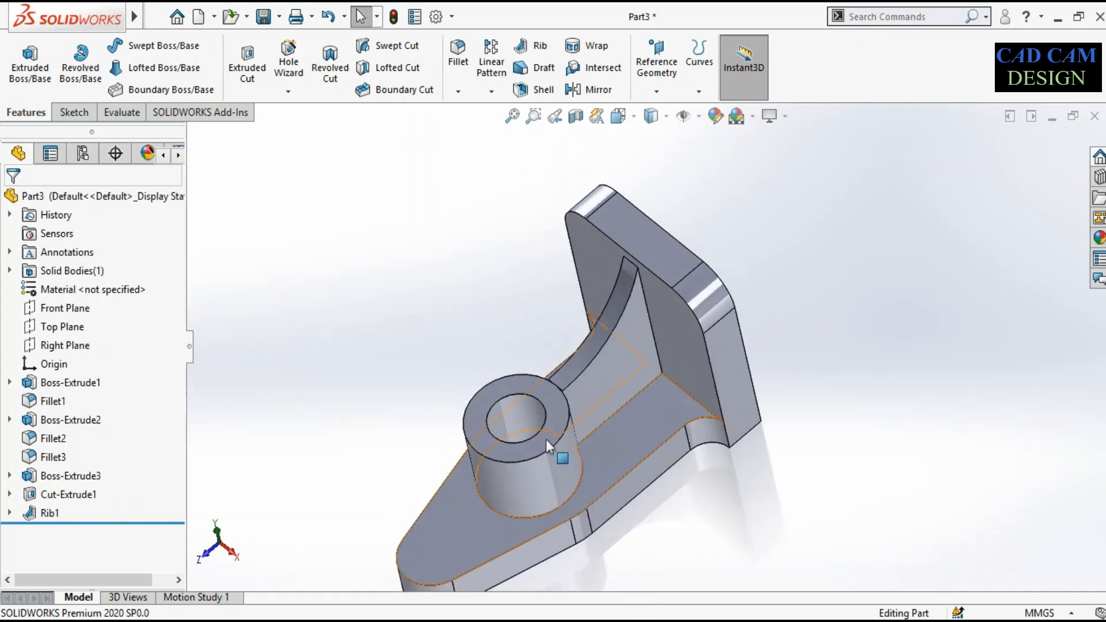
pyautogui.scroll(-5, 545, 453)
pyautogui.moveTo(600, 358); pyautogui.dragTo(624, 346, button='middle')
pyautogui.scroll(5, 600, 354)
pyautogui.scroll(2, 624, 346)
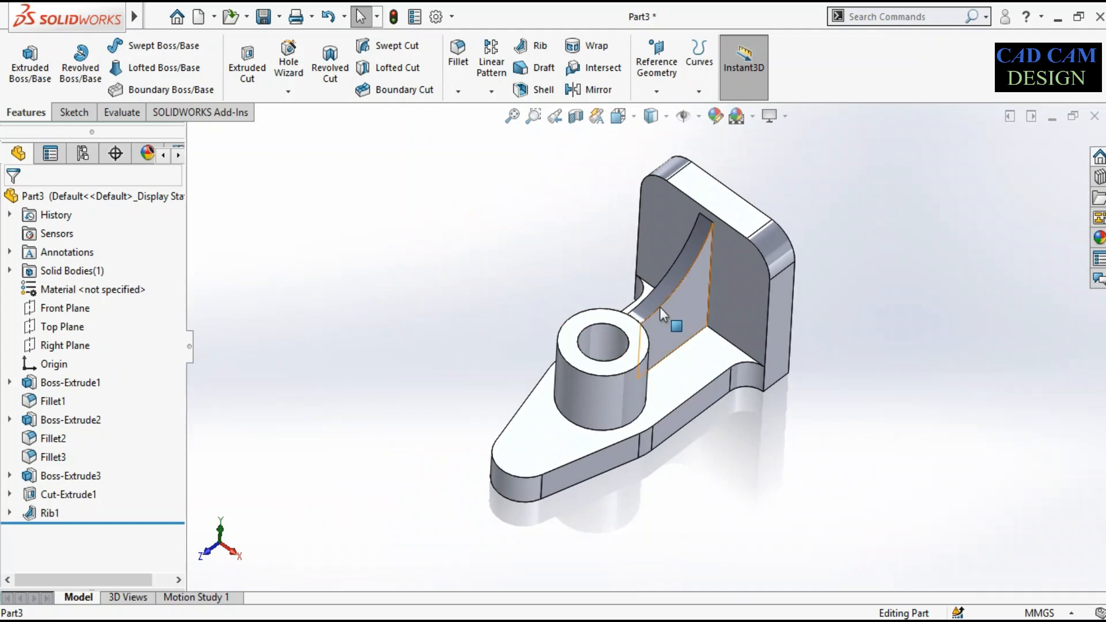
pyautogui.scroll(-8, 513, 407)
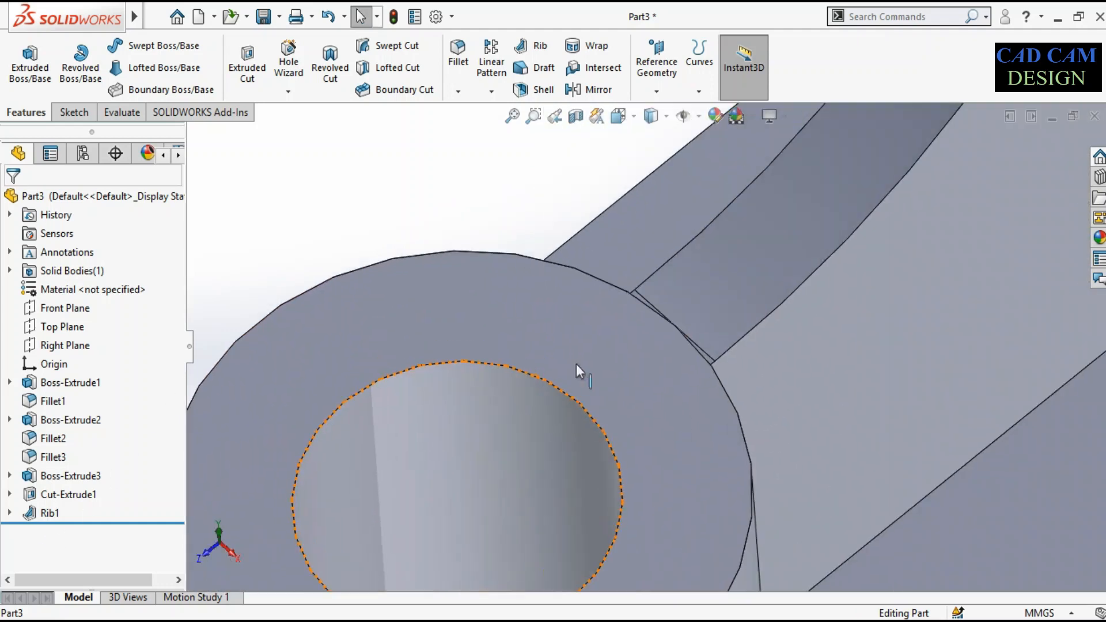
pyautogui.moveTo(708, 323); pyautogui.dragTo(667, 388, button='middle')
pyautogui.scroll(-5, 708, 366)
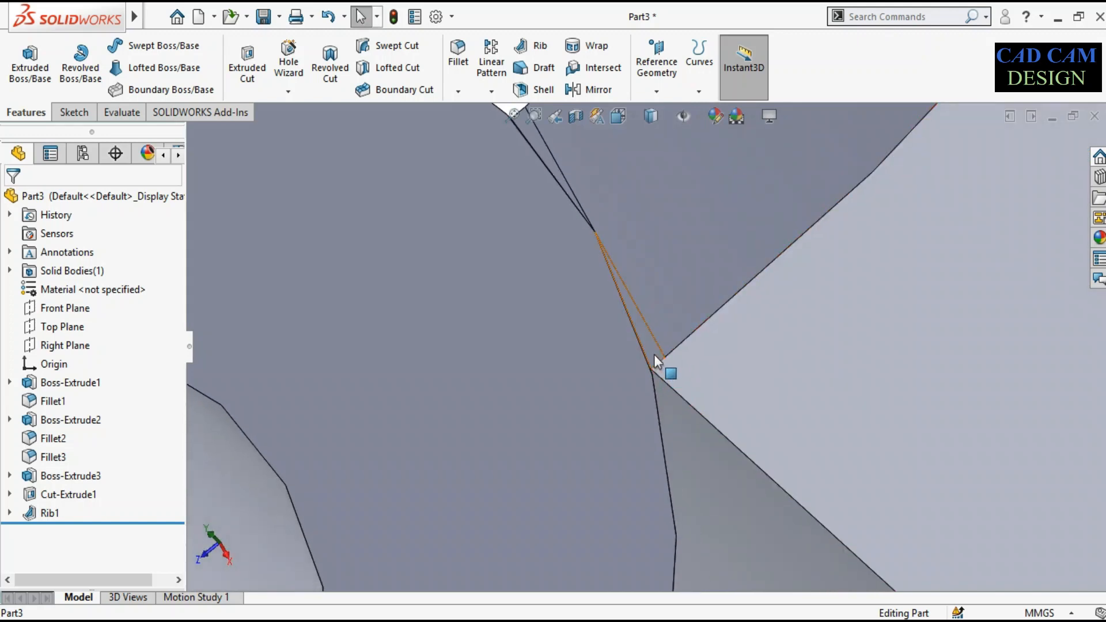
pyautogui.click(657, 353)
pyautogui.scroll(2, 600, 325)
pyautogui.scroll(3, 601, 326)
pyautogui.moveTo(632, 316); pyautogui.dragTo(709, 289, button='middle')
pyautogui.scroll(-4, 537, 305)
pyautogui.scroll(-5, 562, 311)
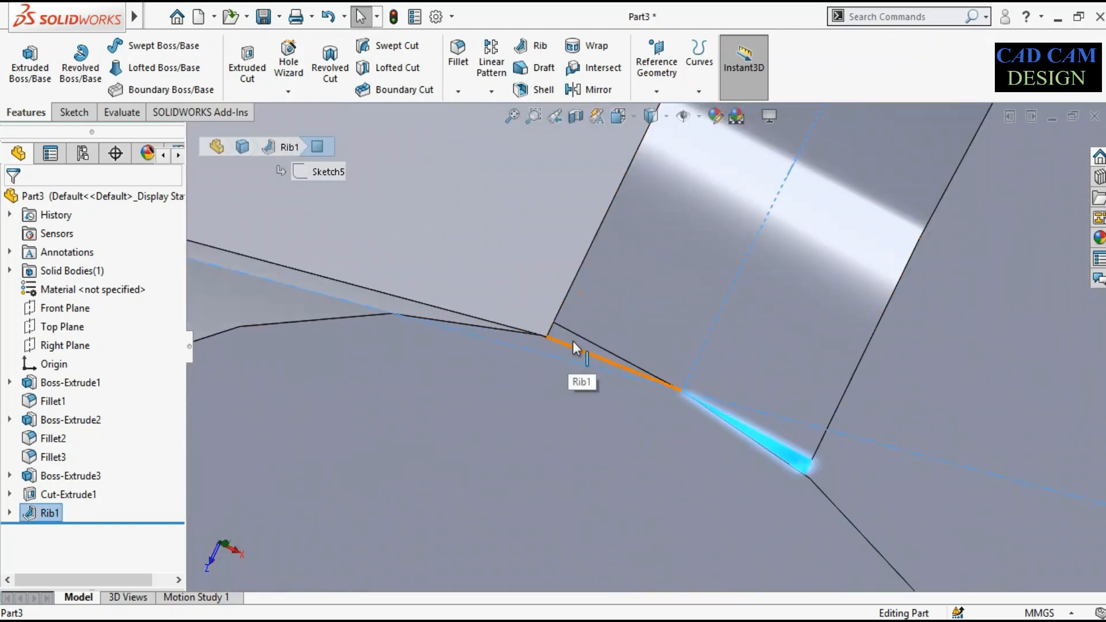
pyautogui.click(572, 341)
pyautogui.scroll(8, 571, 275)
pyautogui.scroll(5, 571, 276)
pyautogui.moveTo(570, 277); pyautogui.dragTo(438, 288, button='middle')
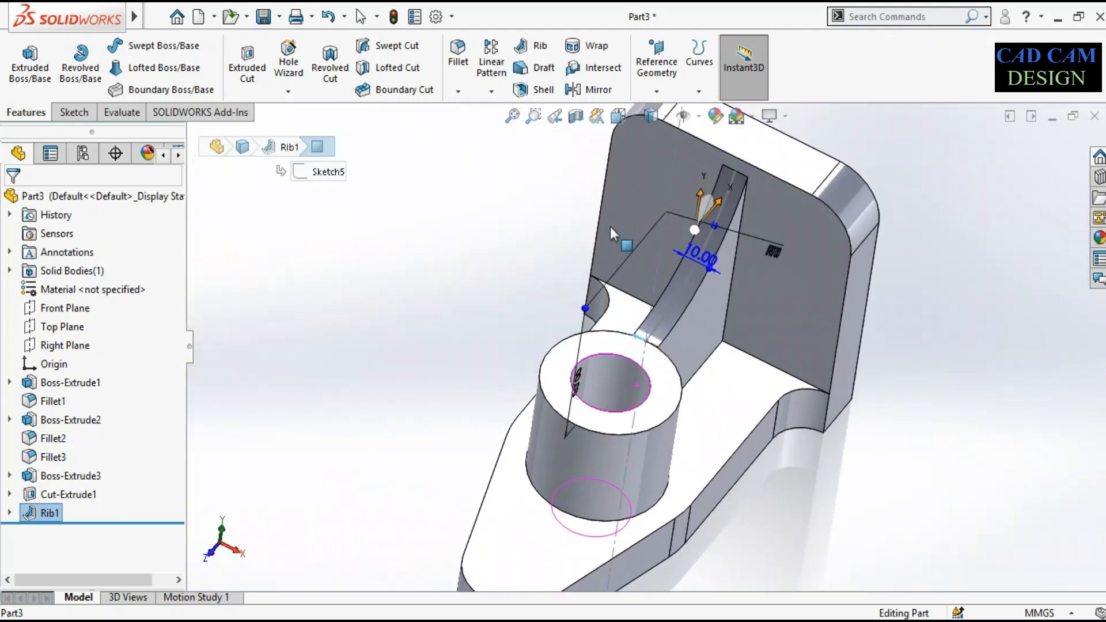
pyautogui.click(418, 284)
# Step: Inspect the whole bracket with its new rib from several directions
pyautogui.scroll(3, 554, 360)
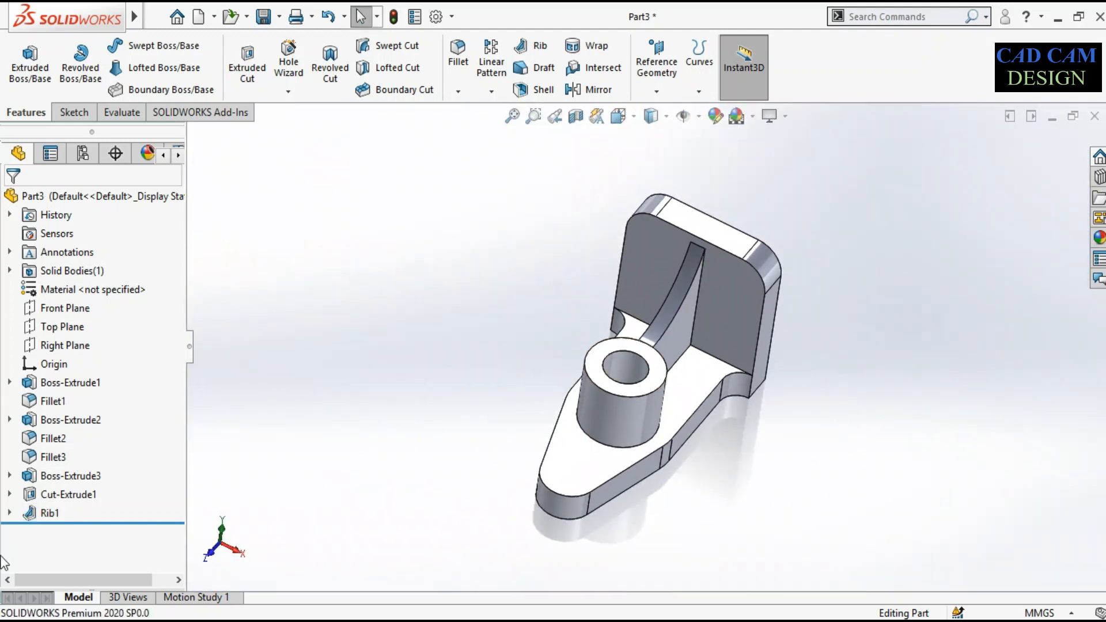
pyautogui.scroll(1, 542, 336)
pyautogui.moveTo(570, 349); pyautogui.dragTo(496, 325, button='middle')
pyautogui.scroll(2, 730, 338)
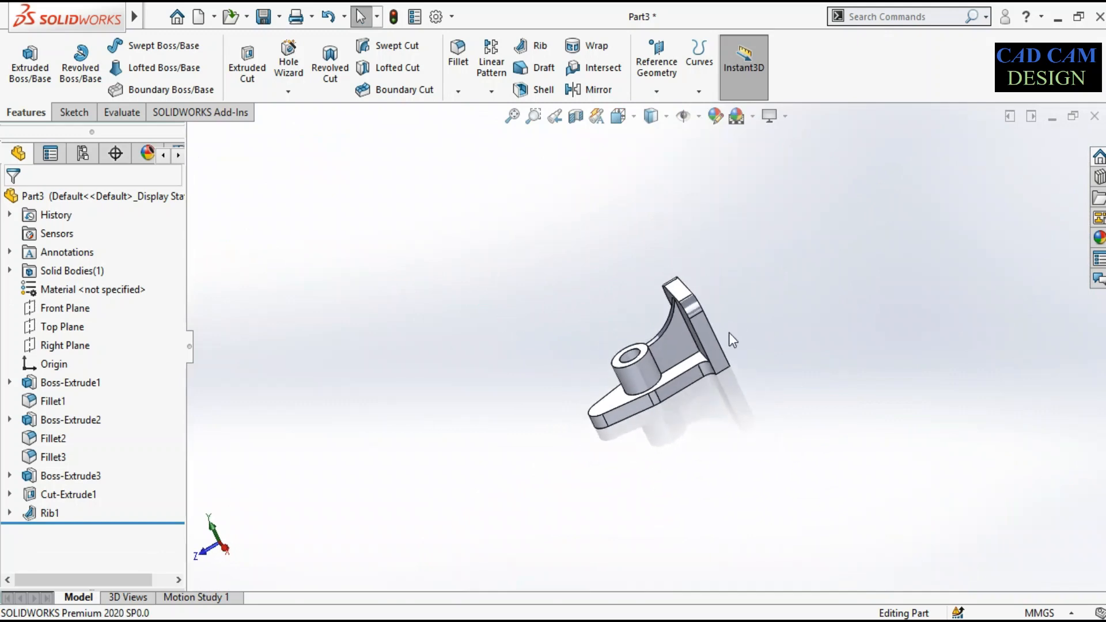
pyautogui.scroll(-4, 812, 325)
pyautogui.moveTo(574, 387); pyautogui.dragTo(630, 375, button='middle')
pyautogui.scroll(1, 628, 378)
pyautogui.scroll(-3, 503, 399)
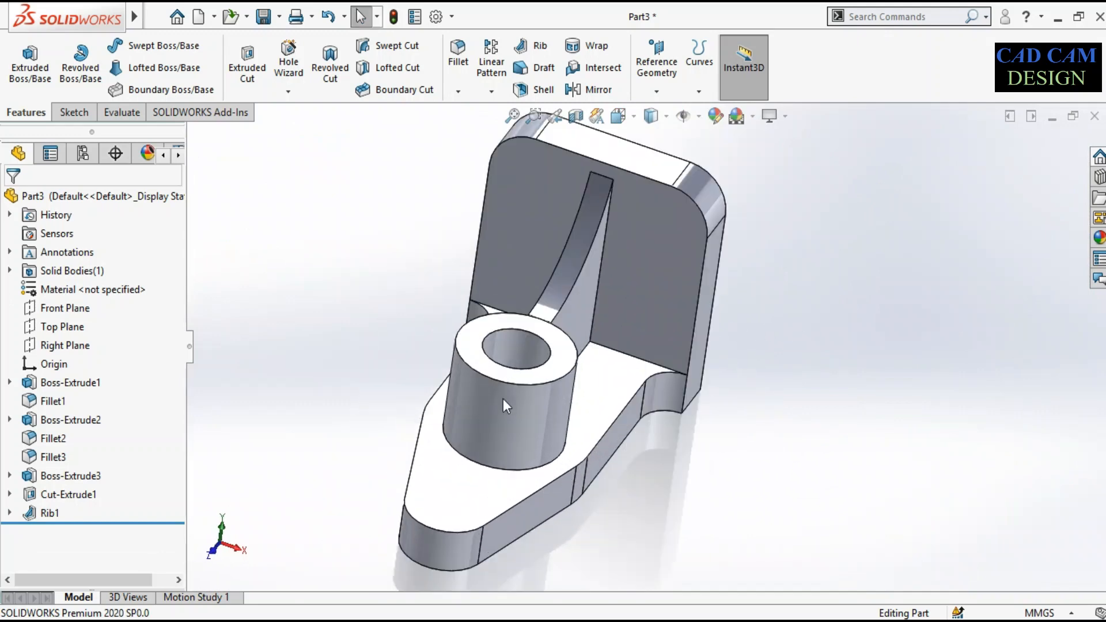
pyautogui.scroll(2, 576, 334)
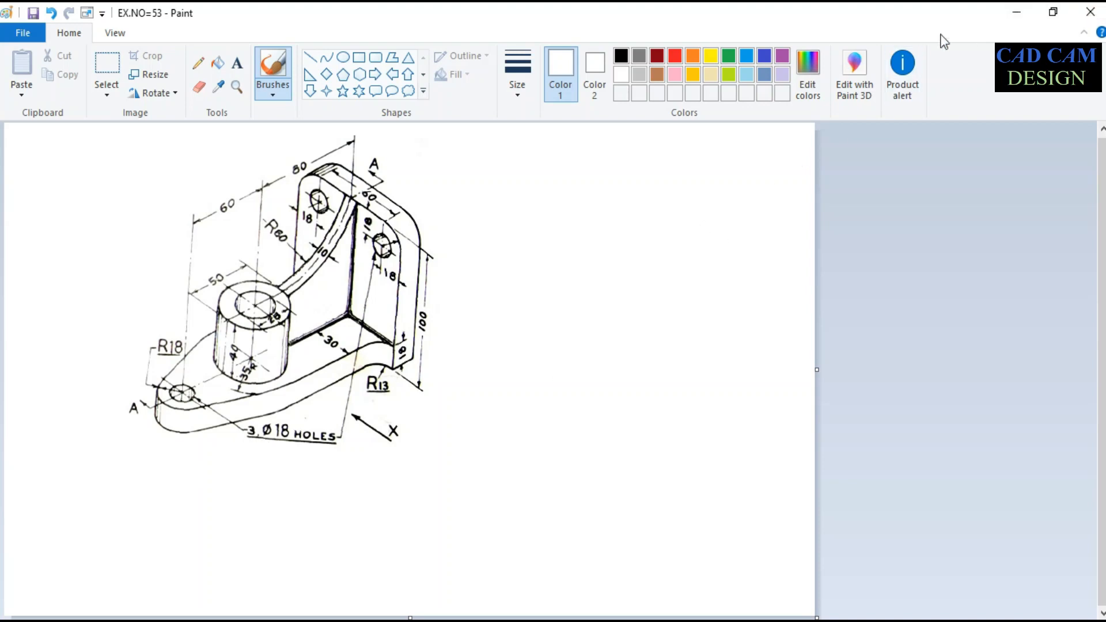
# Step: Look up the size and positions of the remaining holes on the EX.NO=53 drawing in Paint and return to SOLIDWORKS
pyautogui.click(1013, 14)
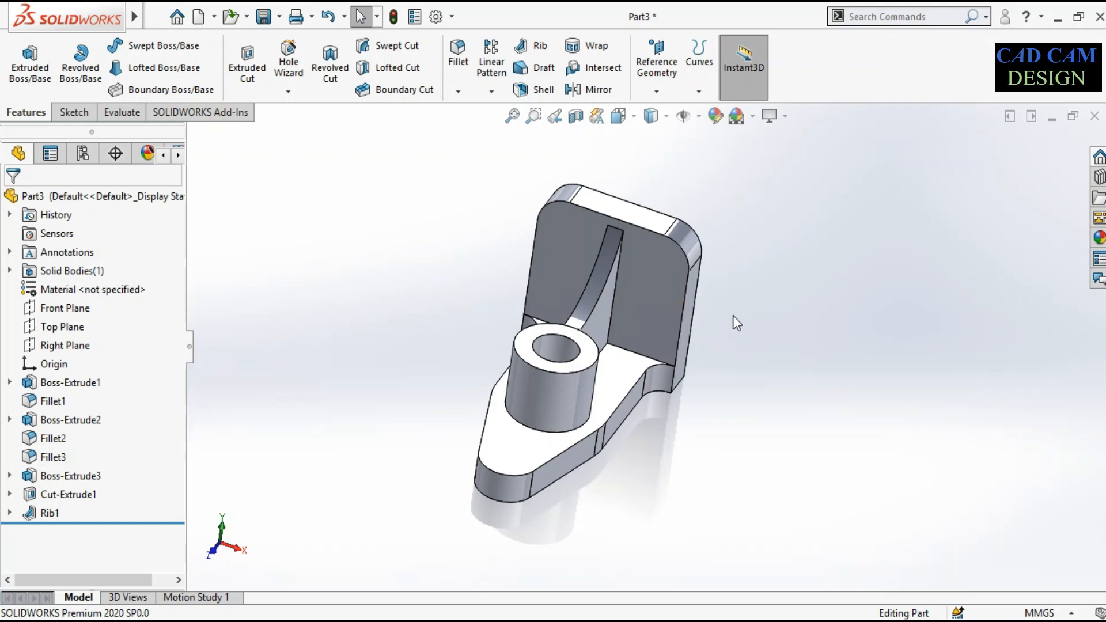
pyautogui.click(339, 621)
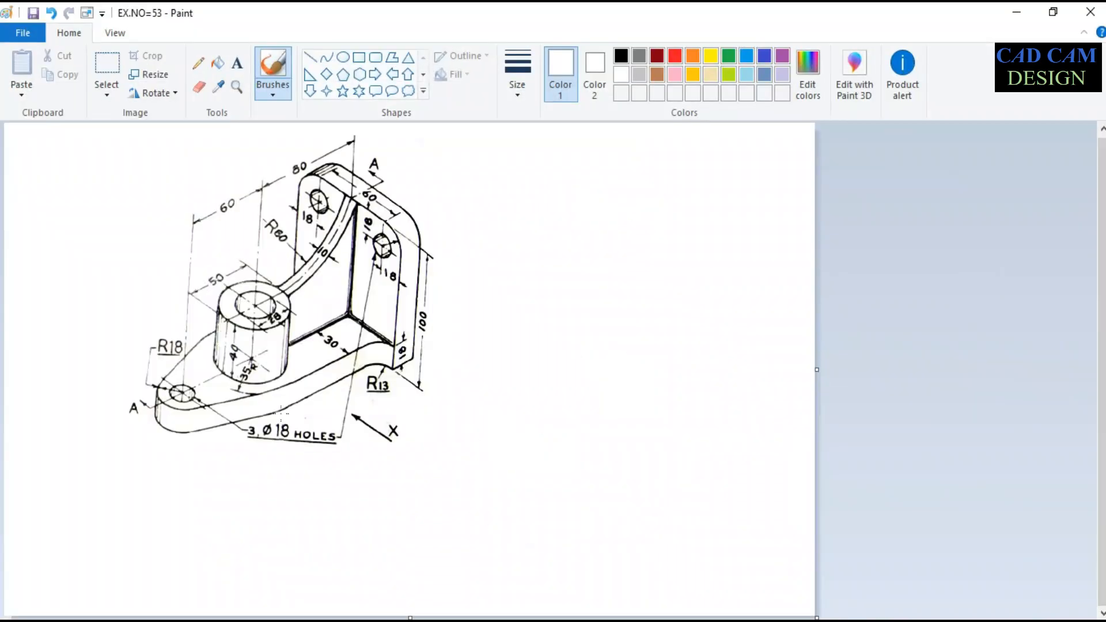
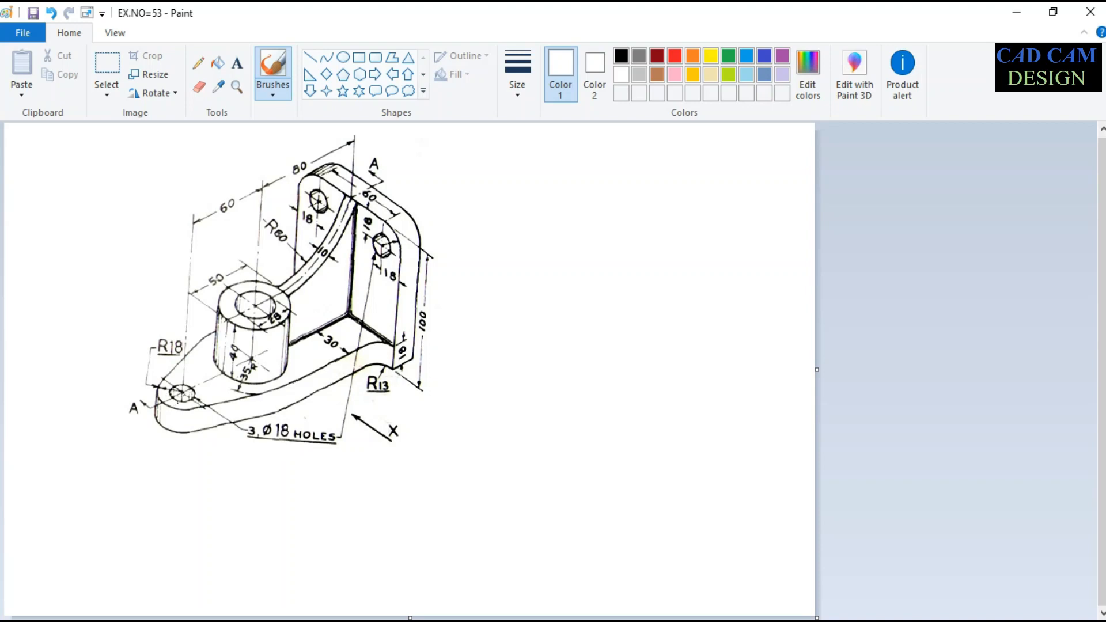
pyautogui.click(180, 393)
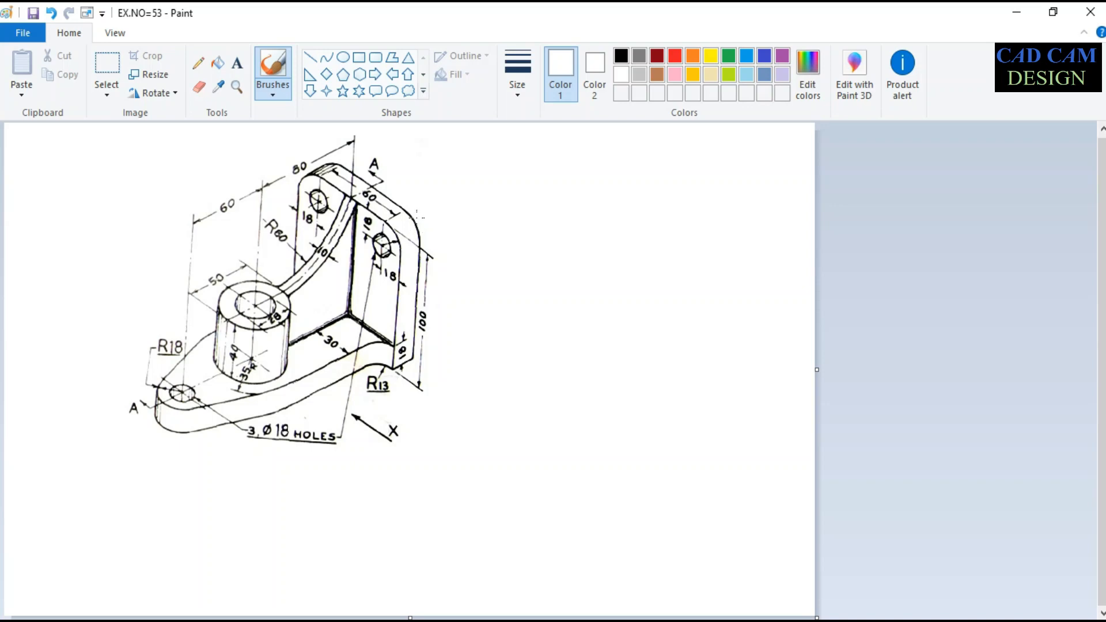
pyautogui.click(1021, 15)
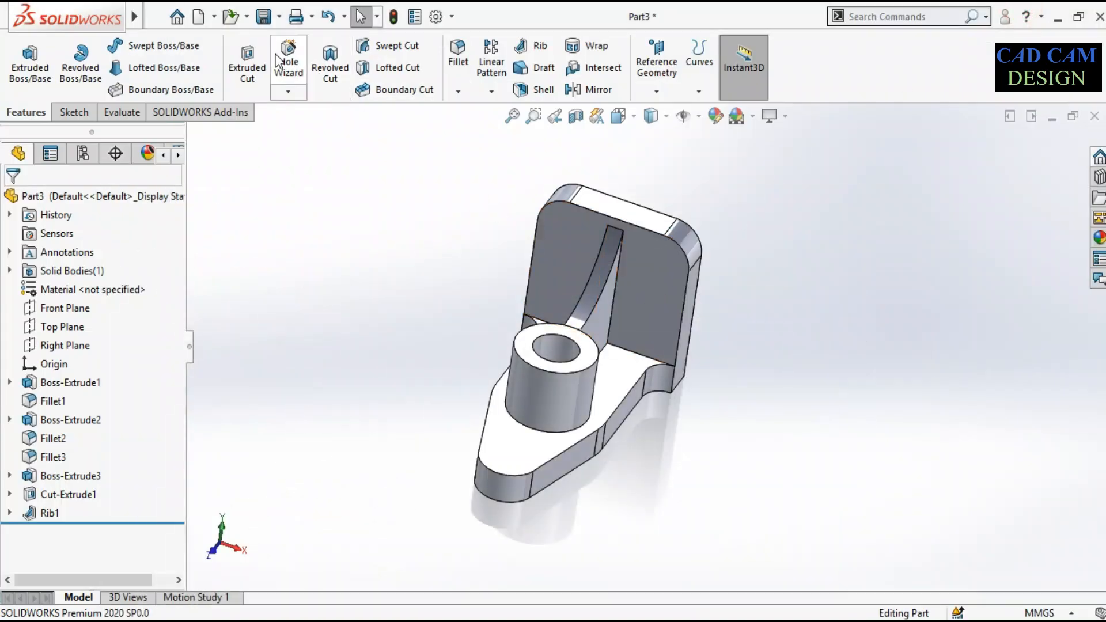
# Step: Start the Hole Wizard with the plain Hole type, ISO standard and Drill sizes
pyautogui.click(289, 94)
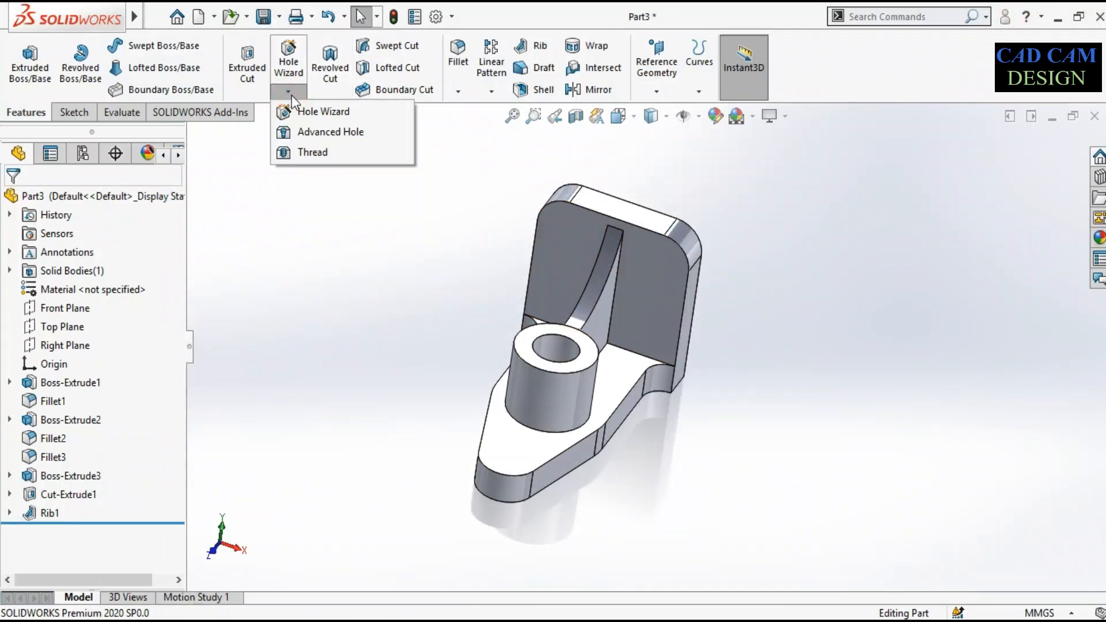
pyautogui.click(308, 113)
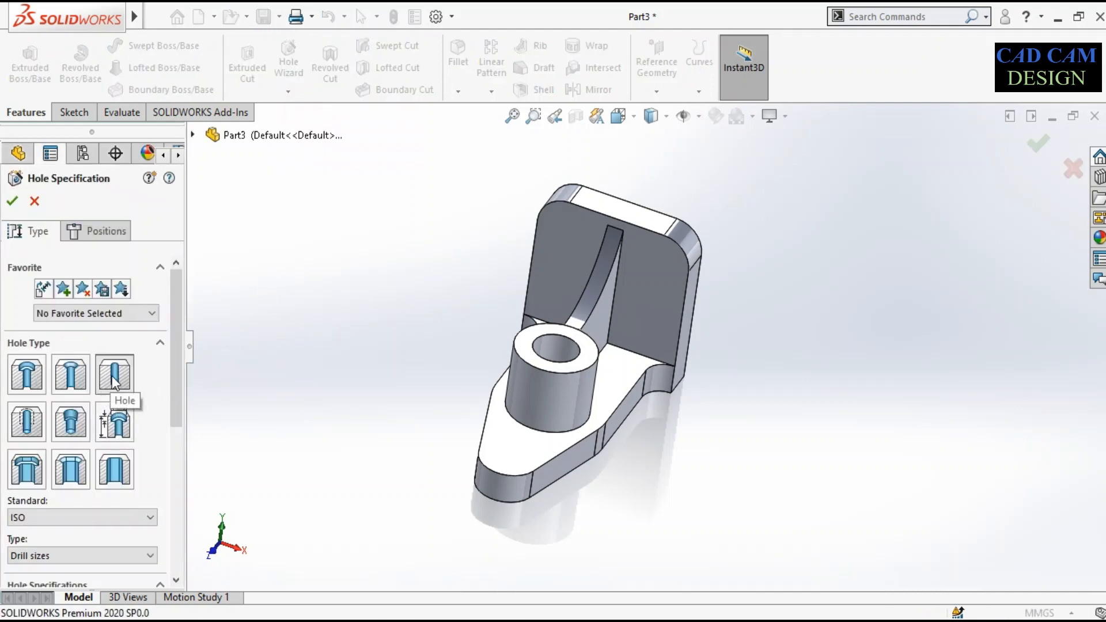
pyautogui.scroll(-5, 169, 350)
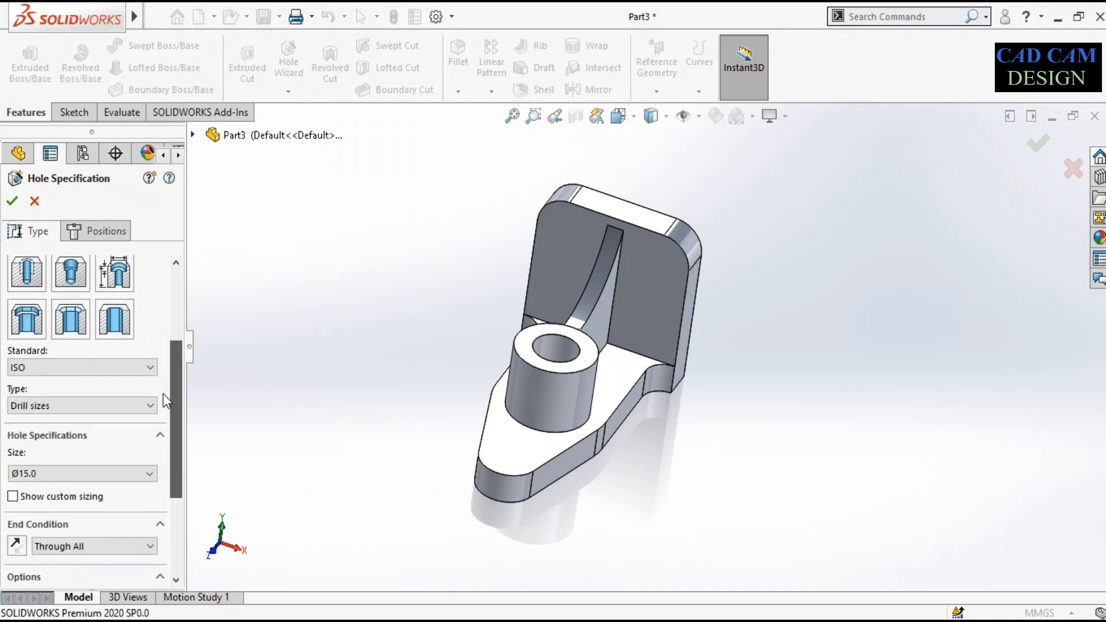
pyautogui.click(55, 367)
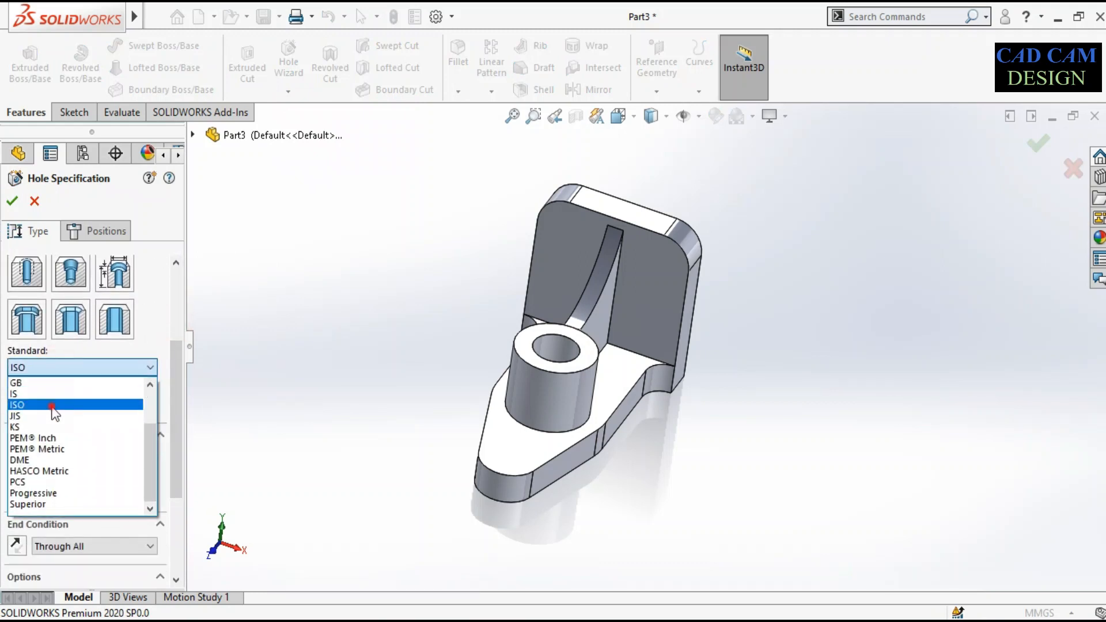
pyautogui.click(52, 405)
pyautogui.scroll(-3, 167, 378)
pyautogui.click(95, 346)
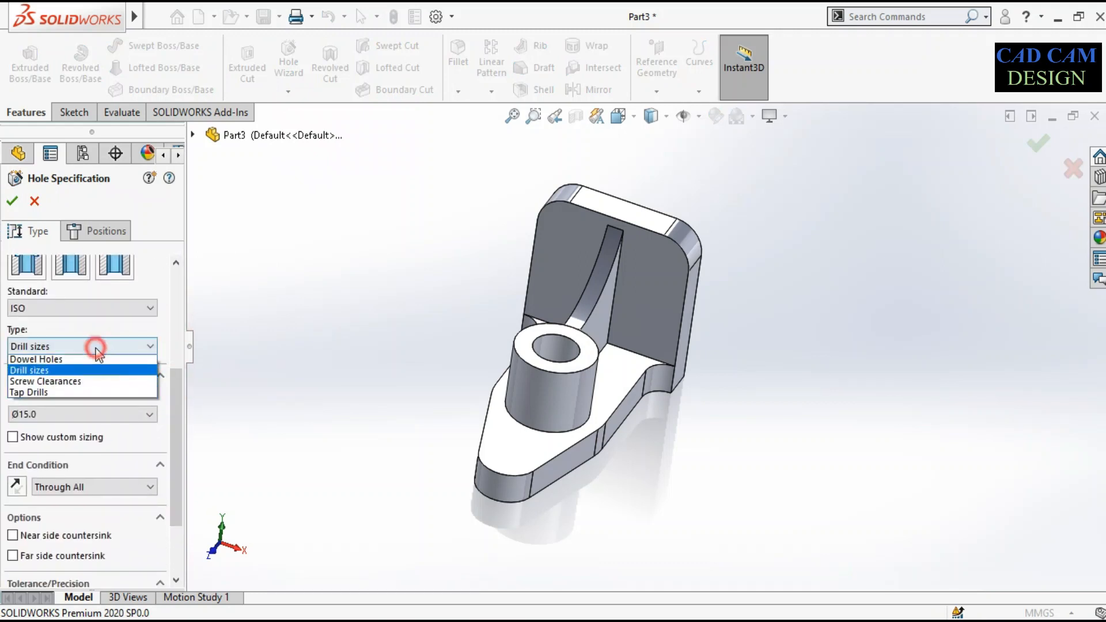
pyautogui.click(95, 347)
pyautogui.scroll(-3, 174, 400)
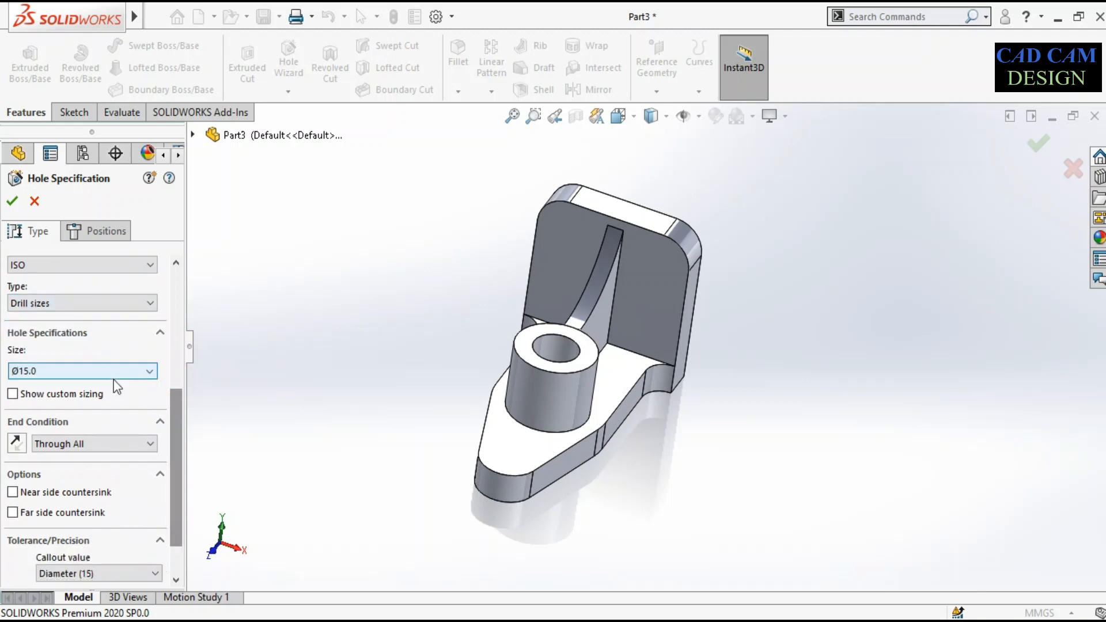
# Step: Set the hole size to Ø18.0 with a Through All end condition
pyautogui.click(91, 371)
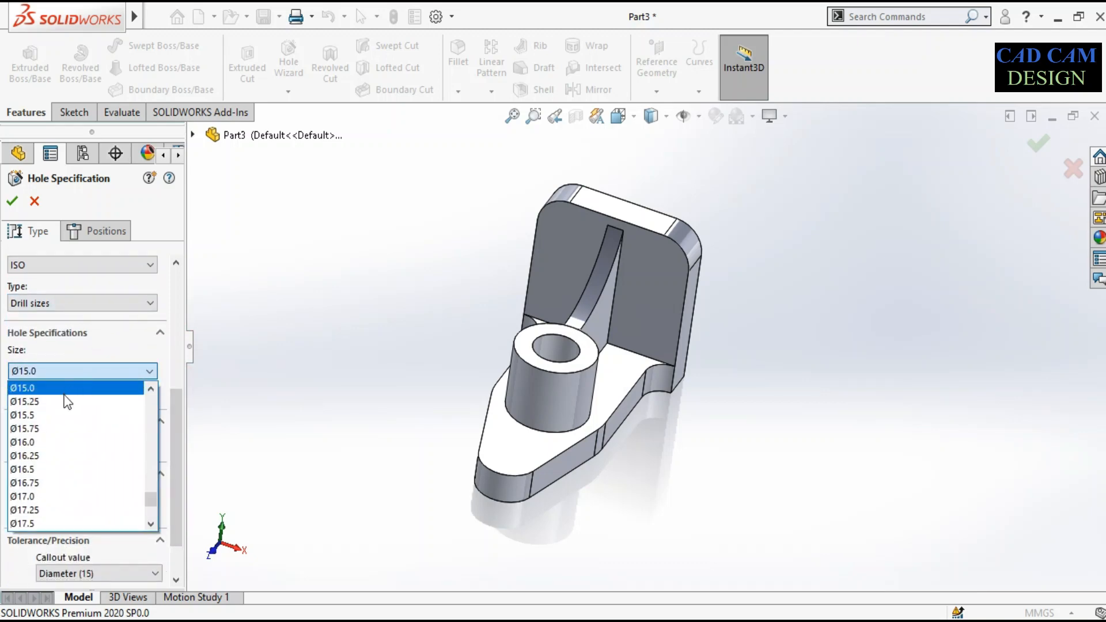
pyautogui.scroll(-1, 57, 499)
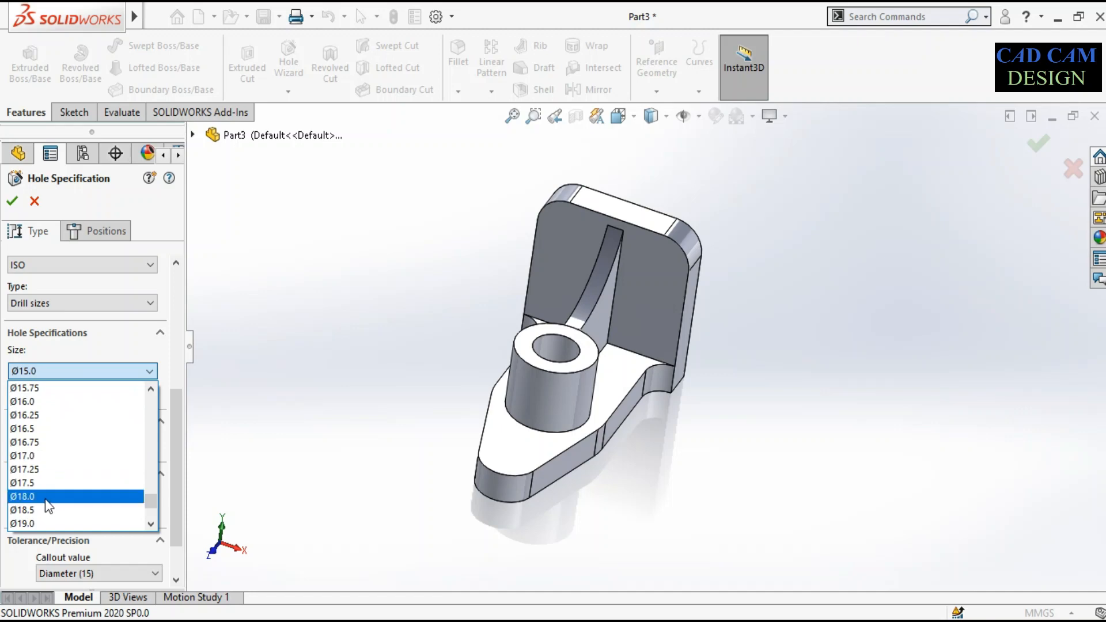
pyautogui.click(46, 499)
pyautogui.scroll(-3, 170, 427)
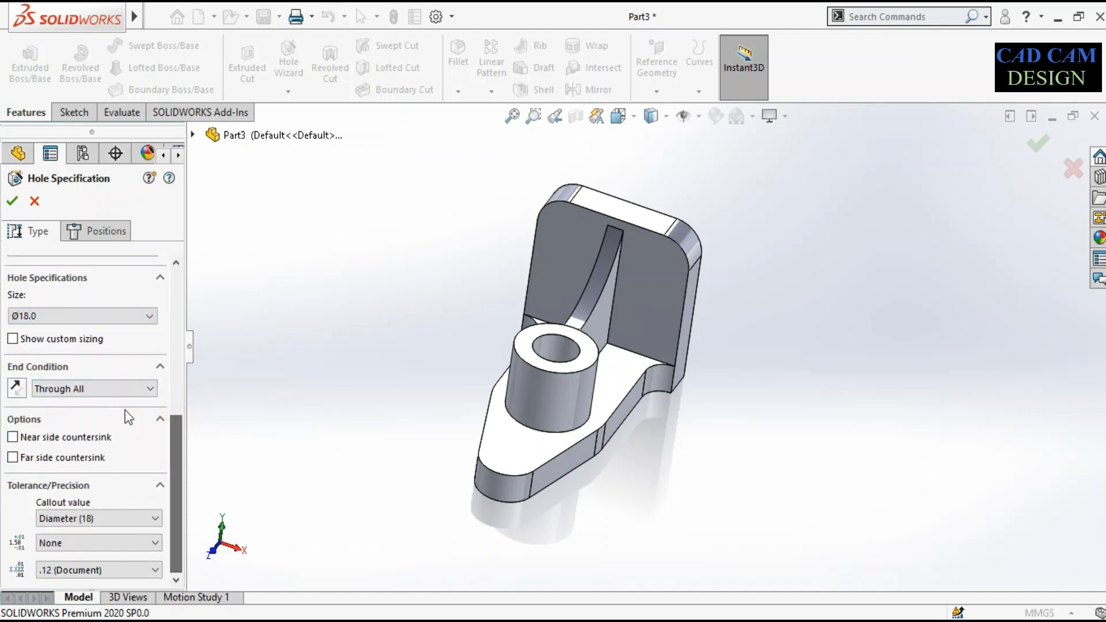
pyautogui.click(45, 389)
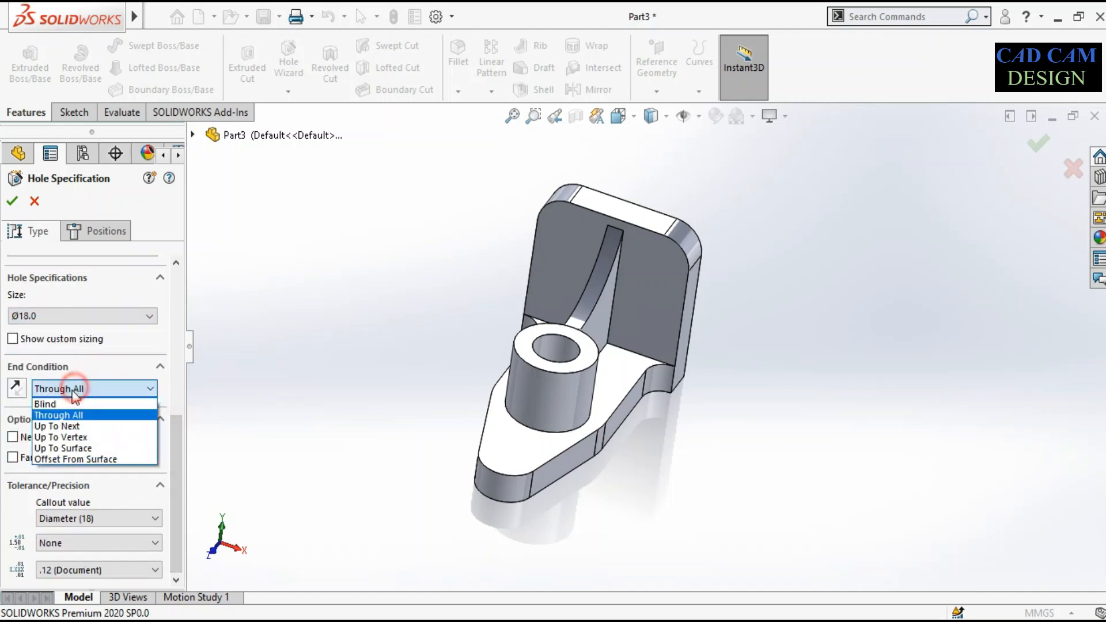
pyautogui.click(91, 415)
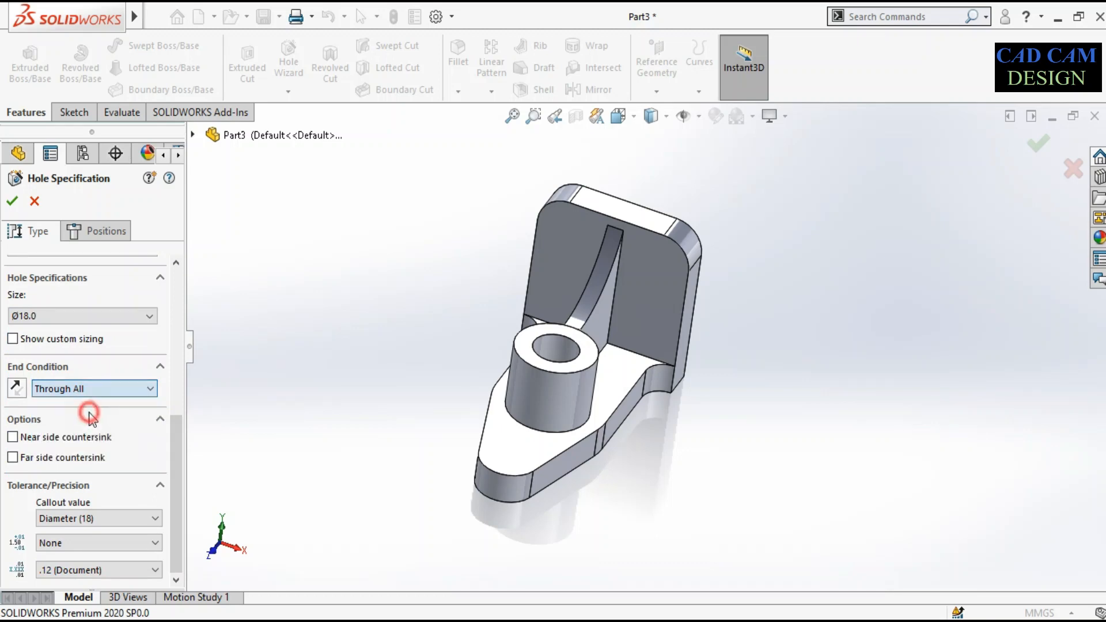
pyautogui.moveTo(176, 432); pyautogui.dragTo(197, 261)
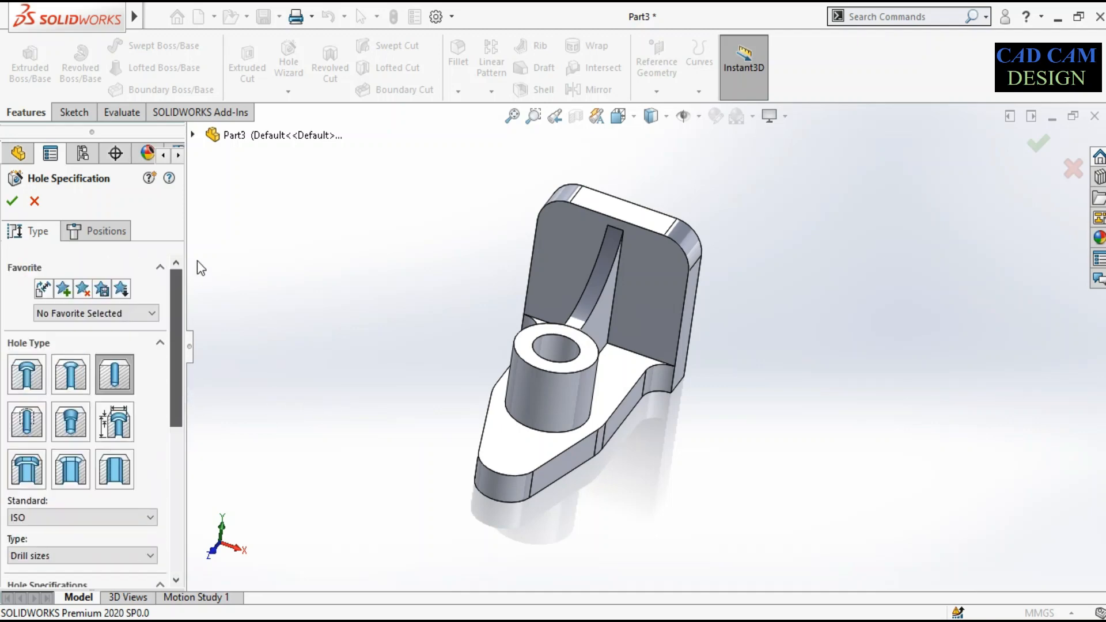
# Step: Position the holes in a 3D sketch and place two near the upper corners of the upright plate's front face
pyautogui.click(103, 233)
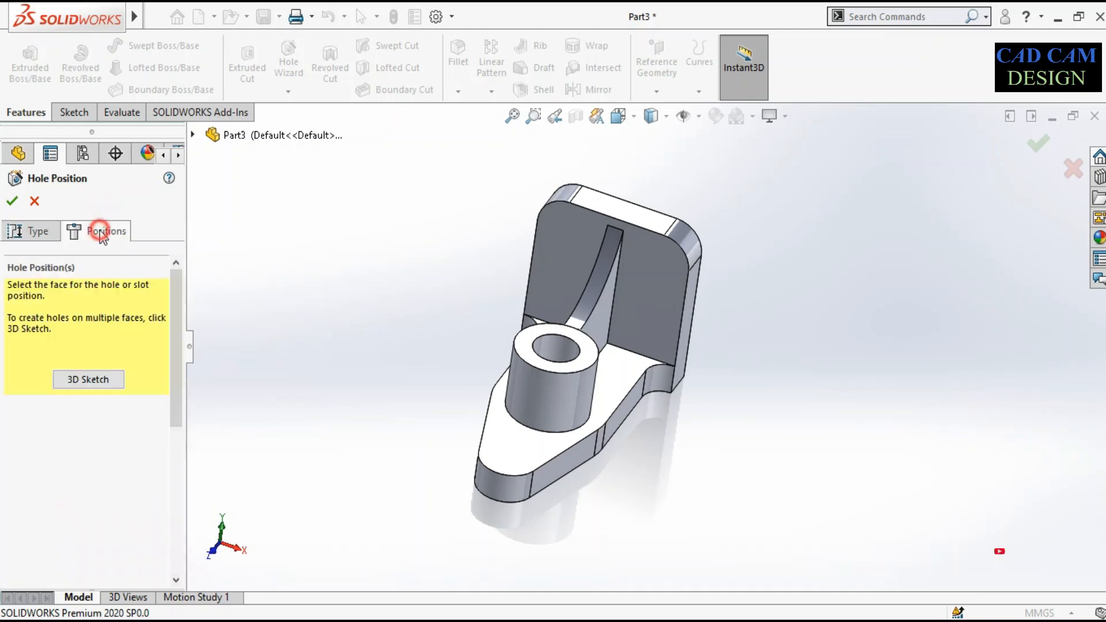
pyautogui.click(104, 382)
pyautogui.scroll(4, 576, 242)
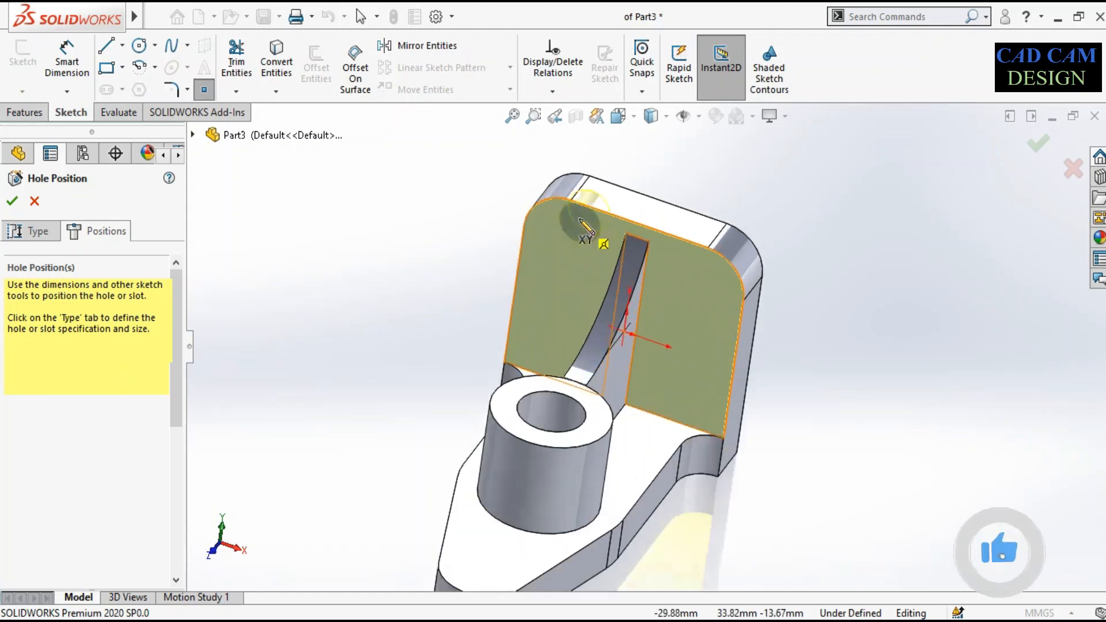
pyautogui.click(555, 254)
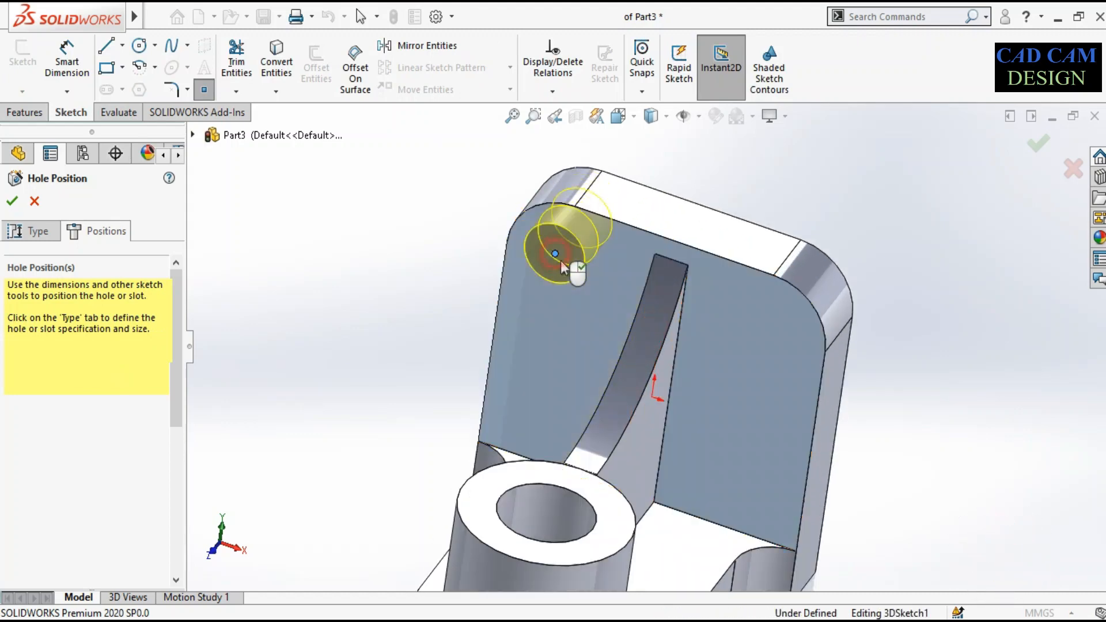
pyautogui.click(774, 339)
# Step: Place a third hole on the top face of the base, near its rounded front end
pyautogui.scroll(-3, 637, 334)
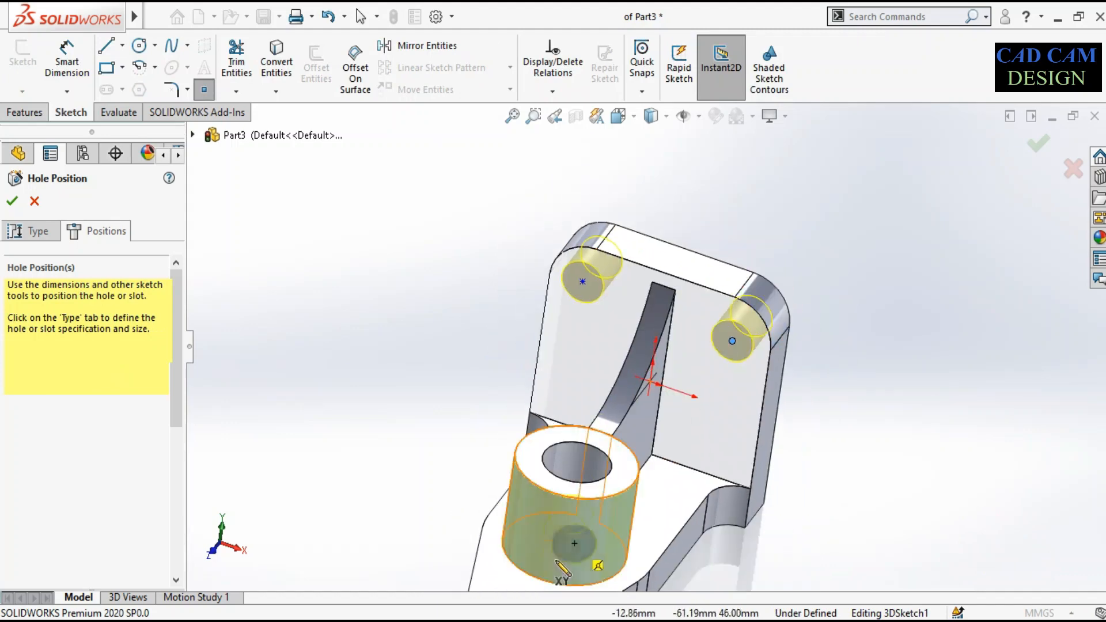
pyautogui.scroll(-4, 571, 357)
pyautogui.scroll(-5, 562, 548)
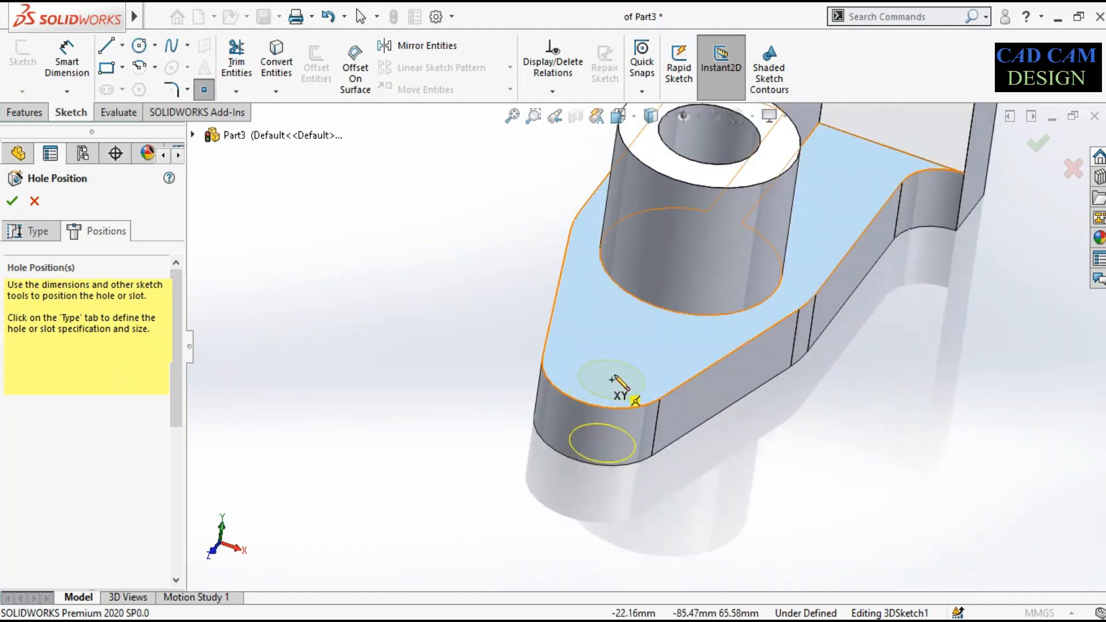
pyautogui.click(606, 365)
pyautogui.scroll(7, 605, 375)
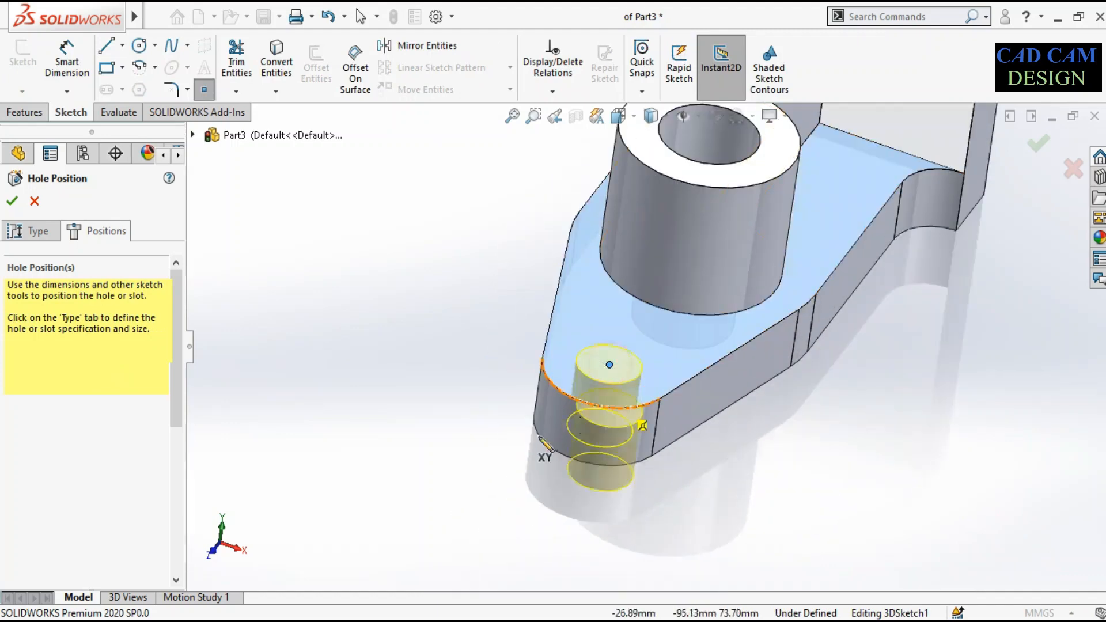
pyautogui.scroll(-2, 657, 320)
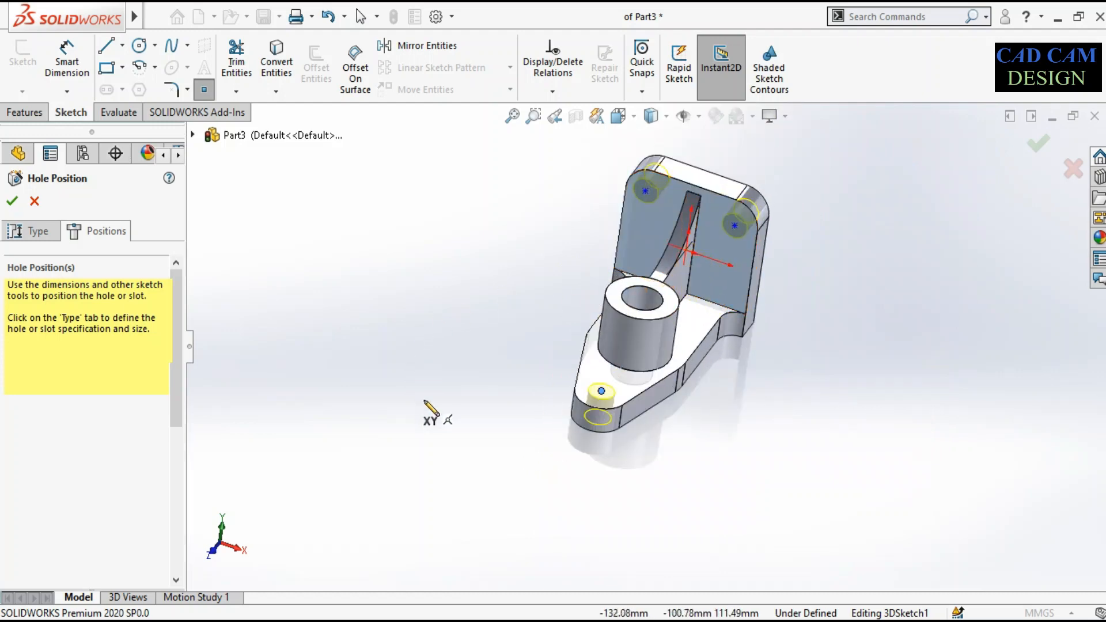
# Step: Look up the spacing and edge distances of the upper holes on the EX.NO=53 drawing in Paint and return to SOLIDWORKS
pyautogui.moveTo(424, 400); pyautogui.dragTo(447, 324, button='right')
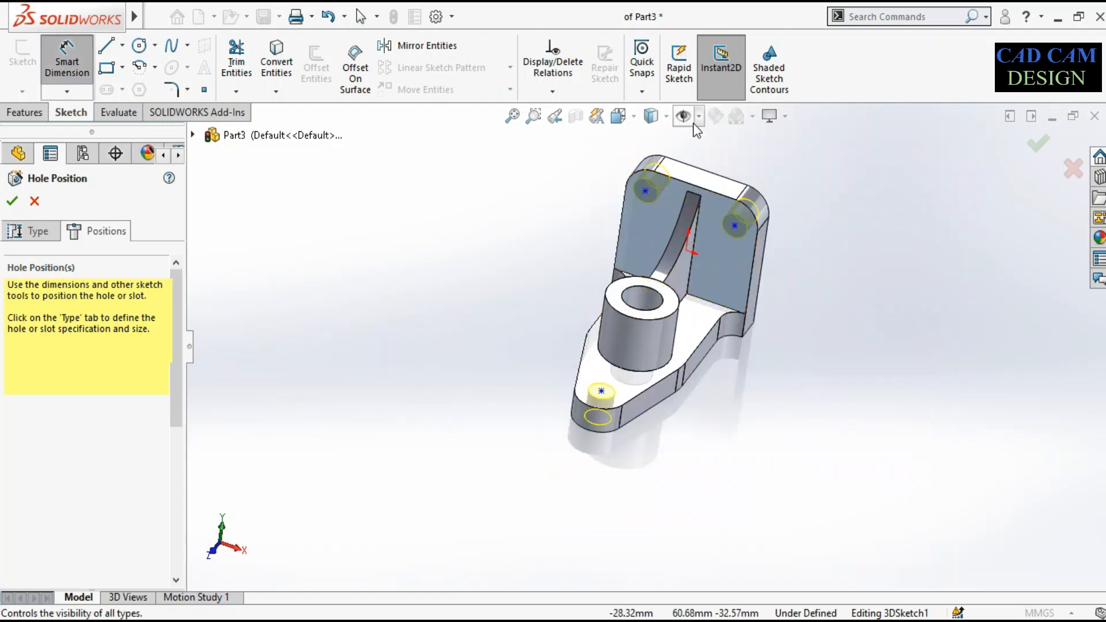
pyautogui.scroll(-5, 636, 190)
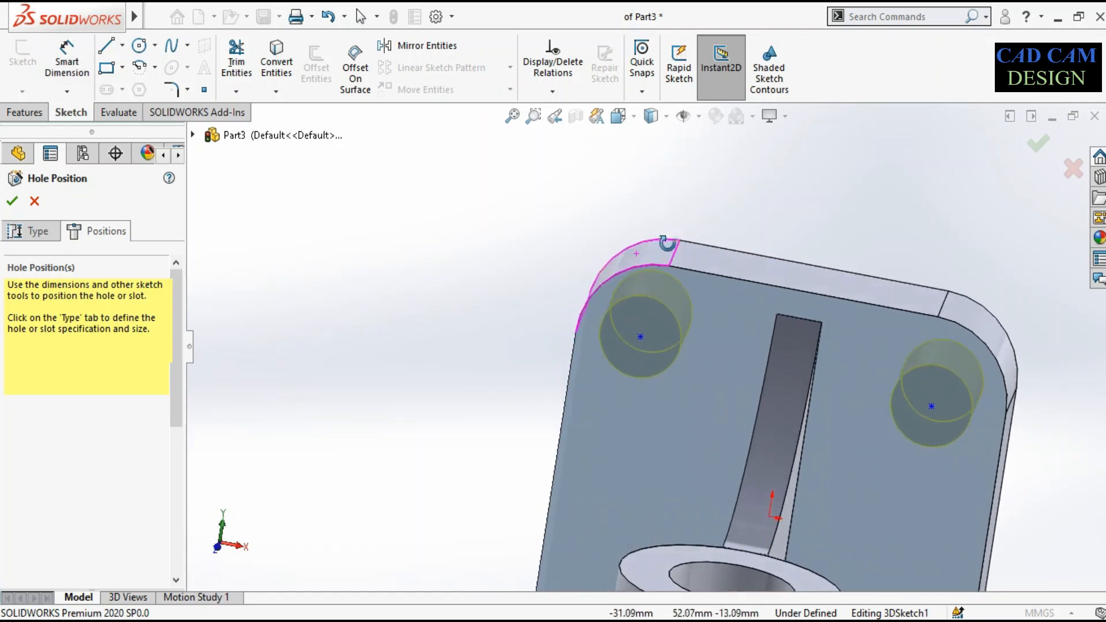
pyautogui.hotkey('alt', 'Tab')
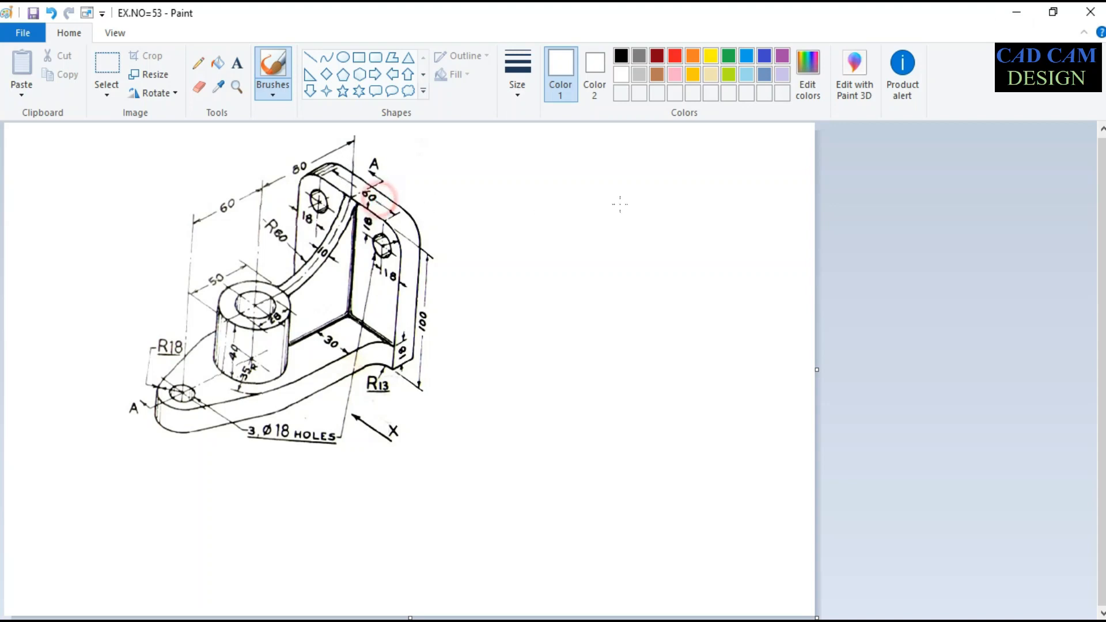
pyautogui.click(1027, 13)
pyautogui.scroll(2, 714, 352)
pyautogui.scroll(-2, 671, 356)
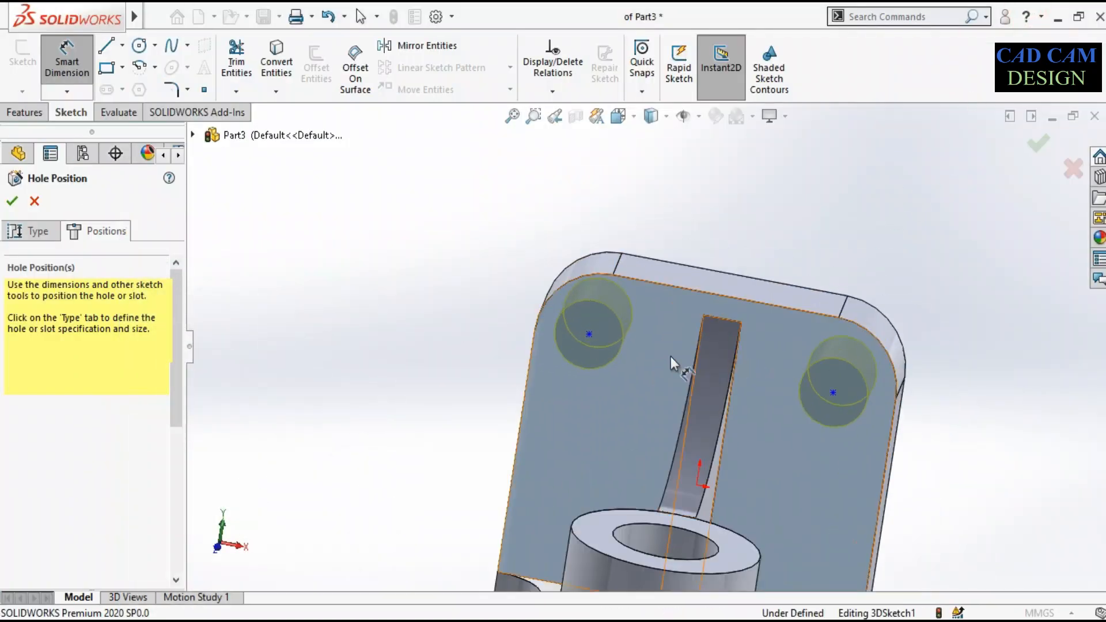
# Step: Dimension the distance between the two upper hole centres as 60 mm
pyautogui.click(589, 335)
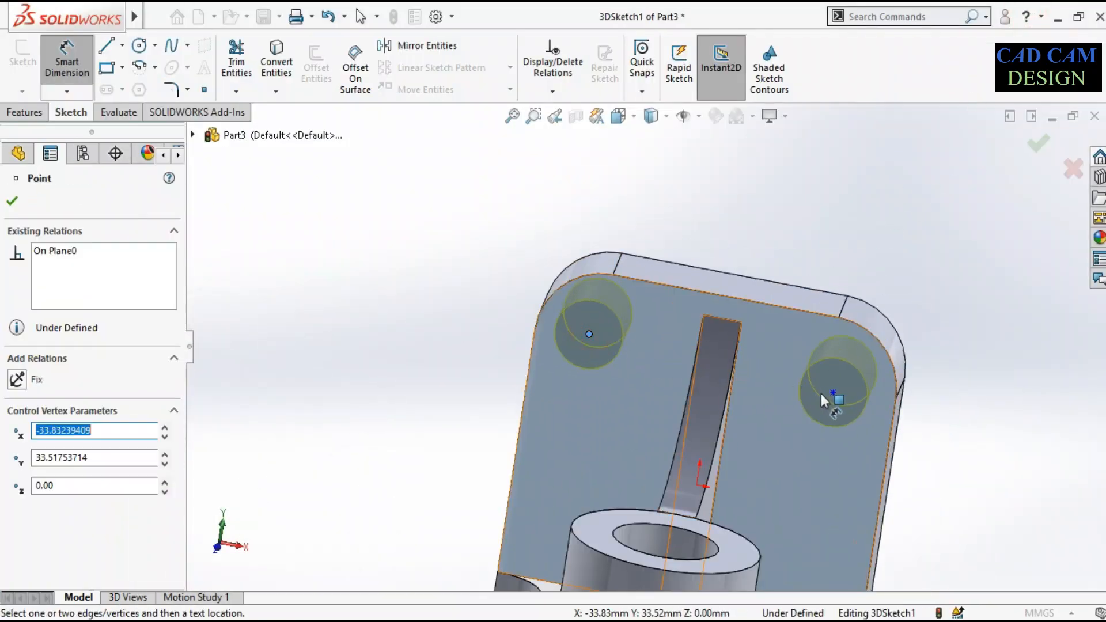
pyautogui.click(834, 393)
pyautogui.click(755, 218)
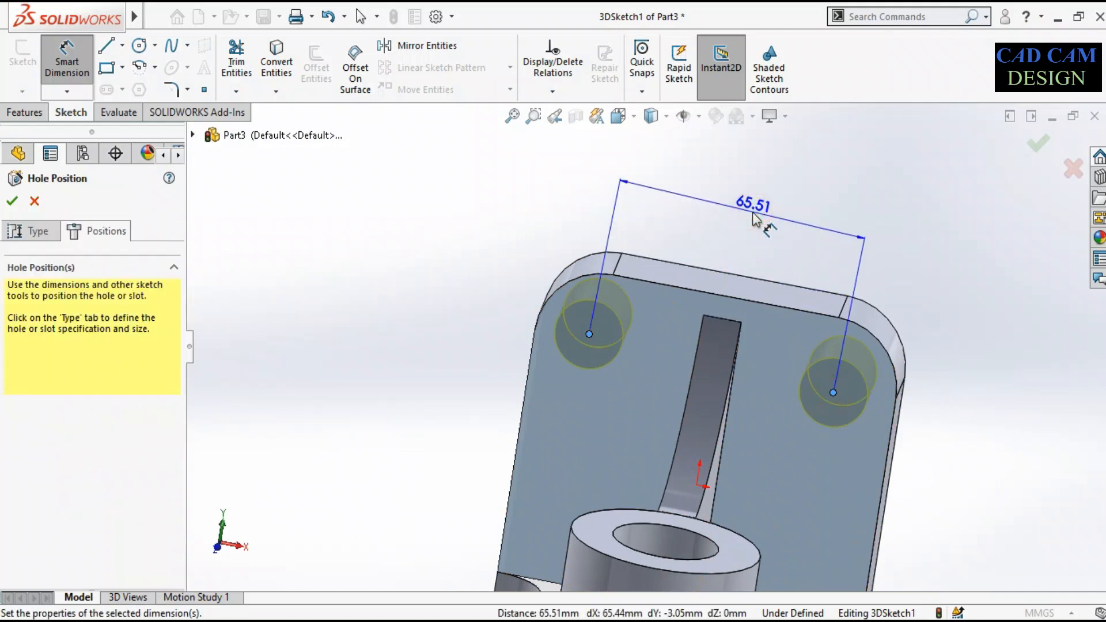
pyautogui.write('60')
pyautogui.press('Return')
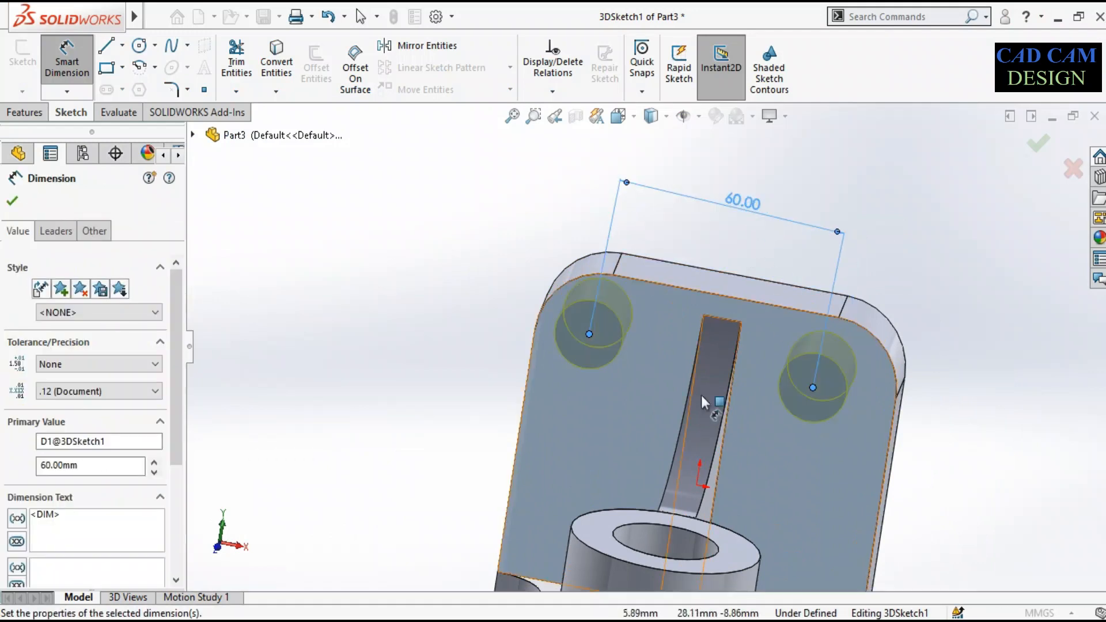
# Step: Dimension the upper-left hole centre 18 mm from the corner-arc endpoint on the plate's left side
pyautogui.click(588, 335)
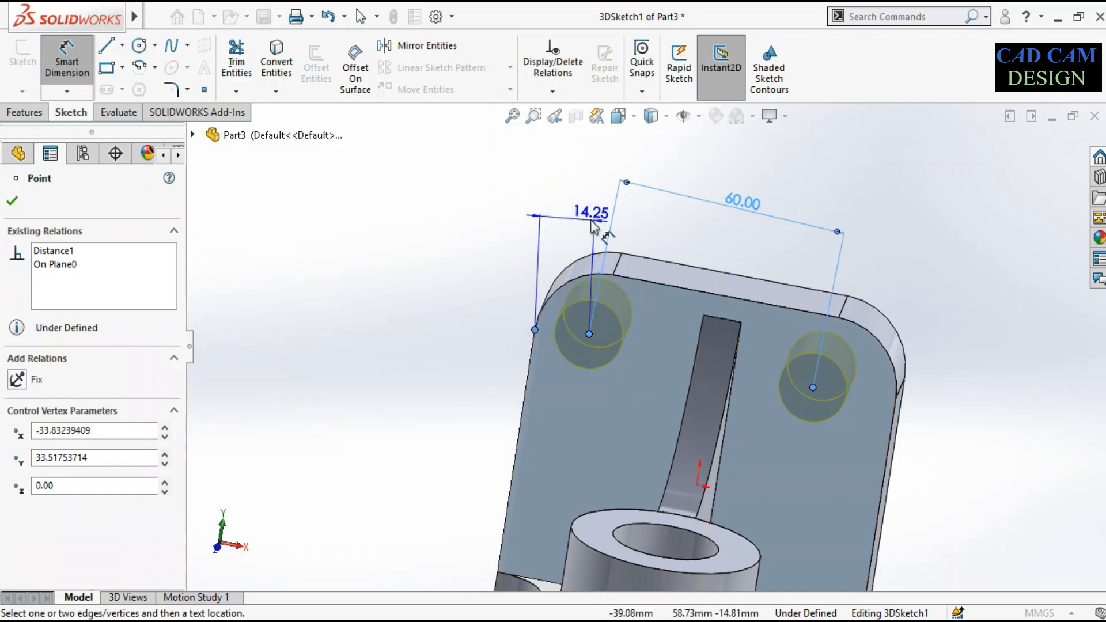
pyautogui.click(588, 219)
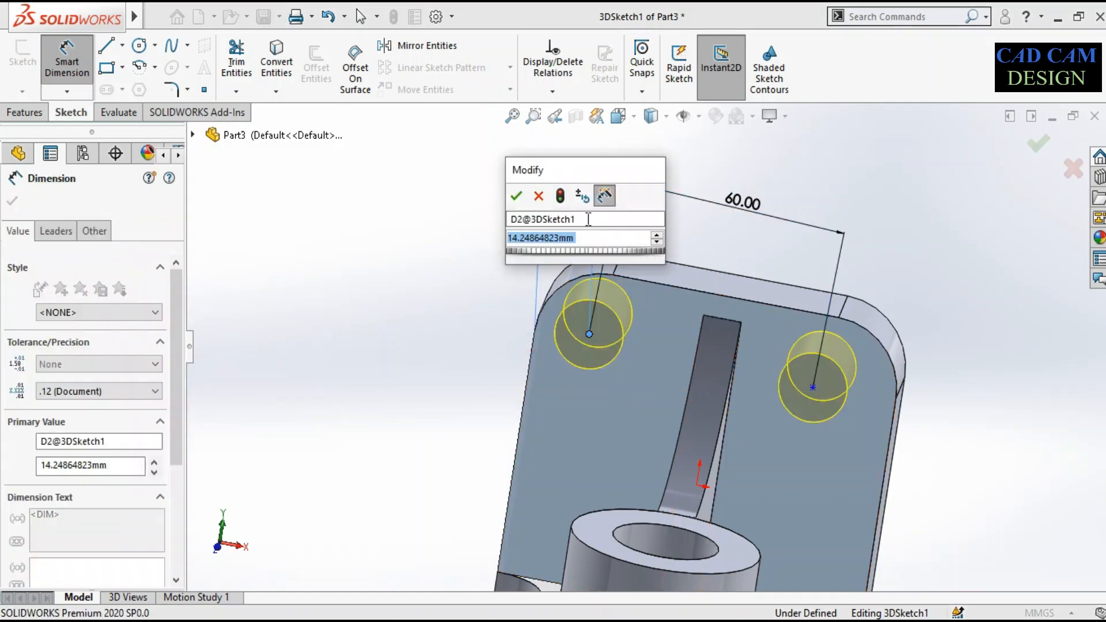
pyautogui.write('18')
pyautogui.press('Return')
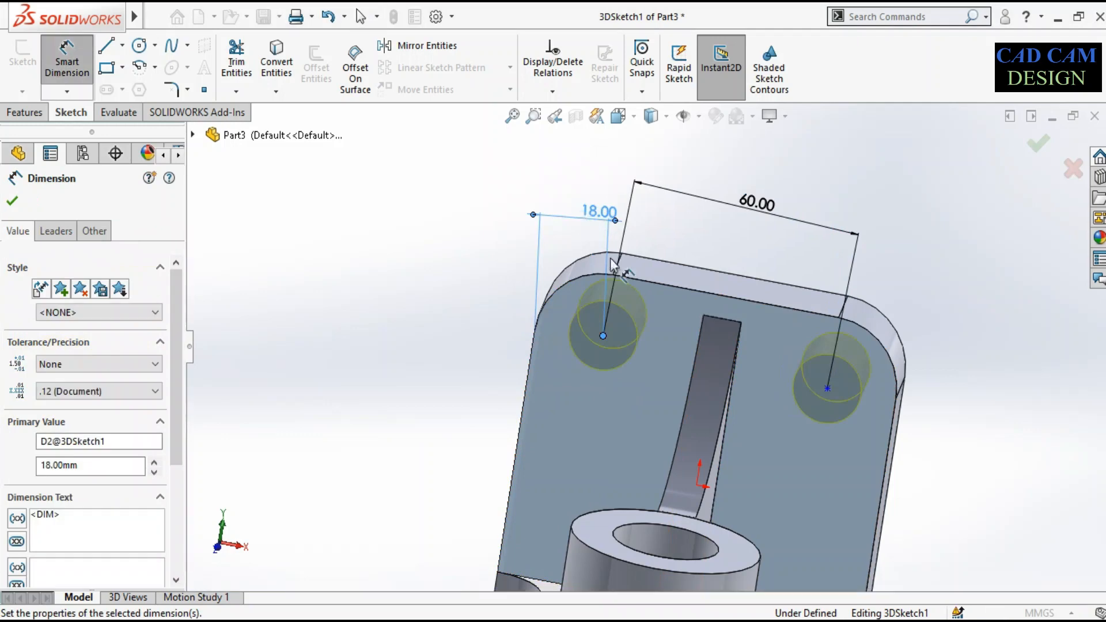
# Step: Switch to the Front view and delete the slanted 60 mm and 18 mm dimensions of the upper holes
pyautogui.moveTo(662, 295); pyautogui.dragTo(686, 295, button='middle')
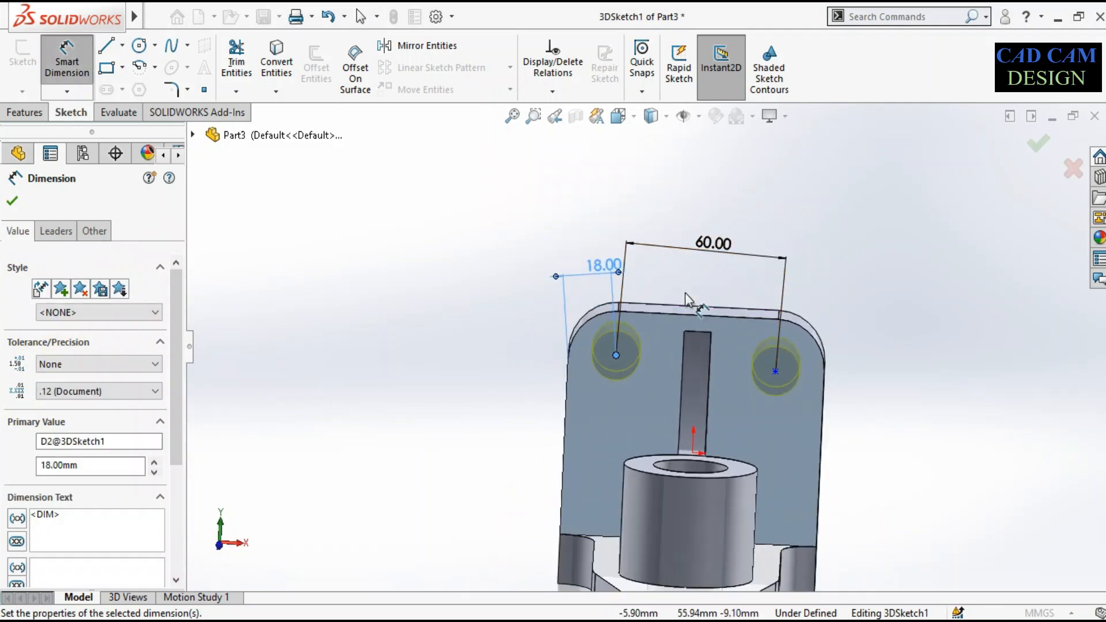
pyautogui.scroll(3, 651, 321)
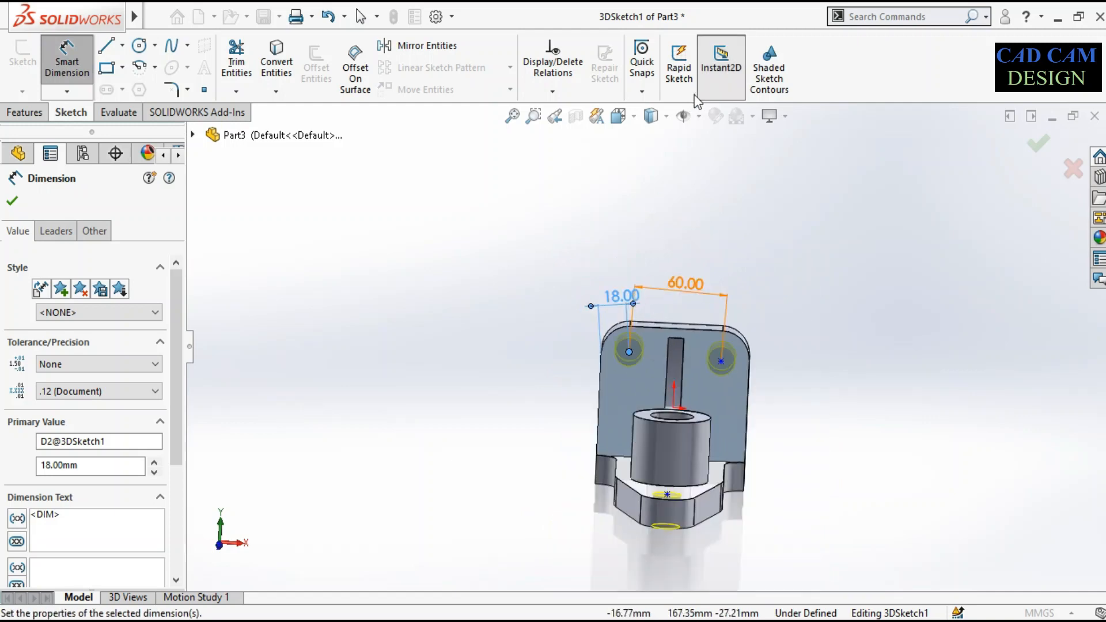
pyautogui.click(619, 116)
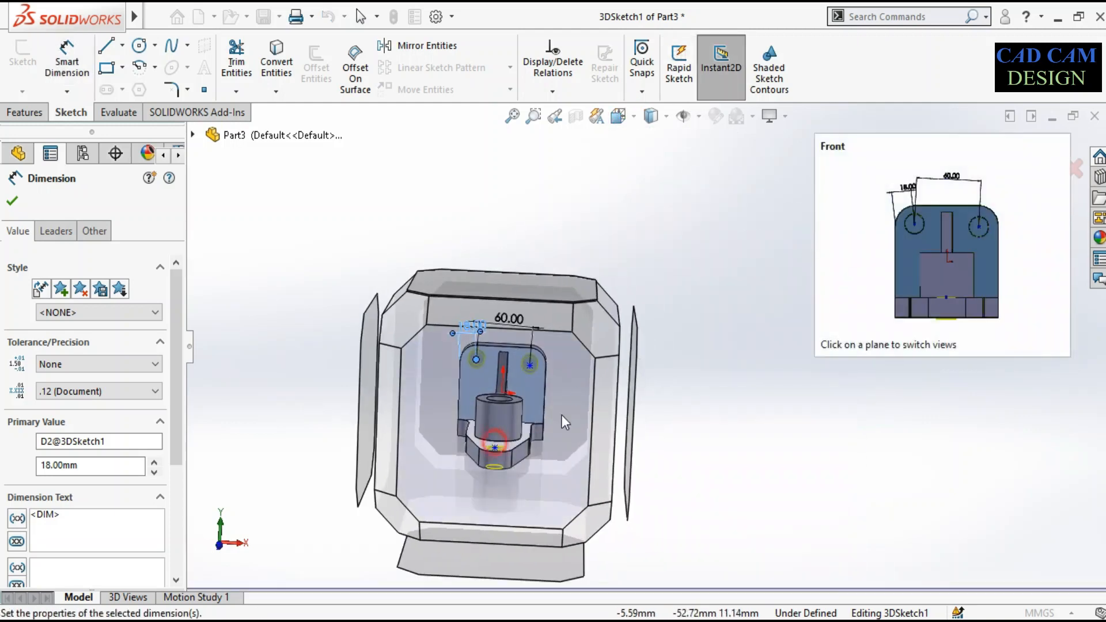
pyautogui.click(562, 416)
pyautogui.scroll(-1, 634, 129)
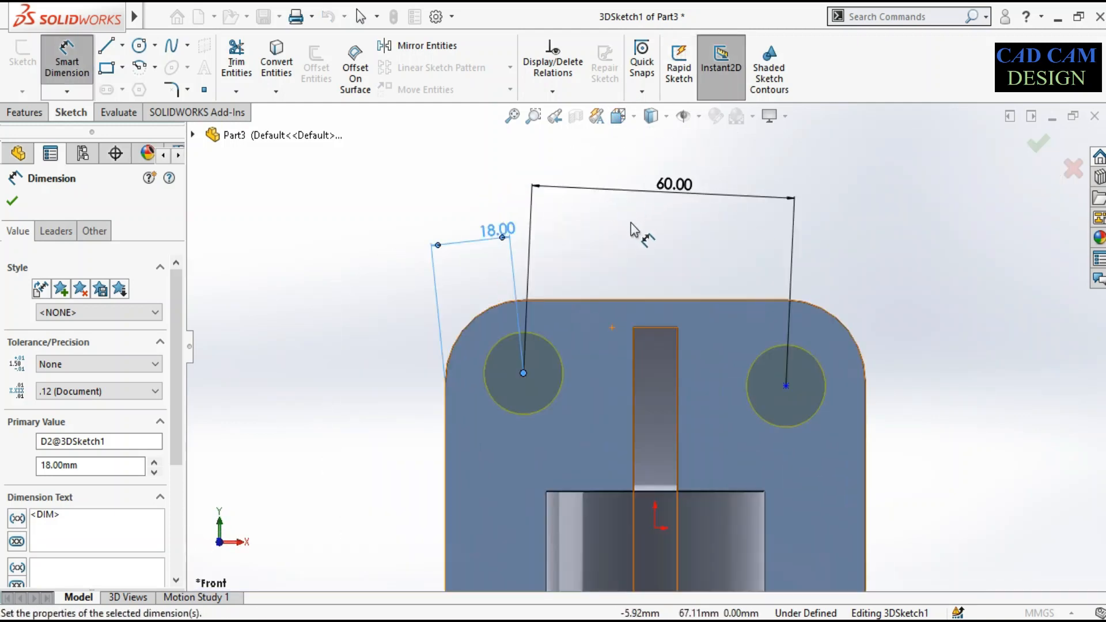
pyautogui.scroll(1, 657, 220)
pyautogui.scroll(-1, 657, 220)
pyautogui.click(668, 257)
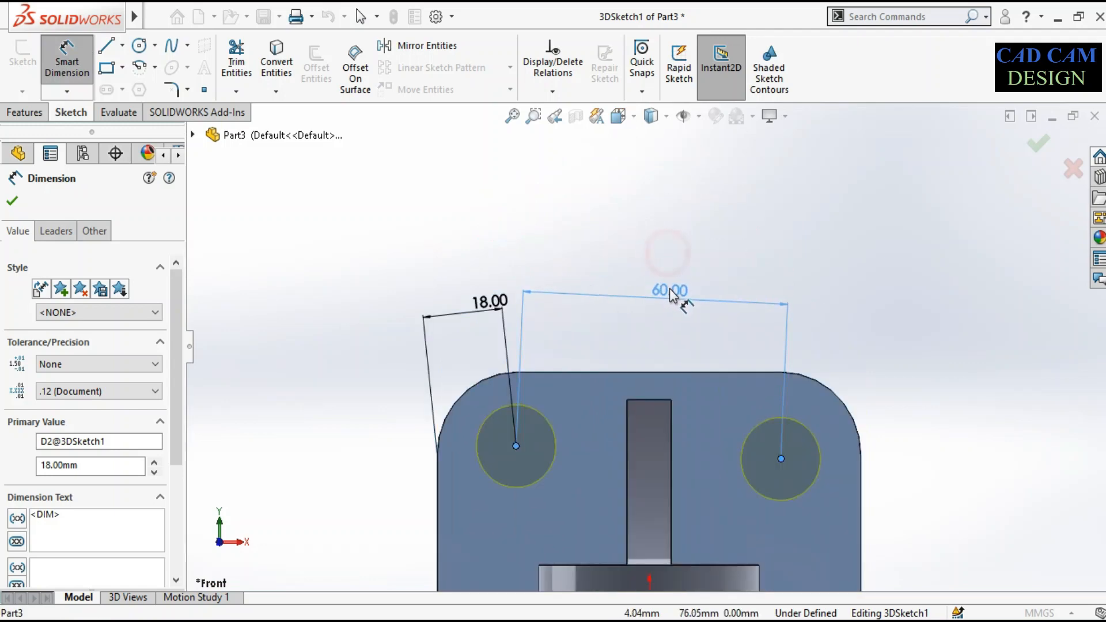
pyautogui.press('Delete')
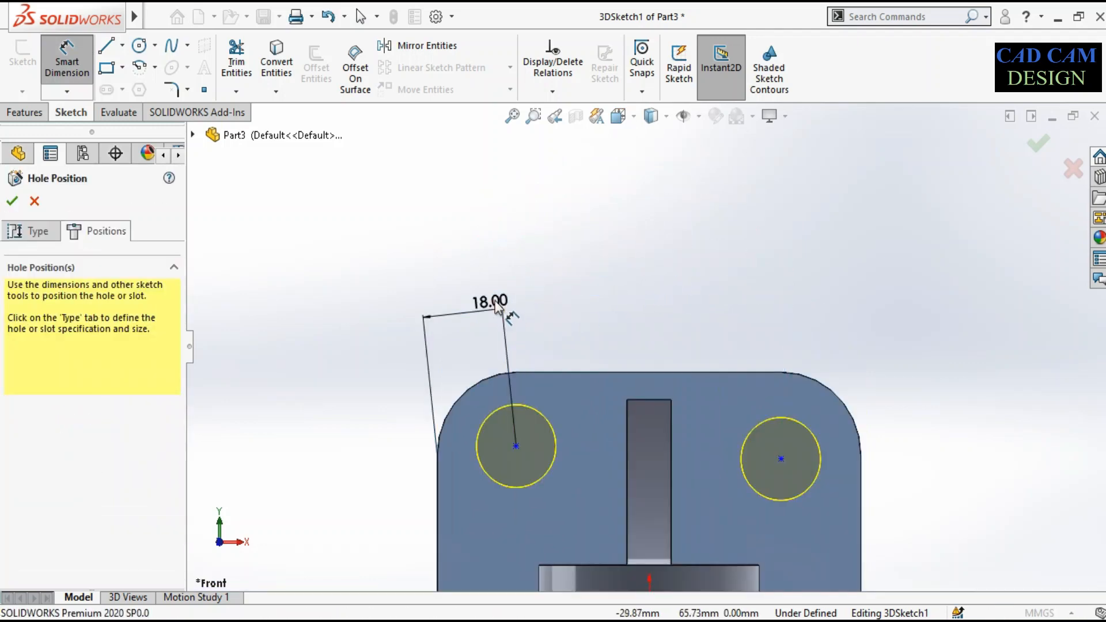
pyautogui.click(487, 300)
pyautogui.press('Delete')
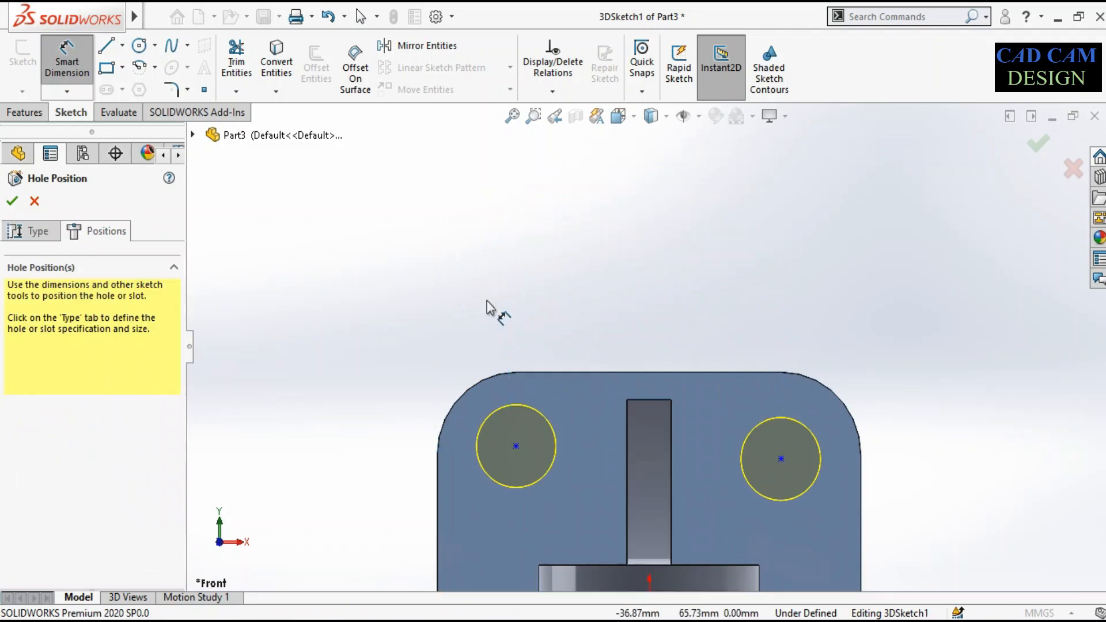
# Step: Dimension the upper-left hole centre 18 mm from the plate's left vertical edge
pyautogui.click(437, 494)
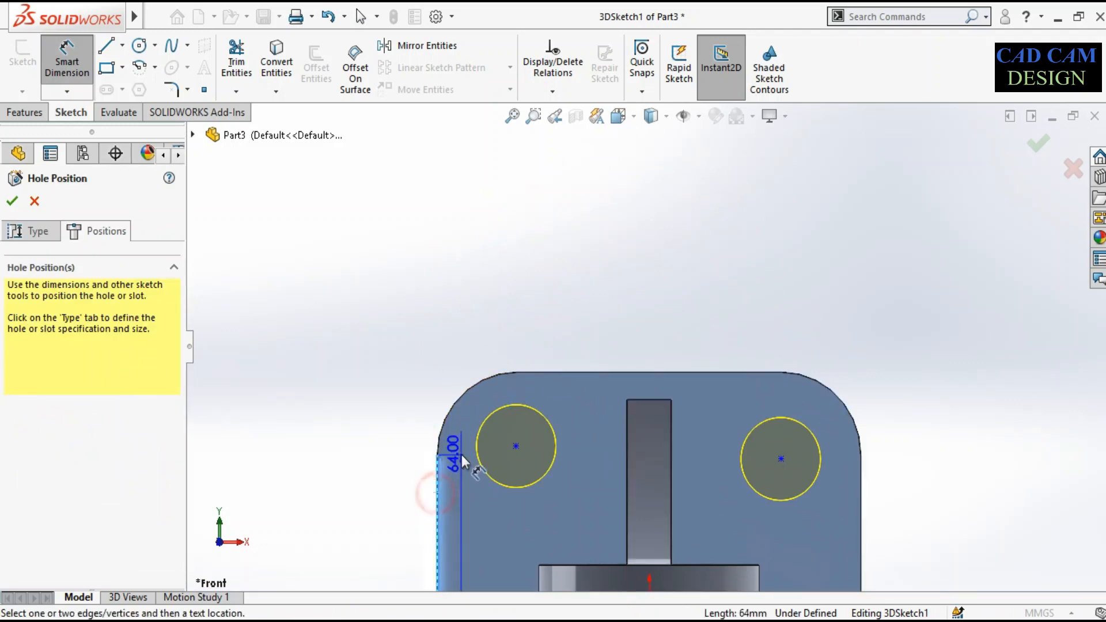
pyautogui.click(516, 446)
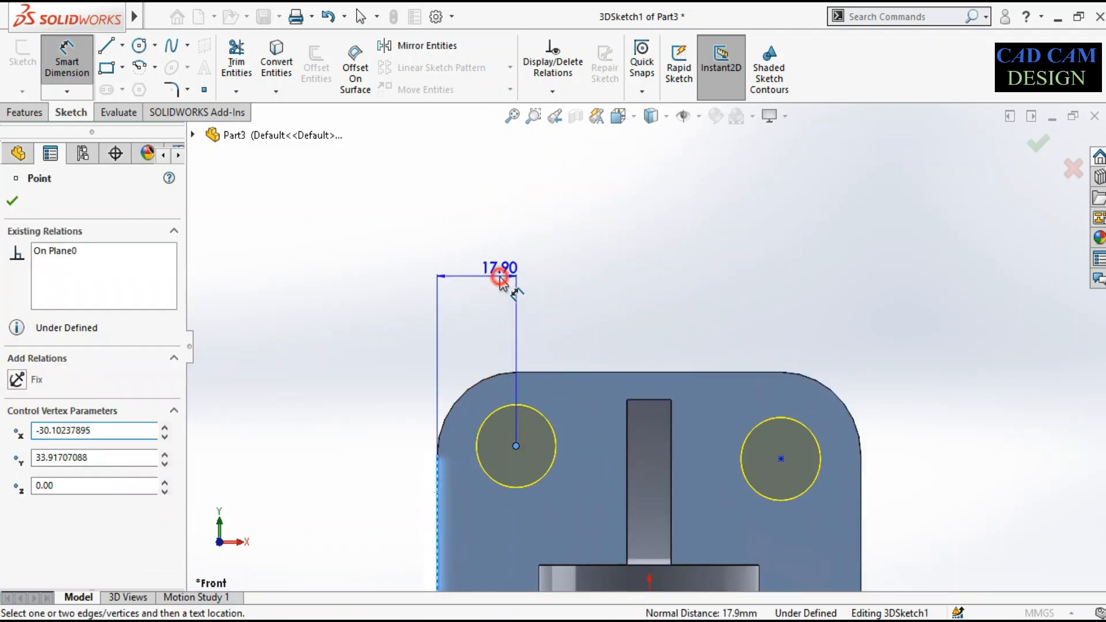
pyautogui.click(502, 283)
pyautogui.write('18')
pyautogui.press('Return')
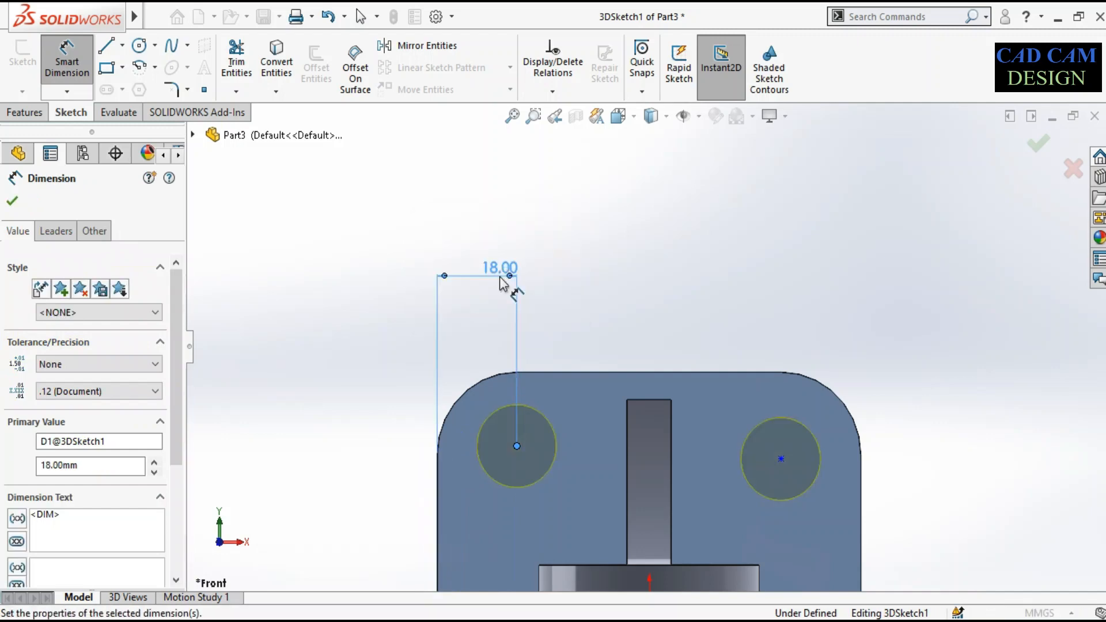
# Step: Try to dimension the distance between the two upper hole centres directly and to clear the left centre's relations
pyautogui.click(782, 459)
pyautogui.click(517, 446)
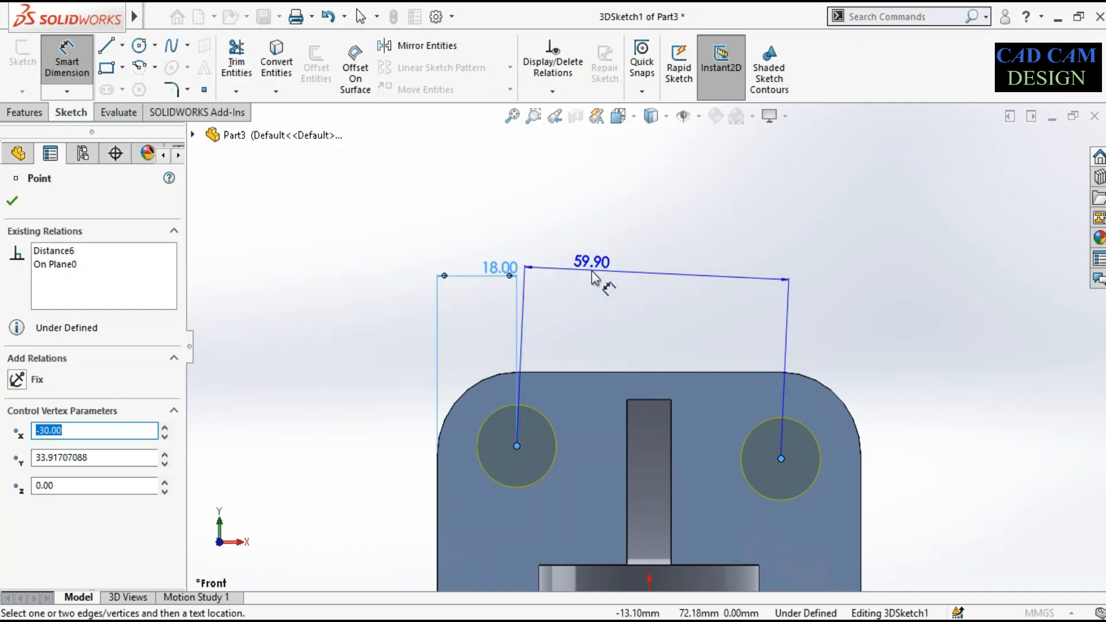
pyautogui.rightClick(97, 284)
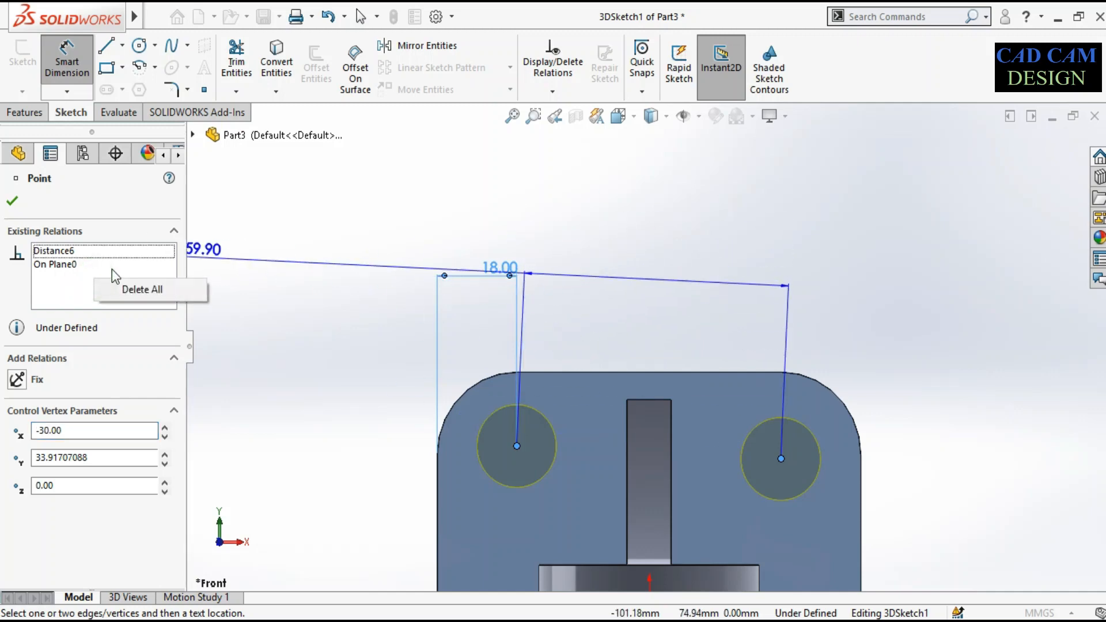
pyautogui.click(173, 286)
pyautogui.rightClick(77, 252)
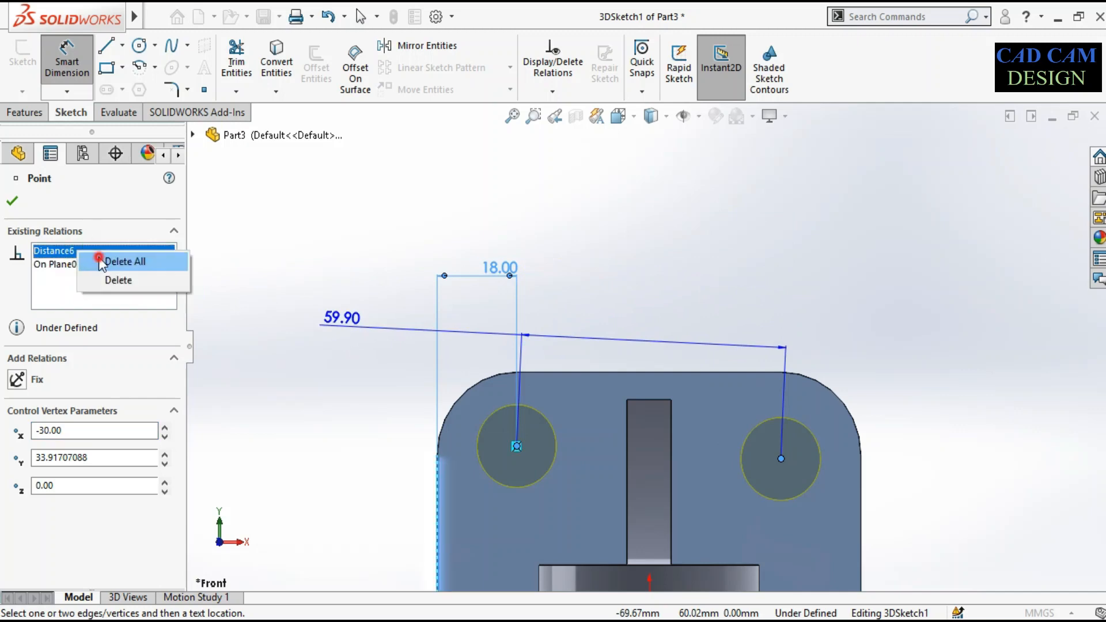
pyautogui.click(100, 259)
pyautogui.click(13, 201)
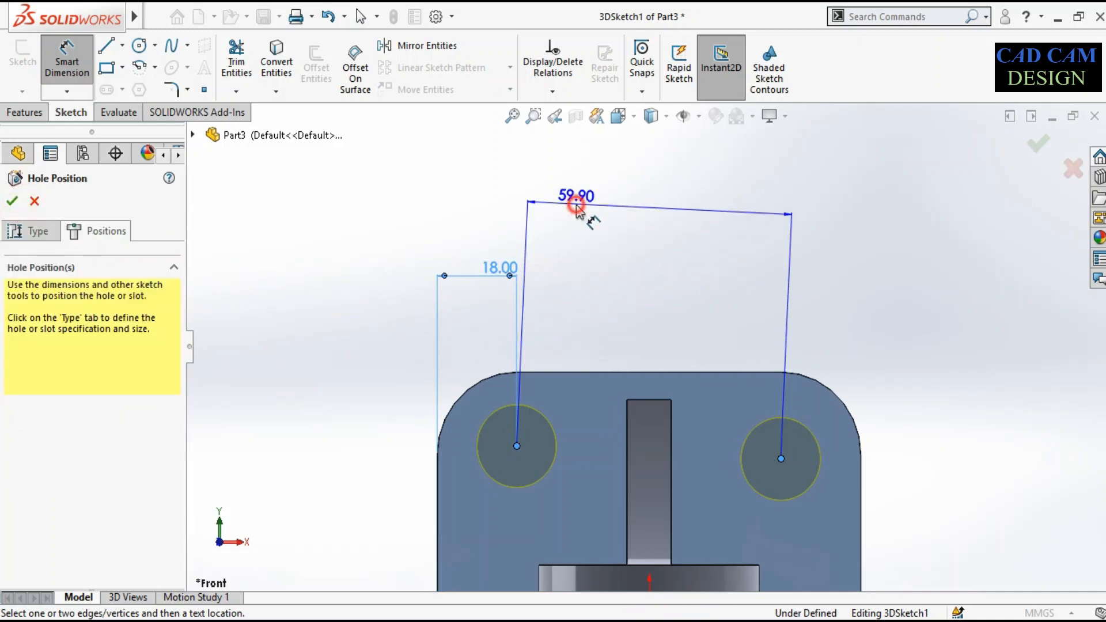
pyautogui.click(592, 225)
pyautogui.rightClick(617, 251)
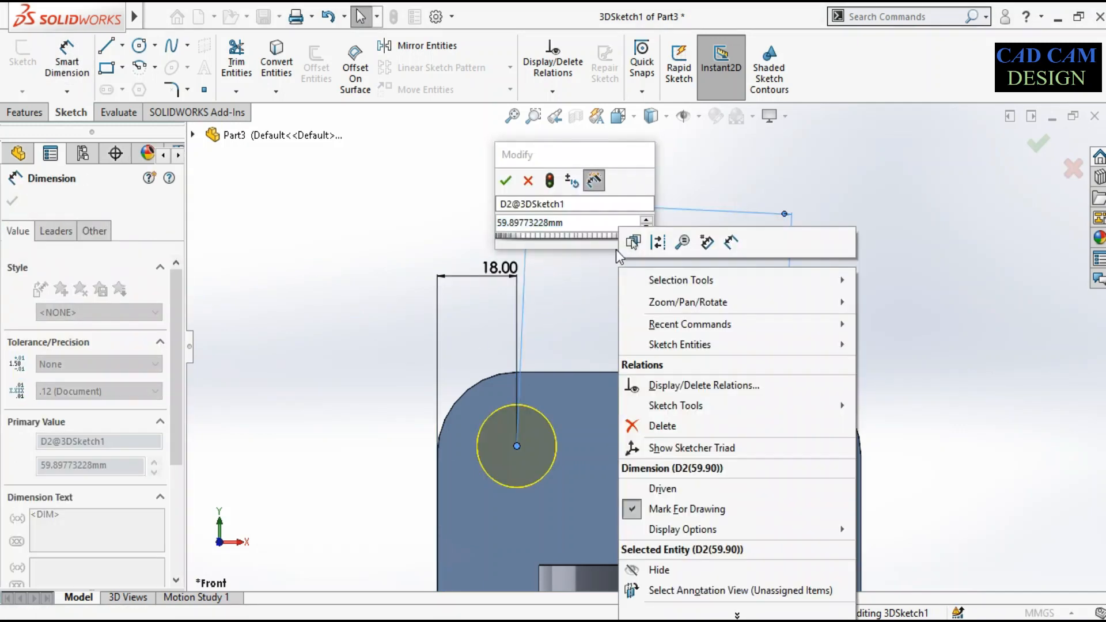
pyautogui.click(504, 182)
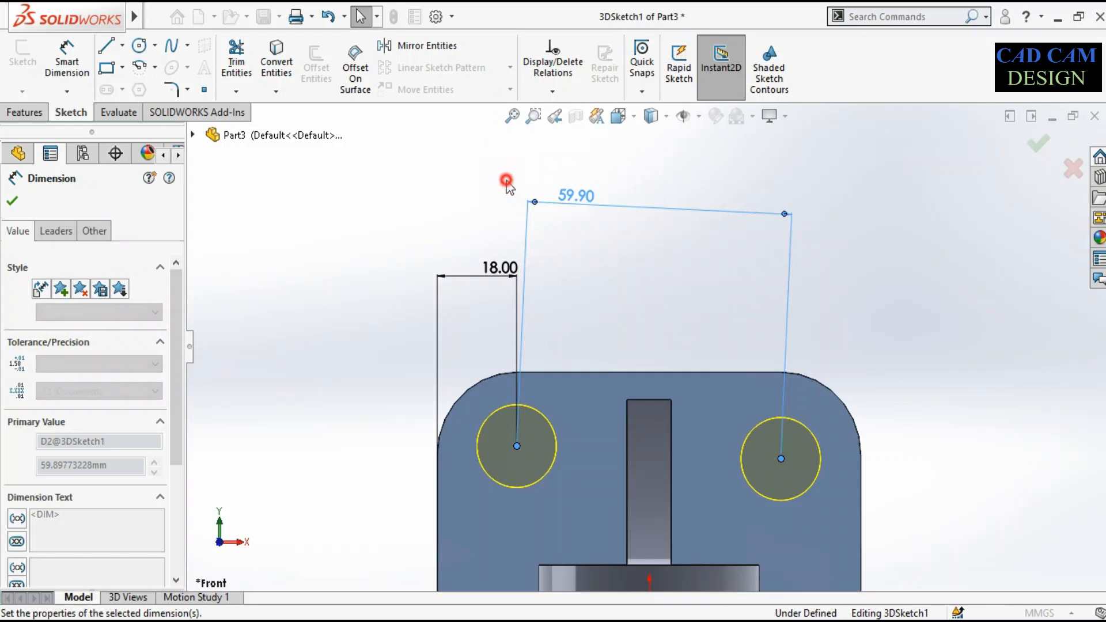
pyautogui.click(575, 222)
pyautogui.press('Delete')
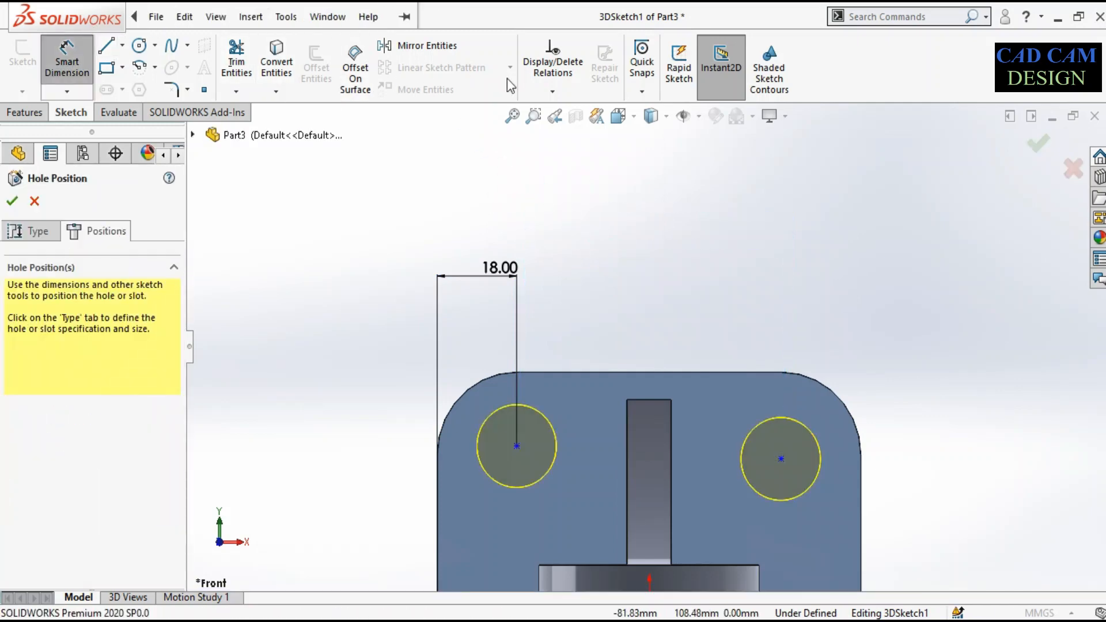
# Step: Try to relate the two upper hole centres to each other with Coincident and Along X relations
pyautogui.click(554, 93)
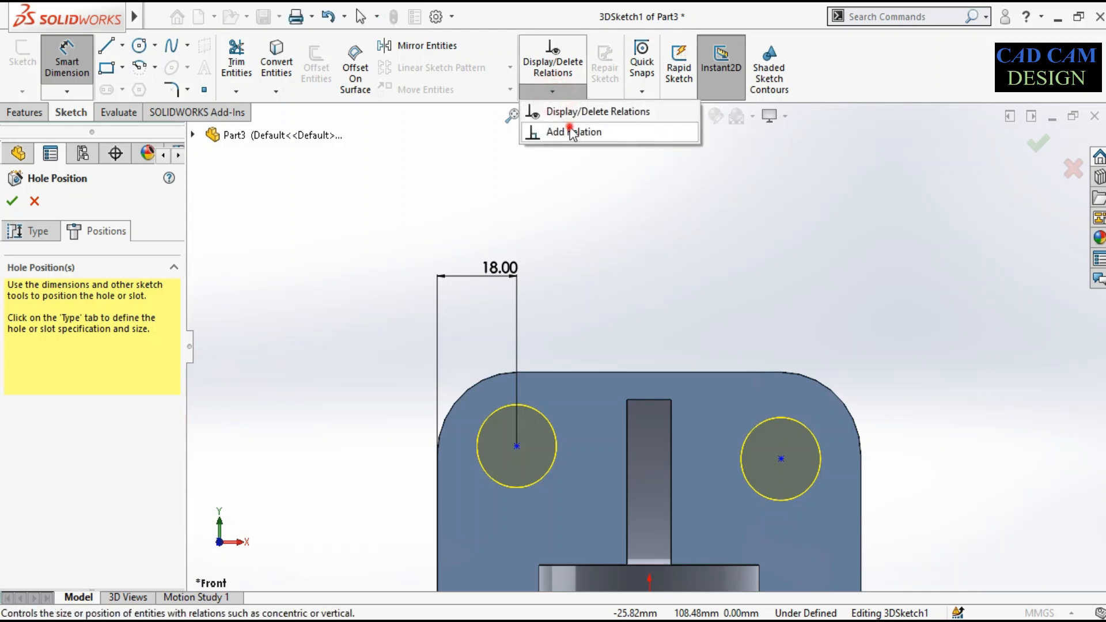
pyautogui.click(572, 132)
pyautogui.click(516, 446)
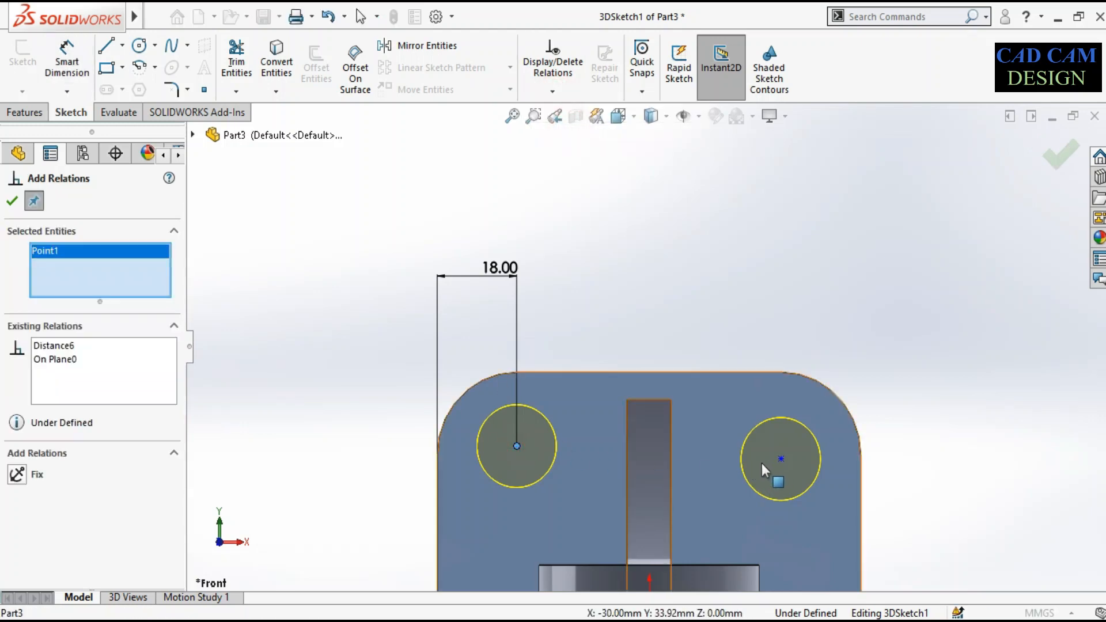
pyautogui.click(779, 460)
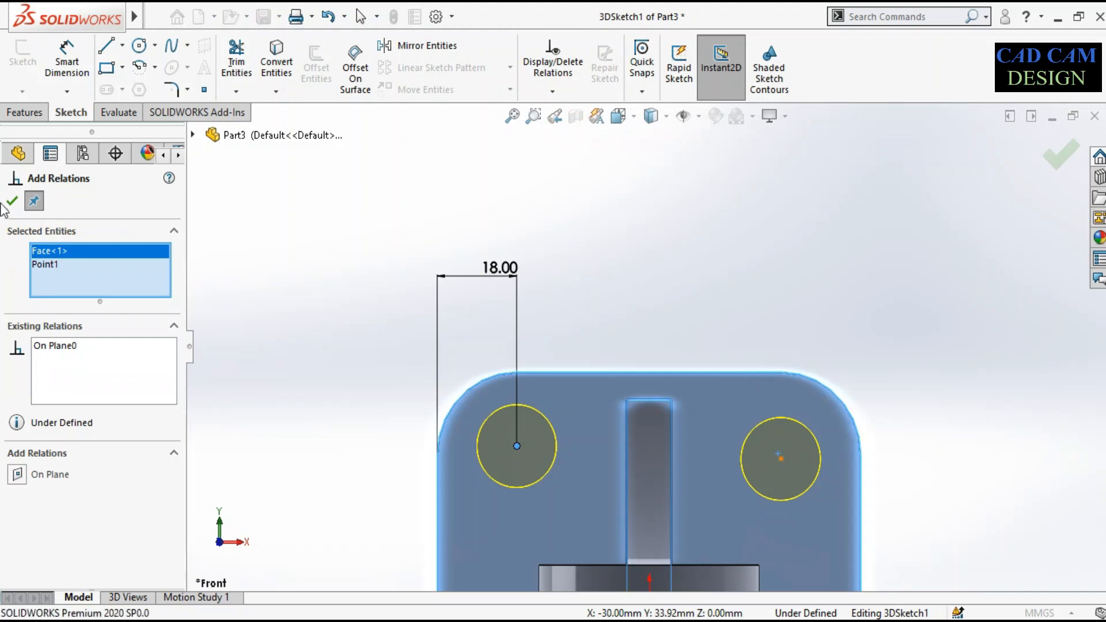
pyautogui.rightClick(78, 255)
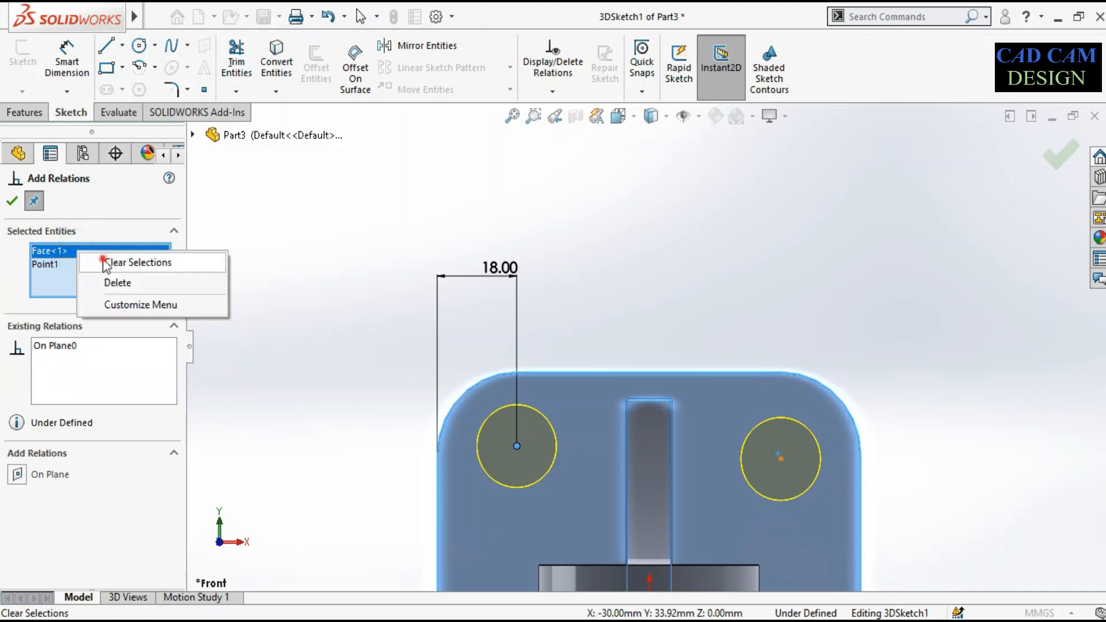
pyautogui.click(104, 262)
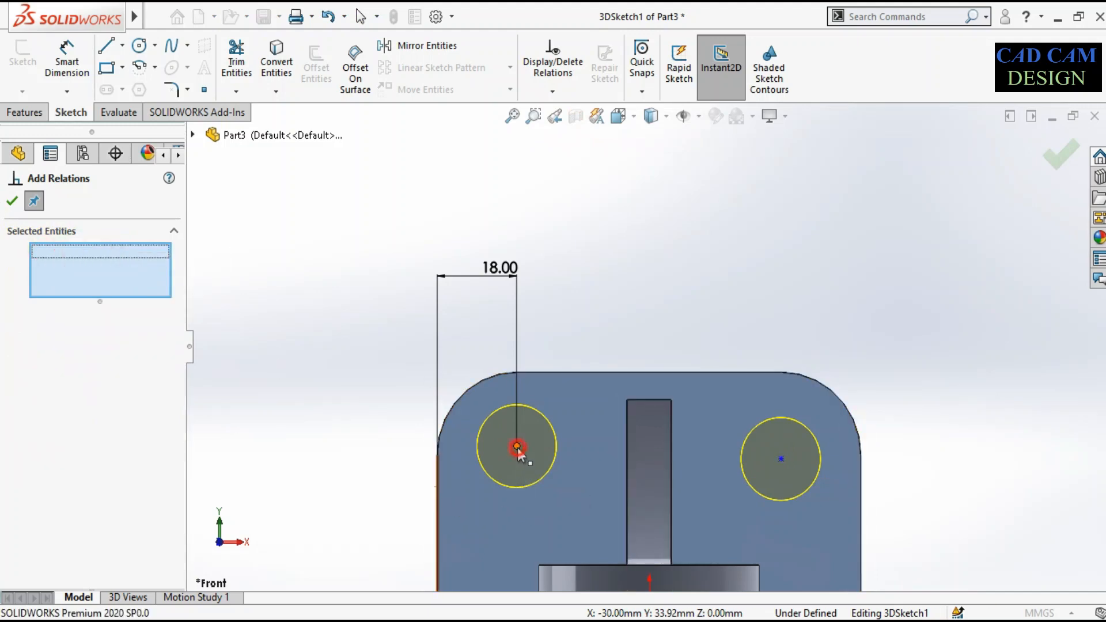
pyautogui.click(517, 446)
pyautogui.click(782, 459)
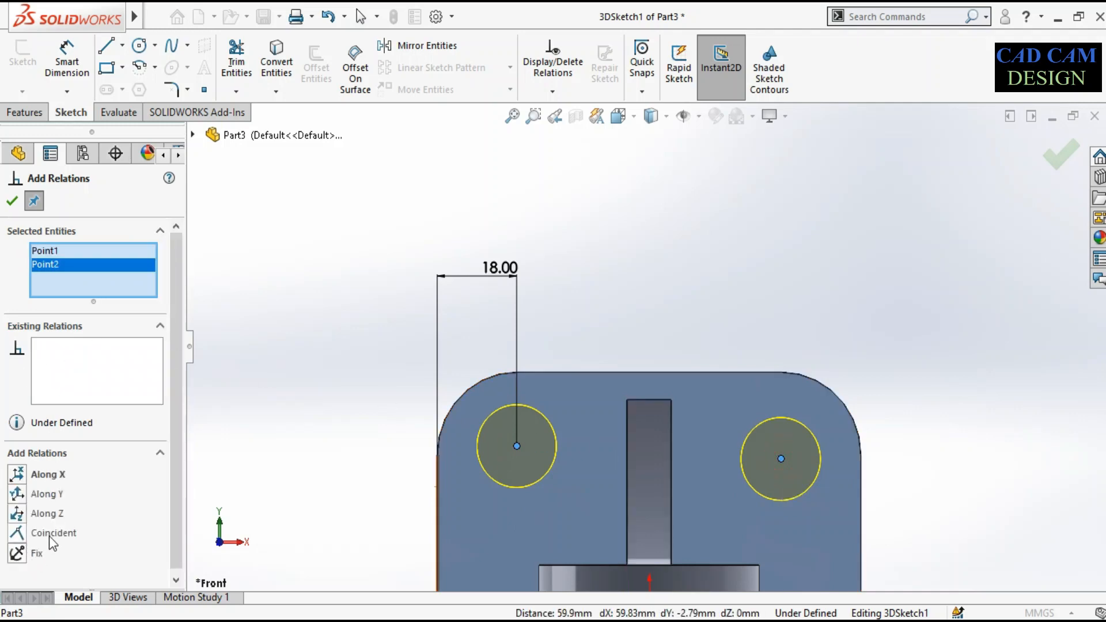
pyautogui.click(52, 534)
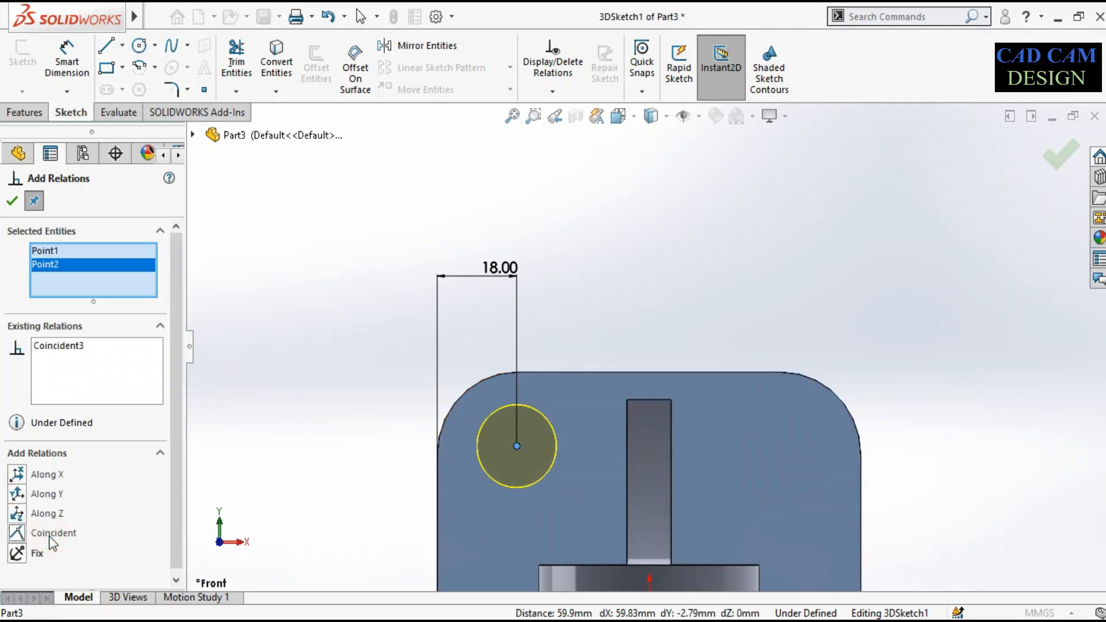
pyautogui.click(53, 476)
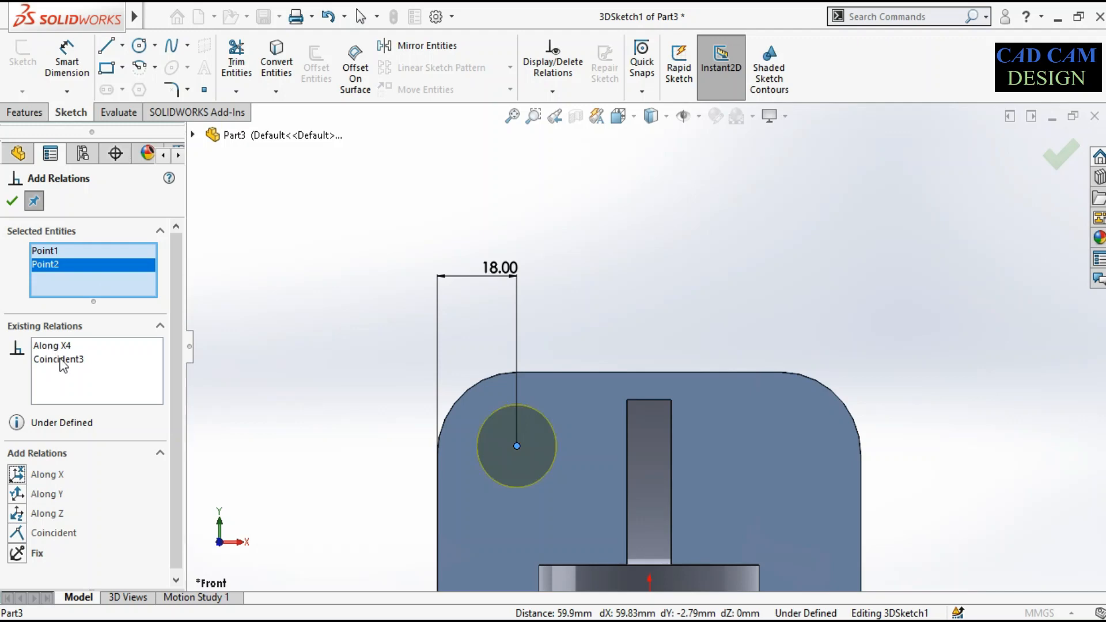
# Step: Remove the Coincident and Along X relations between the two upper hole centres and leave Add Relations
pyautogui.rightClick(63, 364)
pyautogui.click(101, 385)
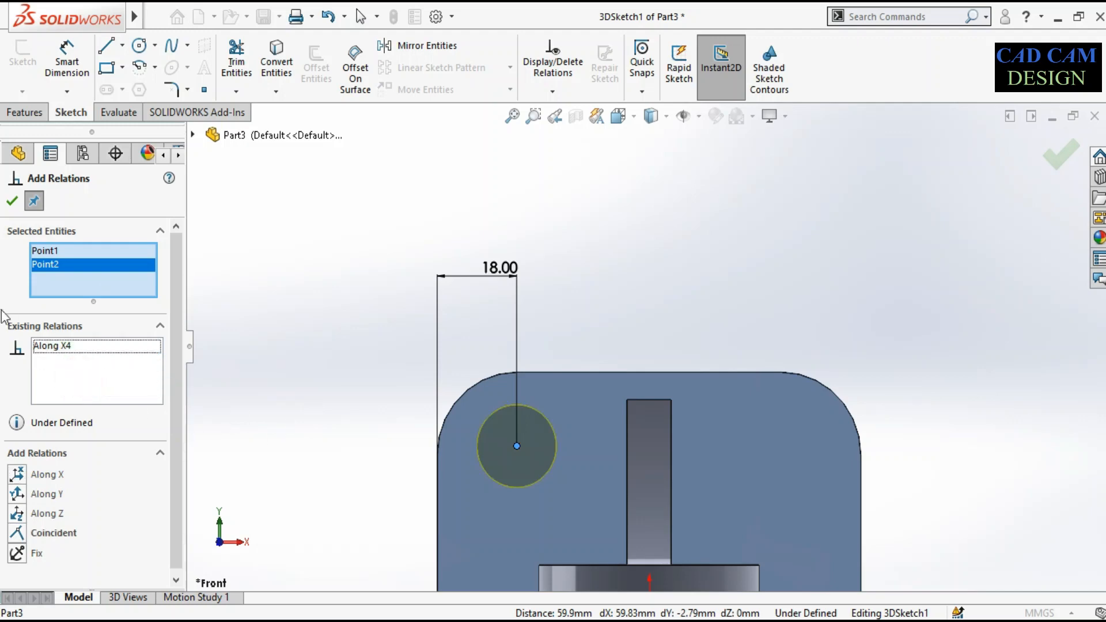
pyautogui.rightClick(81, 365)
pyautogui.click(112, 385)
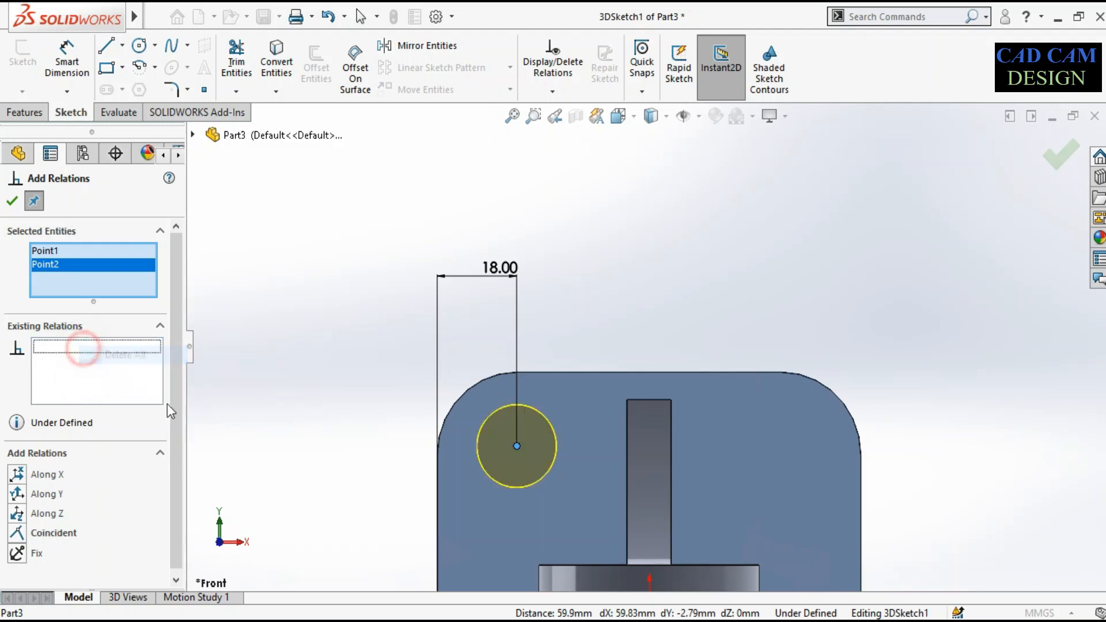
pyautogui.click(11, 202)
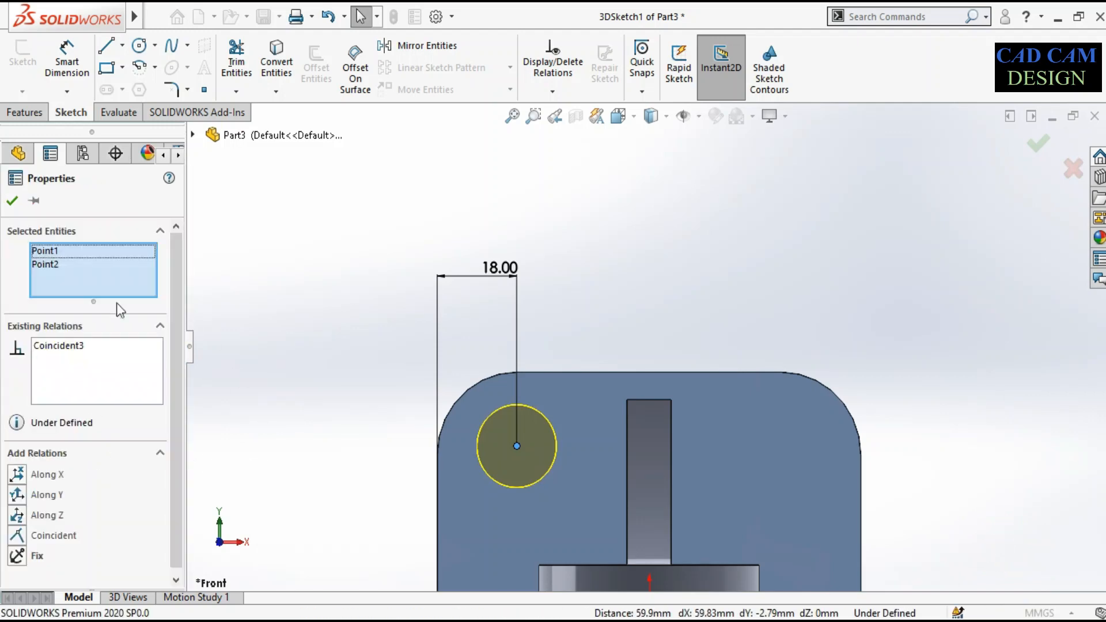
pyautogui.click(13, 201)
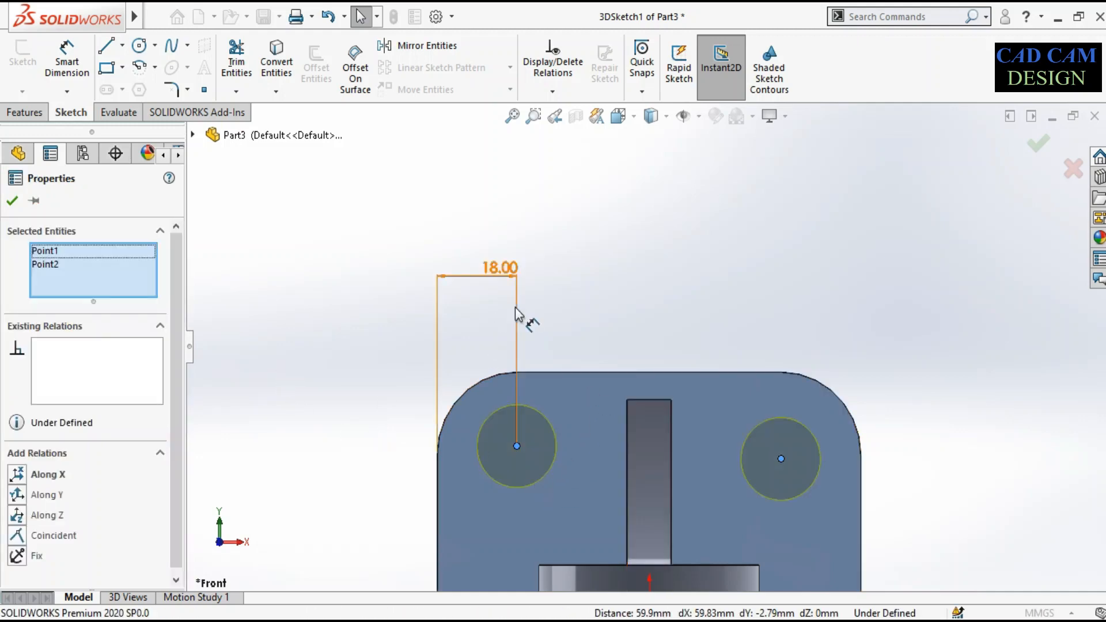
# Step: Dimension the upper-right hole centre 18 mm from the plate's right vertical edge
pyautogui.click(67, 57)
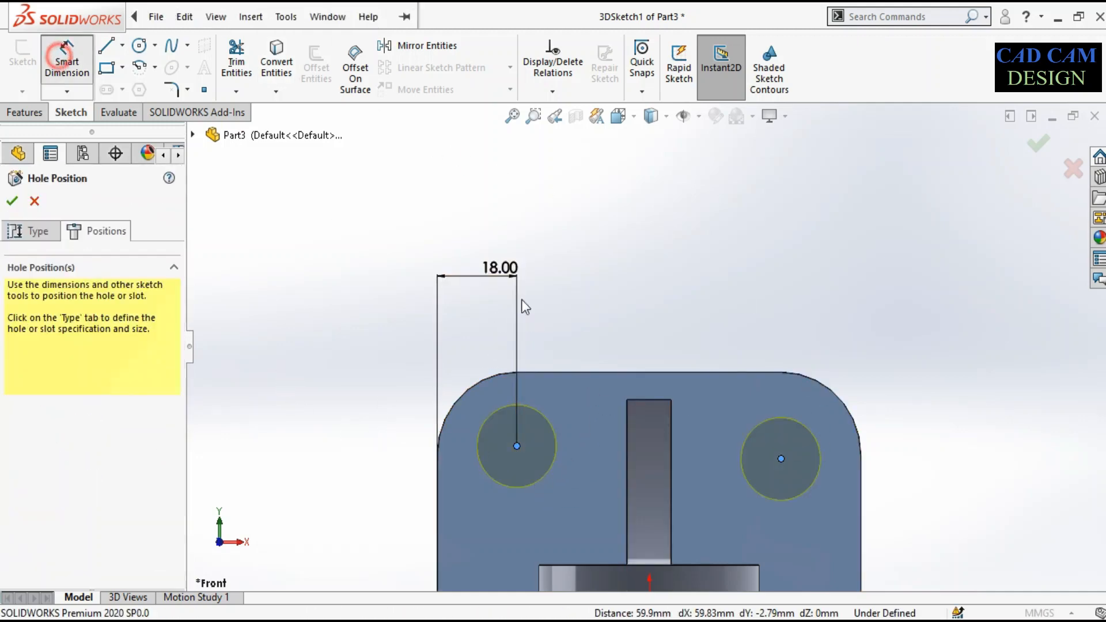
pyautogui.click(781, 459)
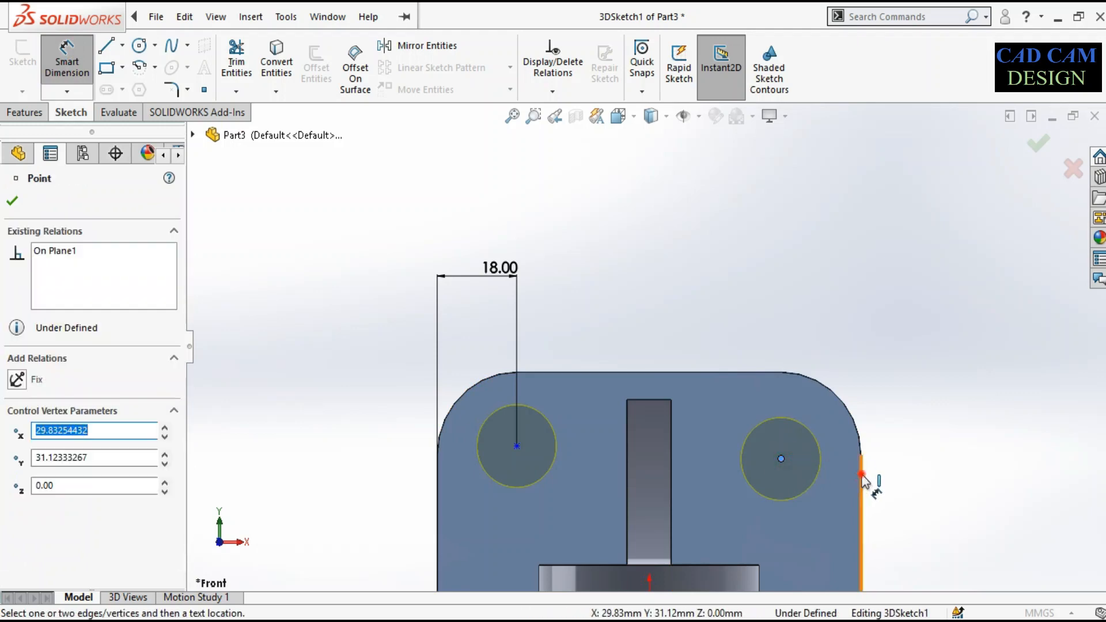
pyautogui.click(860, 461)
pyautogui.click(815, 308)
pyautogui.click(813, 301)
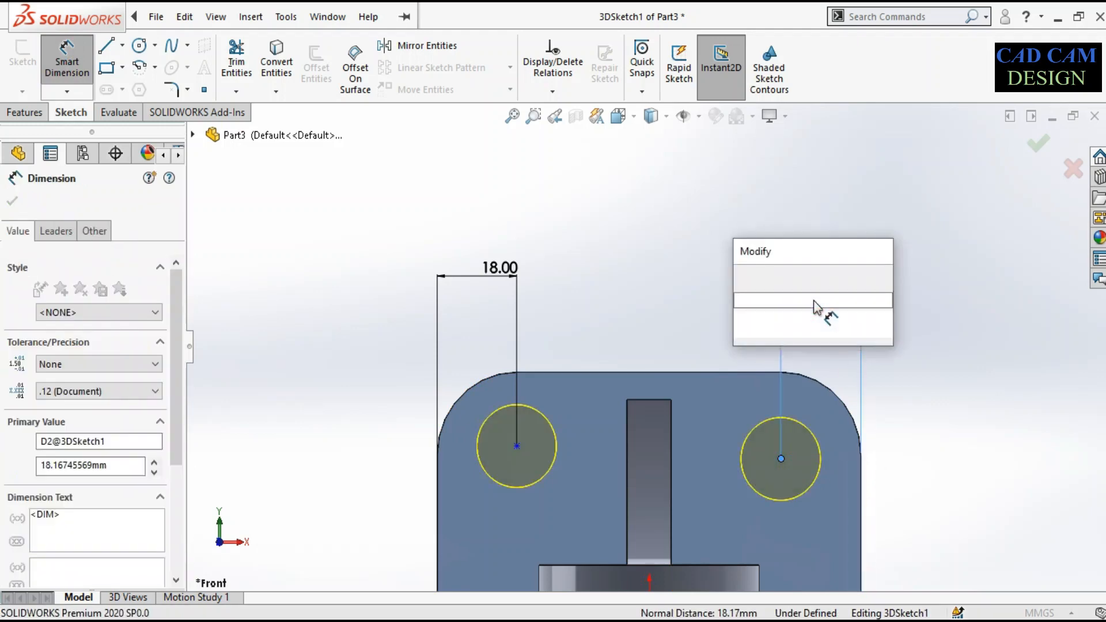
pyautogui.write('18')
pyautogui.press('Return')
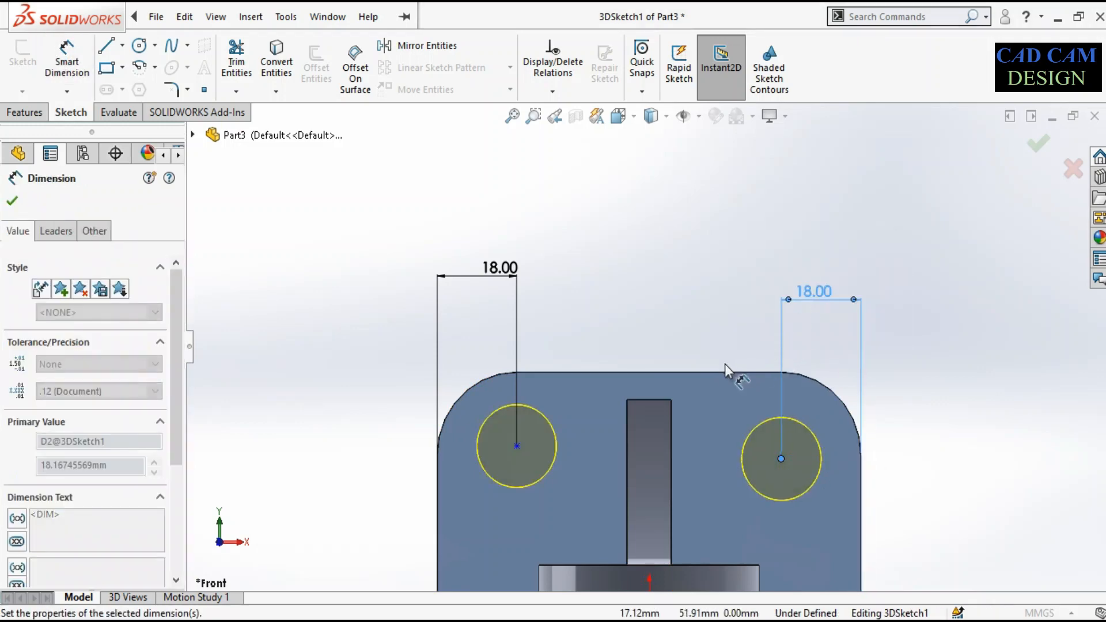
# Step: Dimension the upper-right hole centre 18 mm below the plate's top edge
pyautogui.click(735, 374)
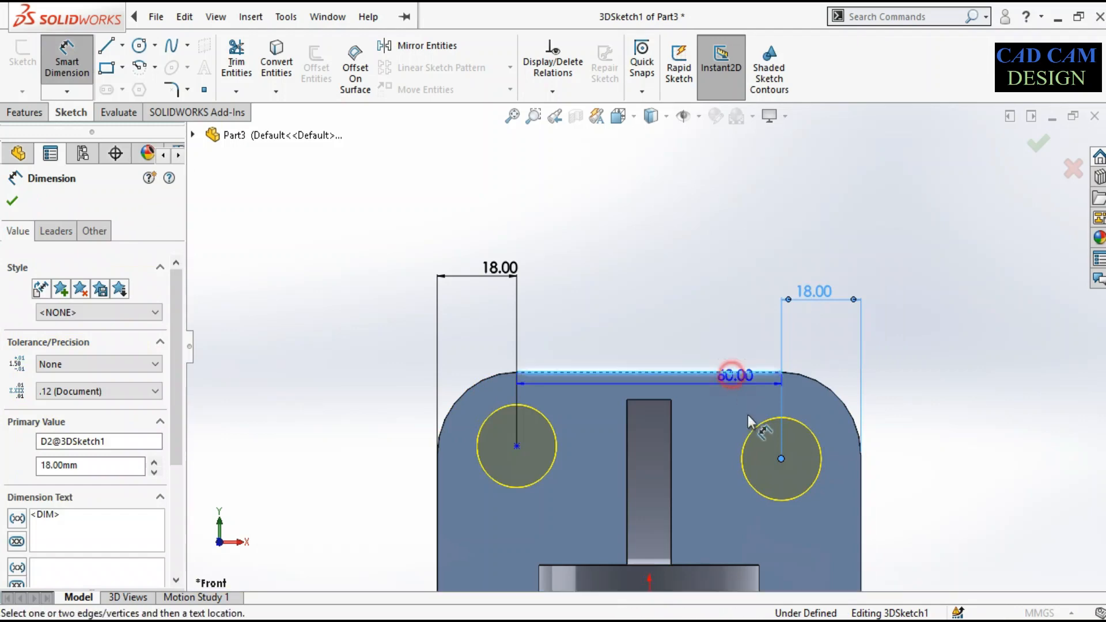
pyautogui.click(781, 459)
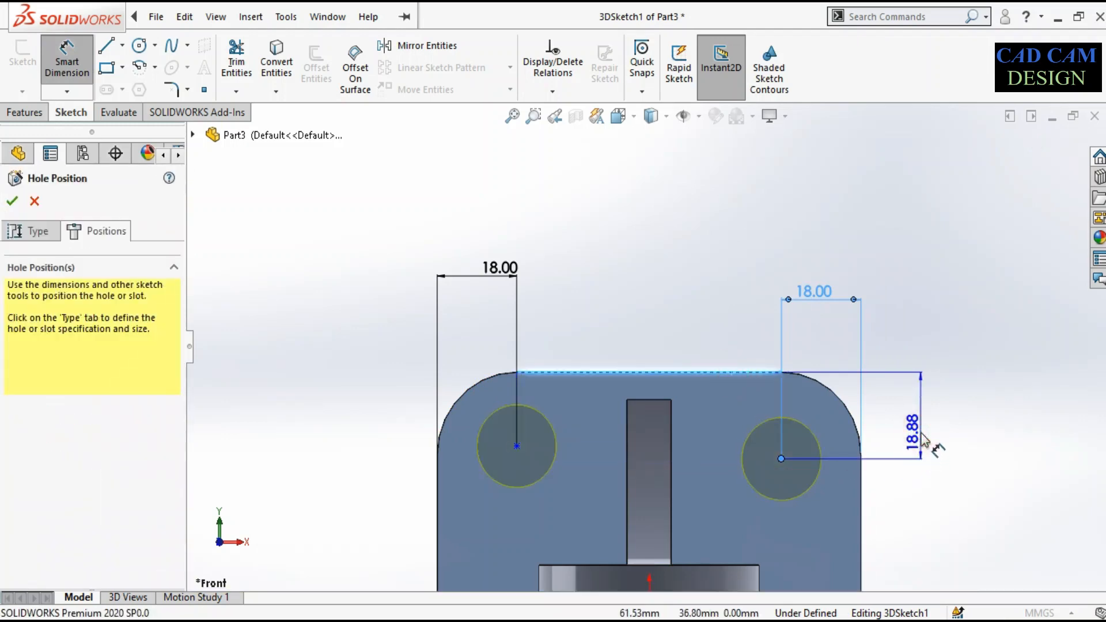
pyautogui.click(922, 438)
pyautogui.write('18')
pyautogui.press('Return')
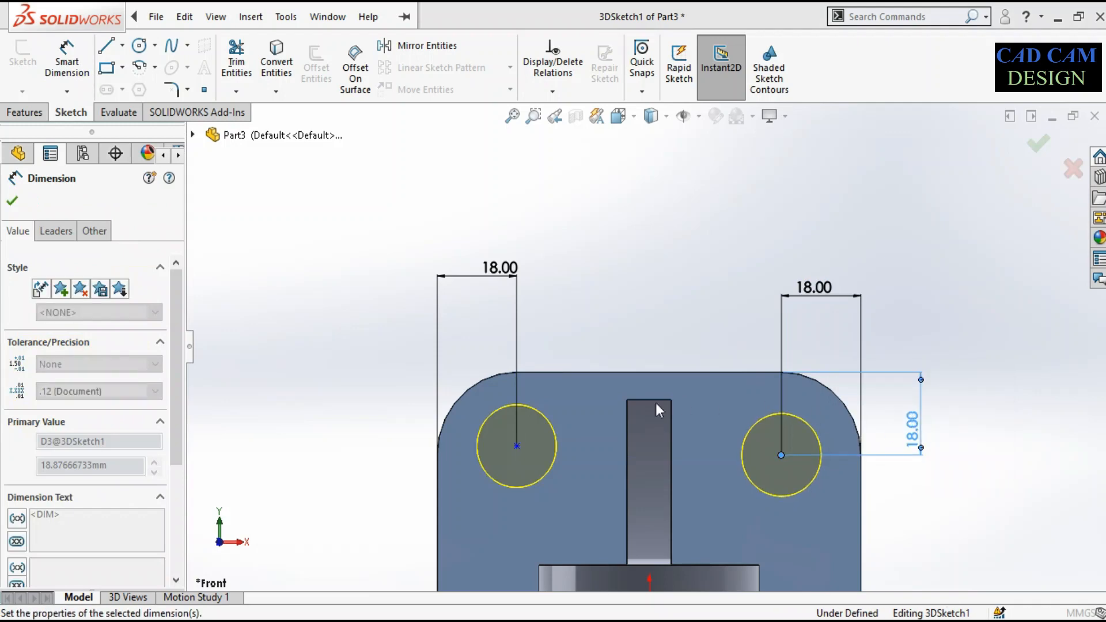
# Step: Dimension the upper-left hole centre 18 mm below the plate's top edge
pyautogui.click(556, 371)
pyautogui.click(372, 416)
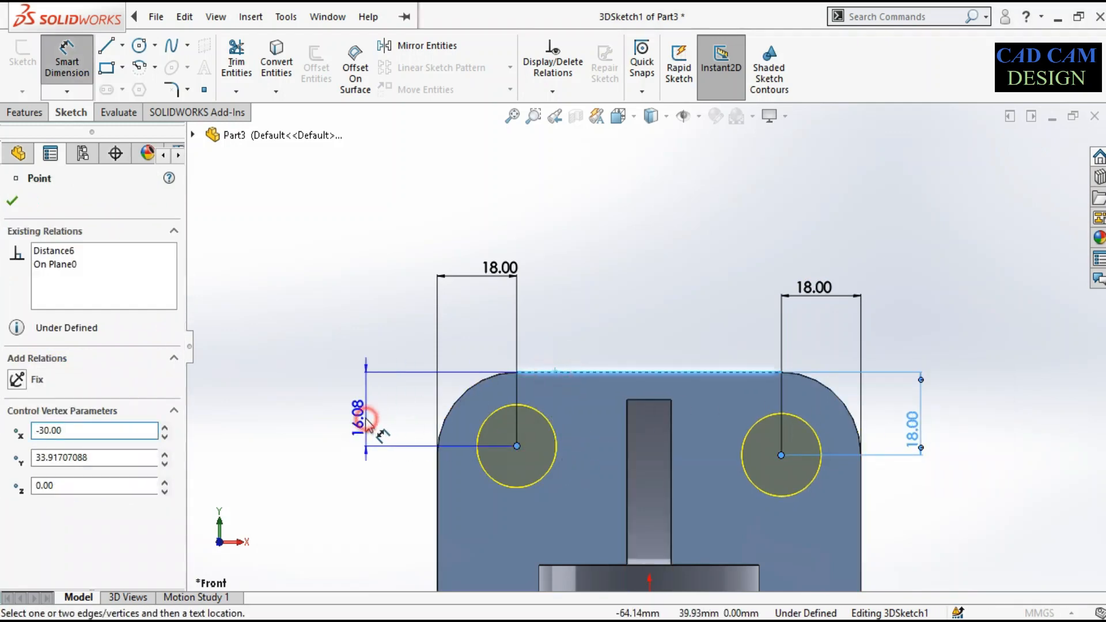
pyautogui.write('18')
pyautogui.press('Return')
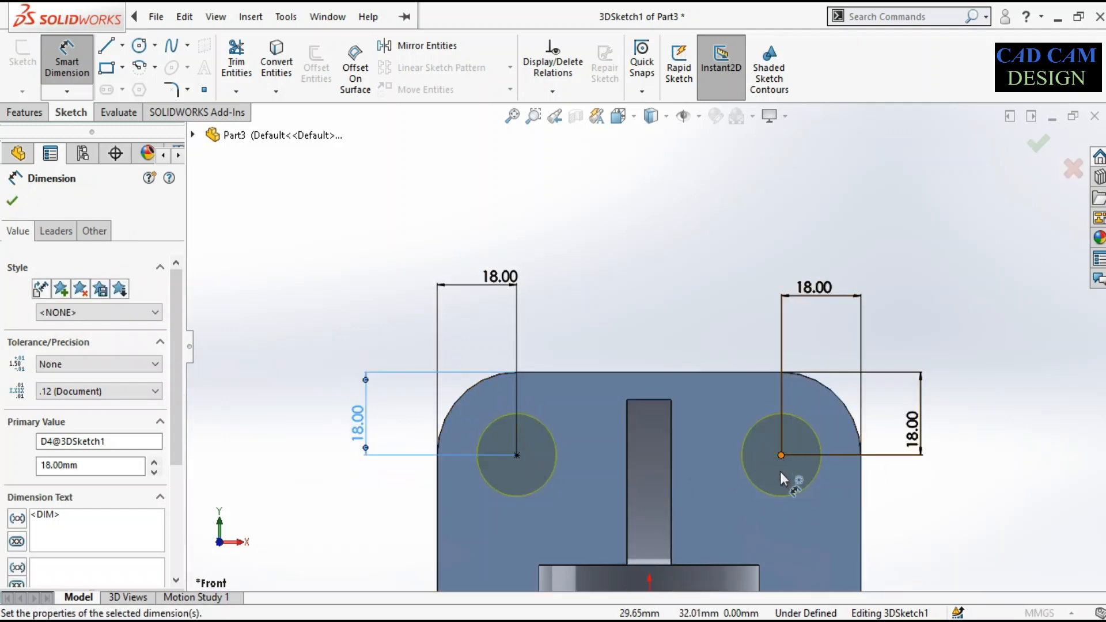
pyautogui.scroll(1, 558, 323)
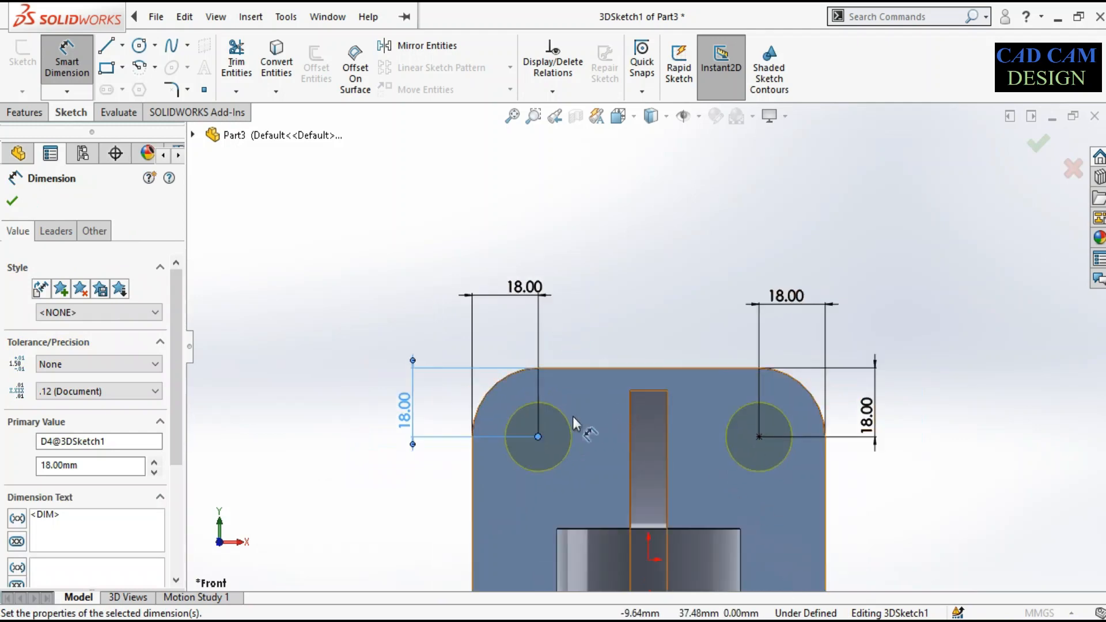
pyautogui.click(366, 250)
pyautogui.scroll(-1, 673, 504)
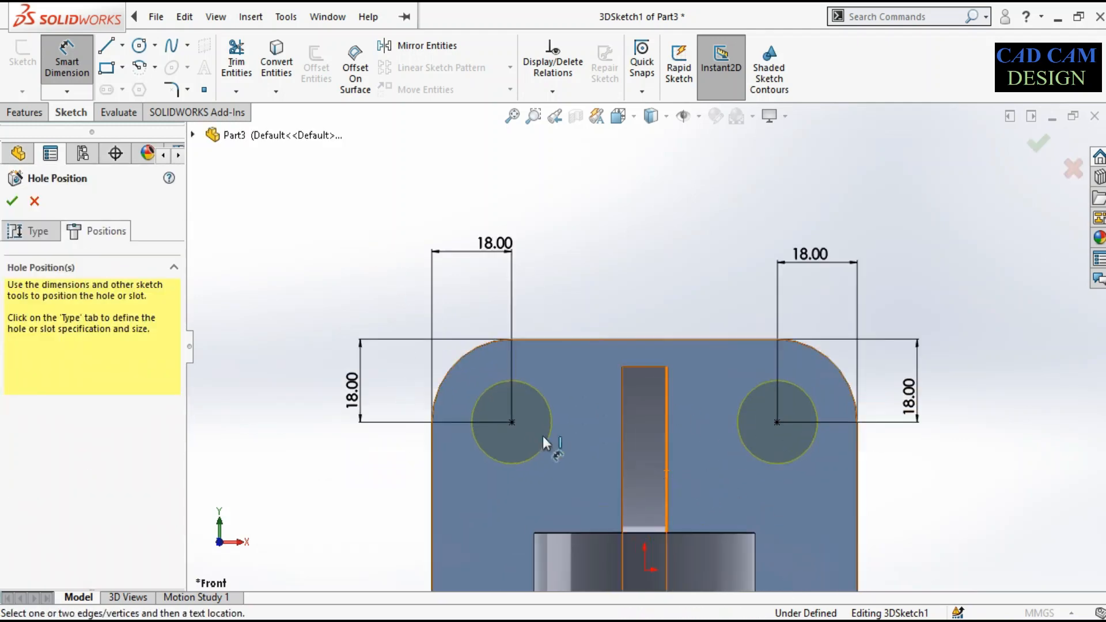
# Step: Try to dimension the horizontal distance between the two upper hole centres in the Front view
pyautogui.scroll(5, 456, 341)
pyautogui.moveTo(620, 460); pyautogui.dragTo(683, 518, button='middle')
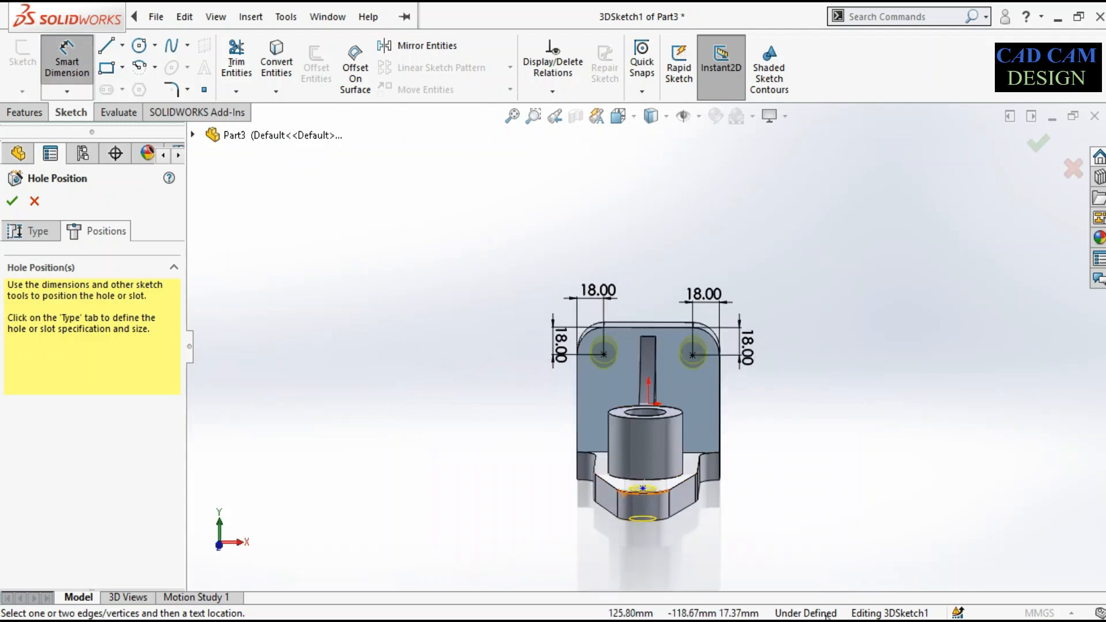
pyautogui.scroll(-2, 676, 383)
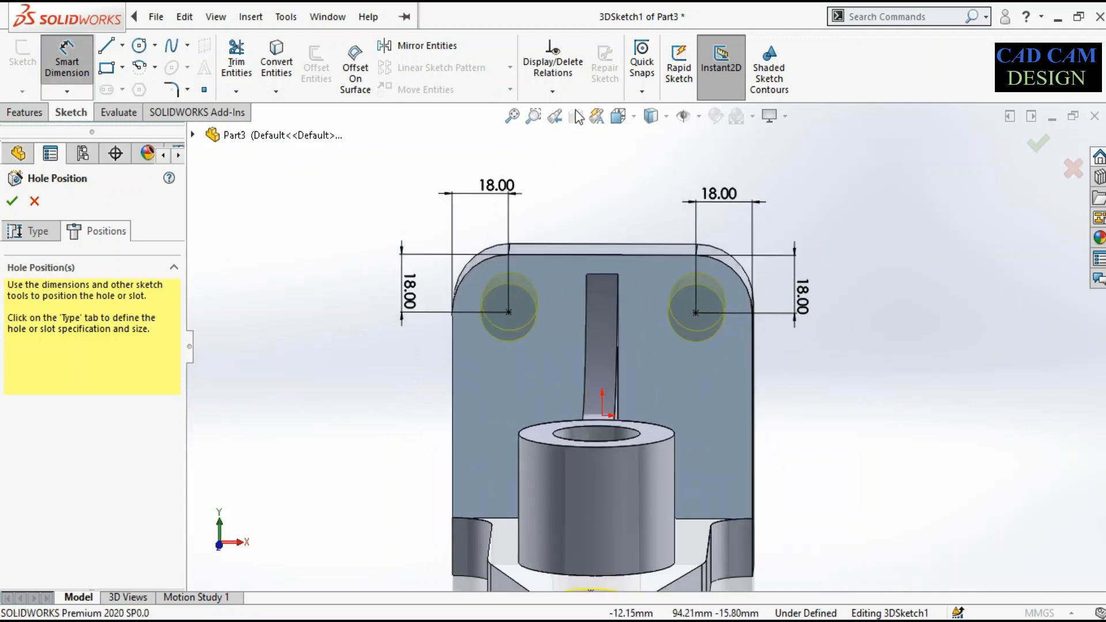
pyautogui.click(619, 116)
pyautogui.click(539, 407)
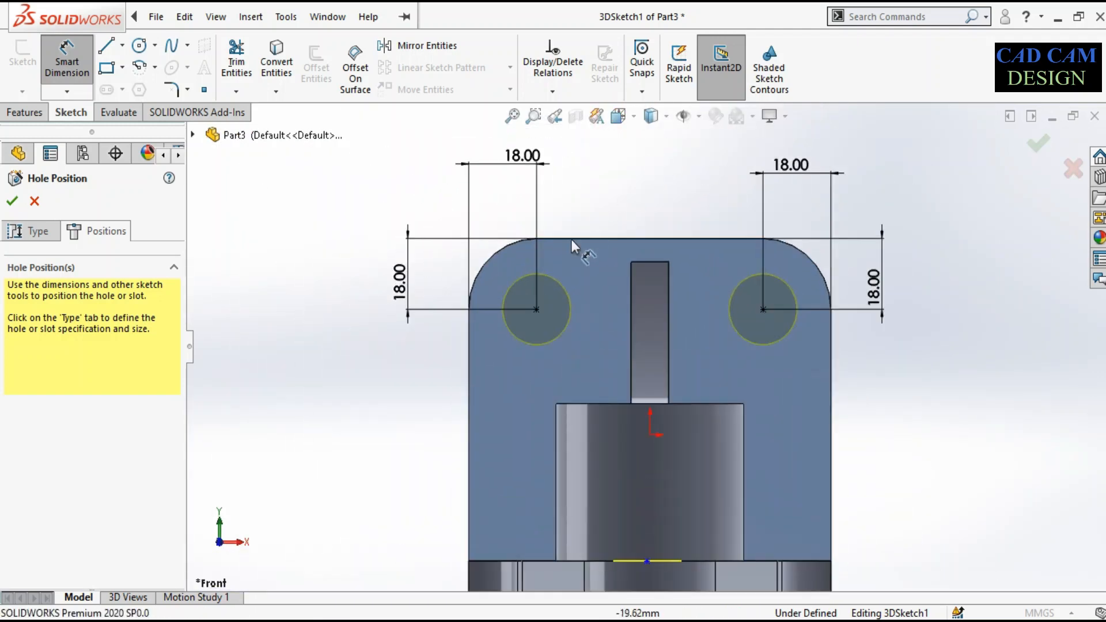
pyautogui.click(536, 310)
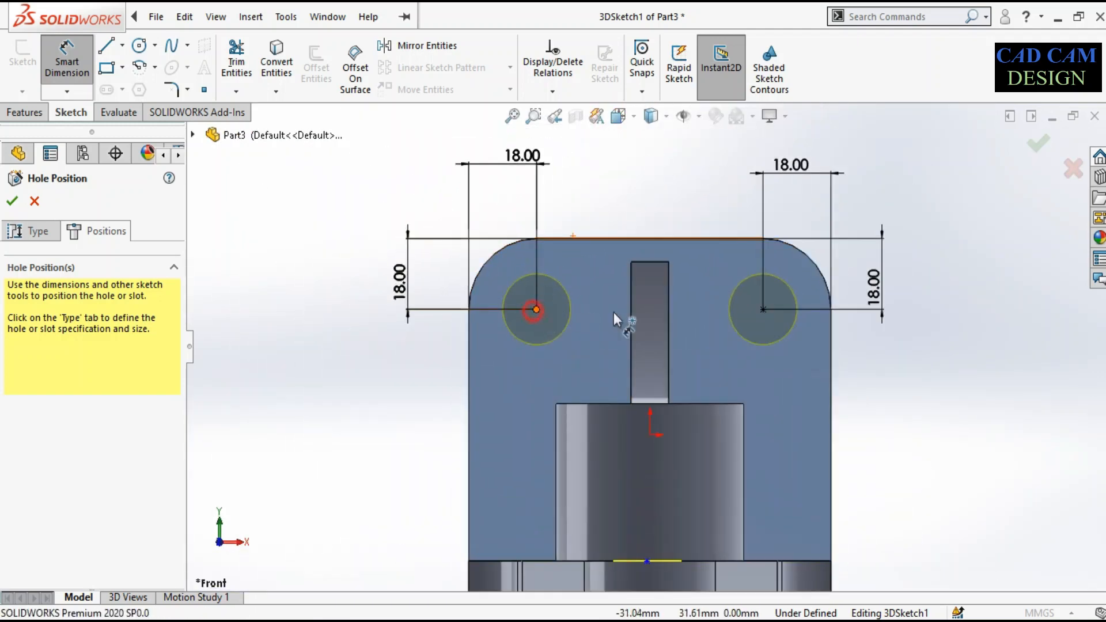
pyautogui.click(763, 310)
pyautogui.click(634, 170)
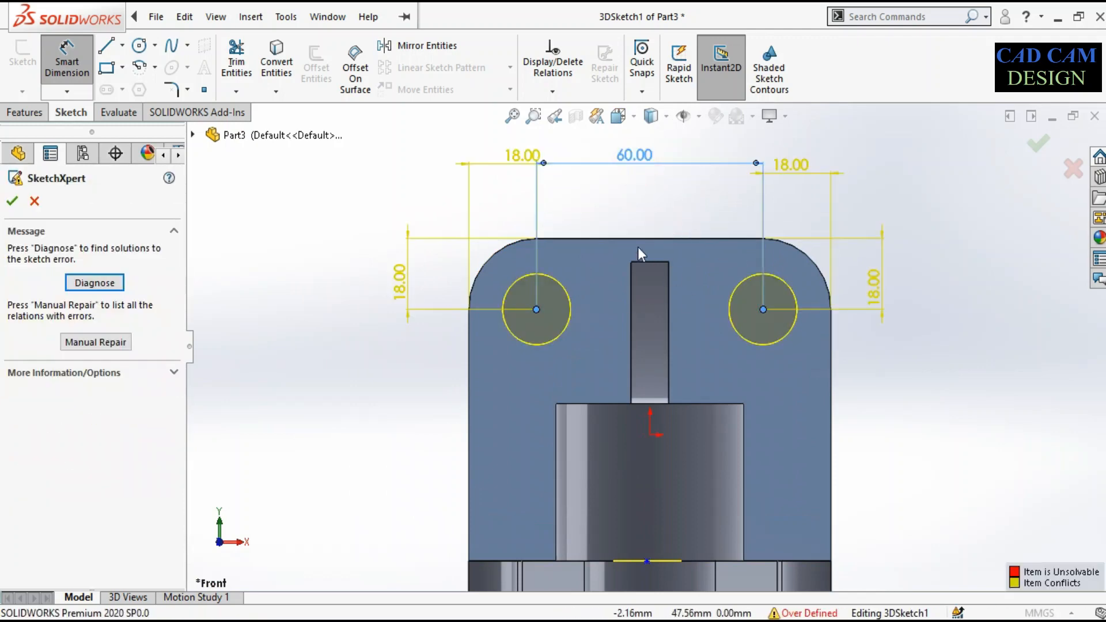
# Step: Diagnose the over-defined sketch with SketchXpert, reject its solutions and delete the dimension between the upper hole centres
pyautogui.click(638, 156)
pyautogui.click(96, 283)
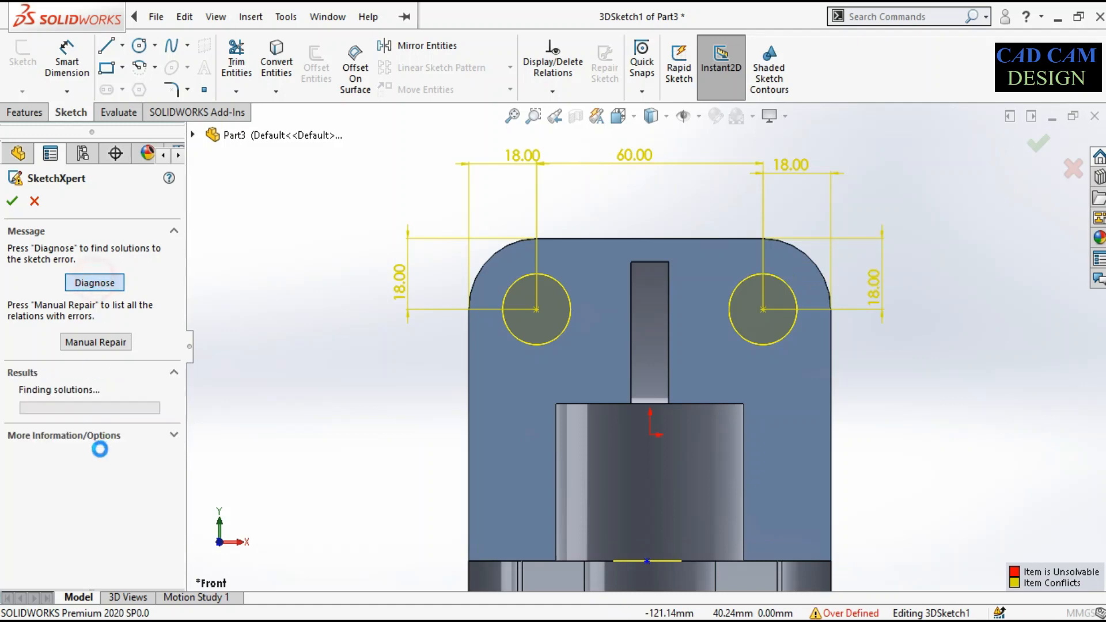
pyautogui.click(74, 564)
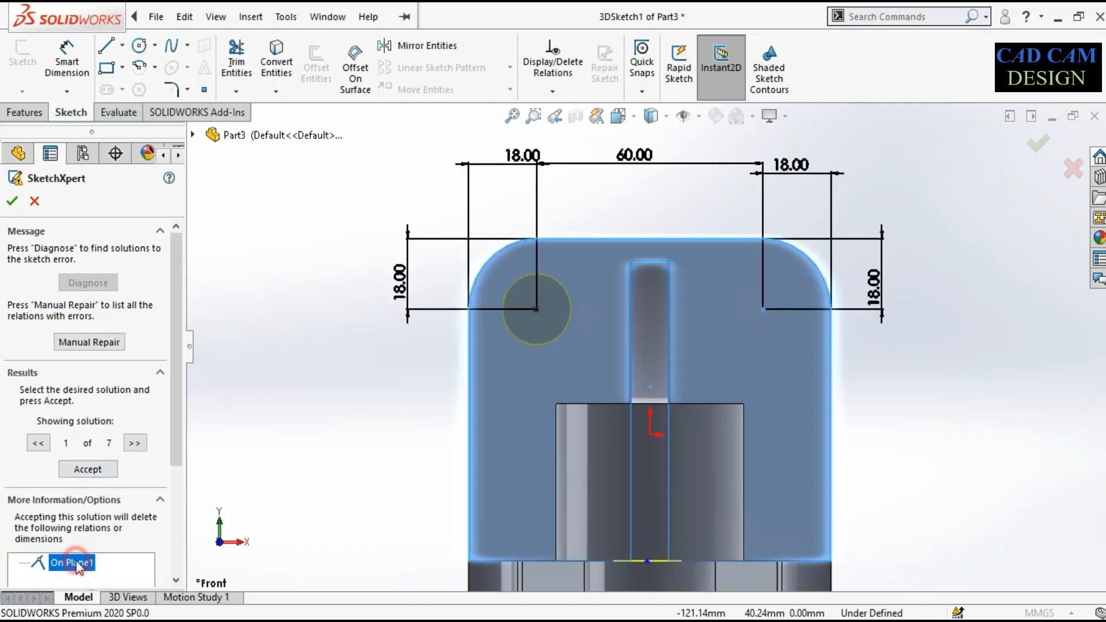
pyautogui.click(34, 200)
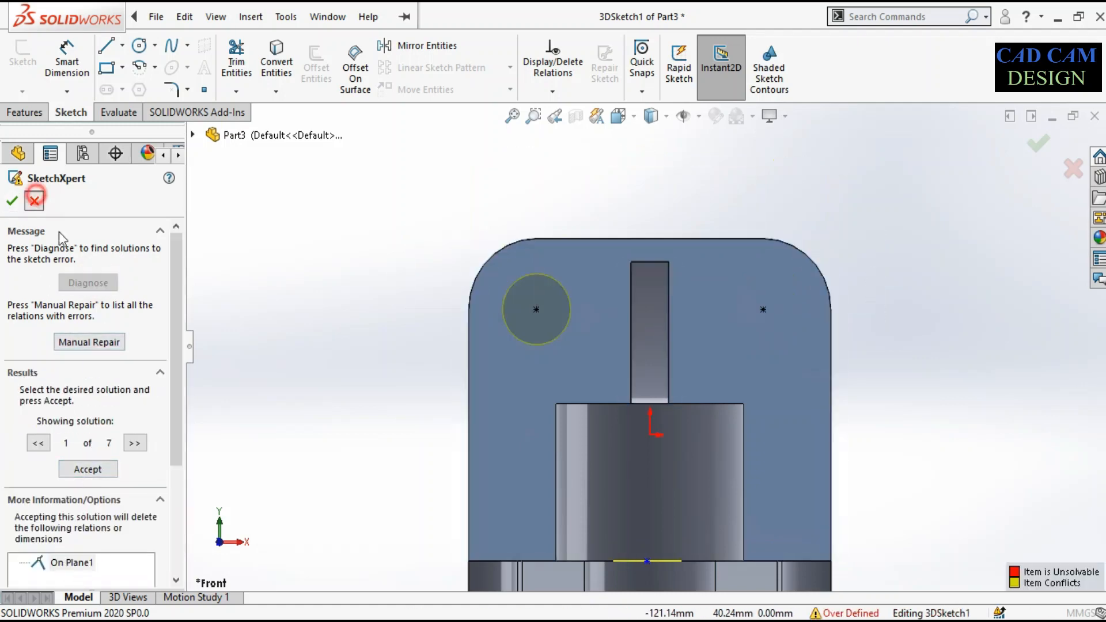
pyautogui.moveTo(645, 157); pyautogui.dragTo(636, 184)
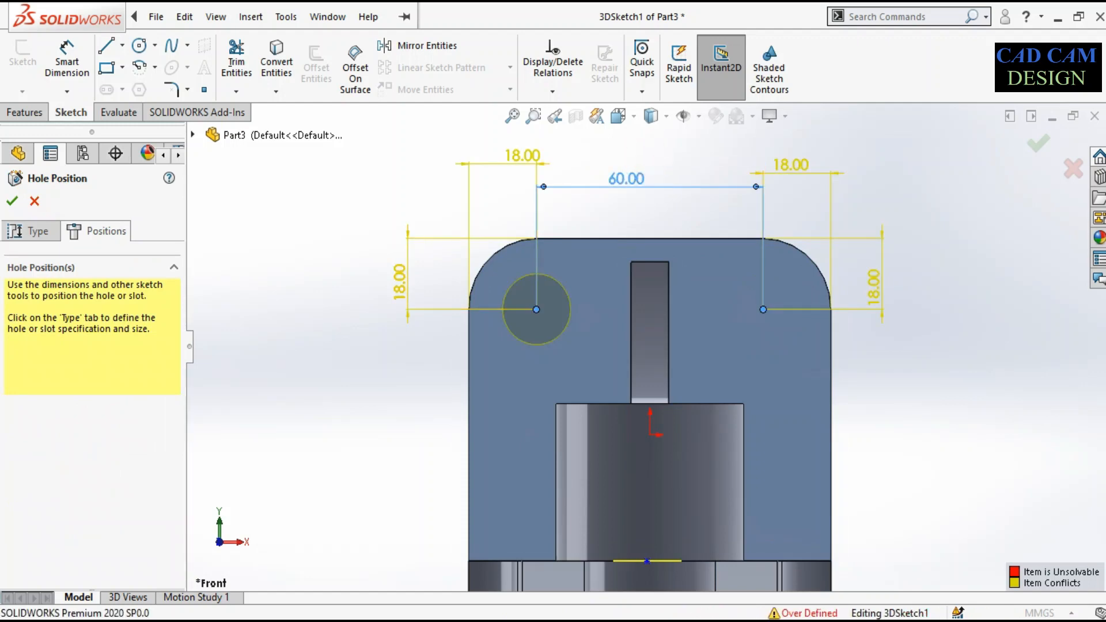
pyautogui.press('Delete')
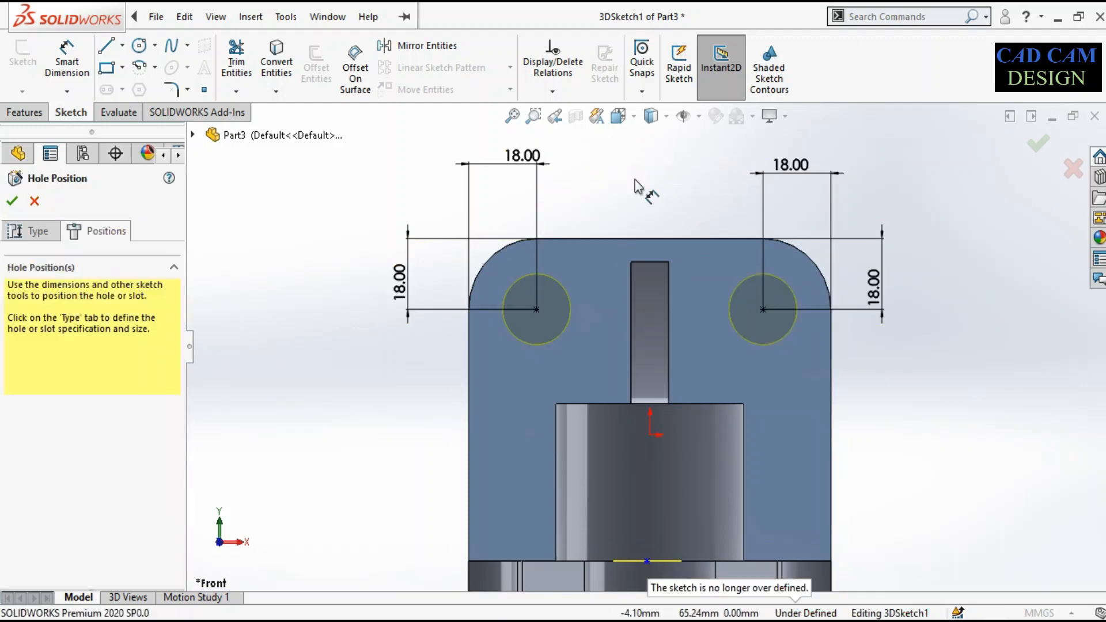
# Step: Orient the model to the view looking down on the base and check the base hole's location in the EX.NO=53 drawing in Paint
pyautogui.scroll(5, 680, 270)
pyautogui.moveTo(670, 292)
pyautogui.mouseDown(button='middle')
pyautogui.moveTo(634, 365)
pyautogui.moveTo(657, 335)
pyautogui.mouseUp(button='middle')
pyautogui.click(608, 116)
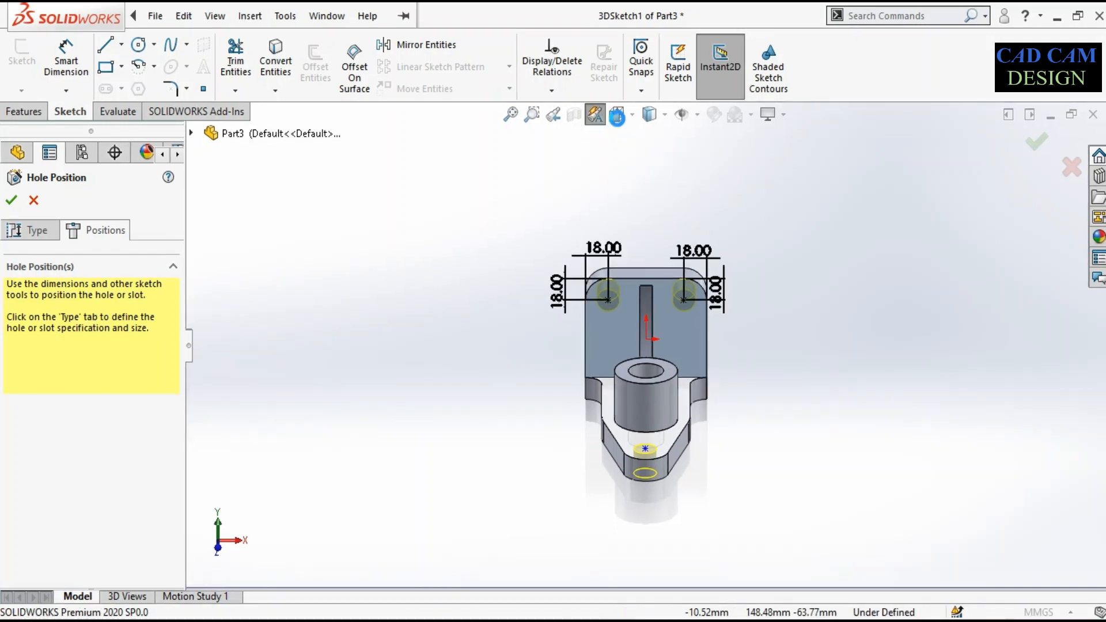
pyautogui.click(618, 117)
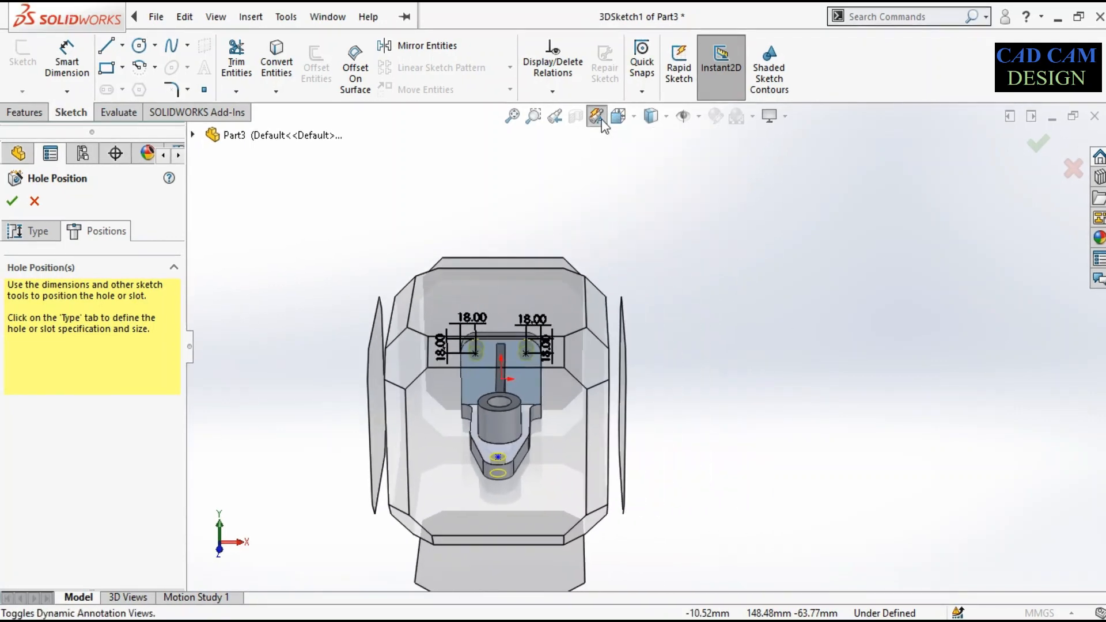
pyautogui.moveTo(610, 122)
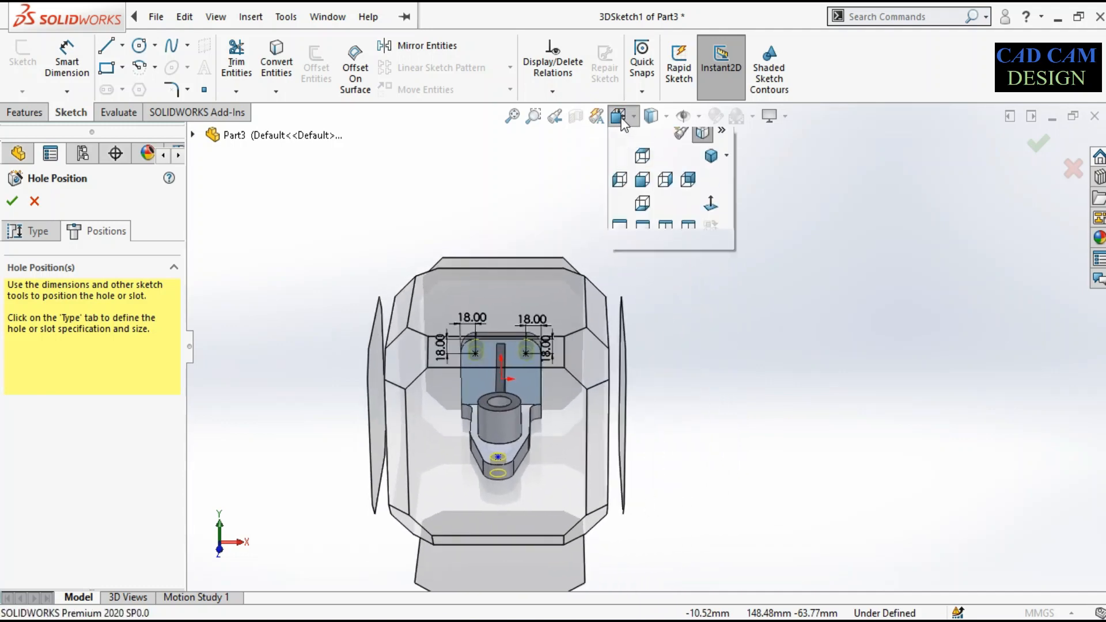
pyautogui.click(522, 299)
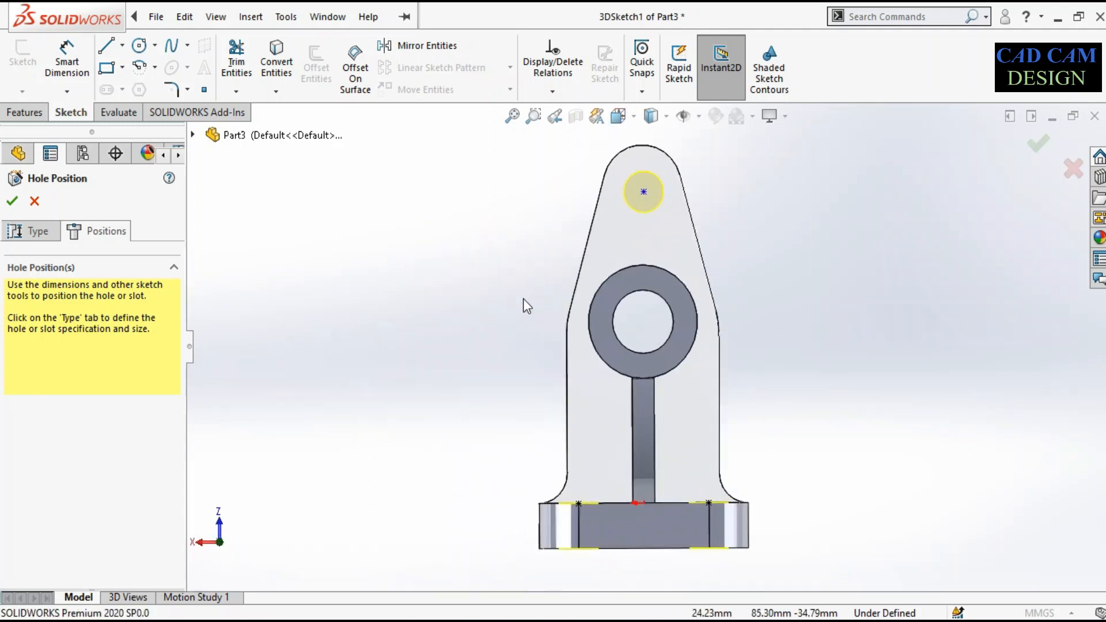
pyautogui.scroll(-2, 679, 141)
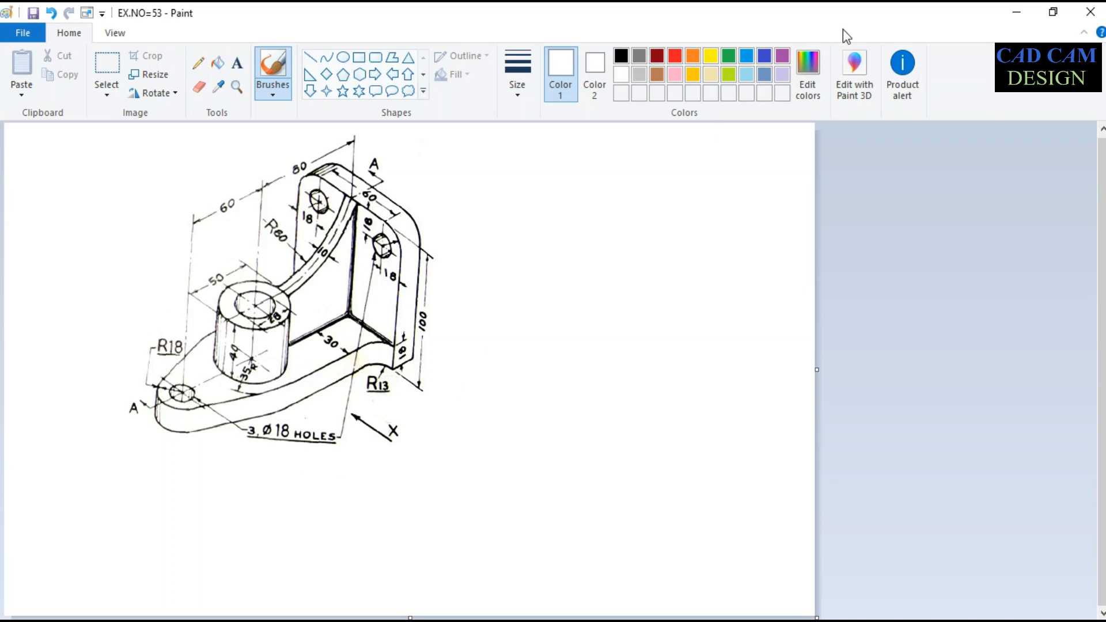
pyautogui.click(1027, 11)
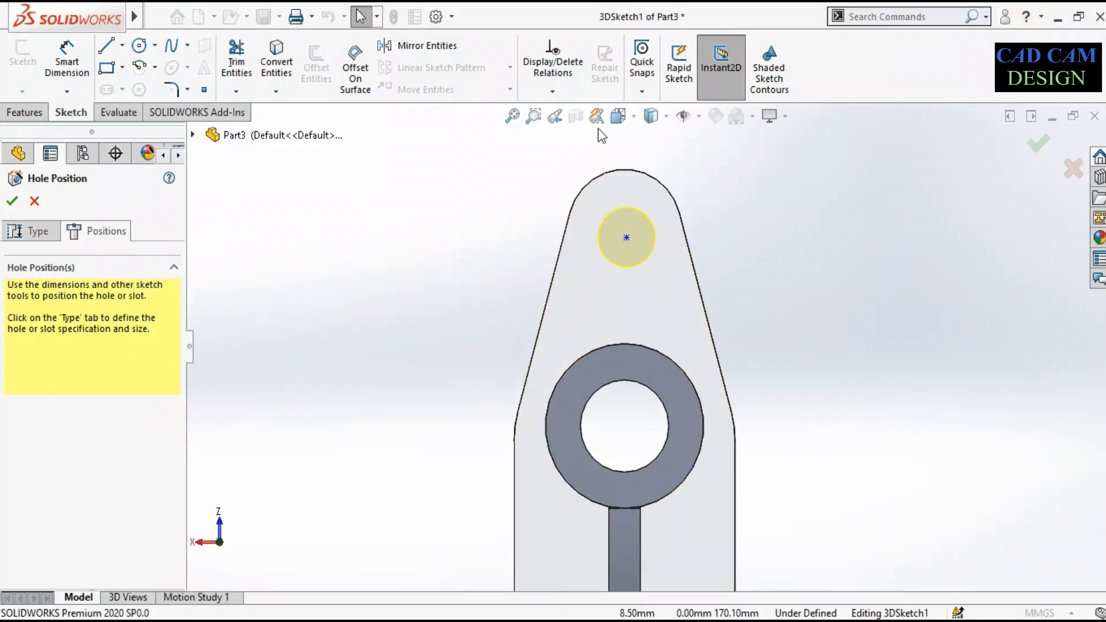
pyautogui.click(552, 90)
pyautogui.click(577, 133)
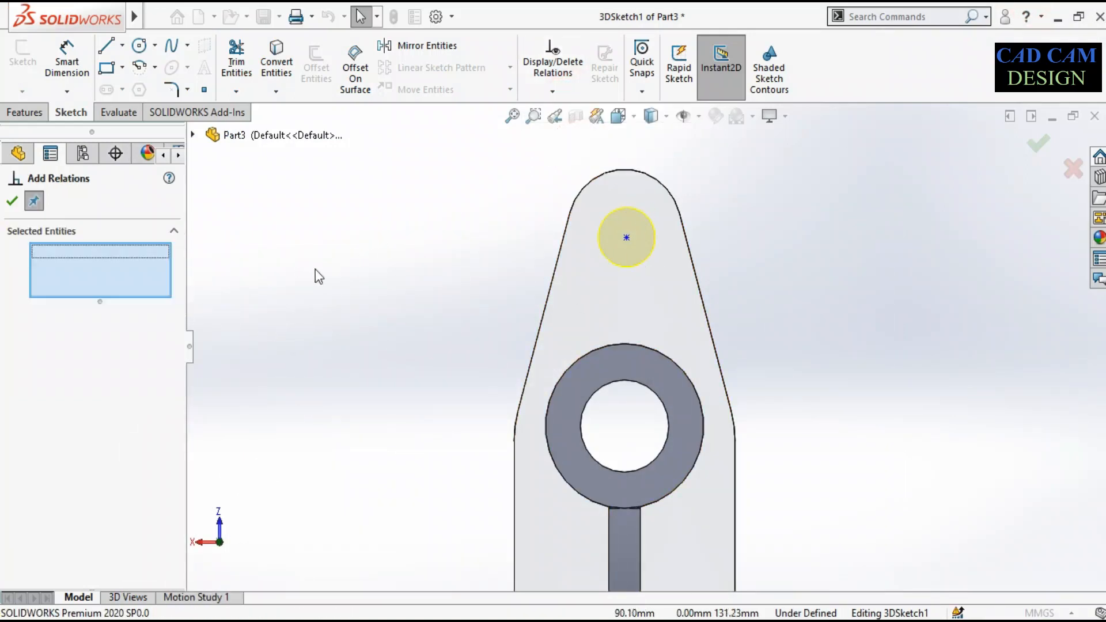
pyautogui.click(113, 284)
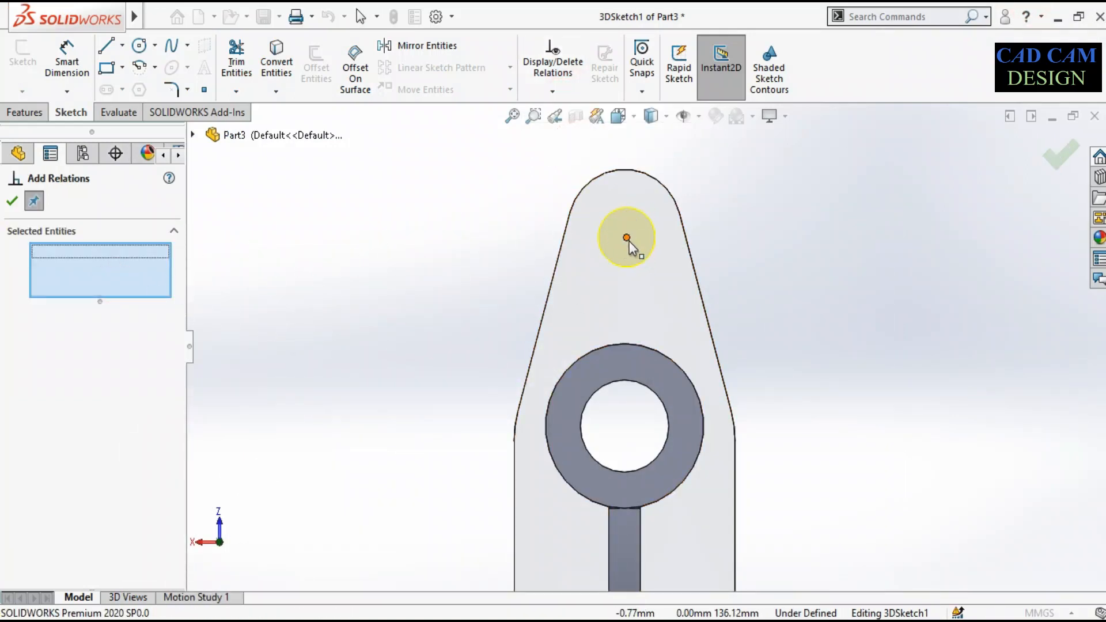
pyautogui.click(15, 200)
pyautogui.moveTo(770, 330); pyautogui.dragTo(771, 222, button='right')
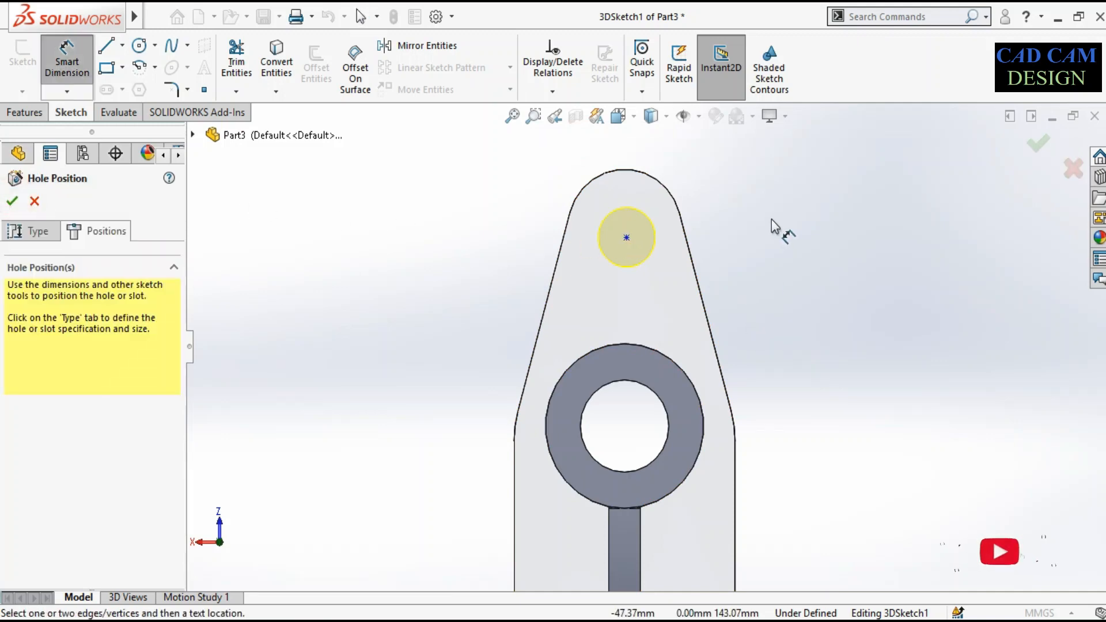
pyautogui.click(628, 238)
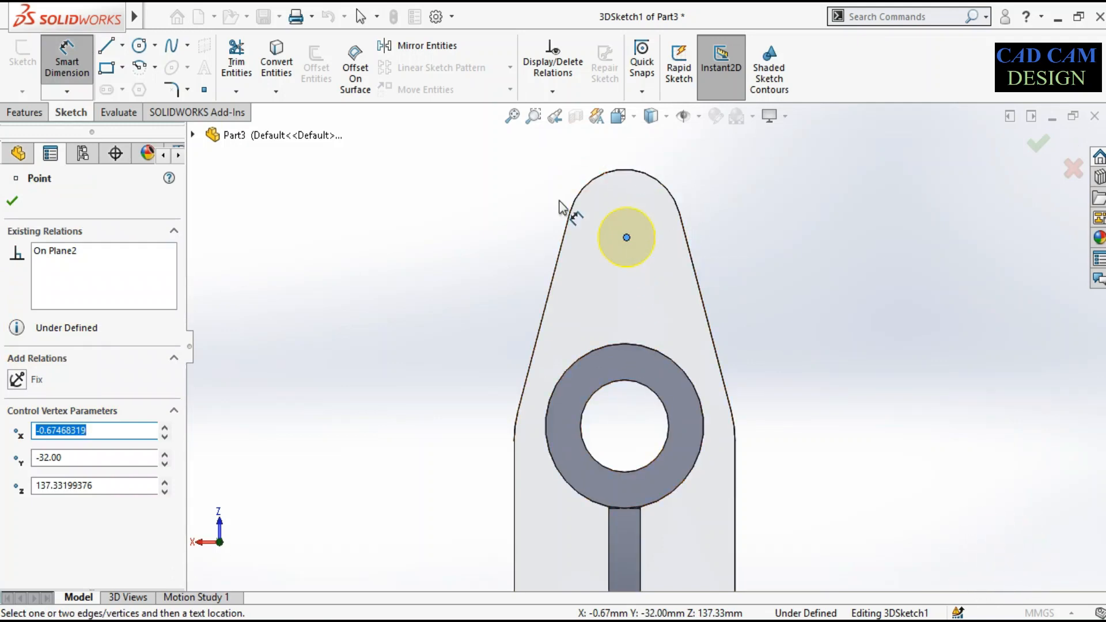
pyautogui.scroll(3, 687, 215)
pyautogui.rightClick(684, 210)
pyautogui.click(787, 177)
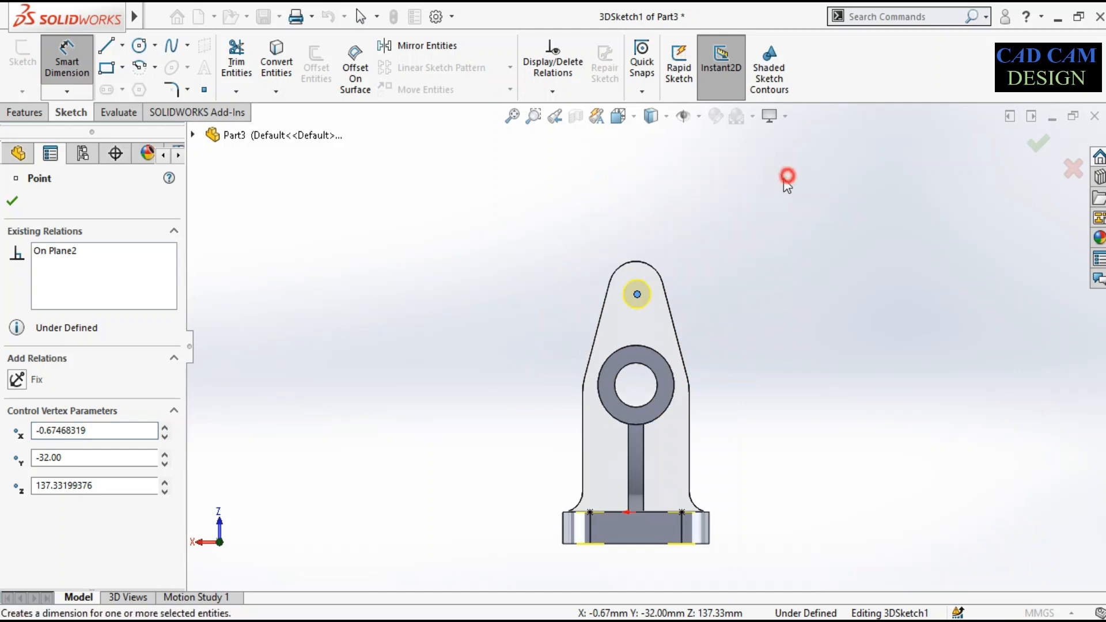
# Step: Sketch an infinite-length construction centerline from the origin along the base's axis of symmetry, running past the base hole
pyautogui.click(122, 46)
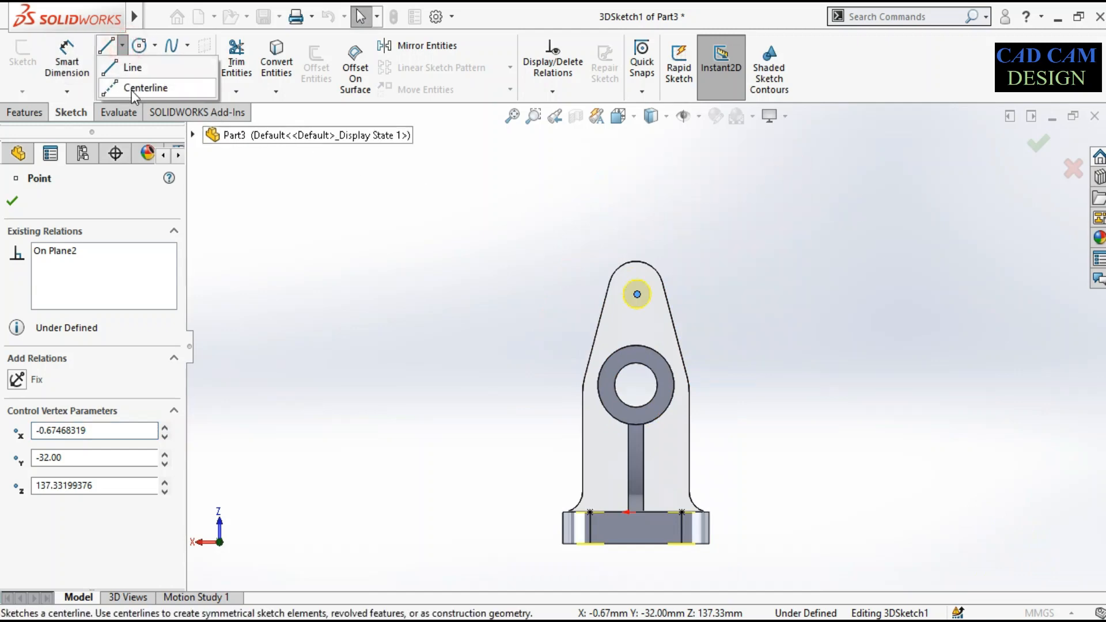
pyautogui.click(142, 87)
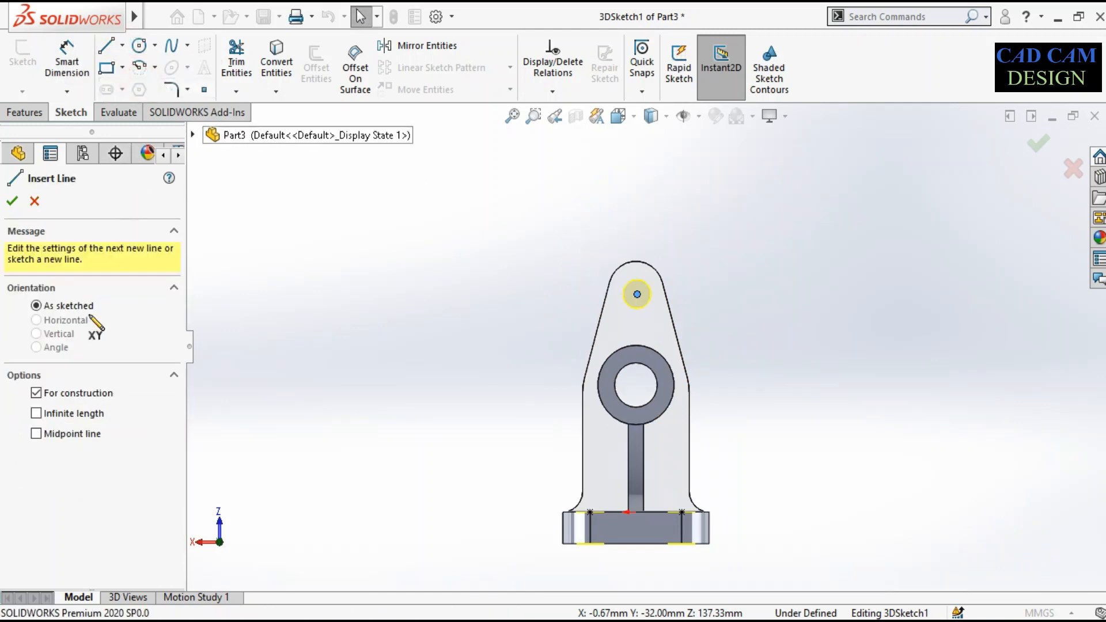
pyautogui.click(81, 415)
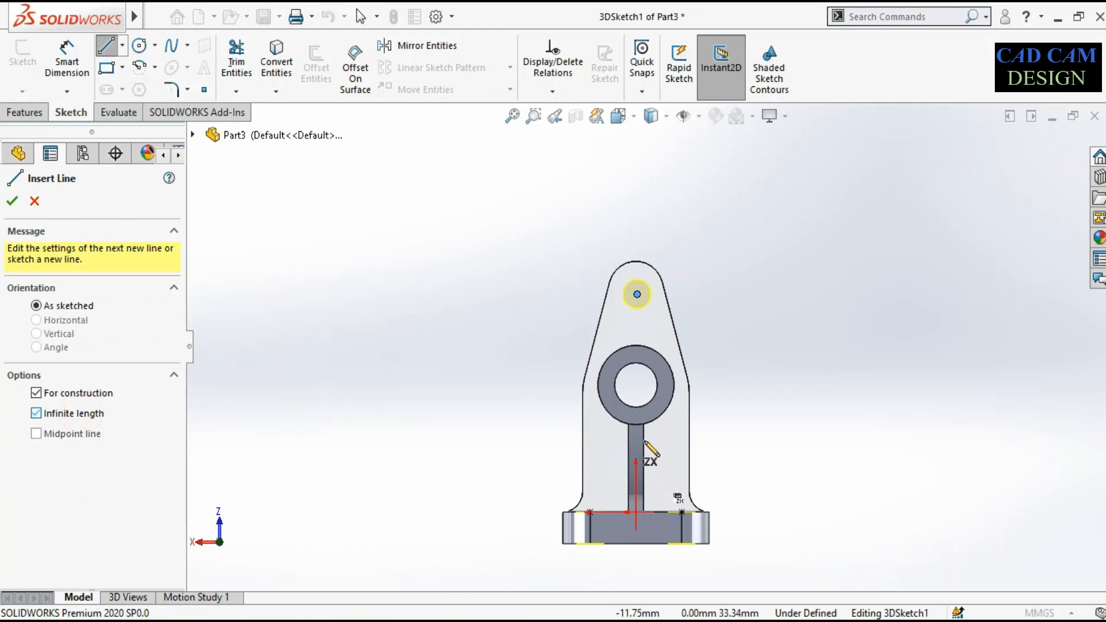
pyautogui.click(637, 513)
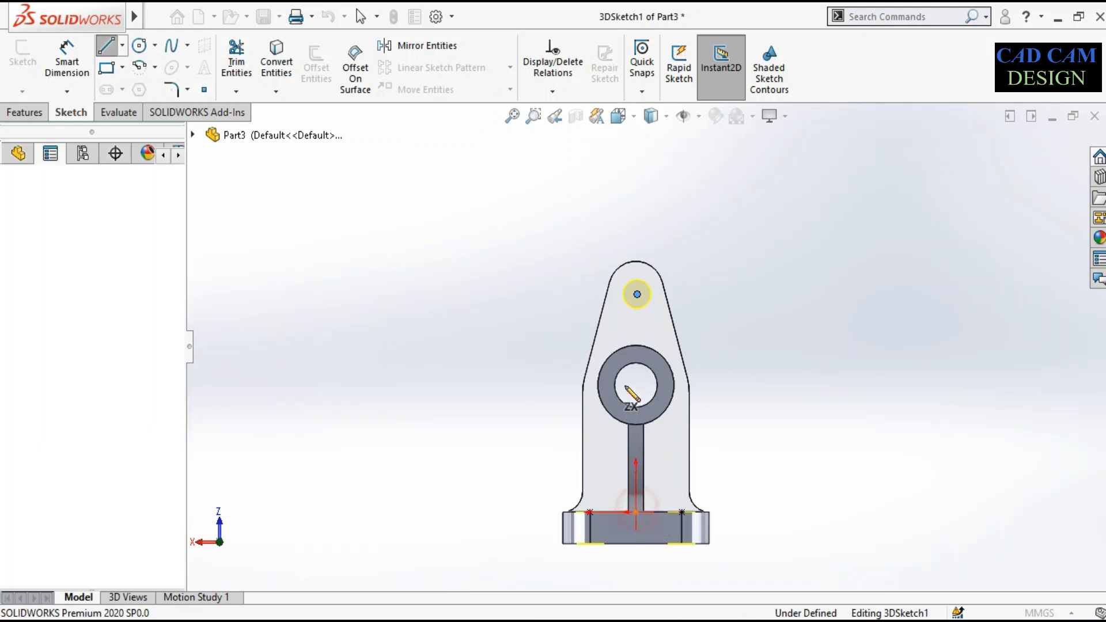
pyautogui.click(633, 302)
pyautogui.rightClick(685, 242)
pyautogui.click(701, 252)
pyautogui.scroll(-6, 656, 269)
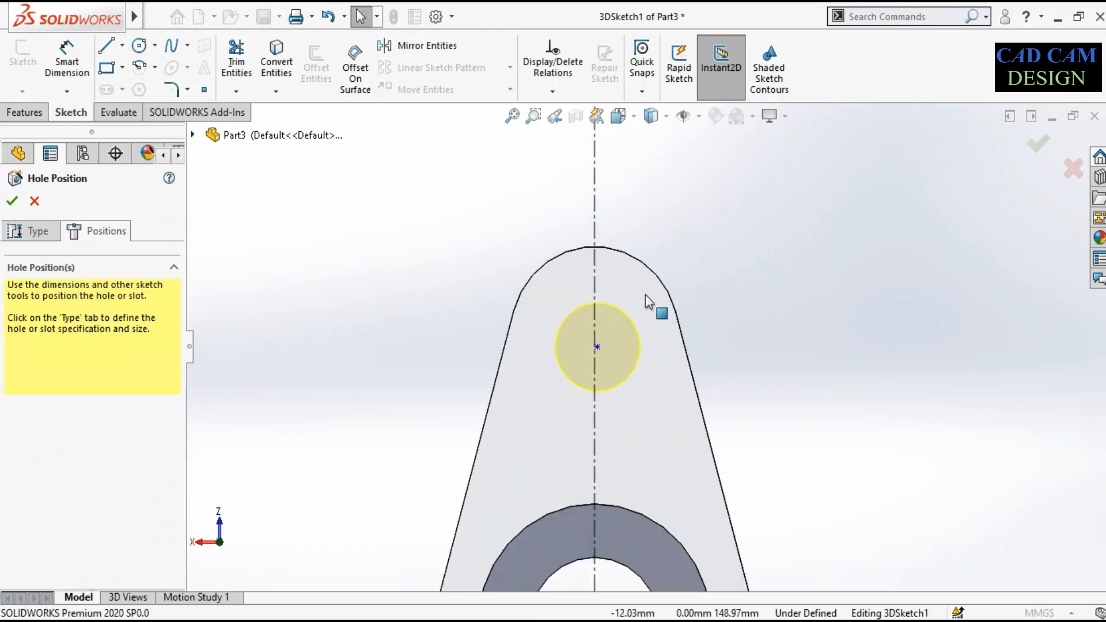
pyautogui.scroll(-3, 622, 345)
pyautogui.scroll(7, 600, 284)
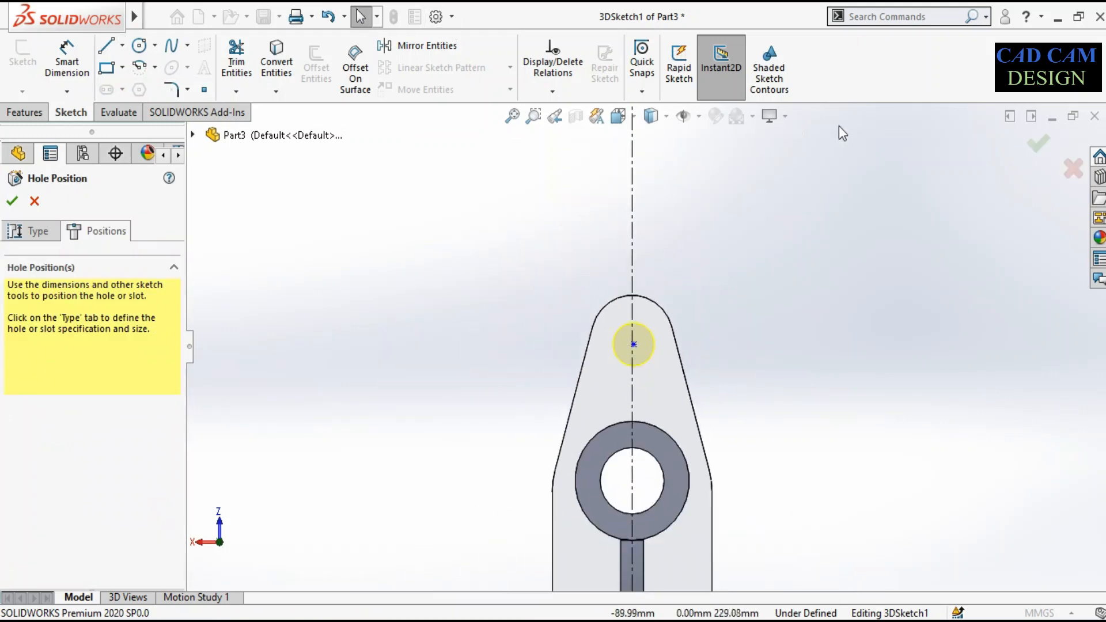
# Step: Dimension the base hole centre 80+60 mm from the upright plate's front edge
pyautogui.click(81, 63)
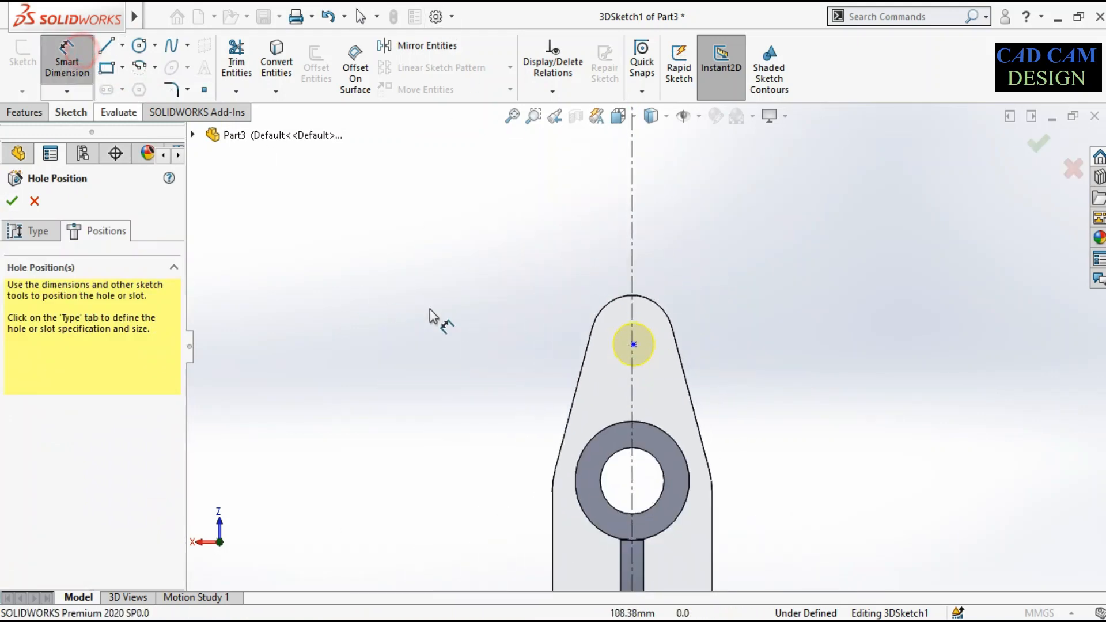
pyautogui.scroll(5, 461, 316)
pyautogui.scroll(-3, 545, 381)
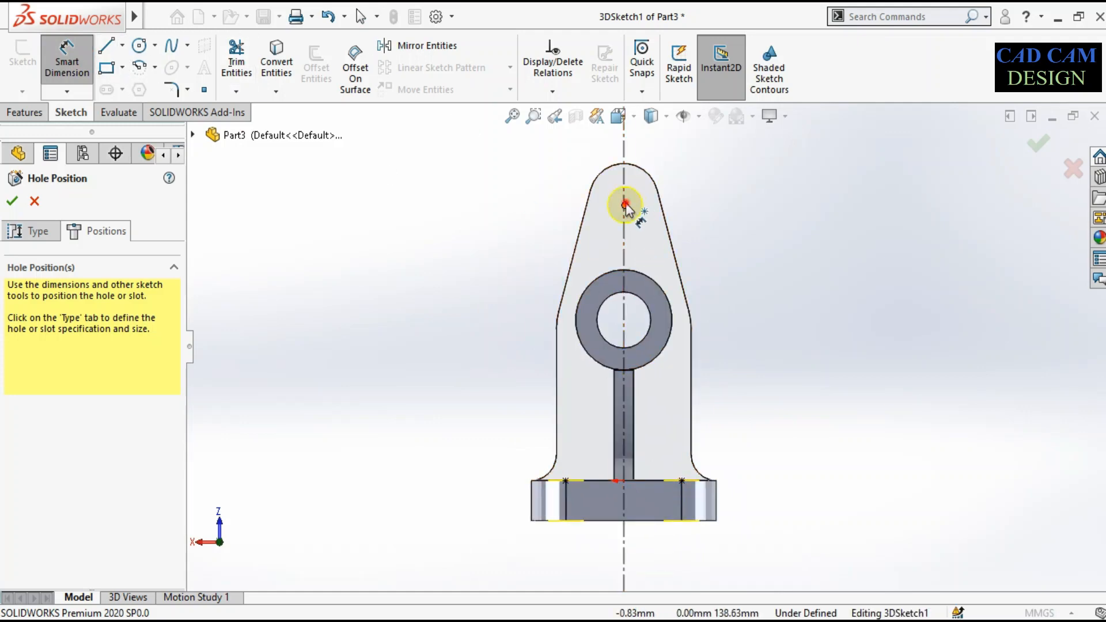
pyautogui.click(657, 481)
pyautogui.click(761, 403)
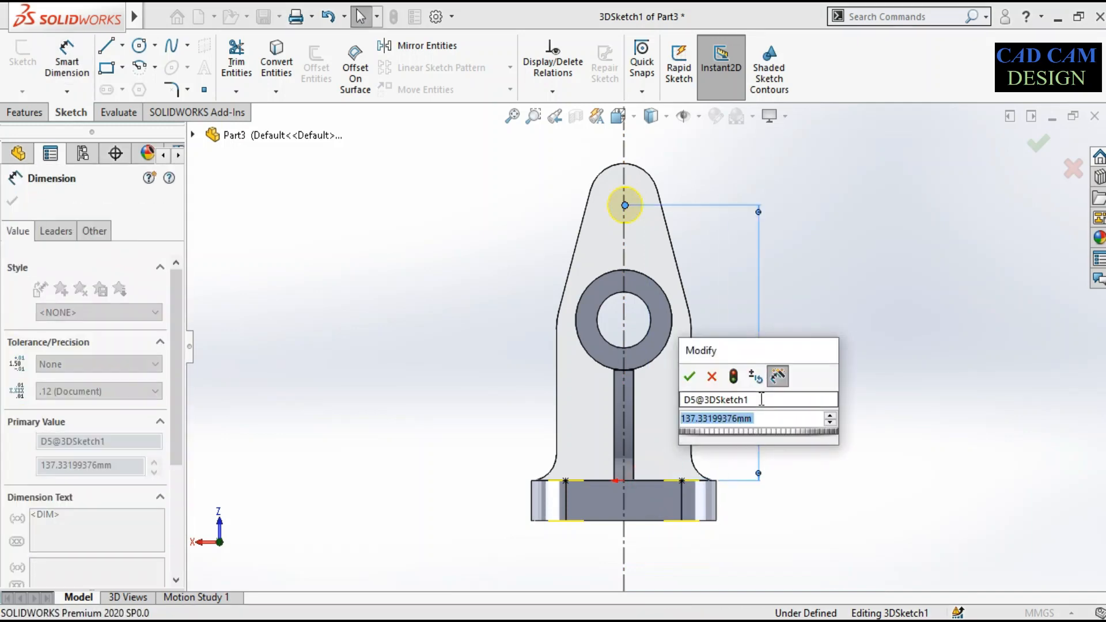
pyautogui.write('80+60')
pyautogui.press('Return')
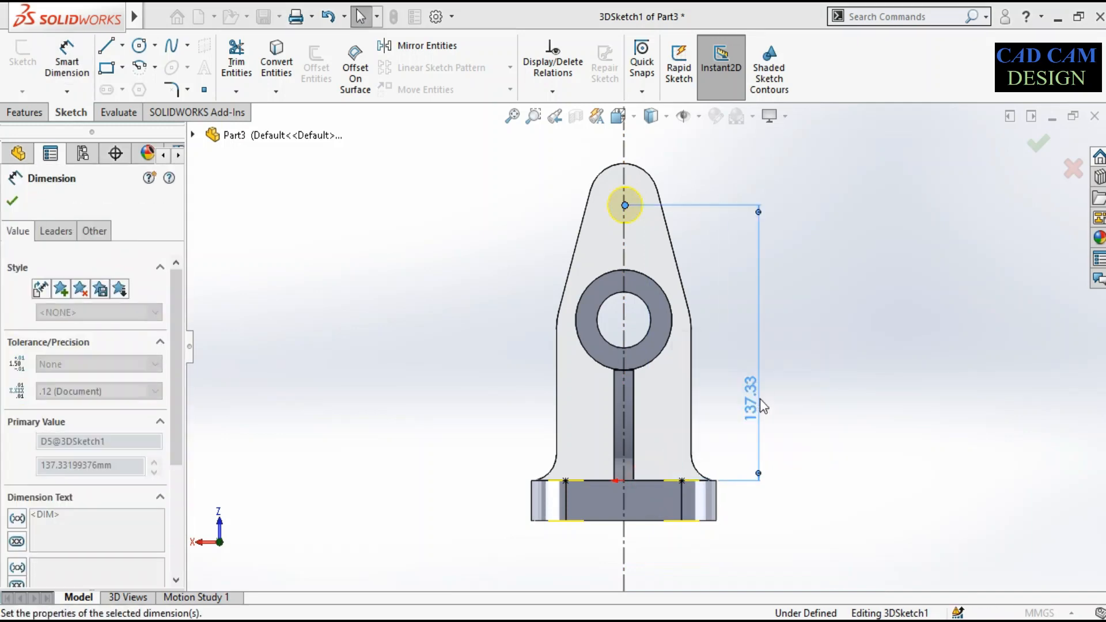
# Step: Check the base hole centre against the centerline and accept the hole positions to create the Ø18 holes
pyautogui.scroll(-3, 628, 143)
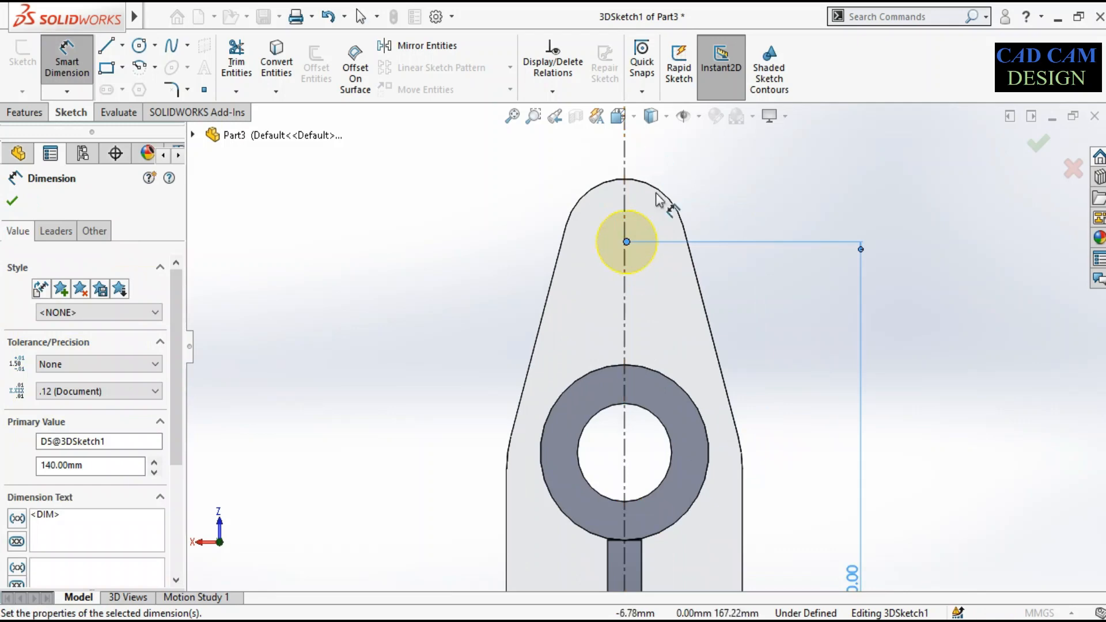
pyautogui.scroll(1, 640, 231)
pyautogui.scroll(-8, 630, 255)
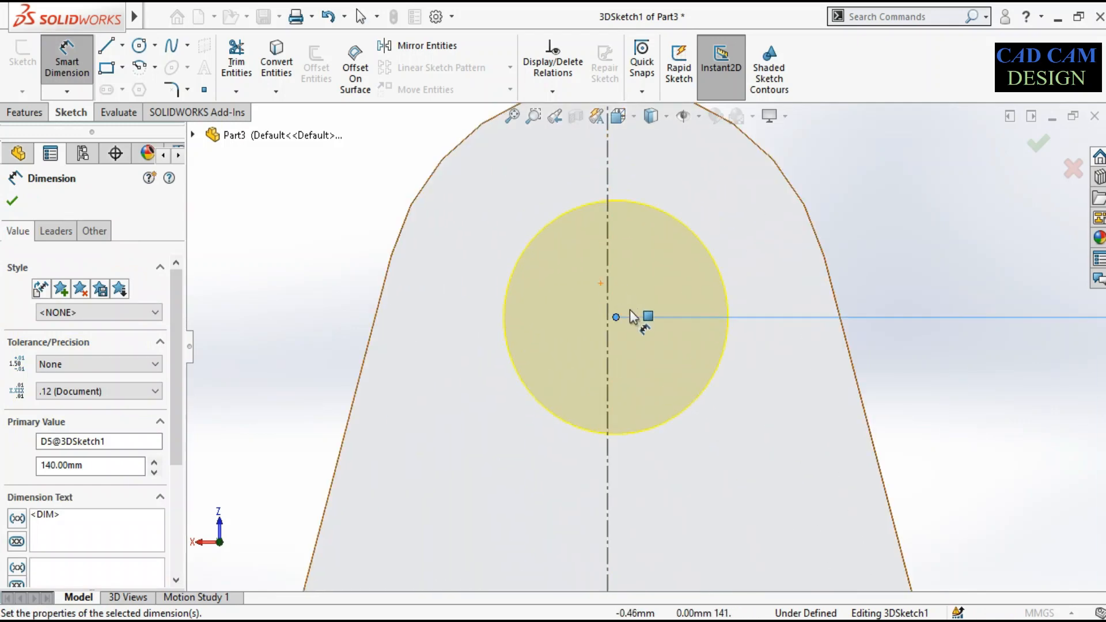
pyautogui.scroll(-2, 633, 317)
pyautogui.click(1050, 137)
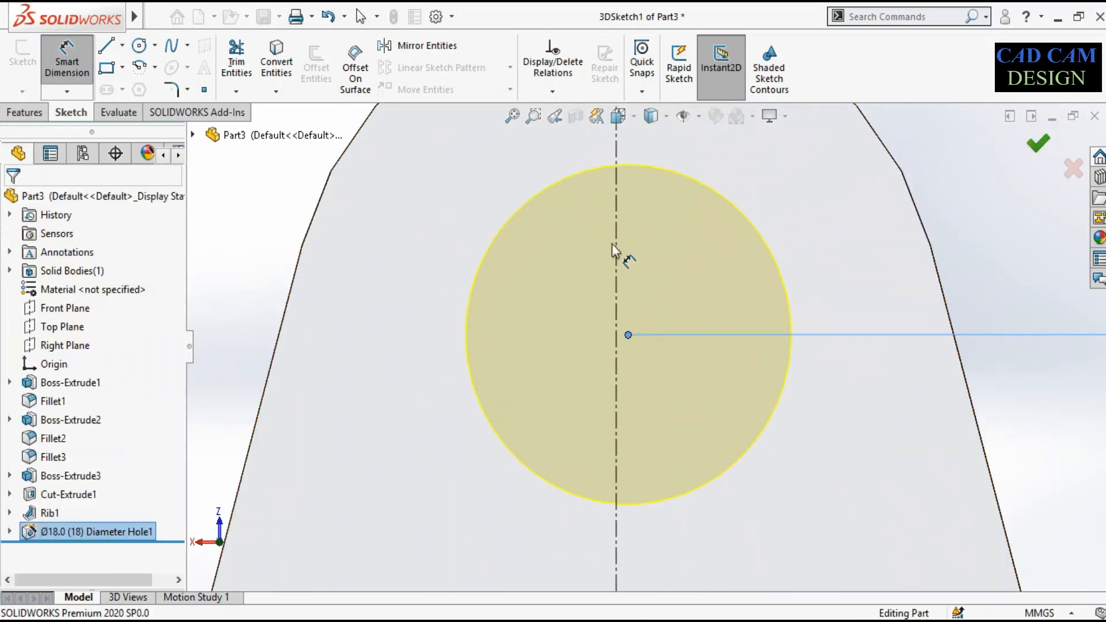
# Step: Inspect the base hole, reopen the Ø18 hole feature's positions for editing and return to the view looking down on the base
pyautogui.scroll(5, 622, 315)
pyautogui.moveTo(627, 323); pyautogui.dragTo(675, 334, button='middle')
pyautogui.click(682, 330)
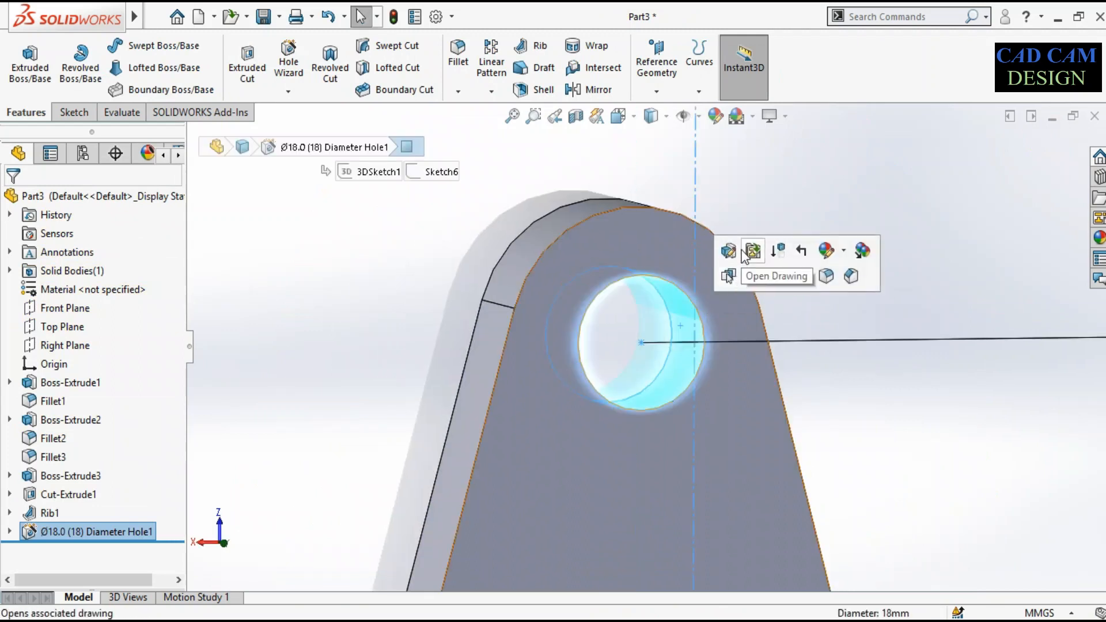
pyautogui.click(699, 268)
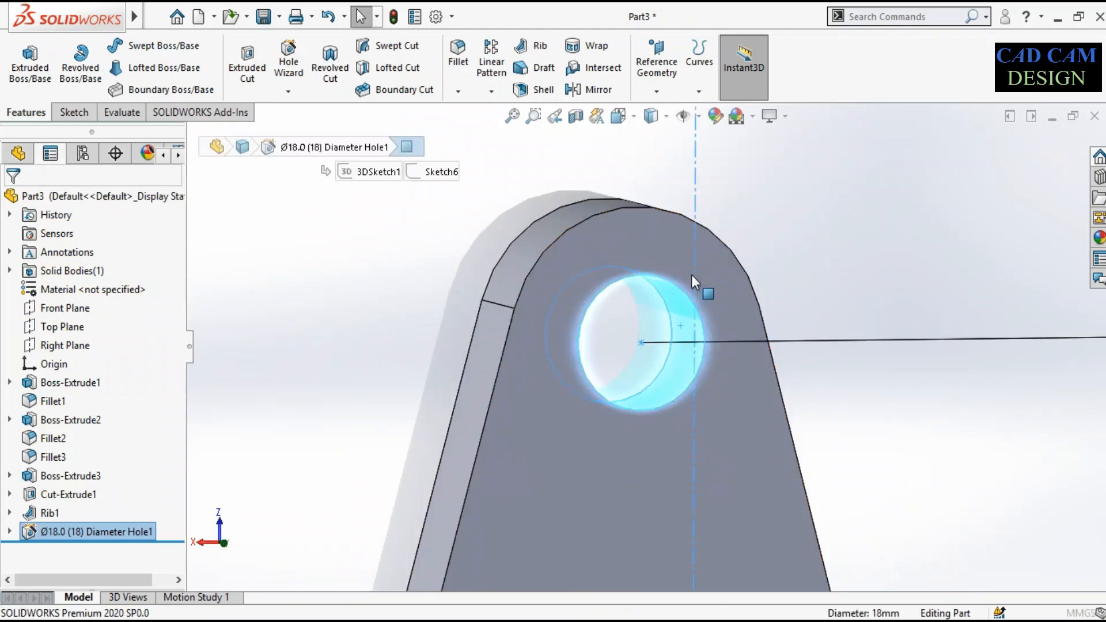
pyautogui.scroll(6, 658, 273)
pyautogui.moveTo(670, 358); pyautogui.dragTo(651, 353, button='middle')
pyautogui.click(91, 231)
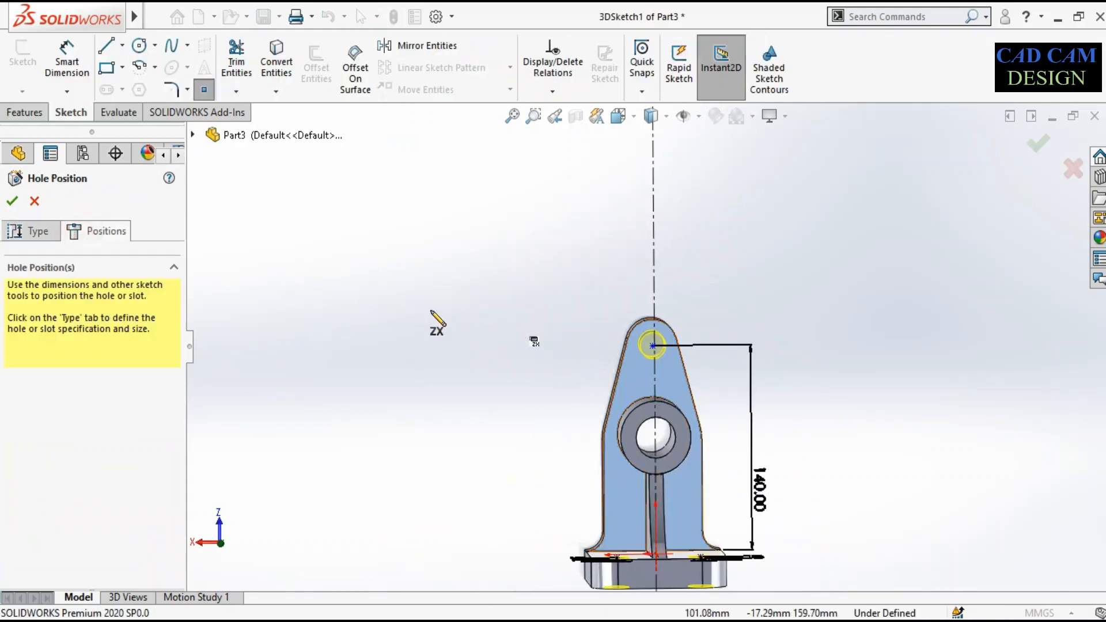
pyautogui.click(618, 116)
pyautogui.click(568, 390)
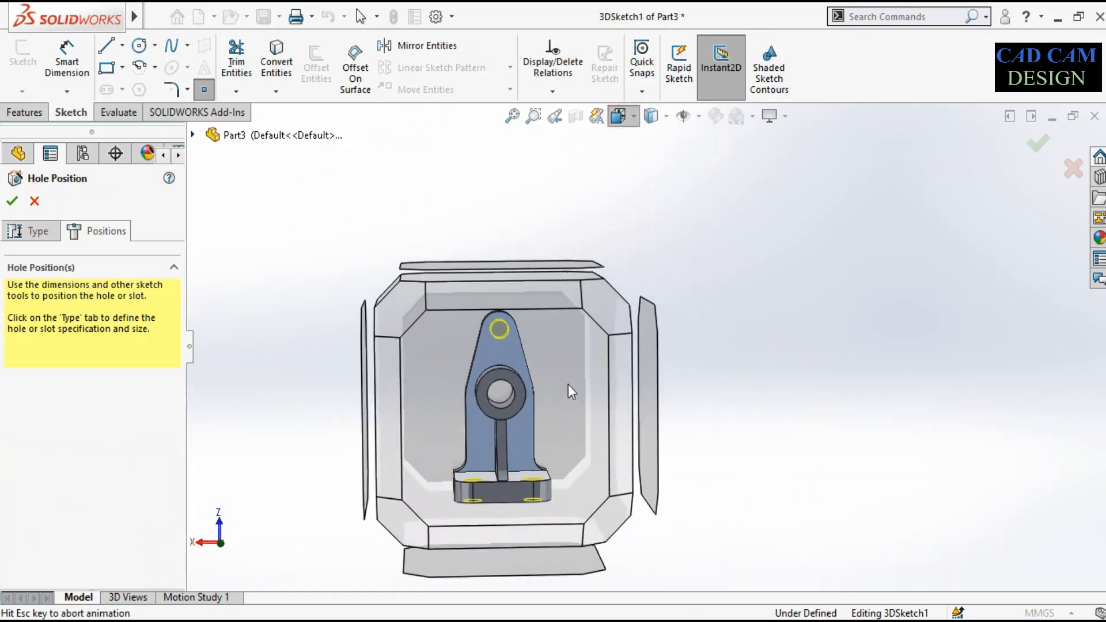
# Step: Add a Coincident relation between the base hole's centre point and the construction centerline
pyautogui.scroll(-5, 640, 172)
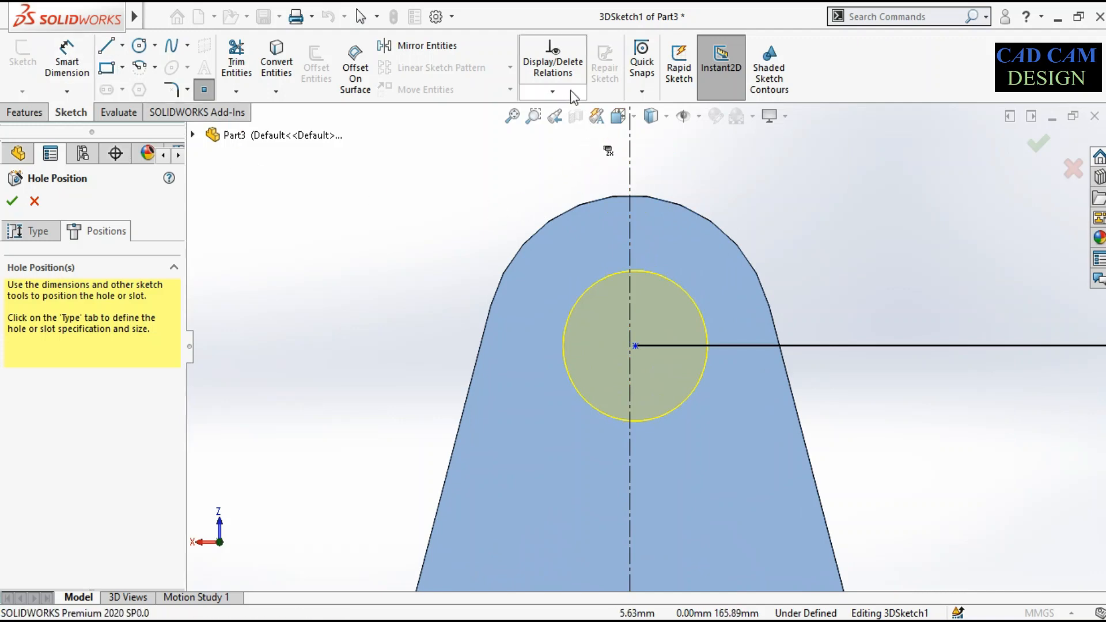
pyautogui.click(552, 91)
pyautogui.click(559, 128)
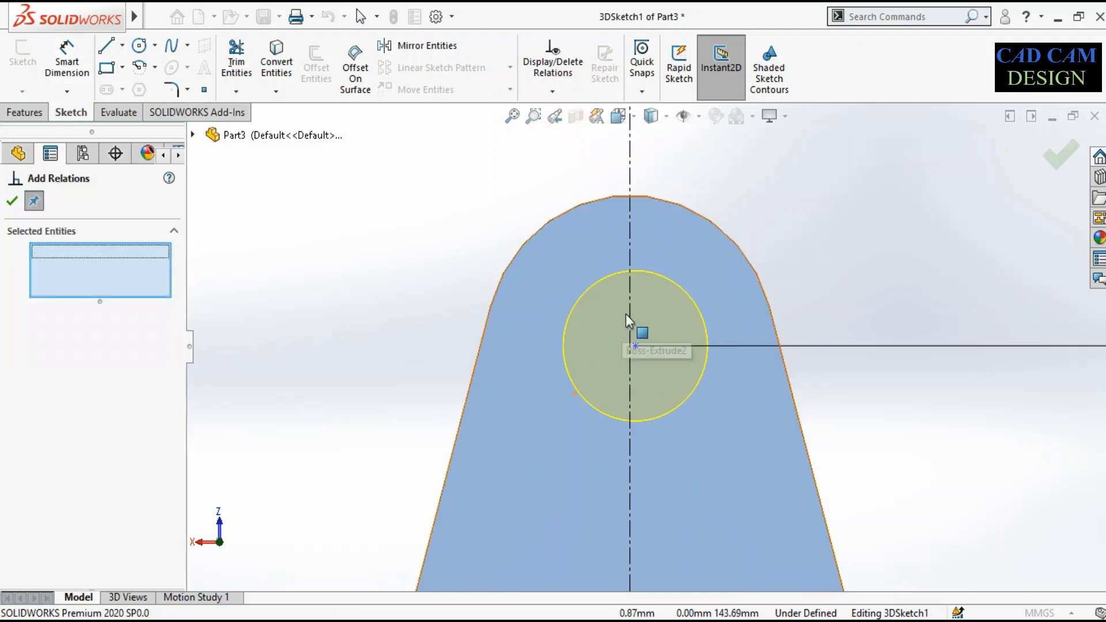
pyautogui.click(637, 347)
pyautogui.click(636, 346)
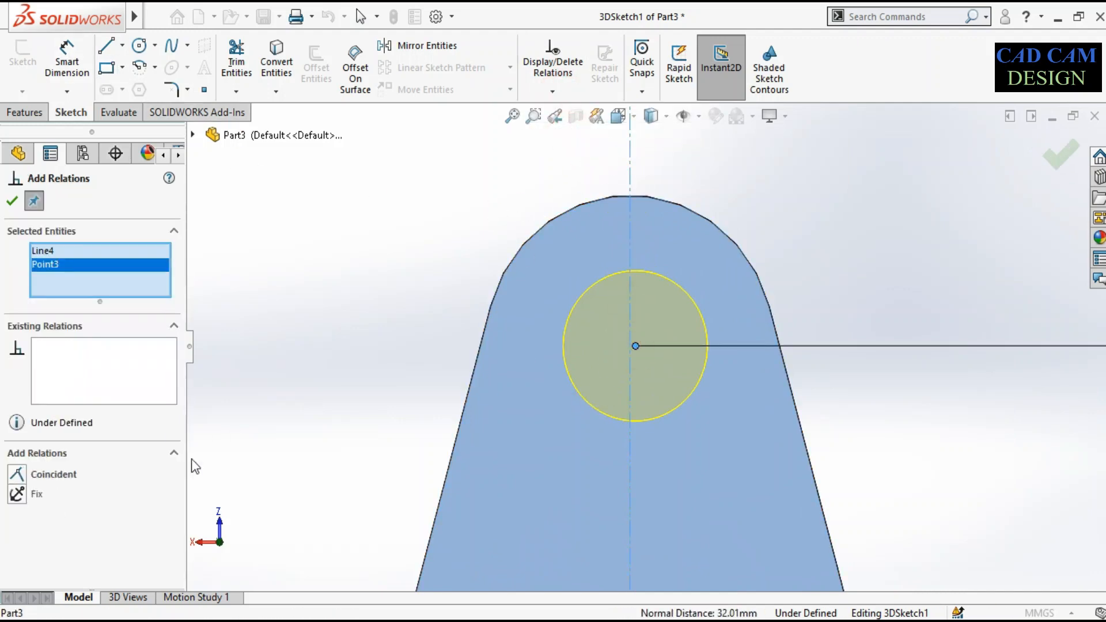
pyautogui.click(47, 475)
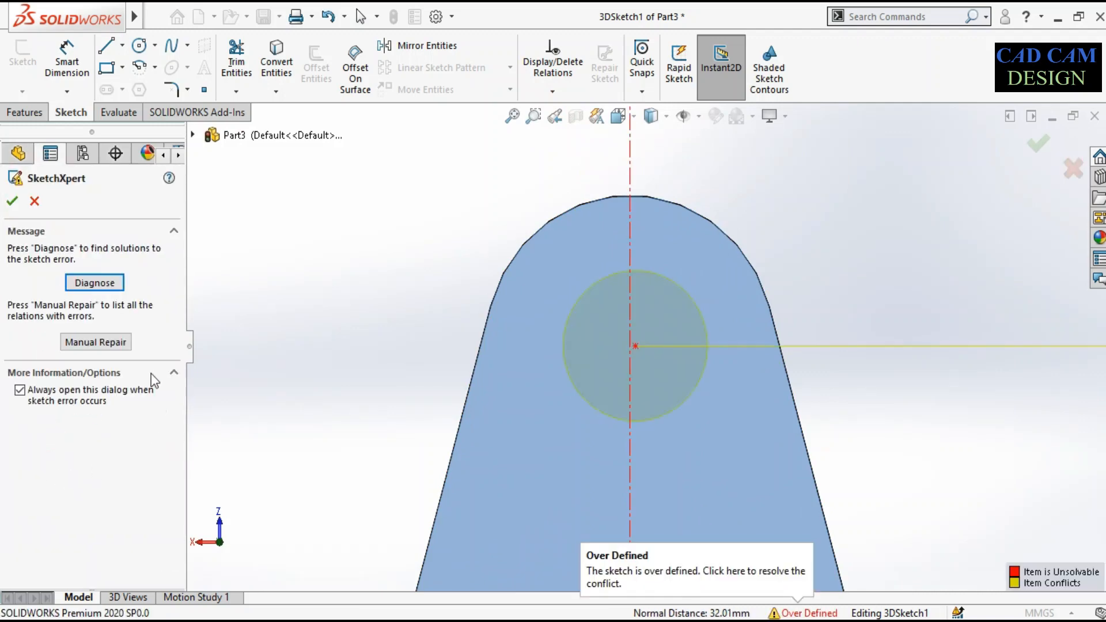
# Step: Diagnose the over-defined sketch with SketchXpert and delete the Coincident3 relation listed in its first solution
pyautogui.click(95, 283)
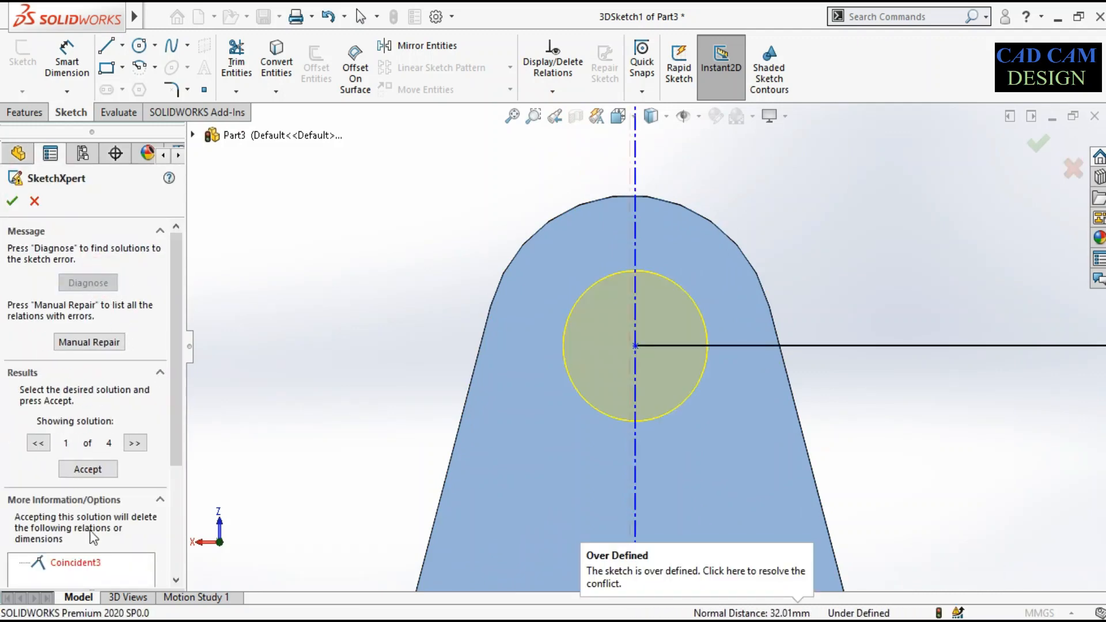
pyautogui.click(84, 563)
pyautogui.rightClick(80, 567)
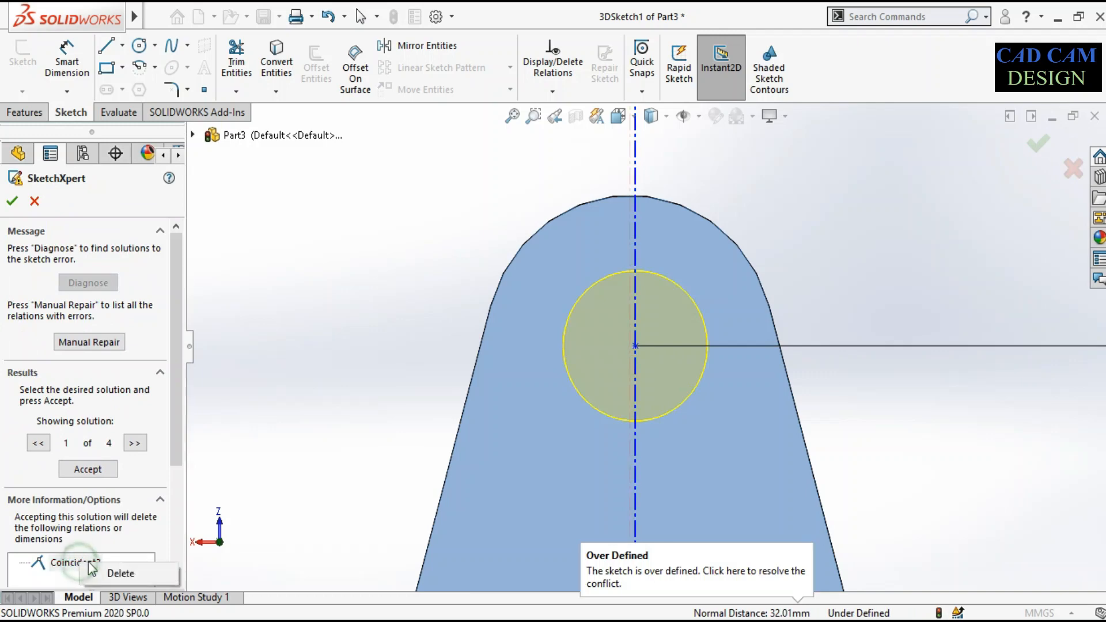
pyautogui.click(99, 570)
pyautogui.scroll(5, 480, 199)
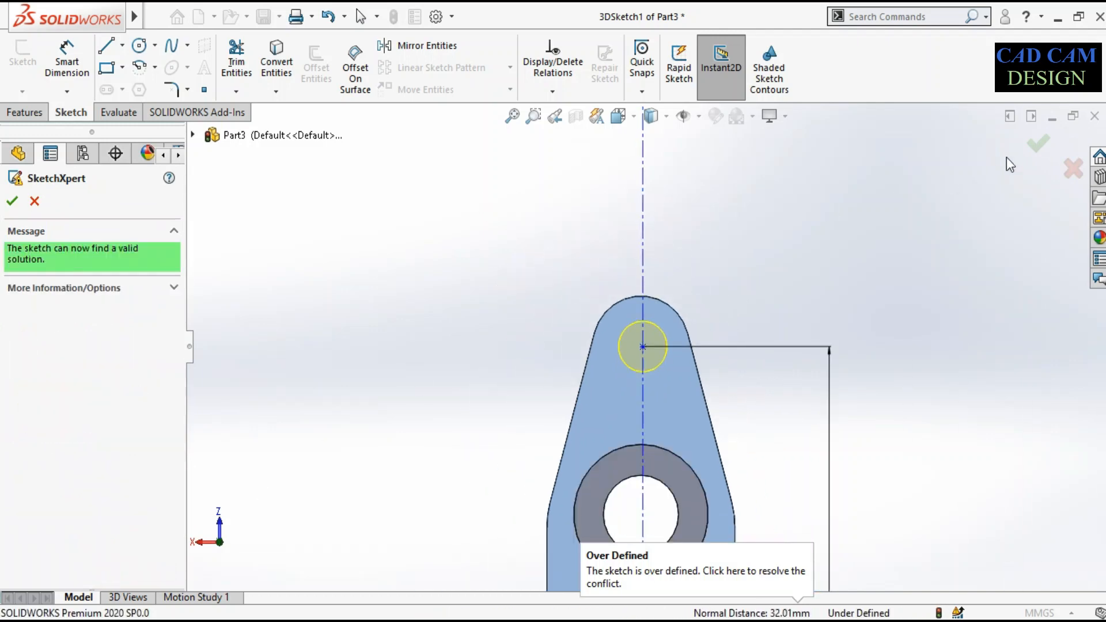
# Step: Accept the SketchXpert solution and the hole positions to rebuild the Ø18 holes
pyautogui.click(1038, 143)
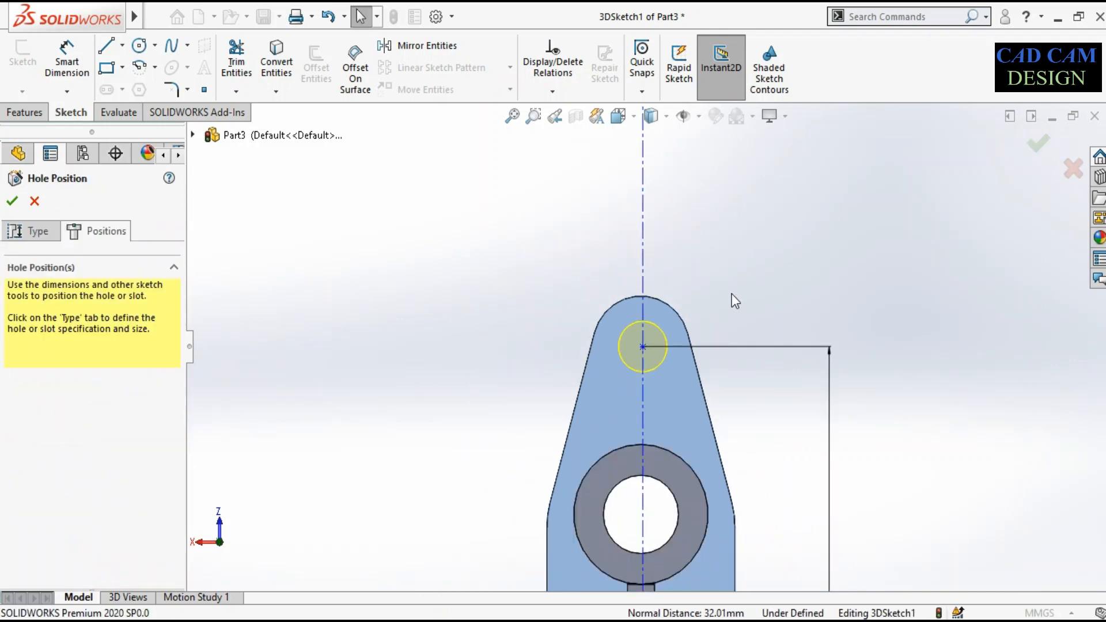
pyautogui.click(1038, 143)
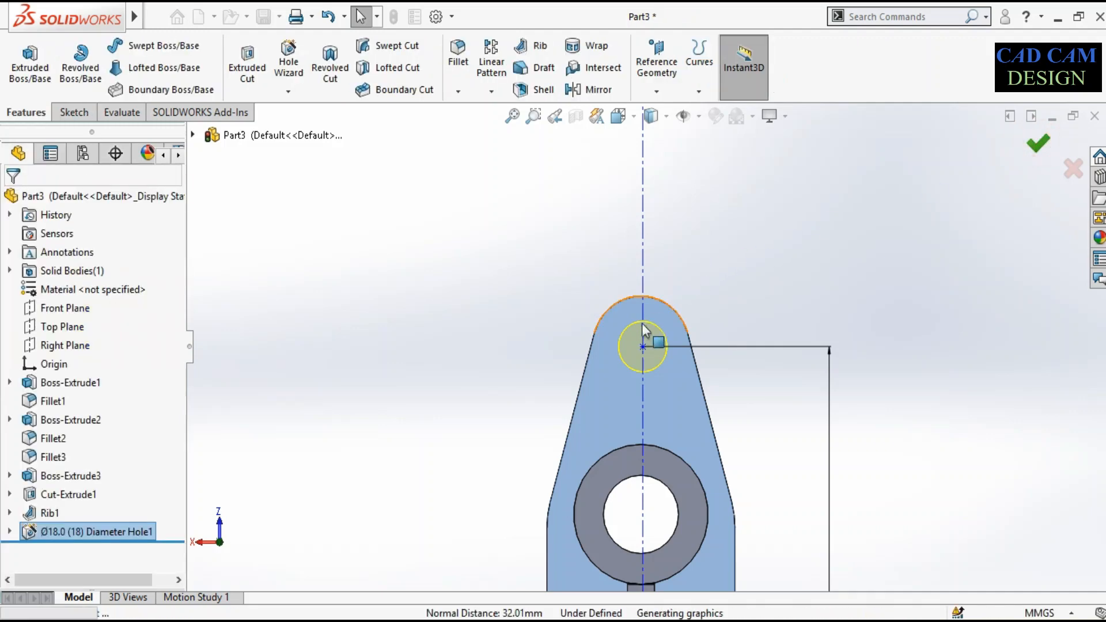
pyautogui.scroll(-8, 640, 346)
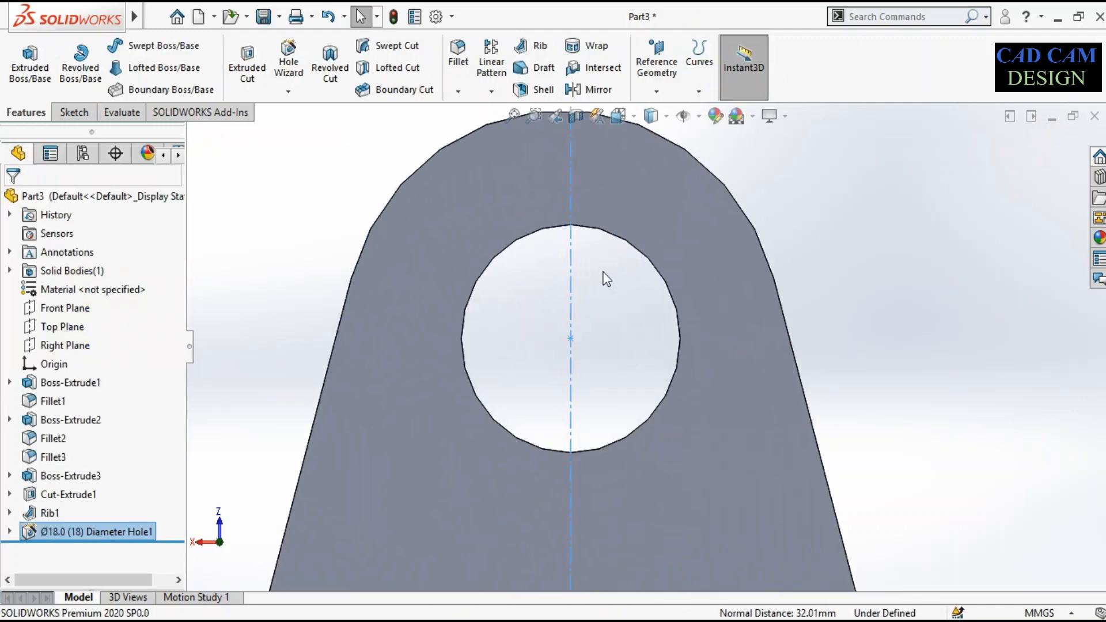
# Step: Inspect the base hole's alignment with the base outline and review the whole bracket in a tilted 3D view
pyautogui.scroll(10, 603, 341)
pyautogui.moveTo(616, 360); pyautogui.dragTo(591, 555, button='middle')
pyautogui.scroll(-5, 591, 555)
pyautogui.scroll(8, 586, 493)
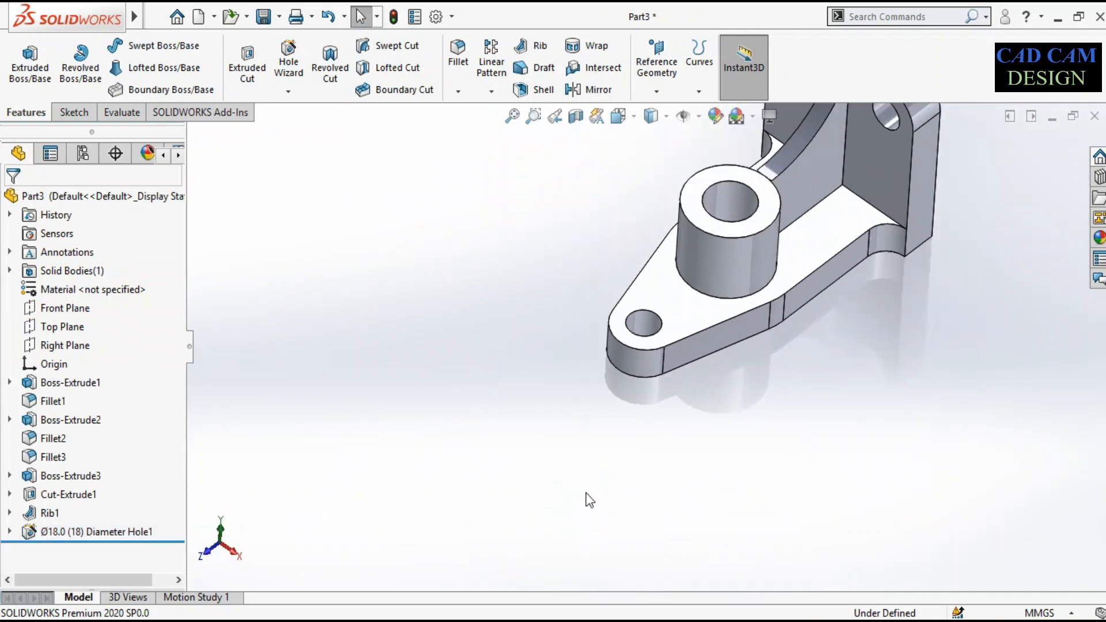
pyautogui.scroll(-4, 767, 165)
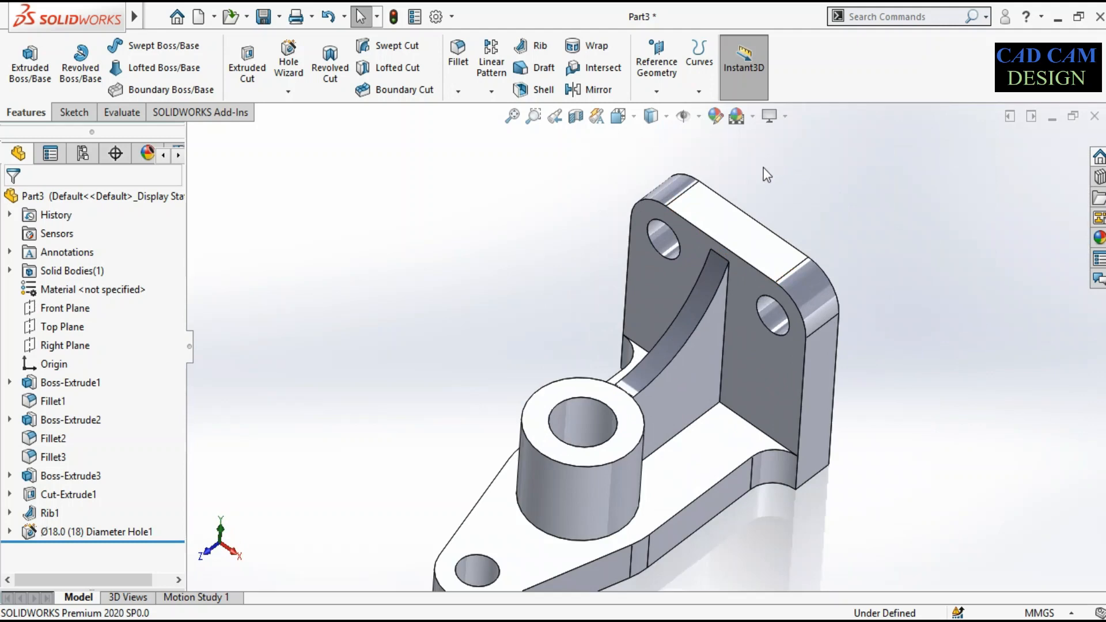
pyautogui.scroll(2, 714, 319)
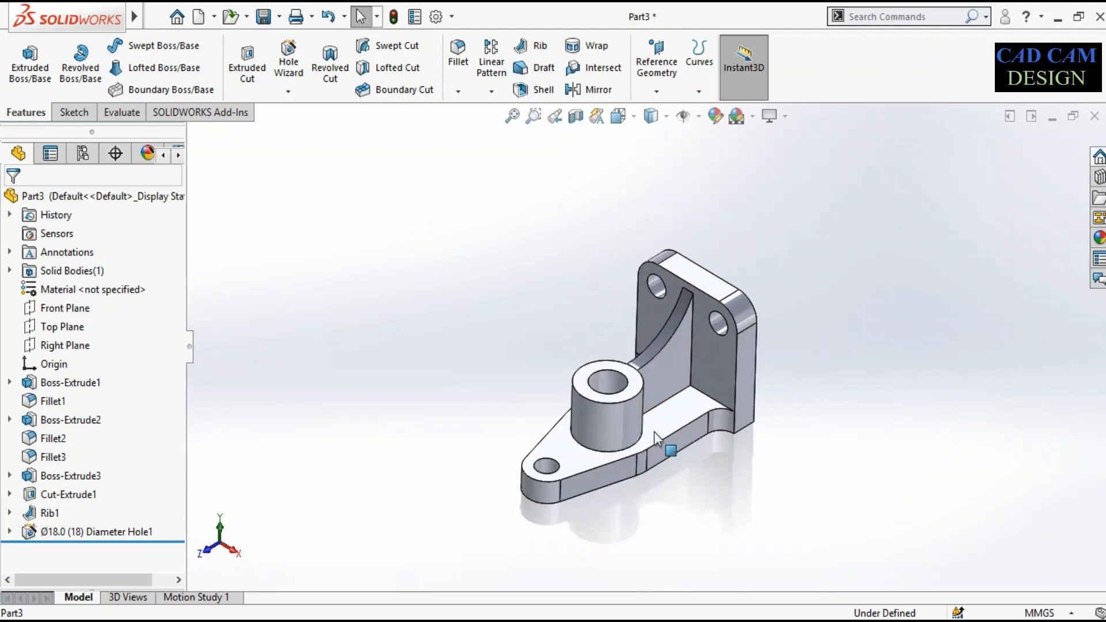
pyautogui.click(785, 115)
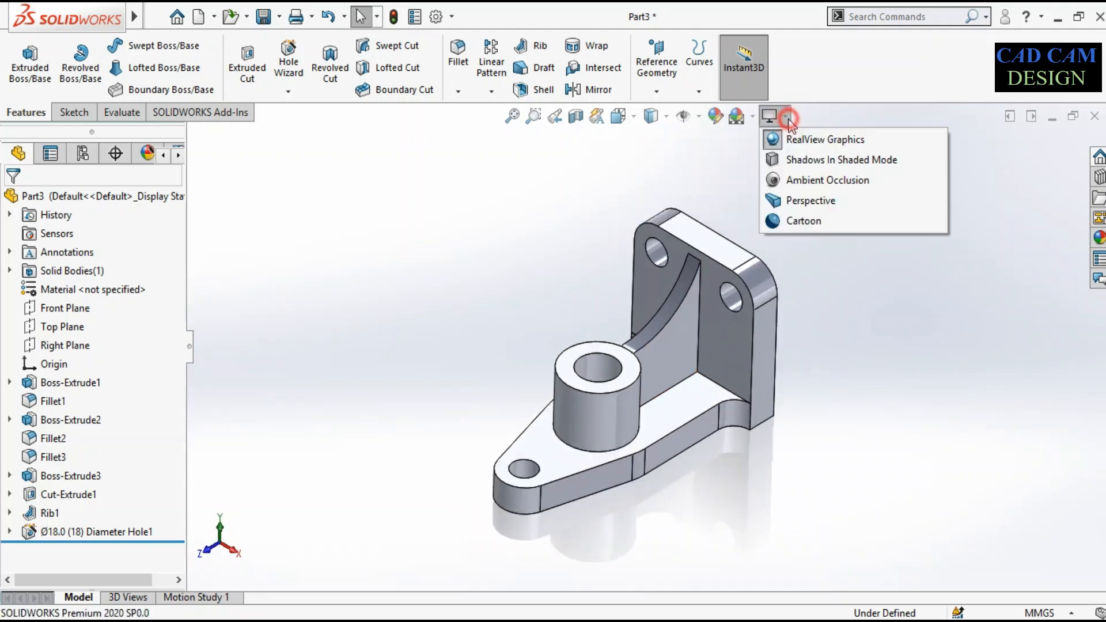
pyautogui.click(785, 115)
pyautogui.click(867, 249)
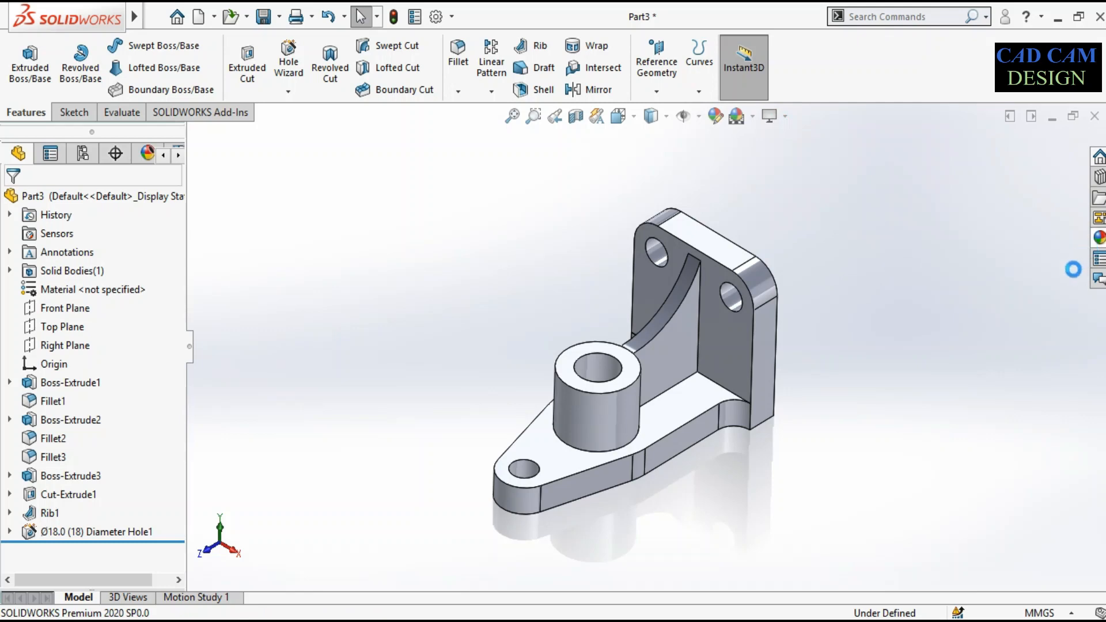
# Step: Browse the Painted appearances and apply a red one to the vertical back plate as a feature
pyautogui.click(925, 168)
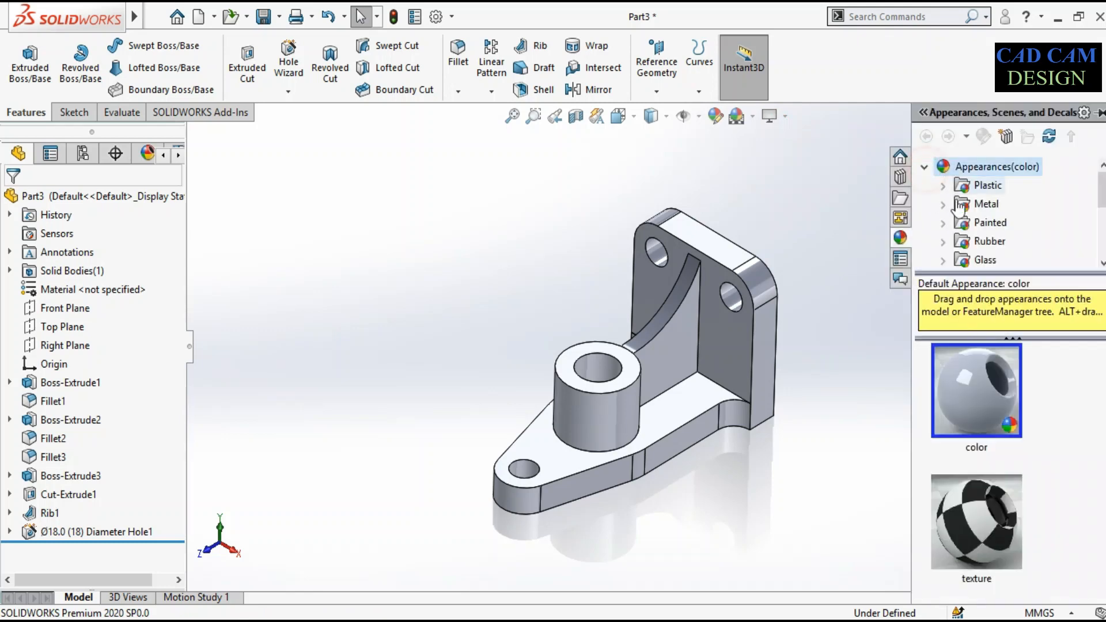
pyautogui.click(987, 223)
pyautogui.moveTo(975, 396)
pyautogui.mouseDown()
pyautogui.moveTo(783, 307)
pyautogui.moveTo(722, 344)
pyautogui.mouseUp()
pyautogui.click(667, 328)
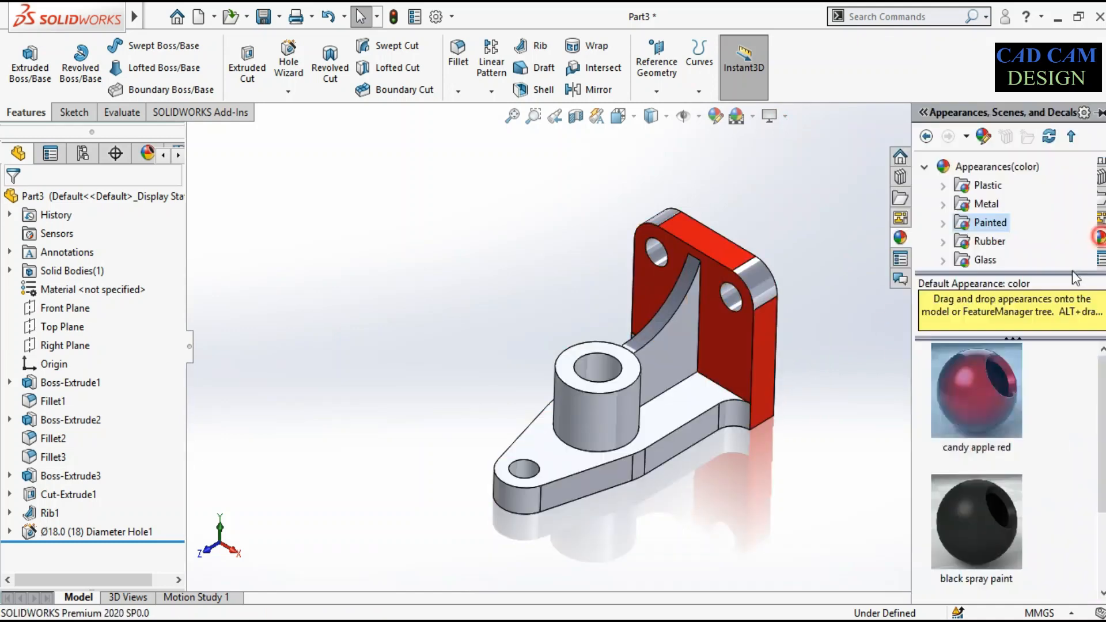
# Step: Apply the white Car paint appearance to the Ø18 hole feature
pyautogui.click(1001, 223)
pyautogui.moveTo(977, 395); pyautogui.dragTo(730, 303)
pyautogui.click(741, 288)
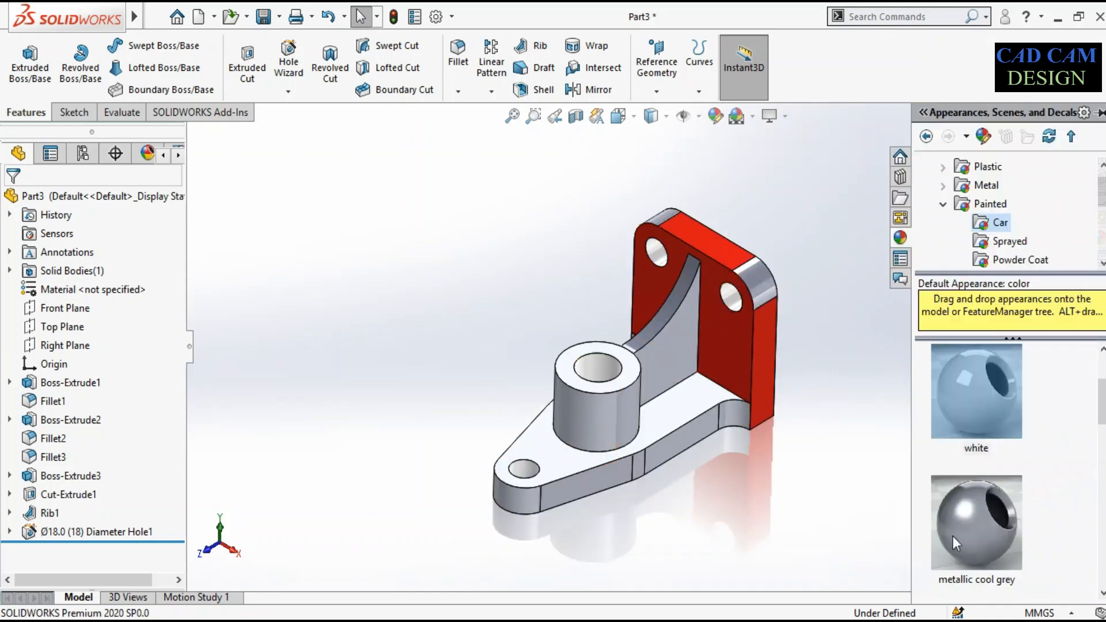
# Step: Apply an orange Car paint appearance to the base plate and a blue one to the fillets
pyautogui.moveTo(953, 542); pyautogui.dragTo(547, 475)
pyautogui.click(545, 451)
pyautogui.scroll(-3, 1019, 485)
pyautogui.moveTo(976, 386); pyautogui.dragTo(593, 461)
pyautogui.click(589, 438)
# Step: Apply a red paint appearance to the cylindrical boss feature, Boss-Extrude3
pyautogui.scroll(-2, 611, 480)
pyautogui.moveTo(975, 527); pyautogui.dragTo(580, 378)
pyautogui.click(657, 453)
pyautogui.click(800, 382)
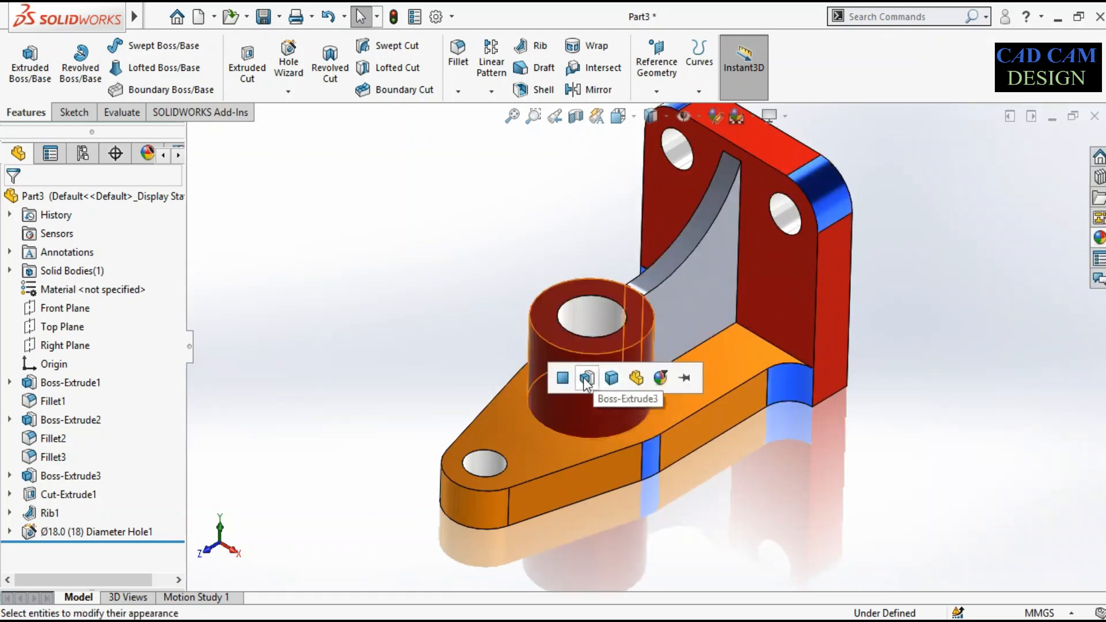
pyautogui.click(587, 382)
# Step: Try a black appearance on the cylindrical boss's bore and undo it
pyautogui.click(990, 205)
pyautogui.moveTo(994, 406); pyautogui.dragTo(596, 377)
pyautogui.click(610, 363)
pyautogui.moveTo(978, 521); pyautogui.dragTo(591, 320)
pyautogui.click(594, 303)
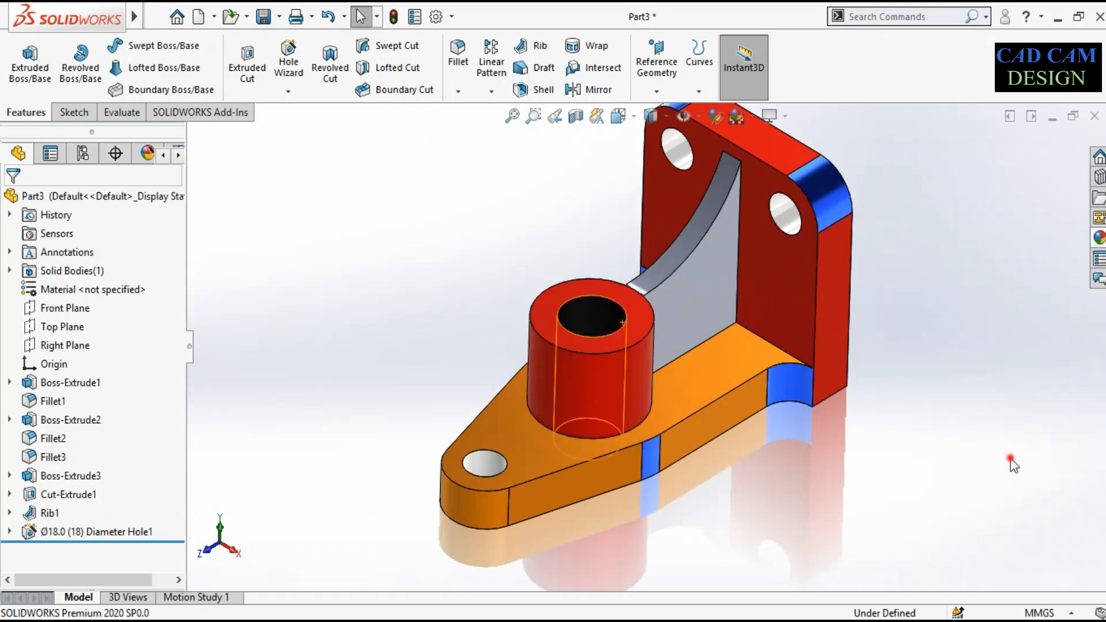
pyautogui.scroll(-2, 981, 384)
pyautogui.hotkey('ctrl', 'z')
# Step: Apply a blue Car paint appearance to the curved rib between the boss and the back plate
pyautogui.click(1000, 223)
pyautogui.scroll(-2, 974, 461)
pyautogui.moveTo(976, 527); pyautogui.dragTo(715, 289)
pyautogui.click(717, 271)
pyautogui.moveTo(951, 391); pyautogui.dragTo(910, 312, button='middle')
pyautogui.scroll(3, 925, 431)
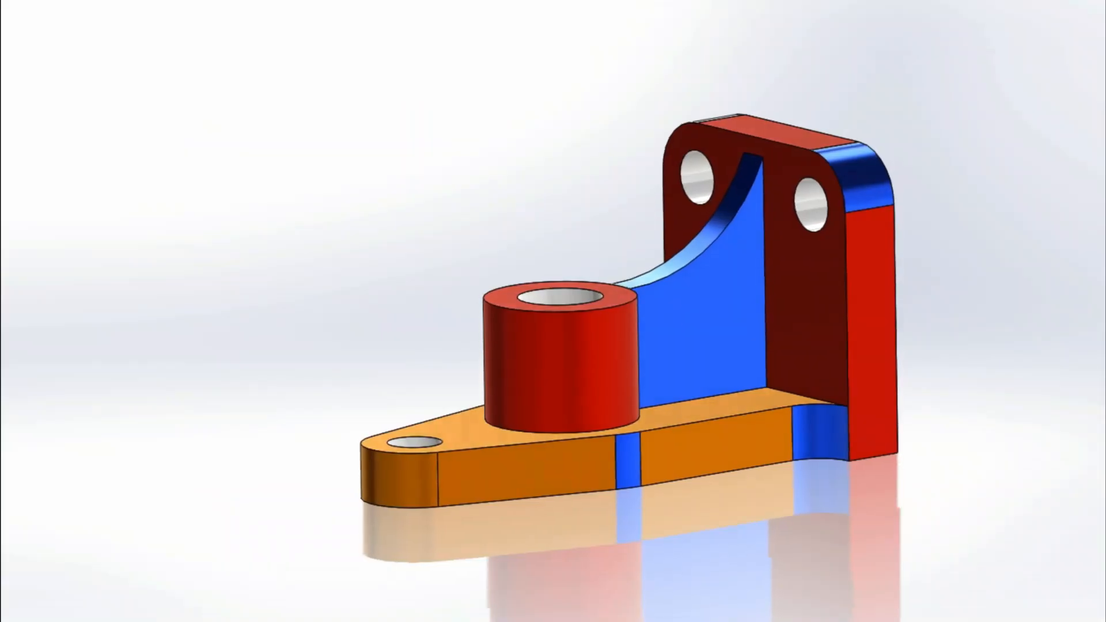